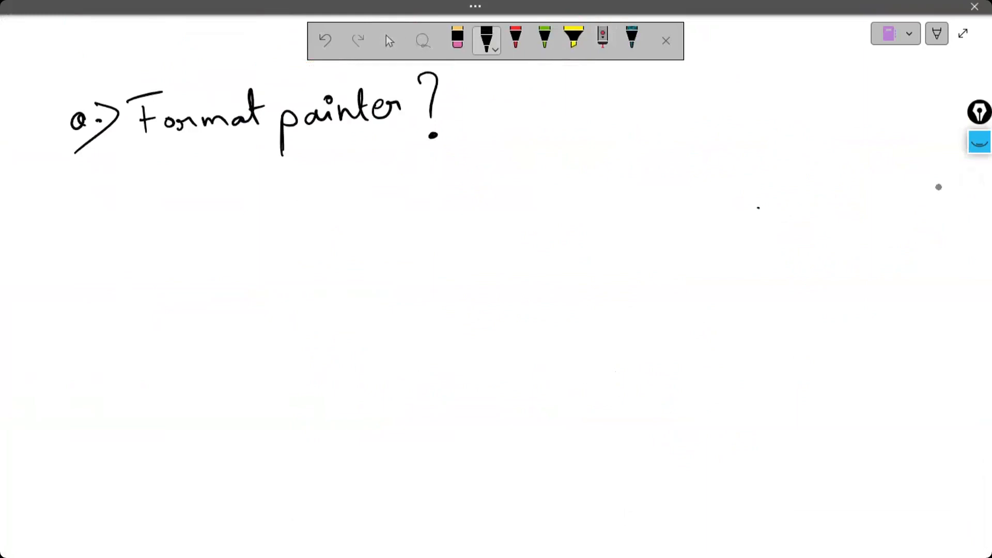
- Handwrite "copy & paste formatting" in red ink with a leading arrow beneath the "Format painter?" heading
{"action": "left_click", "coordinate": [515, 49]}
{"action": "mouse_move", "coordinate": [200, 164]}
{"action": "left_mouse_down"}
{"action": "mouse_move", "coordinate": [200, 188]}
{"action": "mouse_move", "coordinate": [224, 197]}
{"action": "mouse_move", "coordinate": [222, 206]}
{"action": "mouse_move", "coordinate": [269, 200]}
{"action": "left_mouse_up"}
{"action": "left_click", "coordinate": [221, 186]}
{"action": "mouse_move", "coordinate": [280, 188]}
{"action": "left_mouse_down"}
{"action": "mouse_move", "coordinate": [296, 222]}
{"action": "mouse_move", "coordinate": [296, 199]}
{"action": "mouse_move", "coordinate": [331, 214]}
{"action": "mouse_move", "coordinate": [321, 227]}
{"action": "left_mouse_up"}
{"action": "mouse_move", "coordinate": [384, 199]}
{"action": "left_mouse_down"}
{"action": "mouse_move", "coordinate": [362, 170]}
{"action": "mouse_move", "coordinate": [380, 196]}
{"action": "mouse_move", "coordinate": [421, 182]}
{"action": "mouse_move", "coordinate": [412, 193]}
{"action": "mouse_move", "coordinate": [452, 188]}
{"action": "left_mouse_up"}
{"action": "mouse_move", "coordinate": [471, 160]}
{"action": "left_mouse_down"}
{"action": "mouse_move", "coordinate": [470, 189]}
{"action": "mouse_move", "coordinate": [491, 176]}
{"action": "mouse_move", "coordinate": [483, 185]}
{"action": "left_mouse_up"}
{"action": "mouse_move", "coordinate": [546, 127]}
{"action": "left_mouse_down"}
{"action": "mouse_move", "coordinate": [534, 145]}
{"action": "mouse_move", "coordinate": [535, 217]}
{"action": "left_mouse_up"}
{"action": "mouse_move", "coordinate": [519, 192]}
{"action": "left_mouse_down"}
{"action": "mouse_move", "coordinate": [580, 177]}
{"action": "mouse_move", "coordinate": [618, 187]}
{"action": "left_mouse_up"}
{"action": "mouse_move", "coordinate": [626, 153]}
{"action": "left_mouse_down"}
{"action": "mouse_move", "coordinate": [623, 186]}
{"action": "mouse_move", "coordinate": [655, 168]}
{"action": "left_mouse_up"}
{"action": "mouse_move", "coordinate": [652, 168]}
{"action": "left_mouse_down"}
{"action": "mouse_move", "coordinate": [656, 180]}
{"action": "mouse_move", "coordinate": [656, 160]}
{"action": "left_mouse_up"}
{"action": "mouse_move", "coordinate": [661, 179]}
{"action": "left_mouse_down"}
{"action": "mouse_move", "coordinate": [668, 170]}
{"action": "mouse_move", "coordinate": [675, 181]}
{"action": "left_mouse_up"}
{"action": "mouse_move", "coordinate": [685, 170]}
{"action": "left_mouse_down"}
{"action": "mouse_move", "coordinate": [683, 184]}
{"action": "mouse_move", "coordinate": [691, 181]}
{"action": "left_mouse_up"}
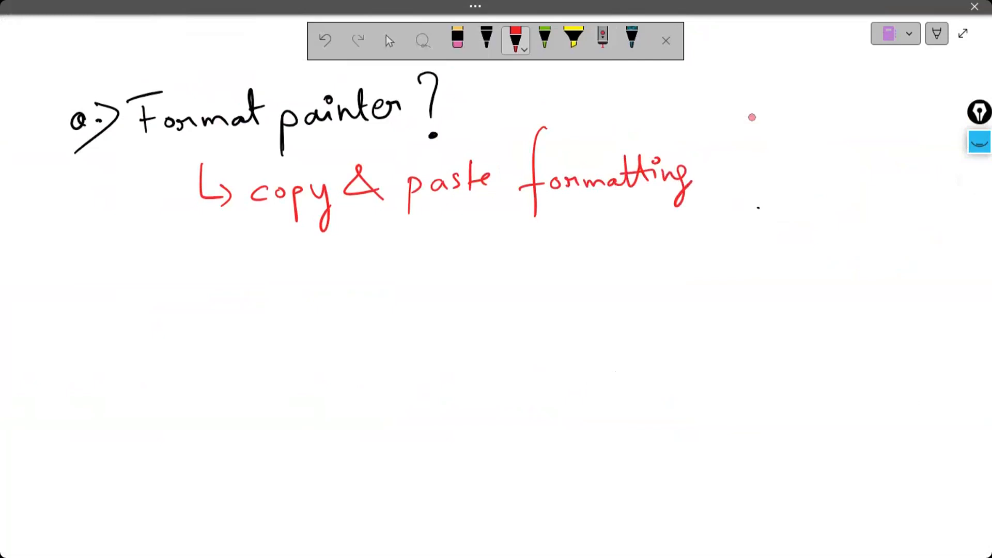
- Draw black brackets with outward arrows beneath the handwritten words "copy" and "paste"
{"action": "left_click", "coordinate": [487, 39]}
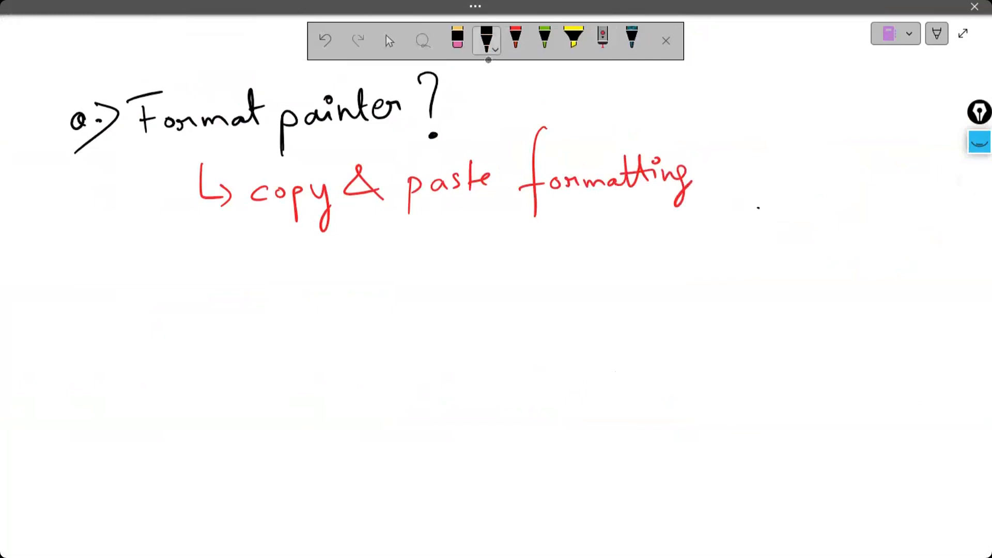
{"action": "mouse_move", "coordinate": [246, 217]}
{"action": "left_mouse_down"}
{"action": "mouse_move", "coordinate": [266, 242]}
{"action": "mouse_move", "coordinate": [328, 238]}
{"action": "mouse_move", "coordinate": [344, 212]}
{"action": "left_mouse_up"}
{"action": "left_click_drag", "start_coordinate": [276, 247], "coordinate": [250, 277]}
{"action": "mouse_move", "coordinate": [252, 263]}
{"action": "left_mouse_down"}
{"action": "mouse_move", "coordinate": [250, 278]}
{"action": "mouse_move", "coordinate": [267, 275]}
{"action": "left_mouse_up"}
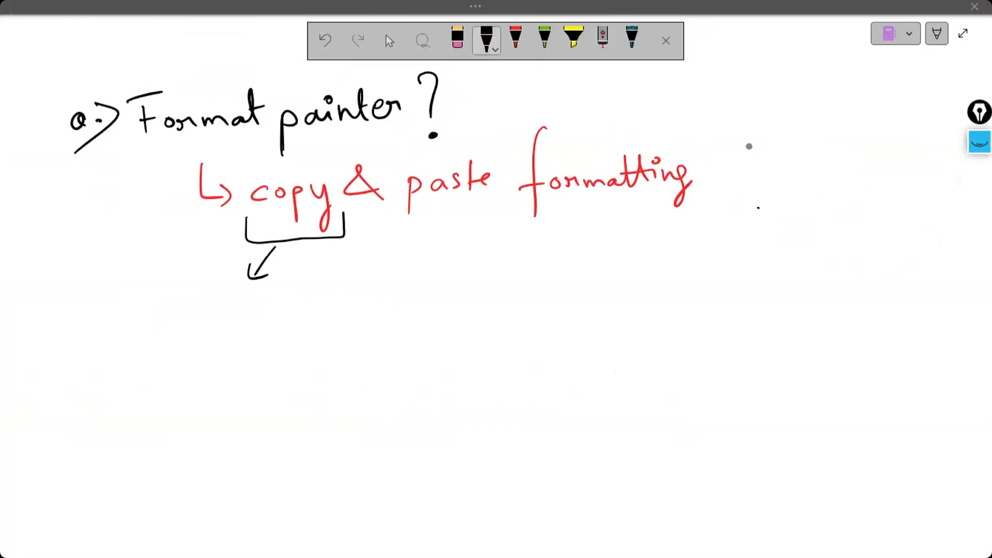
{"action": "mouse_move", "coordinate": [398, 207]}
{"action": "left_mouse_down"}
{"action": "mouse_move", "coordinate": [416, 225]}
{"action": "mouse_move", "coordinate": [497, 205]}
{"action": "mouse_move", "coordinate": [499, 257]}
{"action": "mouse_move", "coordinate": [497, 247]}
{"action": "left_mouse_up"}
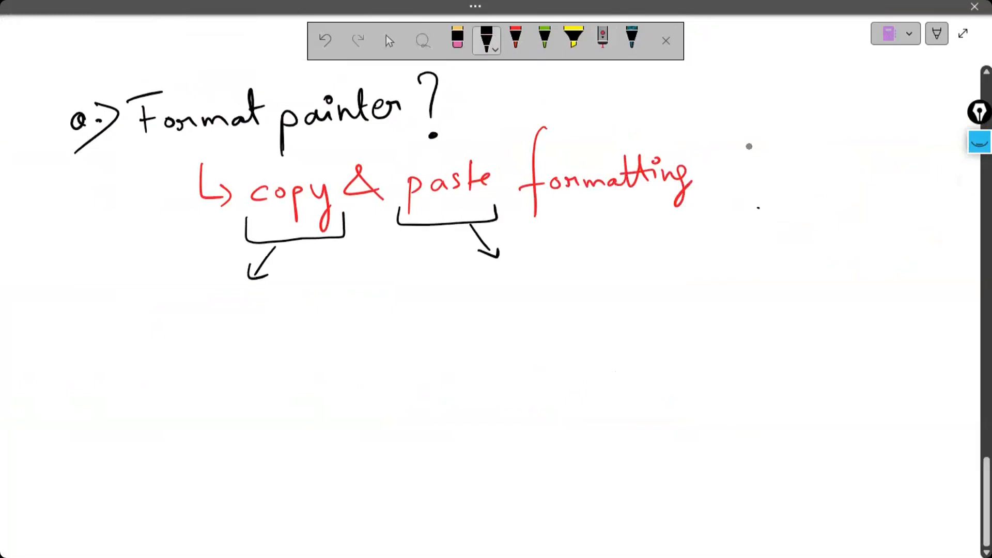
- Handwrite "Short cut keys" in black below the bracketed words, followed by a short arrow
{"action": "mouse_move", "coordinate": [35, 312]}
{"action": "left_mouse_down"}
{"action": "mouse_move", "coordinate": [40, 340]}
{"action": "mouse_move", "coordinate": [54, 338]}
{"action": "left_mouse_up"}
{"action": "left_click_drag", "start_coordinate": [58, 325], "coordinate": [91, 334]}
{"action": "left_click_drag", "start_coordinate": [83, 325], "coordinate": [146, 326]}
{"action": "left_click_drag", "start_coordinate": [145, 317], "coordinate": [156, 313]}
{"action": "left_click_drag", "start_coordinate": [31, 365], "coordinate": [33, 393]}
{"action": "mouse_move", "coordinate": [50, 369]}
{"action": "left_mouse_down"}
{"action": "mouse_move", "coordinate": [42, 378]}
{"action": "mouse_move", "coordinate": [51, 388]}
{"action": "mouse_move", "coordinate": [69, 382]}
{"action": "left_mouse_up"}
{"action": "left_click_drag", "start_coordinate": [66, 370], "coordinate": [77, 408]}
{"action": "left_click_drag", "start_coordinate": [102, 368], "coordinate": [94, 388]}
{"action": "mouse_move", "coordinate": [133, 346]}
{"action": "left_mouse_down"}
{"action": "mouse_move", "coordinate": [165, 345]}
{"action": "mouse_move", "coordinate": [161, 358]}
{"action": "left_mouse_up"}
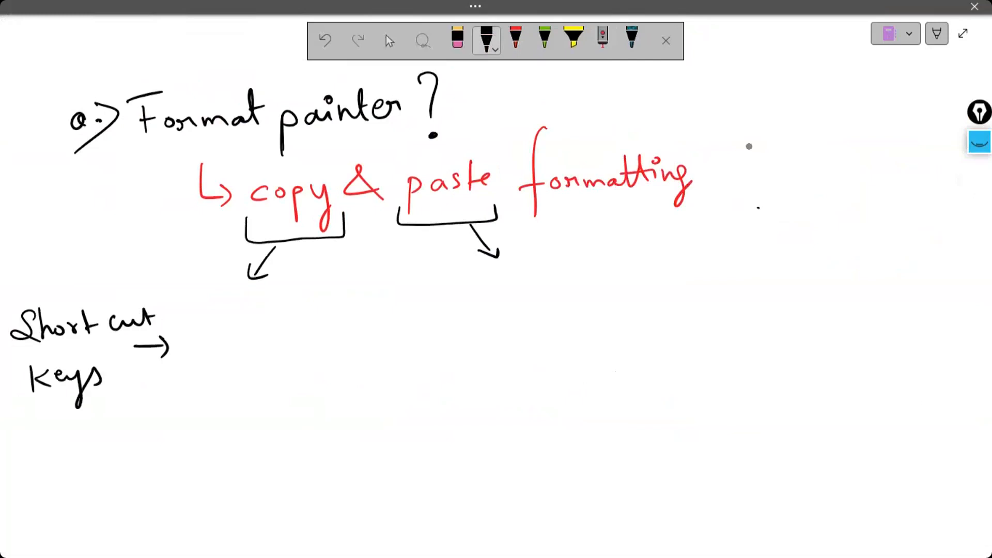
- Leave the full-page note view and open a blank workbook in Excel
{"action": "left_click", "coordinate": [517, 45]}
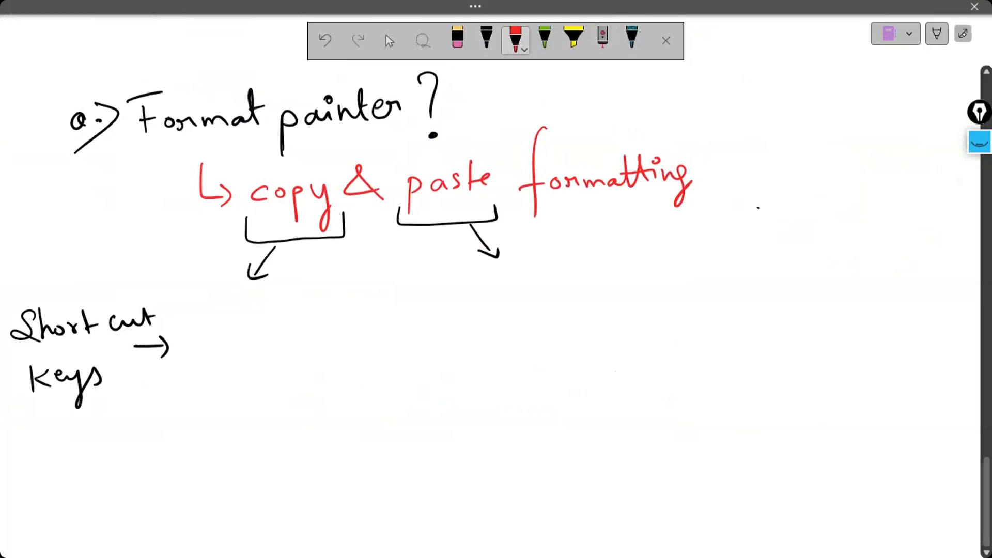
{"action": "left_click", "coordinate": [962, 33]}
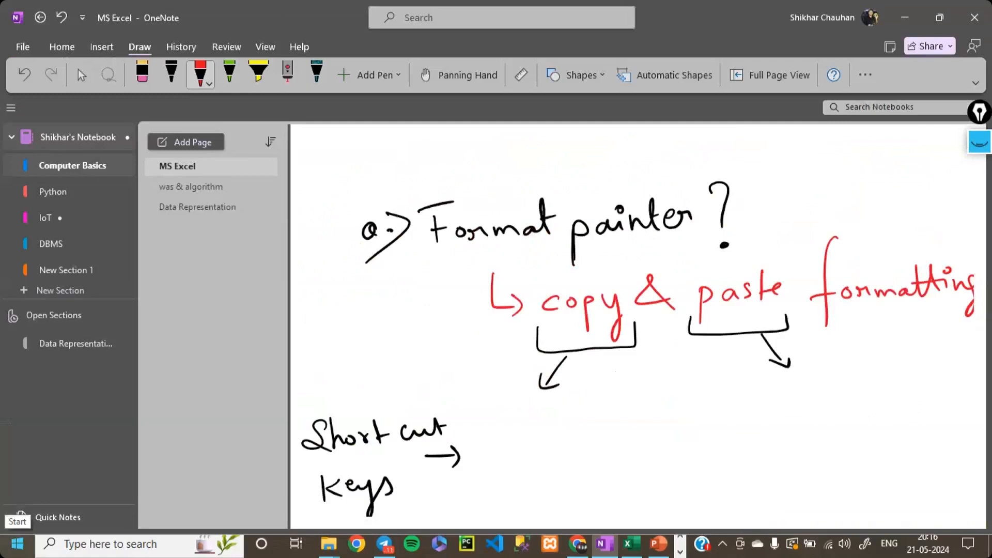
{"action": "left_click", "coordinate": [17, 544]}
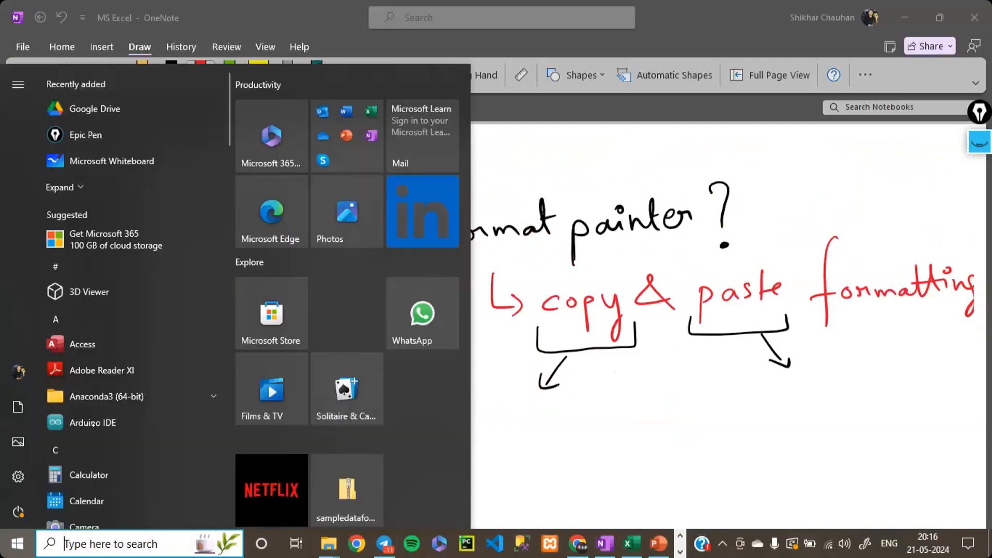
{"action": "type", "text": "excel"}
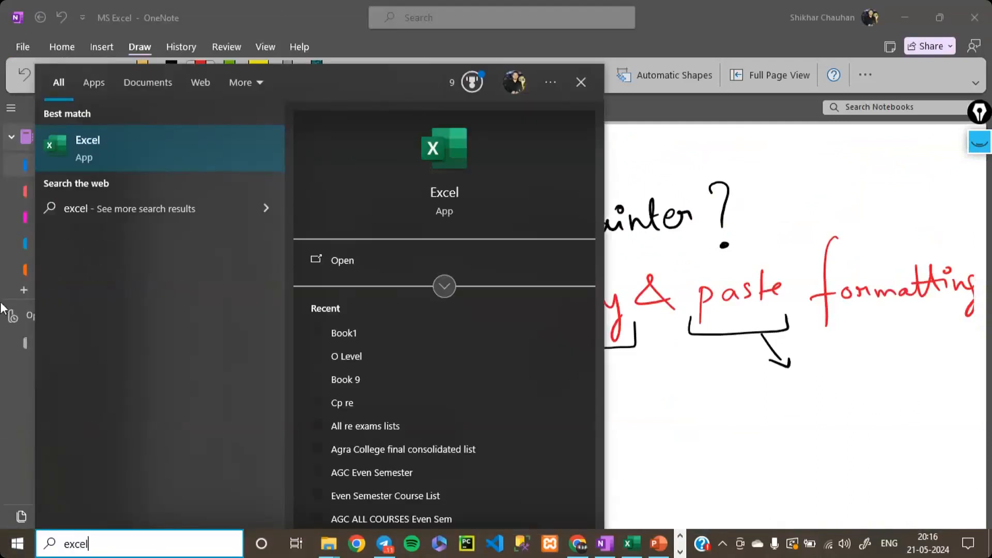
{"action": "left_click", "coordinate": [117, 139]}
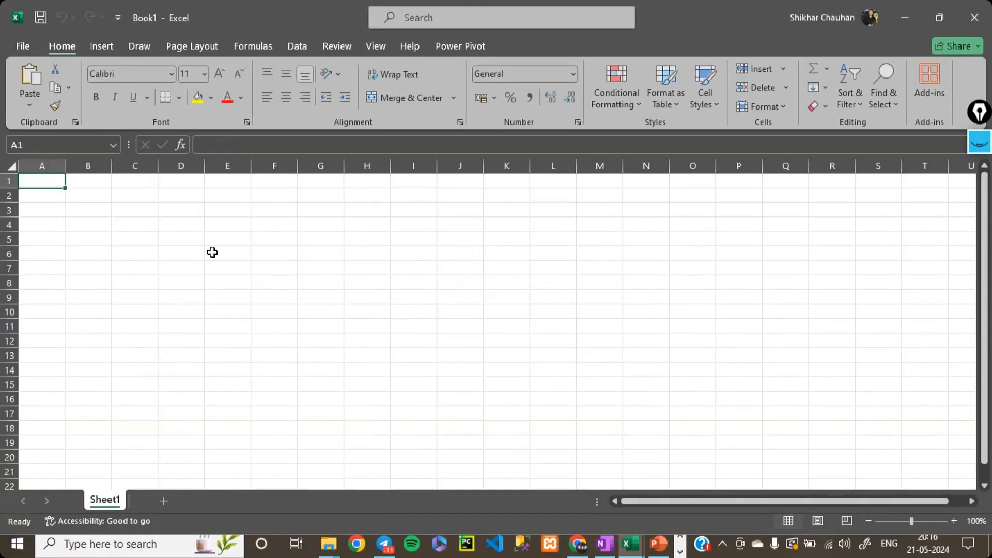
- Enter the sample text "jsdfhshk" in cell B3 with a light orange font colour
{"action": "left_click", "coordinate": [83, 207]}
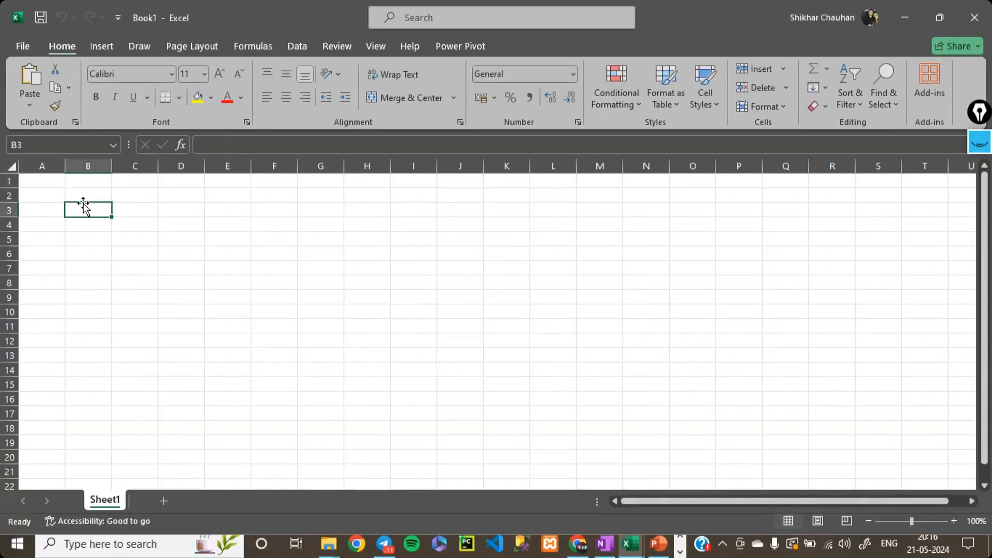
{"action": "left_click", "coordinate": [240, 97]}
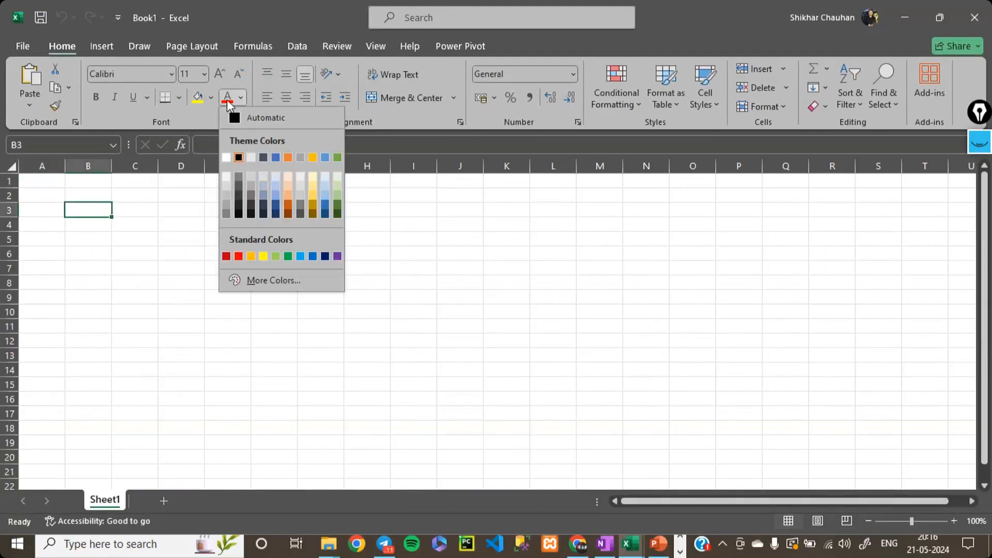
{"action": "left_click", "coordinate": [288, 197]}
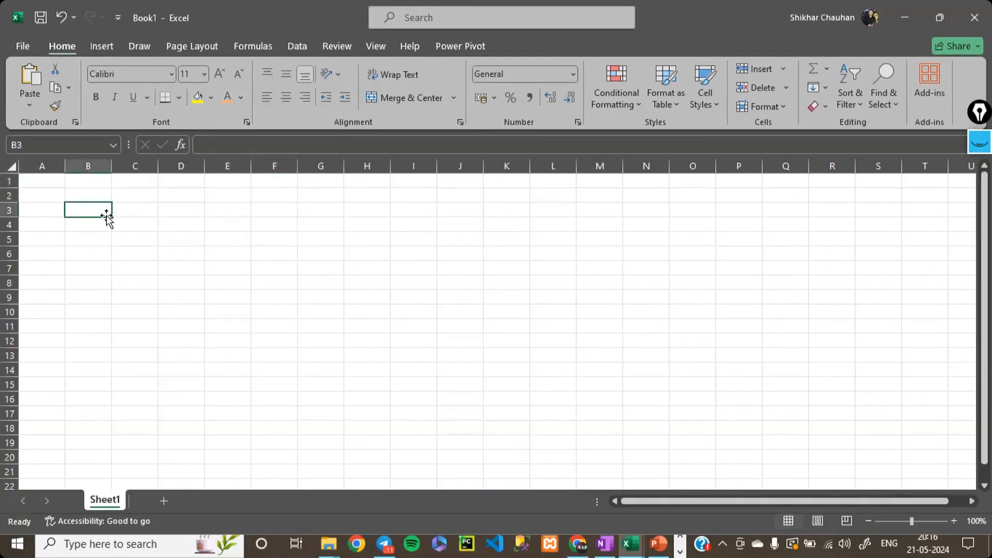
{"action": "type", "text": "jsdfhshk"}
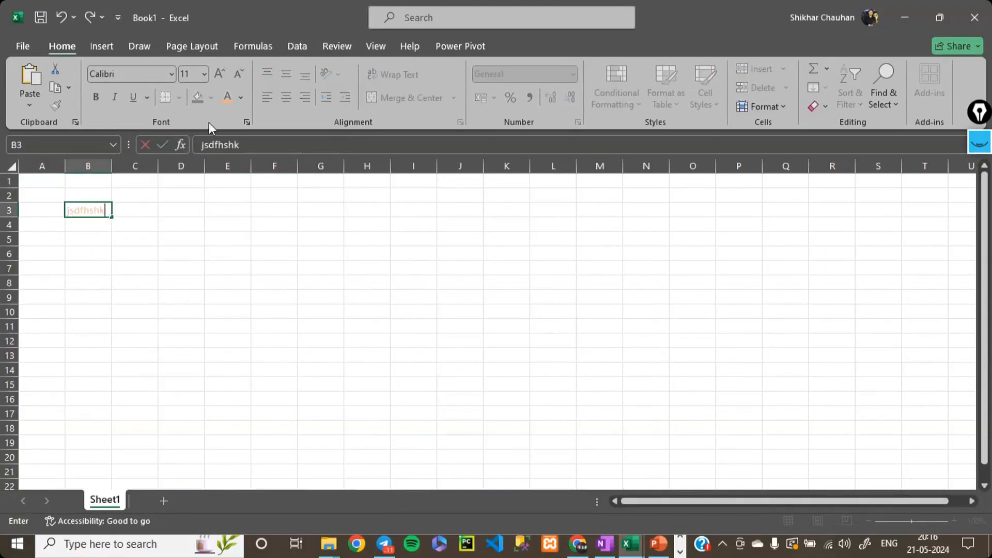
- Format the text in cell B3 as dark green, bold and underlined, with the sheet zoomed to 170%
{"action": "left_click", "coordinate": [241, 98]}
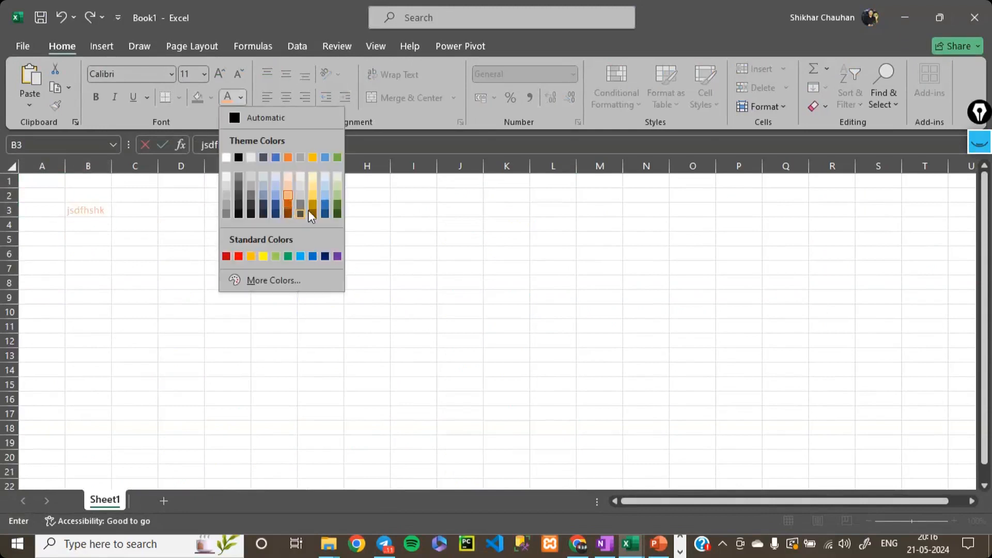
{"action": "left_click", "coordinate": [336, 206]}
{"action": "scroll", "coordinate": [133, 255], "scroll_direction": "down", "scroll_amount": 1}
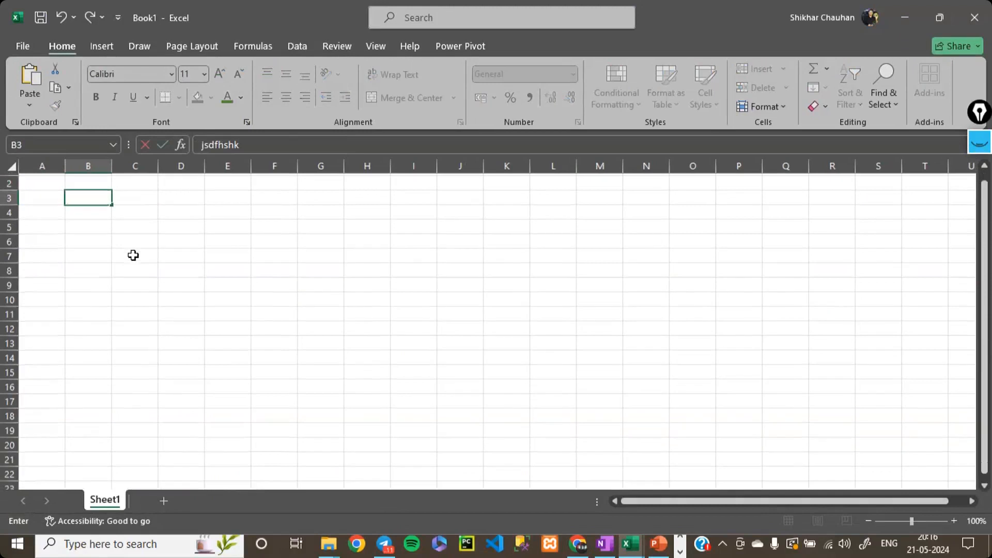
{"action": "left_click", "coordinate": [171, 310]}
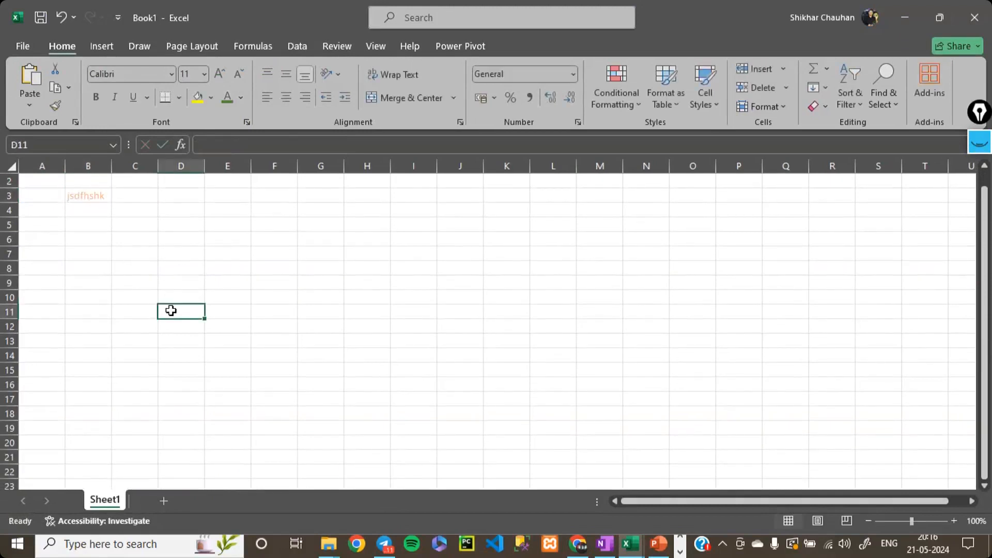
{"action": "left_click", "coordinate": [96, 244]}
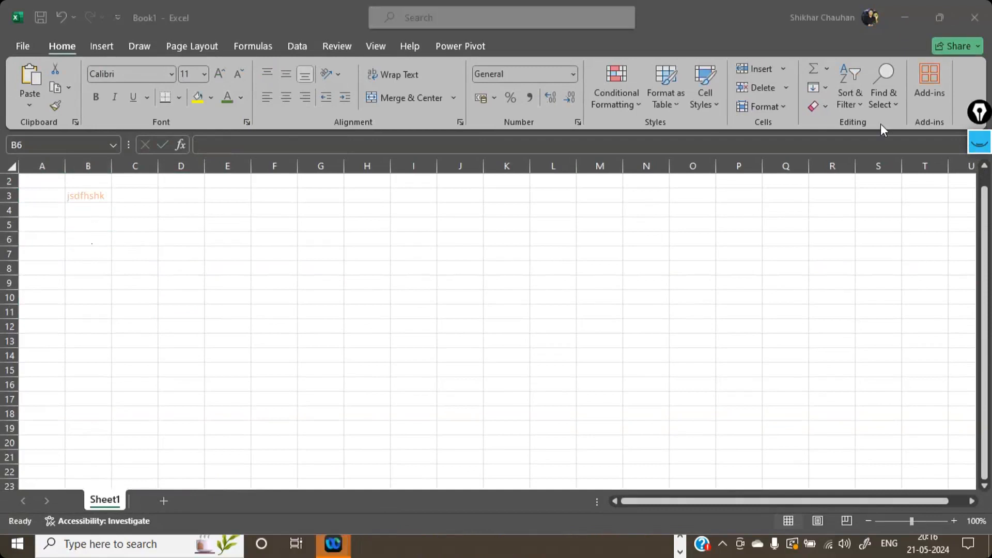
{"action": "left_click", "coordinate": [953, 521]}
{"action": "left_click", "coordinate": [953, 522]}
{"action": "left_click", "coordinate": [954, 522]}
{"action": "left_click", "coordinate": [953, 521]}
{"action": "left_click", "coordinate": [953, 522]}
{"action": "left_click", "coordinate": [953, 521]}
{"action": "left_click", "coordinate": [953, 521]}
{"action": "left_click", "coordinate": [125, 247]}
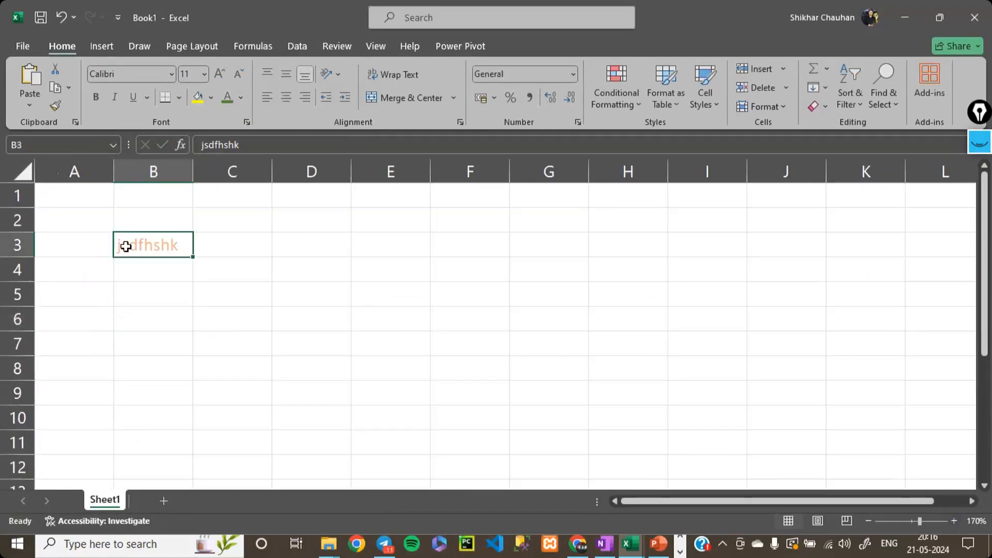
{"action": "left_click", "coordinate": [226, 99]}
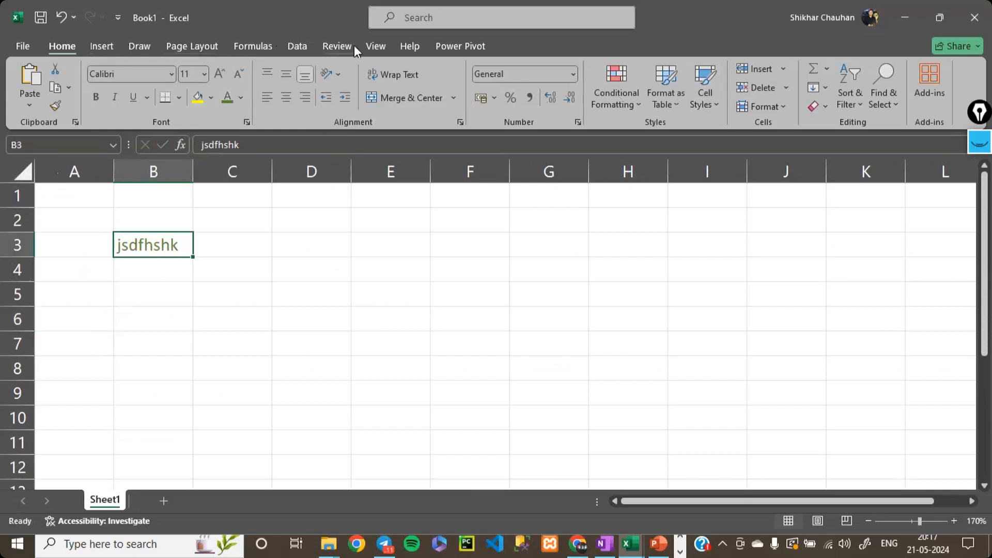
{"action": "left_click", "coordinate": [92, 100]}
{"action": "left_click", "coordinate": [132, 100]}
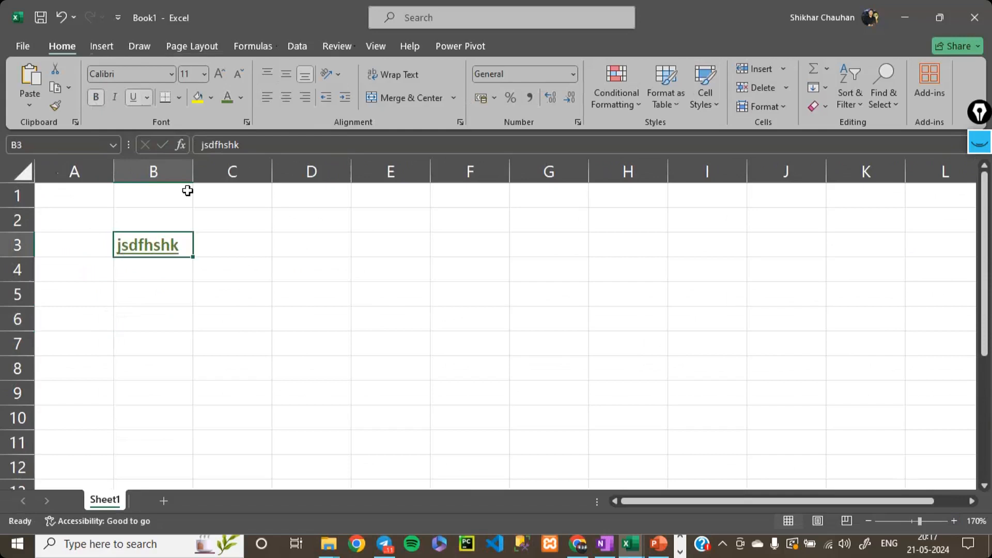
- Enter the unformatted sample text "chgcg" in cell D3
{"action": "left_click", "coordinate": [336, 247]}
{"action": "type", "text": "chgcg"}
{"action": "key", "text": "Return"}
- Try to transfer the formatting of B3 to D3 using Paste Special as Text, and clear the contents of D3
{"action": "left_click", "coordinate": [163, 239]}
{"action": "left_click", "coordinate": [314, 249]}
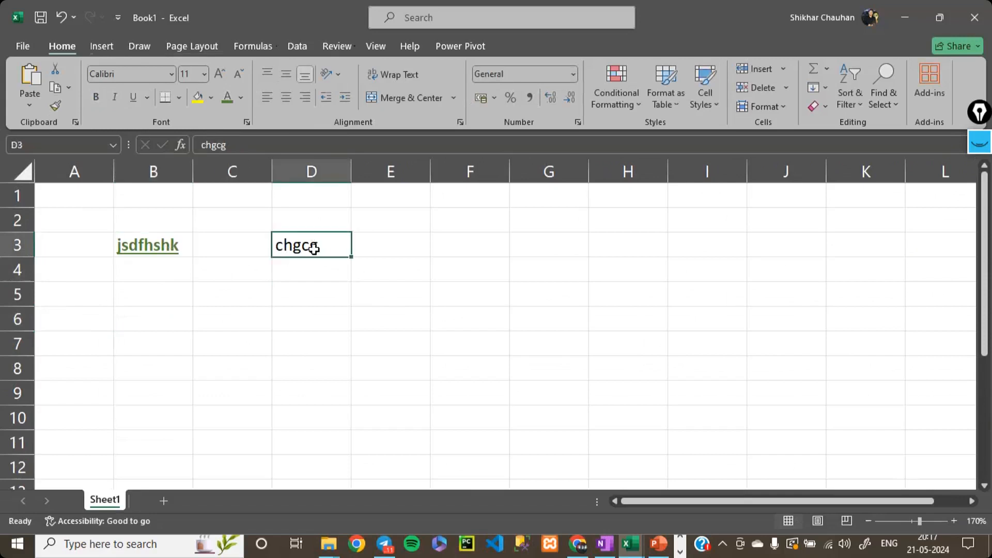
{"action": "key", "text": "ctrl+alt+v"}
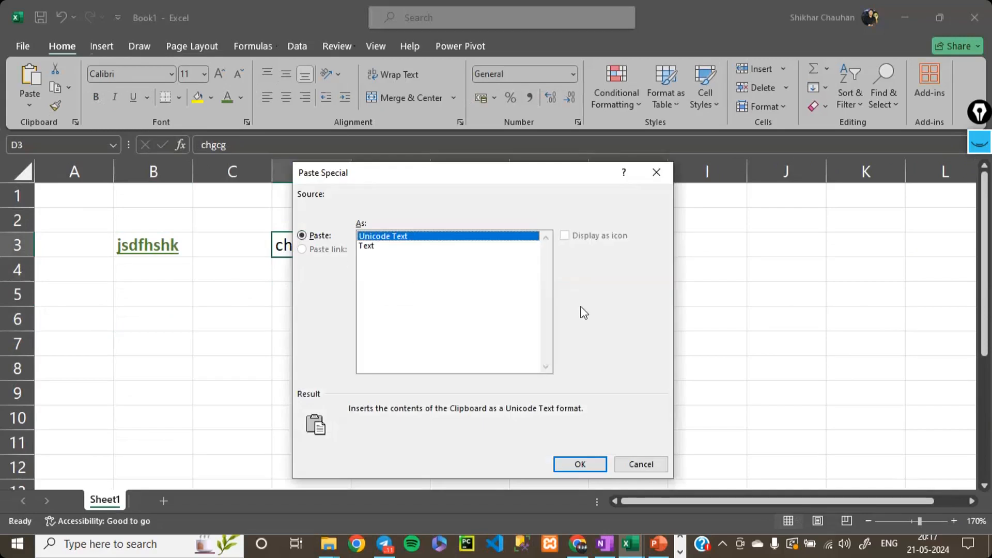
{"action": "left_click", "coordinate": [377, 246]}
{"action": "left_click", "coordinate": [573, 464]}
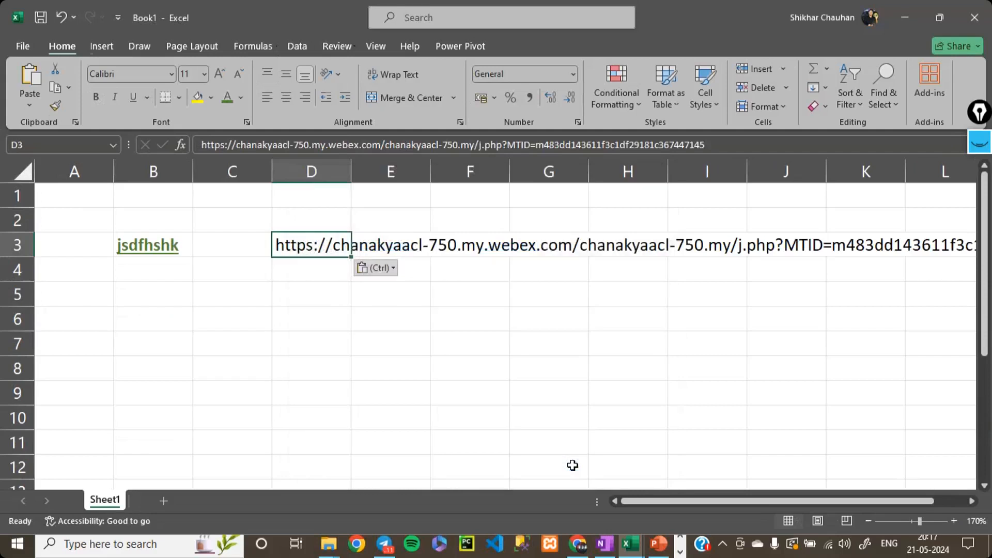
{"action": "key", "text": "ctrl+c"}
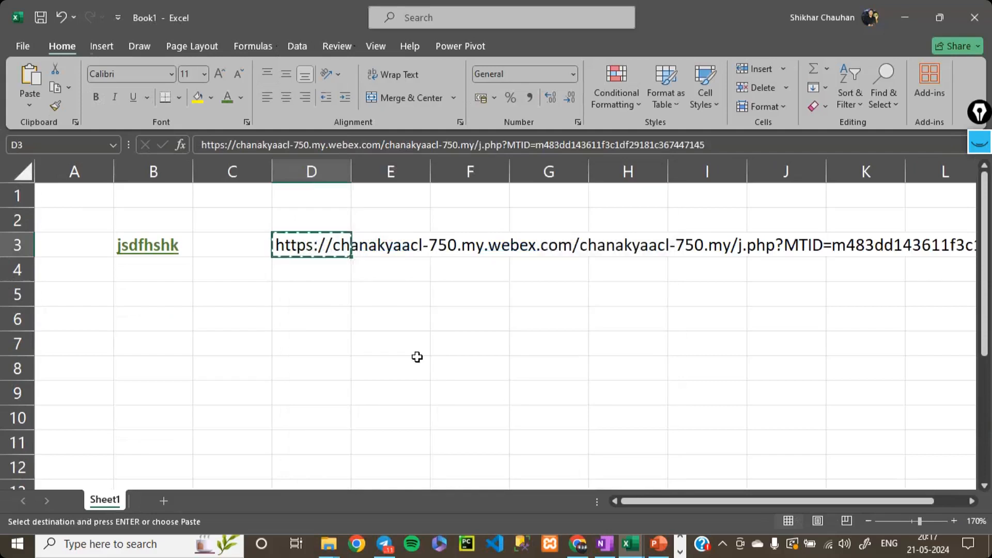
{"action": "key", "text": "Delete"}
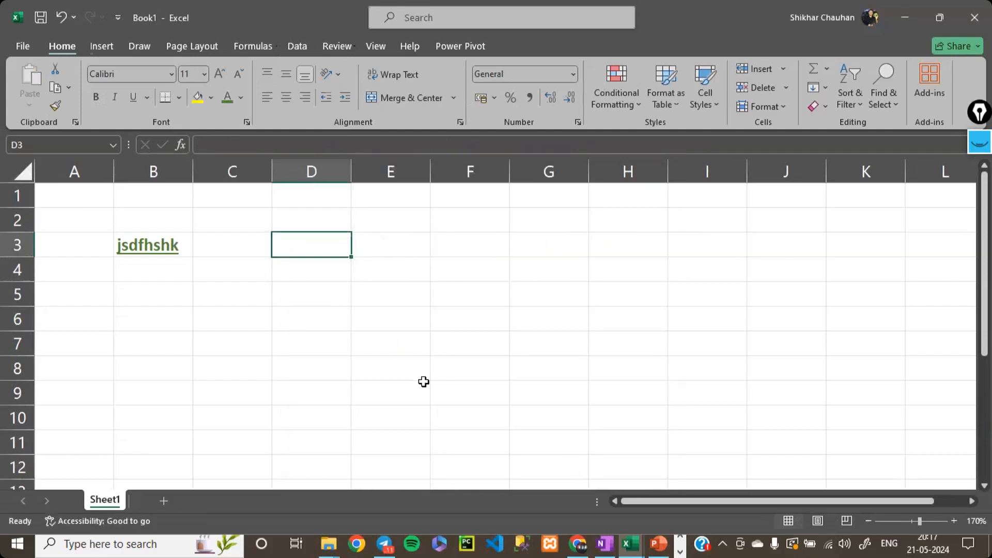
- Switch to Word and create a blank document
{"action": "key", "text": "super"}
{"action": "type", "text": "worl"}
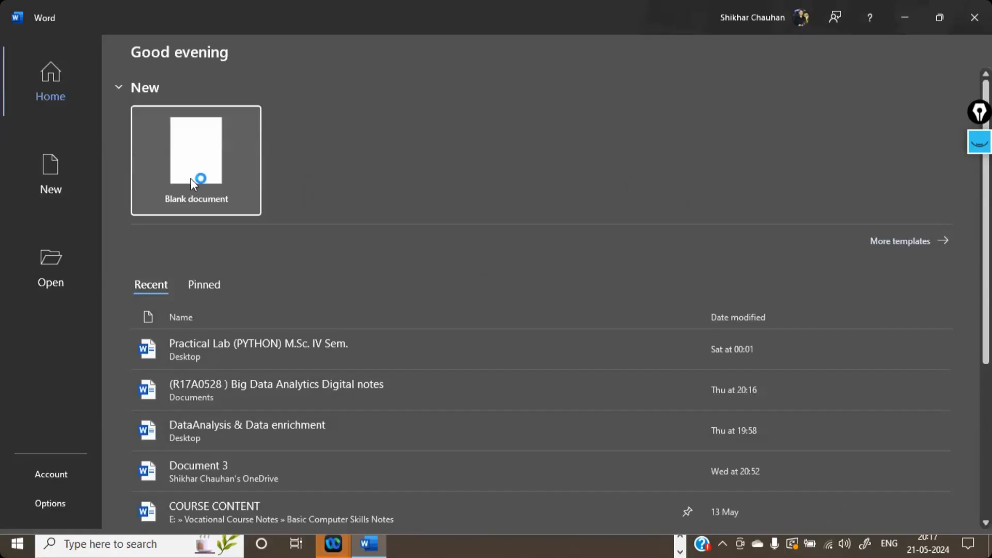
{"action": "left_click", "coordinate": [190, 178]}
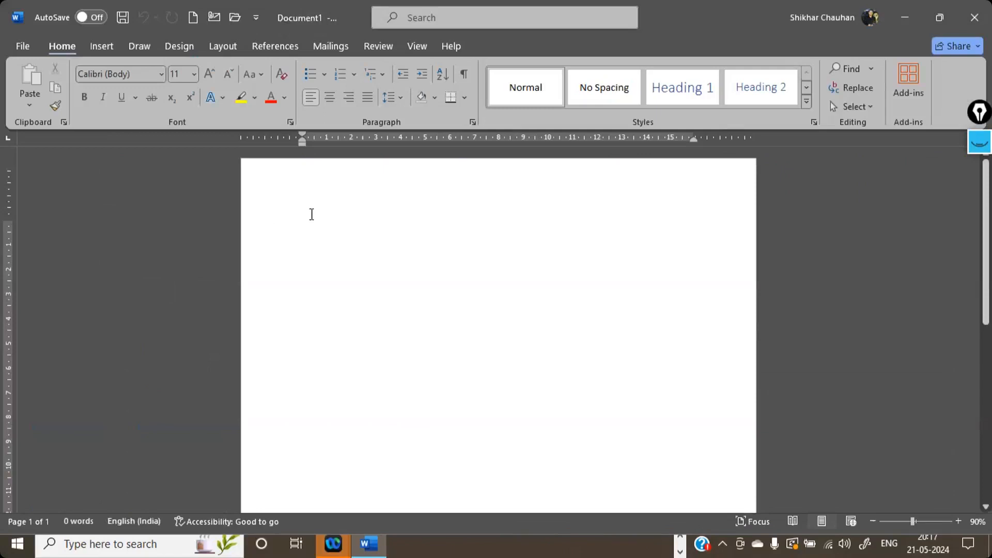
- Enter the sample text "nvdfkvjdfvj" on the first line and zoom the document to 130%
{"action": "type", "text": "nvdfkvjdfvj"}
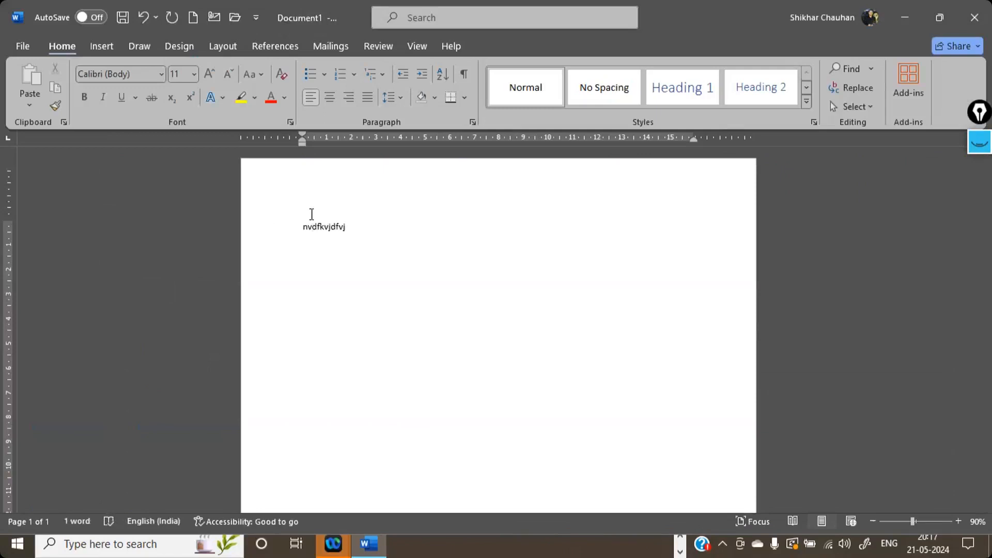
{"action": "key", "text": "ctrl+equal"}
{"action": "key", "text": "ctrl+equal"}
{"action": "left_click", "coordinate": [959, 521]}
{"action": "left_click", "coordinate": [959, 521]}
{"action": "left_click", "coordinate": [959, 522]}
{"action": "left_click", "coordinate": [959, 522]}
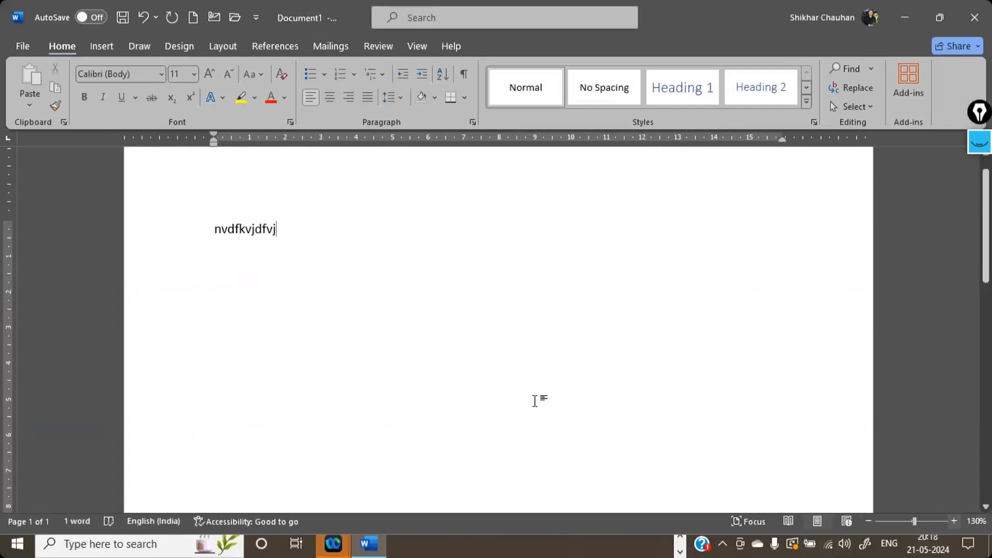
- Enlarge the sample text on the first line to 28 points and colour it red
{"action": "left_click", "coordinate": [187, 273]}
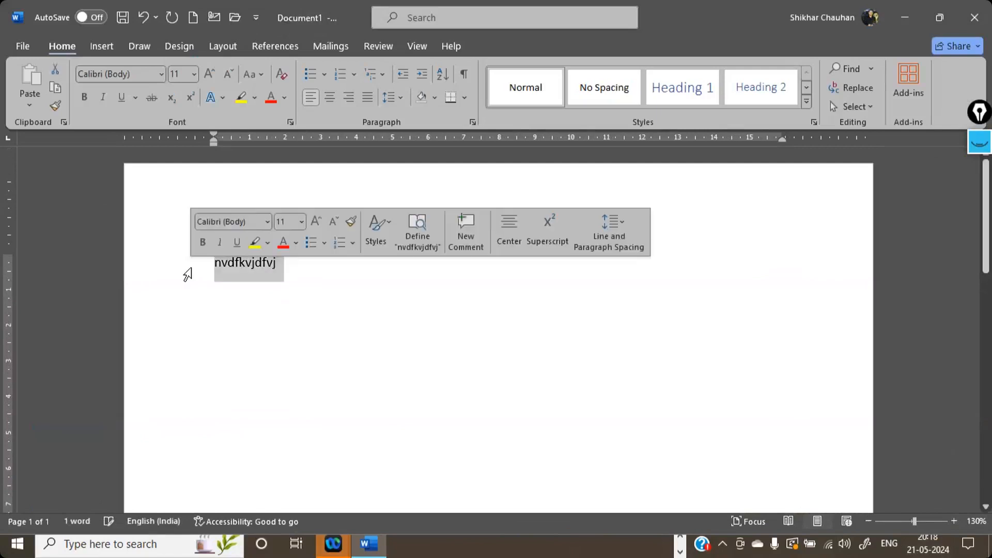
{"action": "key", "text": "ctrl+shift+period"}
{"action": "key", "text": "ctrl+shift+period"}
{"action": "key", "text": "ctrl+shift+period"}
{"action": "key", "text": "ctrl+shift+period"}
{"action": "key", "text": "ctrl+shift+period"}
{"action": "key", "text": "ctrl+shift+period"}
{"action": "key", "text": "ctrl+shift+period"}
{"action": "key", "text": "ctrl+shift+period"}
{"action": "key", "text": "ctrl+shift+period"}
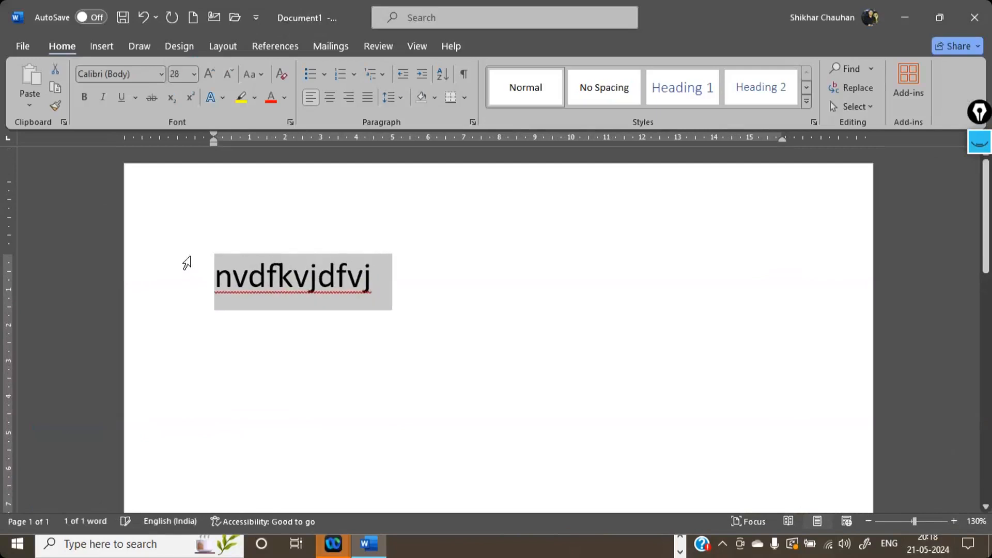
{"action": "left_click", "coordinate": [272, 98]}
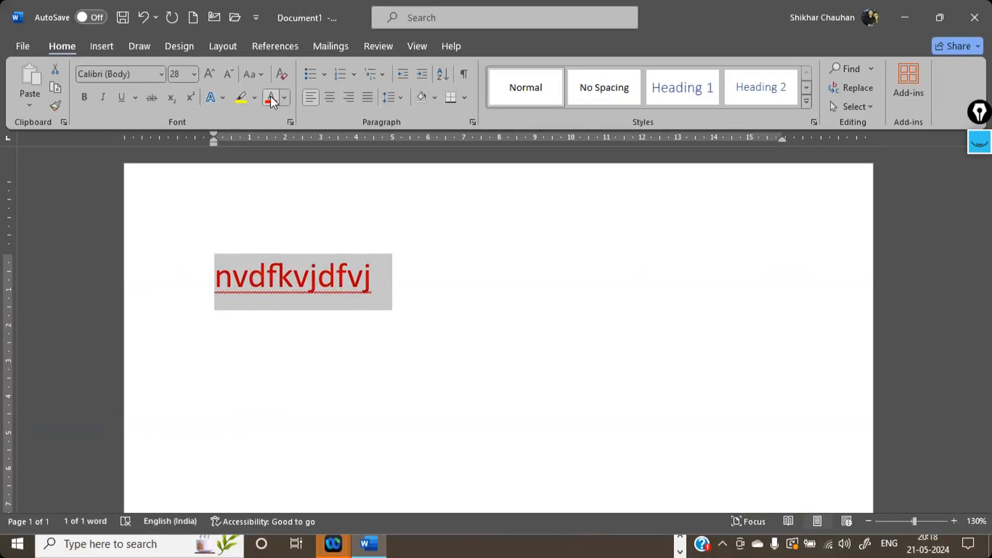
- Style the sample text with a black, blue-shadowed text effect, underline and italics, and start a new paragraph below it
{"action": "left_click", "coordinate": [214, 97]}
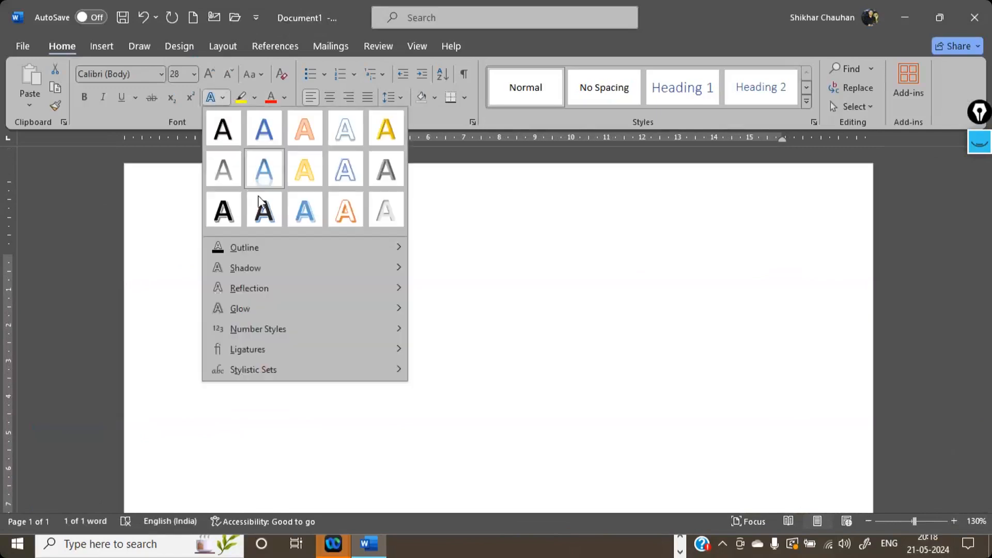
{"action": "left_click", "coordinate": [260, 205]}
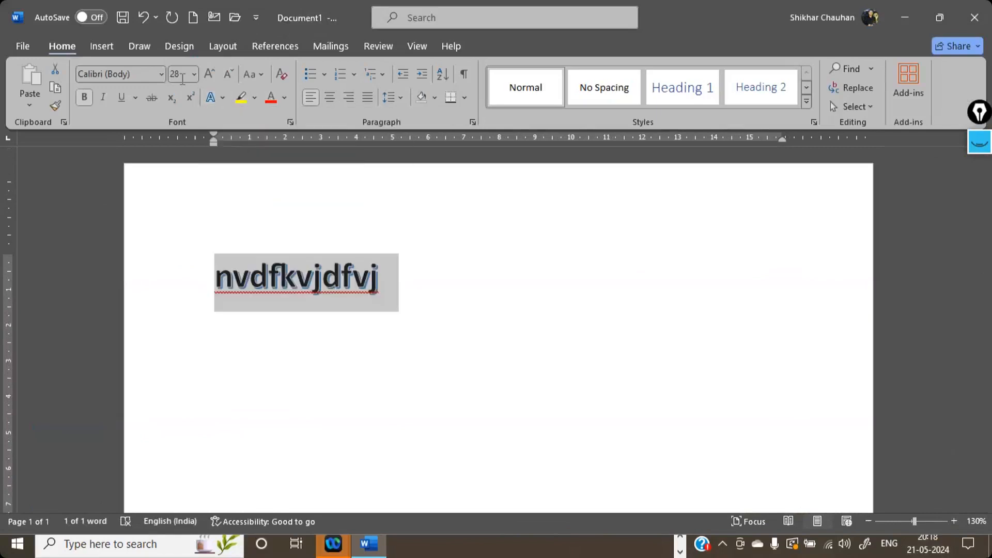
{"action": "left_click", "coordinate": [121, 97]}
{"action": "left_click", "coordinate": [103, 97]}
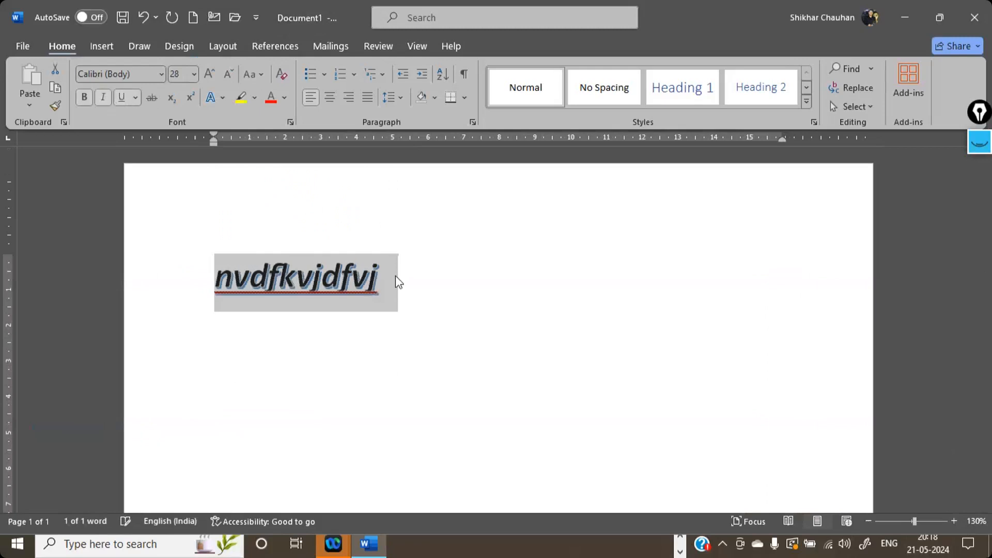
{"action": "left_click", "coordinate": [425, 287]}
{"action": "key", "text": "Return"}
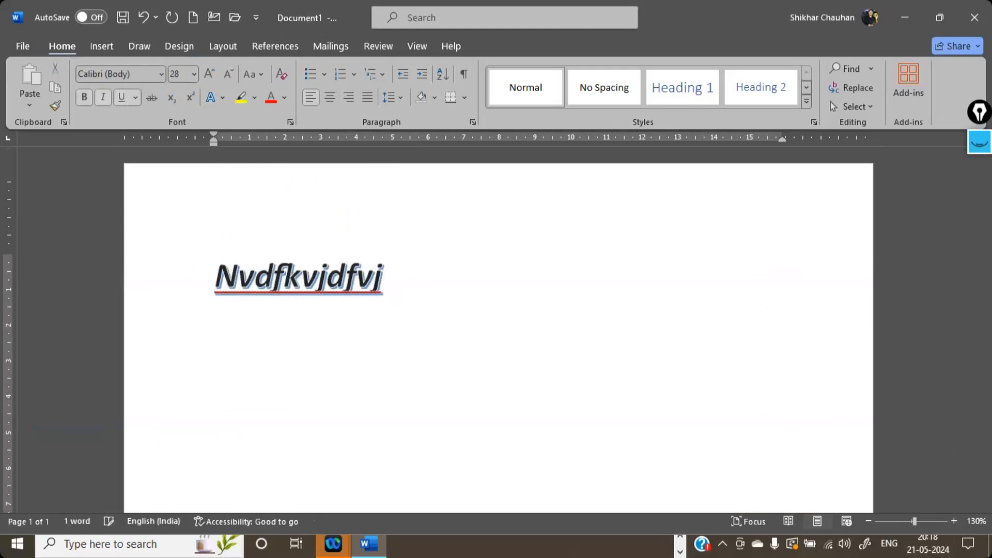
{"action": "type", "text": "cdnkvjdhv"}
{"action": "key", "text": "BackSpace"}
{"action": "key", "text": "BackSpace"}
{"action": "key", "text": "BackSpace"}
{"action": "key", "text": "BackSpace"}
{"action": "key", "text": "BackSpace"}
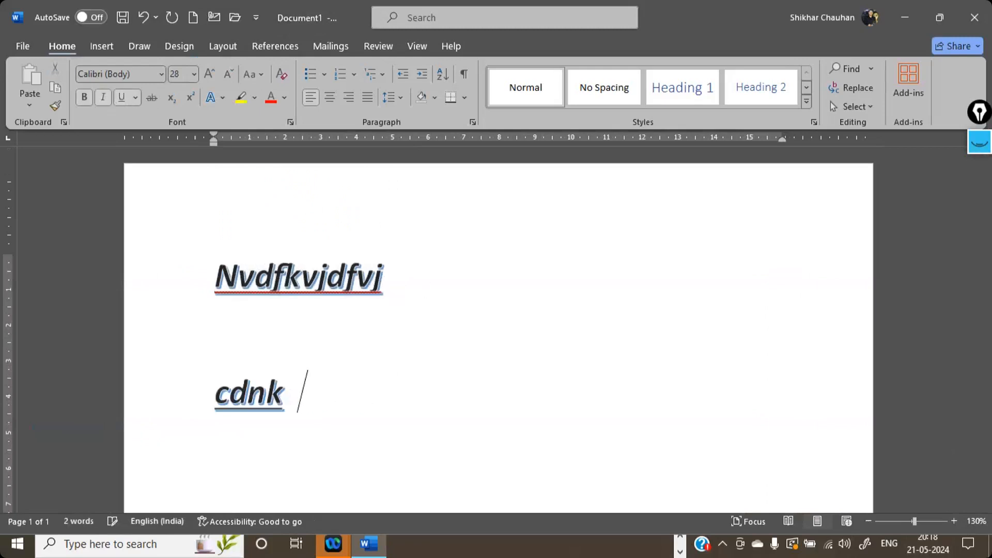
{"action": "key", "text": "BackSpace"}
{"action": "key", "text": "BackSpace"}
{"action": "key", "text": "BackSpace"}
{"action": "key", "text": "BackSpace"}
{"action": "key", "text": "BackSpace"}
- Clear the inherited formatting and enter the plain sample text "Cdsnkavnskvsd" below the styled line
{"action": "left_click", "coordinate": [283, 77]}
{"action": "type", "text": "cdsnkavnskvsd"}
{"action": "key", "text": "Return"}
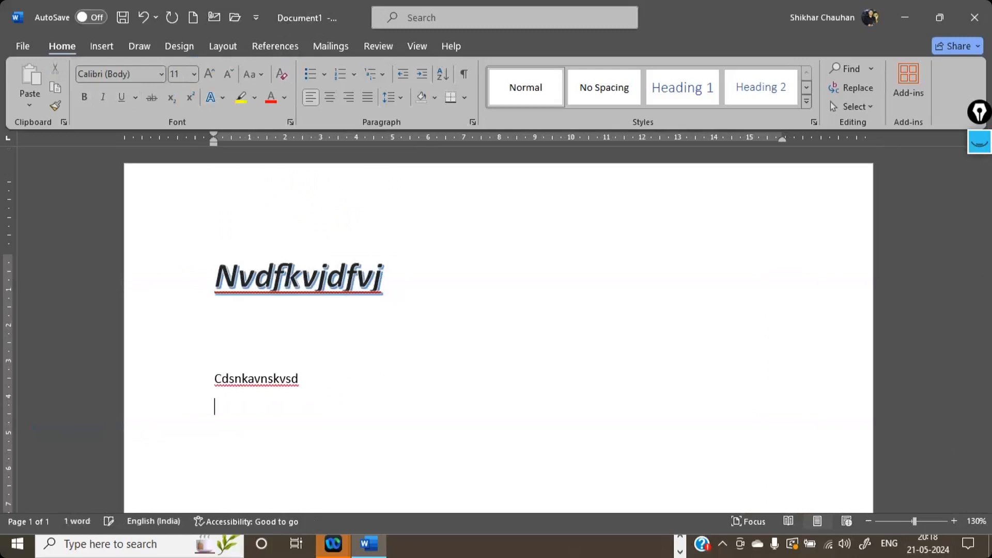
- Try to copy the formatting of the whole styled first line
{"action": "left_click_drag", "start_coordinate": [402, 280], "coordinate": [204, 281]}
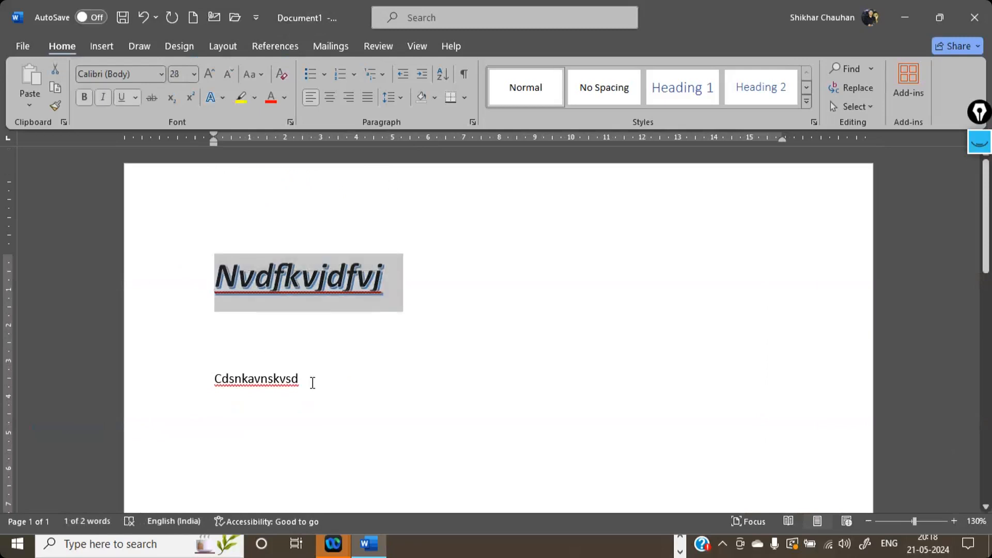
{"action": "left_click_drag", "start_coordinate": [311, 382], "coordinate": [209, 380]}
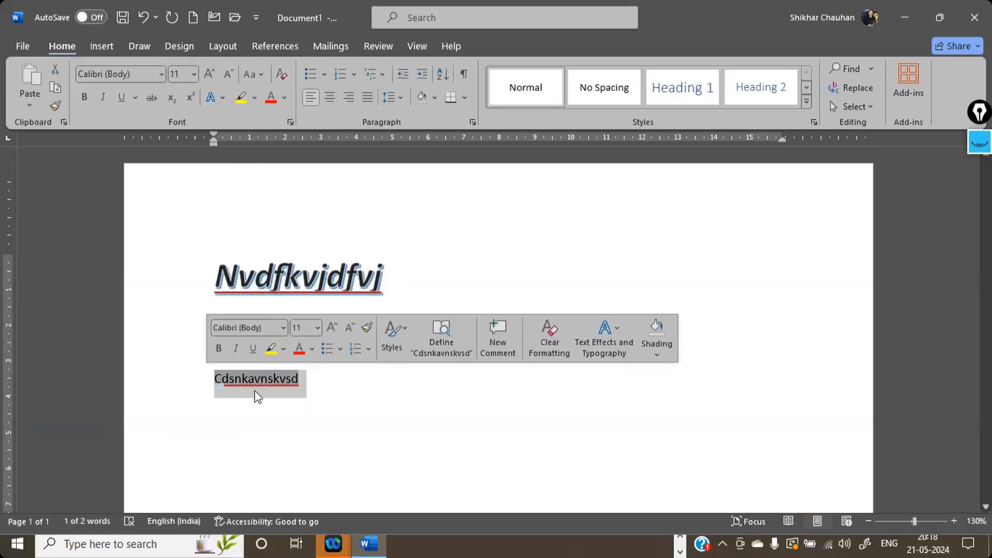
{"action": "left_click_drag", "start_coordinate": [395, 279], "coordinate": [184, 294]}
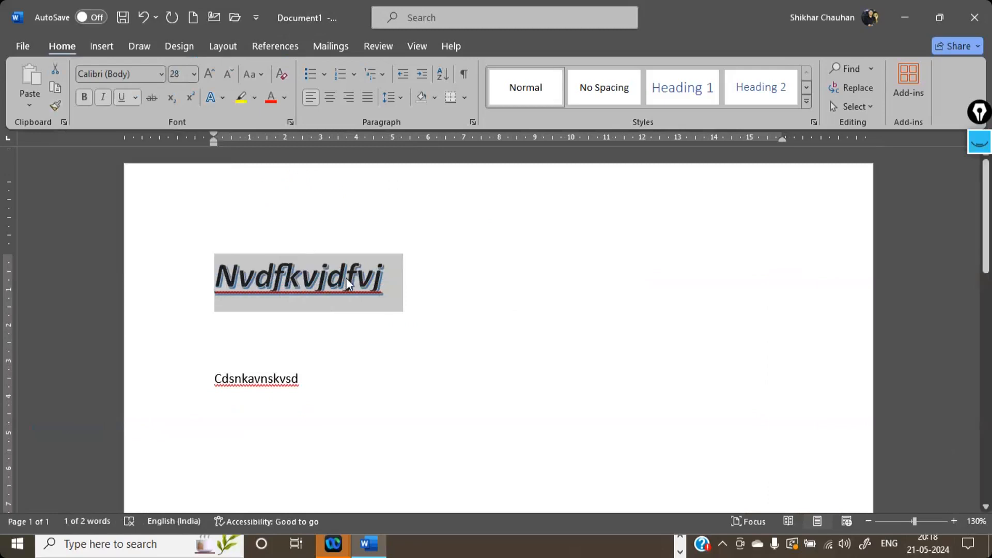
{"action": "left_click", "coordinate": [392, 281]}
{"action": "left_click", "coordinate": [182, 279]}
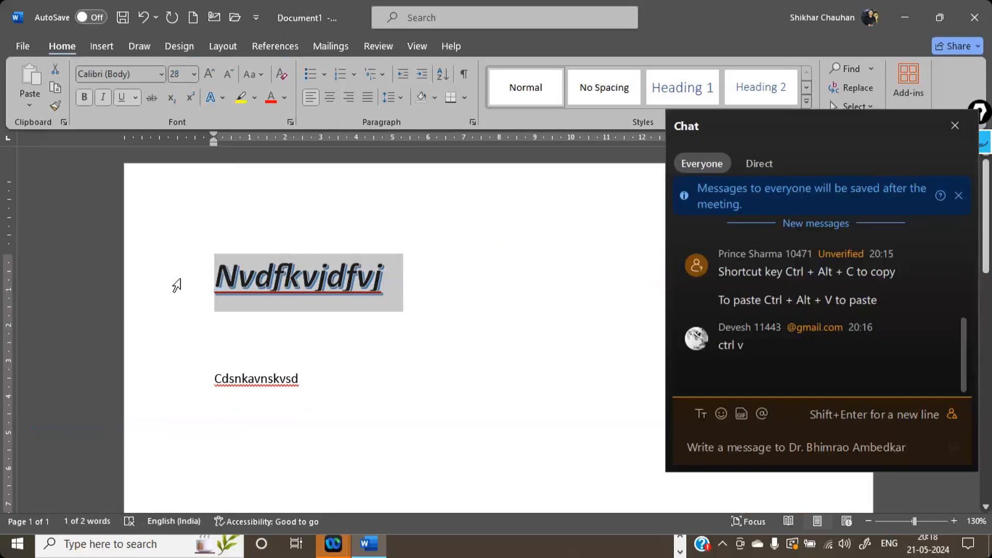
{"action": "key", "text": "ctrl+alt+c"}
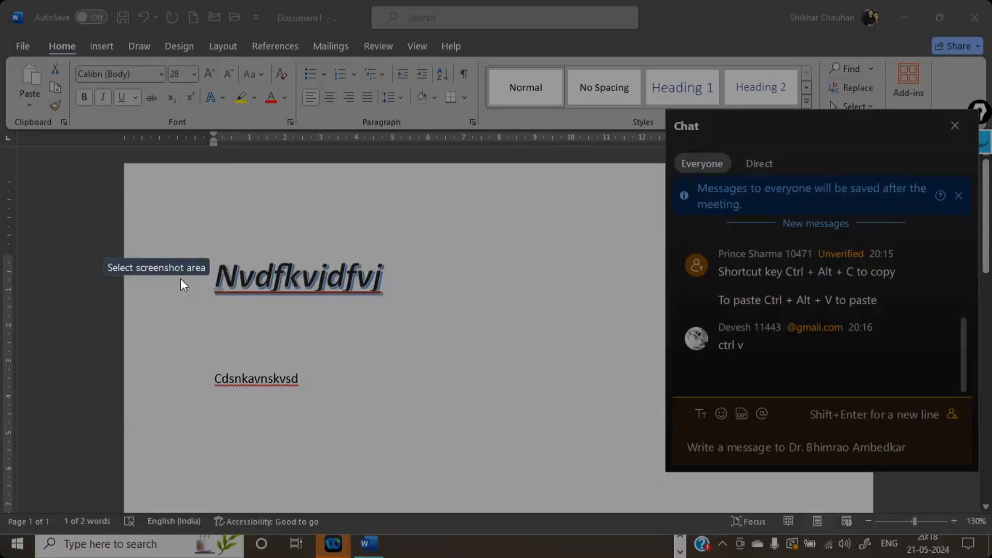
{"action": "left_click", "coordinate": [181, 278]}
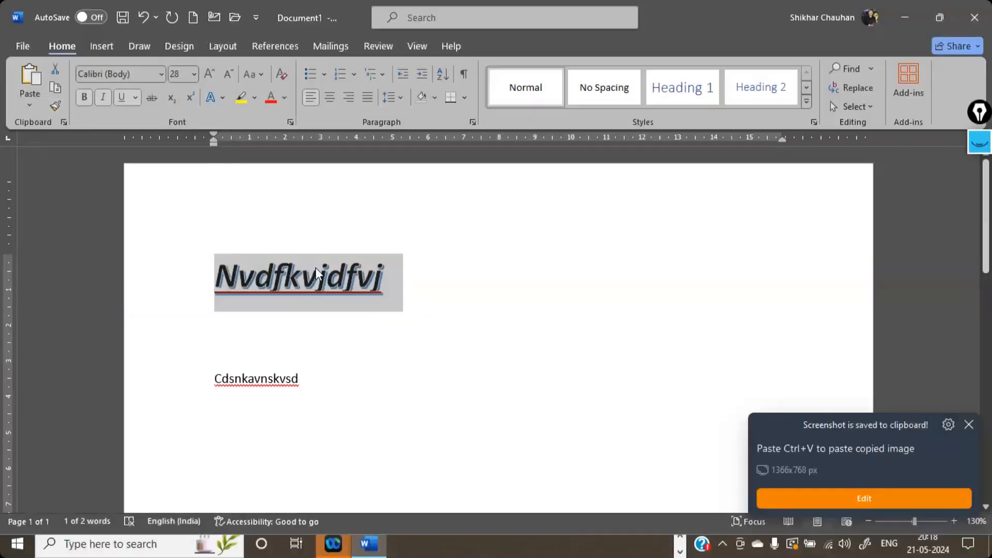
- Try copying the formatting from within the first line, and undo the replacement of its text
{"action": "left_click", "coordinate": [317, 273]}
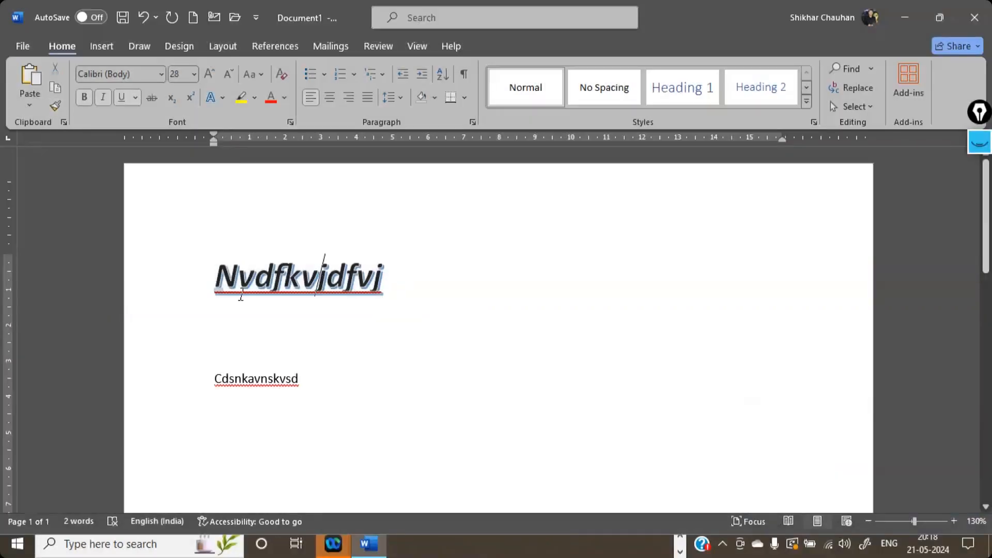
{"action": "double_click", "coordinate": [241, 295]}
{"action": "type", "text": "N"}
{"action": "key", "text": "ctrl+alt+c"}
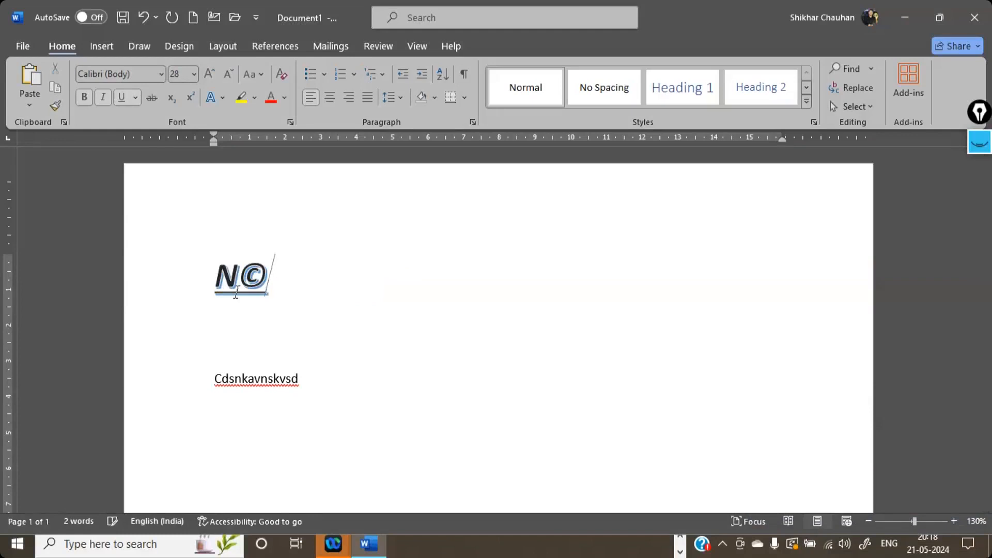
{"action": "key", "text": "ctrl+z"}
{"action": "key", "text": "ctrl+z"}
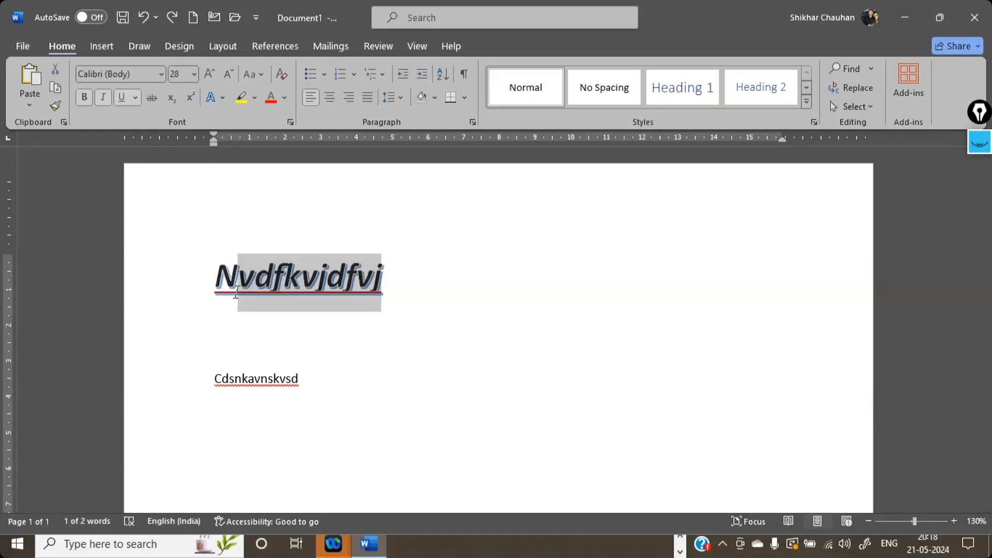
- Try to copy the formatting from the selected letters of the styled word, and clear the selection
{"action": "key", "text": "ctrl+shift+c"}
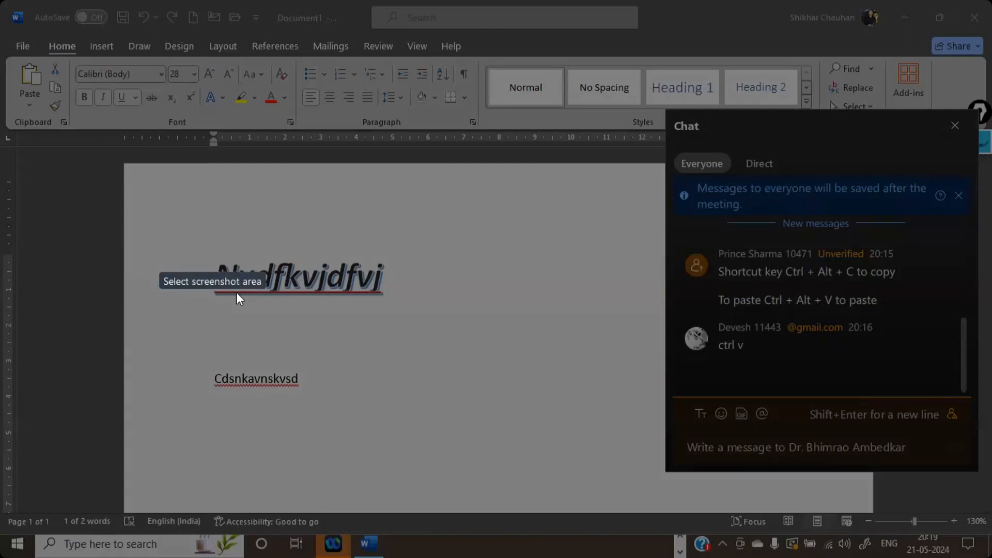
{"action": "left_click", "coordinate": [237, 299]}
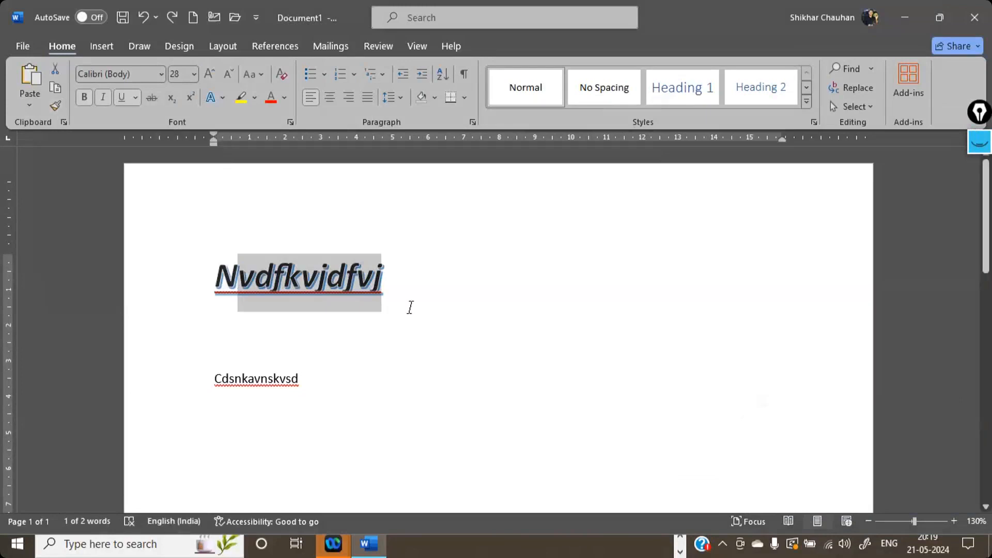
{"action": "left_click", "coordinate": [410, 306]}
{"action": "left_click_drag", "start_coordinate": [395, 289], "coordinate": [262, 291]}
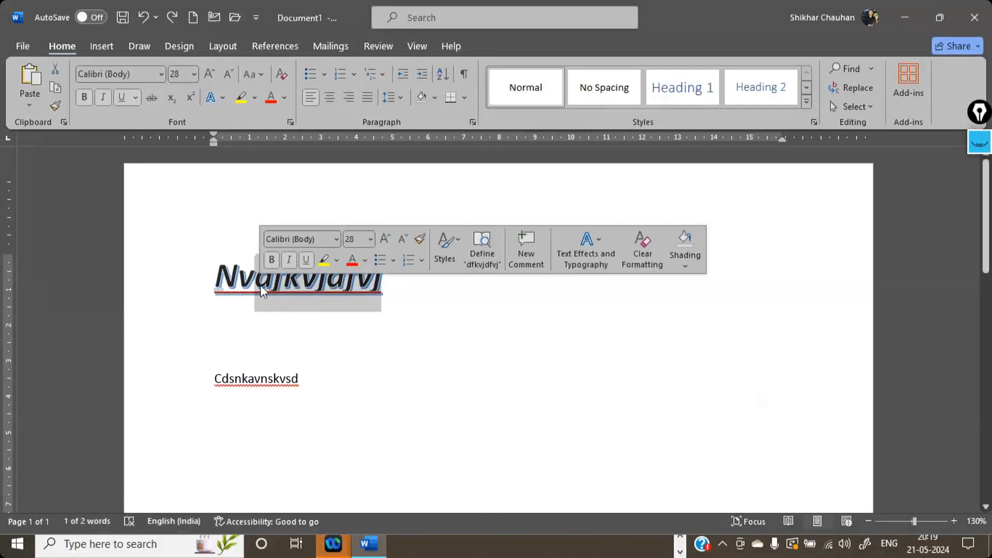
{"action": "left_click", "coordinate": [429, 279]}
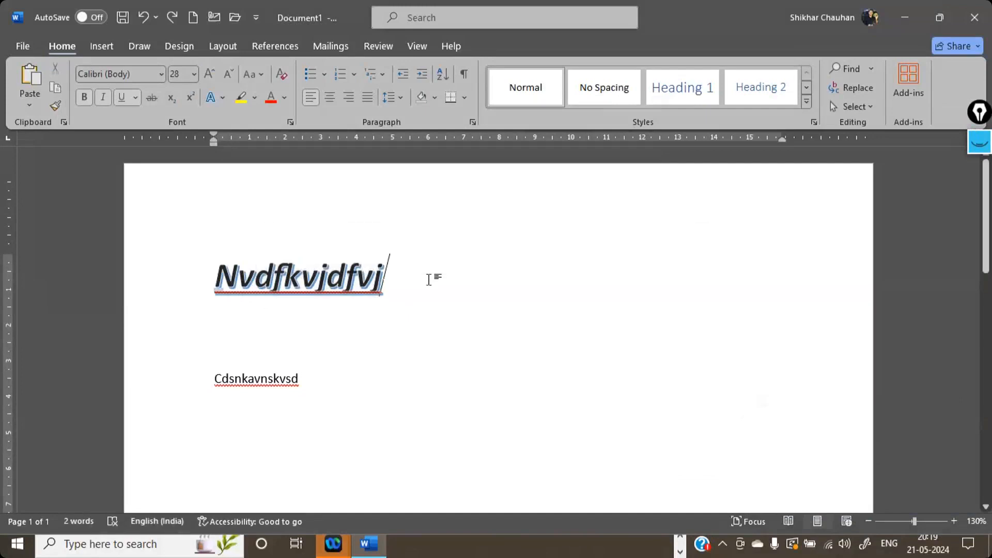
- Try copying the formatting from the end of the first line, and delete the inserted copyright symbol
{"action": "key", "text": "ctrl+alt+c"}
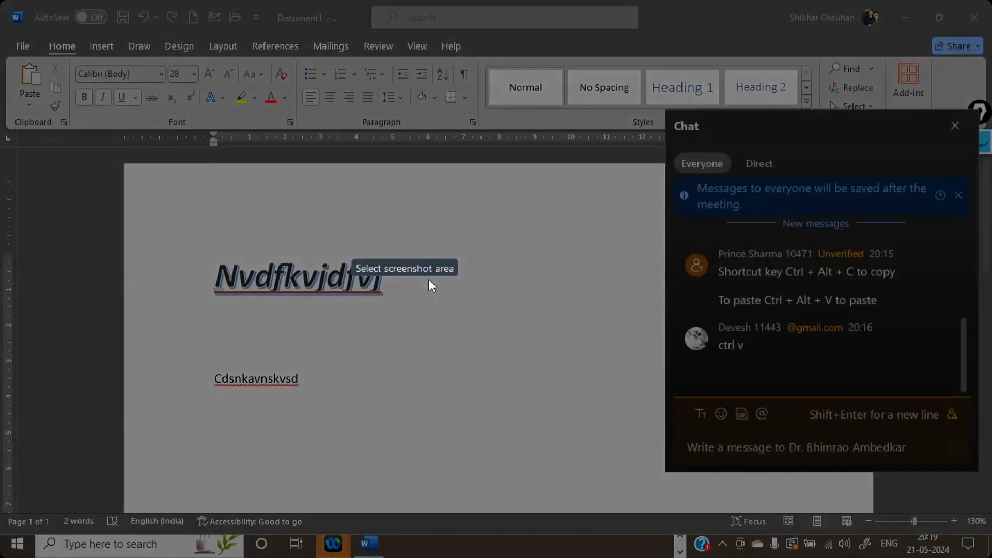
{"action": "left_click", "coordinate": [429, 279]}
{"action": "key", "text": "ctrl+alt+c"}
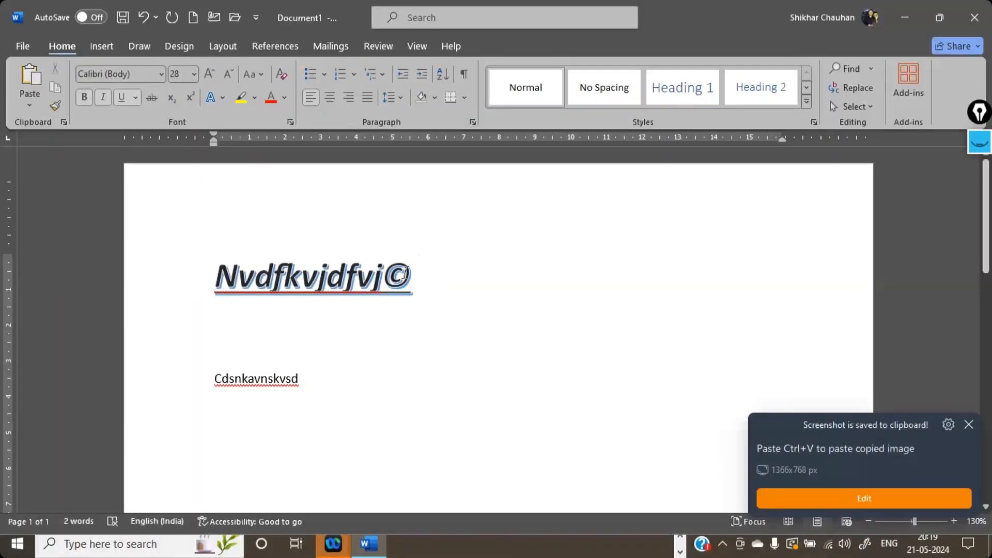
{"action": "left_click_drag", "start_coordinate": [414, 282], "coordinate": [383, 281]}
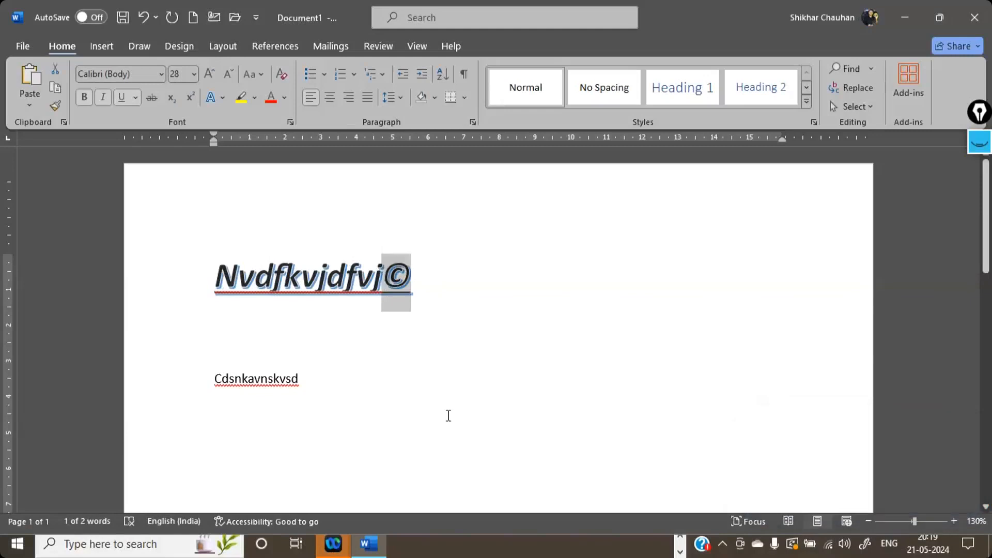
{"action": "type", "text": "\\"}
{"action": "key", "text": "BackSpace"}
- Apply the first line's formatting to the "Cdsnkavnskvsd" line with Format Painter
{"action": "left_click_drag", "start_coordinate": [387, 279], "coordinate": [66, 163]}
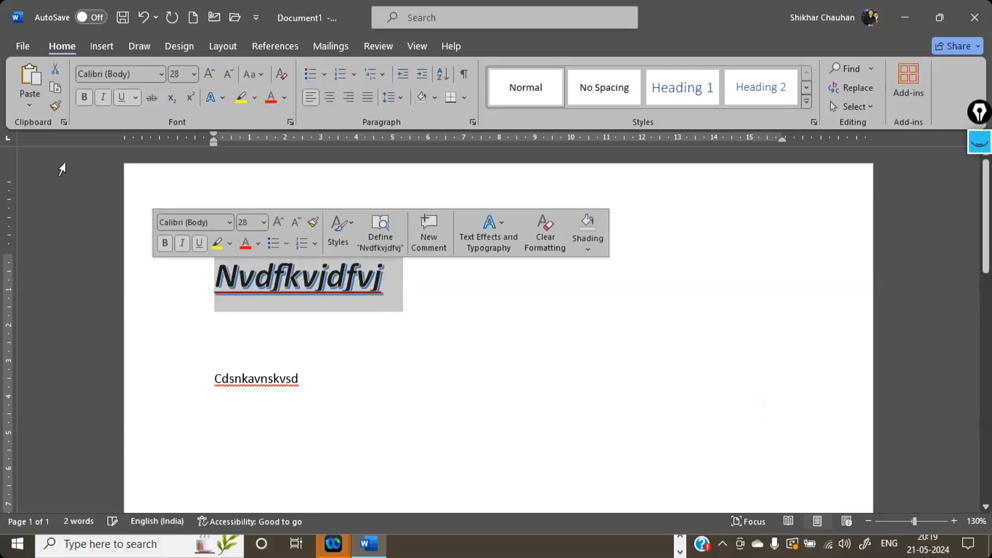
{"action": "left_click", "coordinate": [56, 106]}
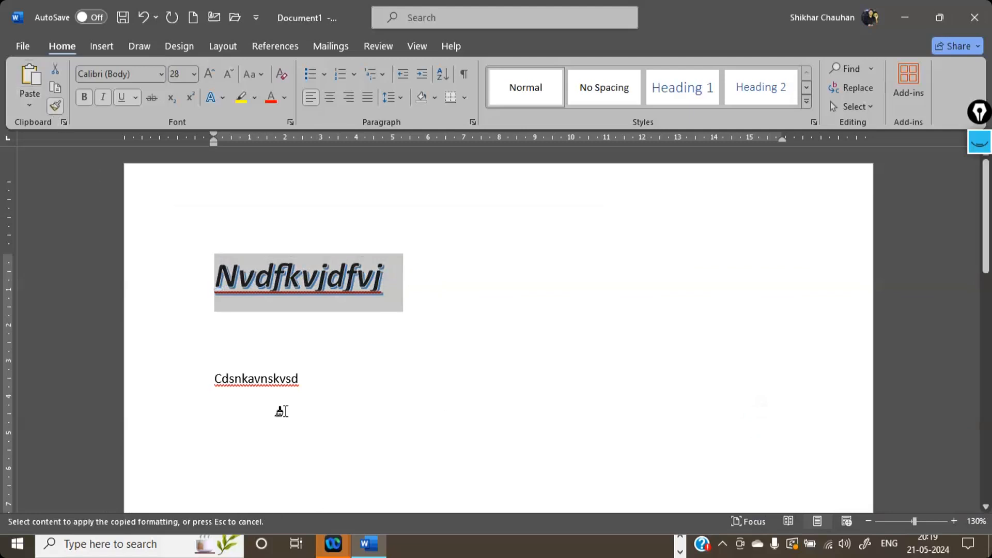
{"action": "left_click_drag", "start_coordinate": [212, 368], "coordinate": [192, 375]}
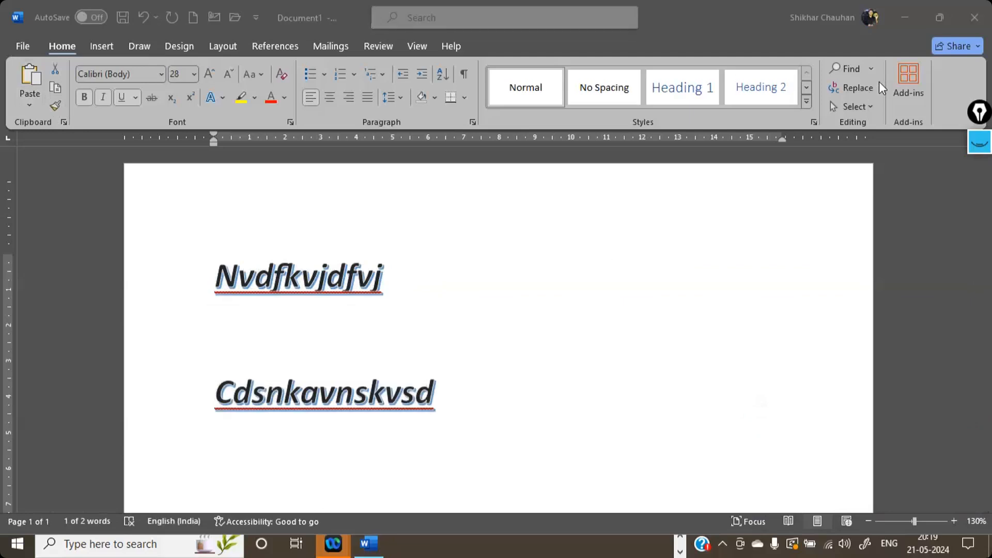
{"action": "left_click", "coordinate": [954, 136]}
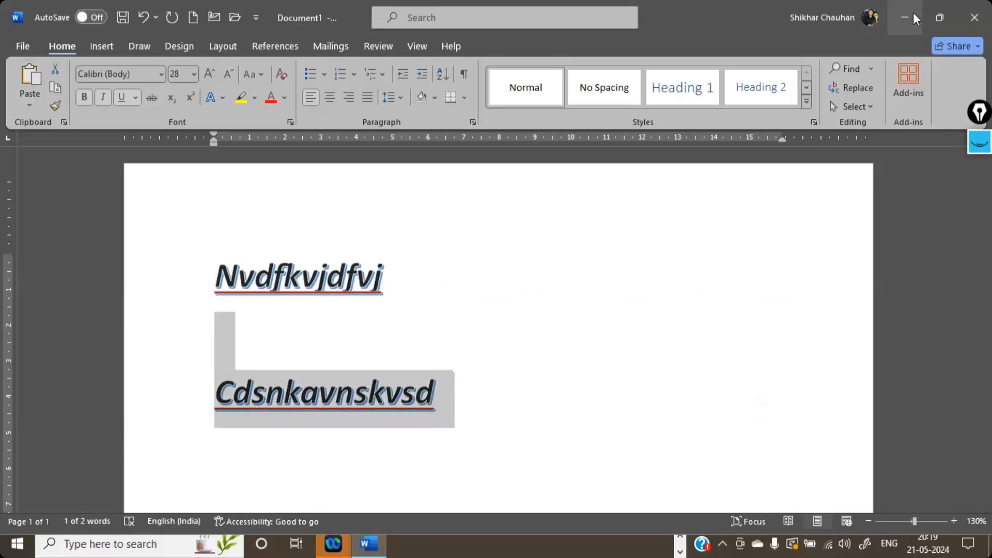
- Switch to OneNote and show the Format Painter notes in full page view
{"action": "left_click", "coordinate": [681, 540]}
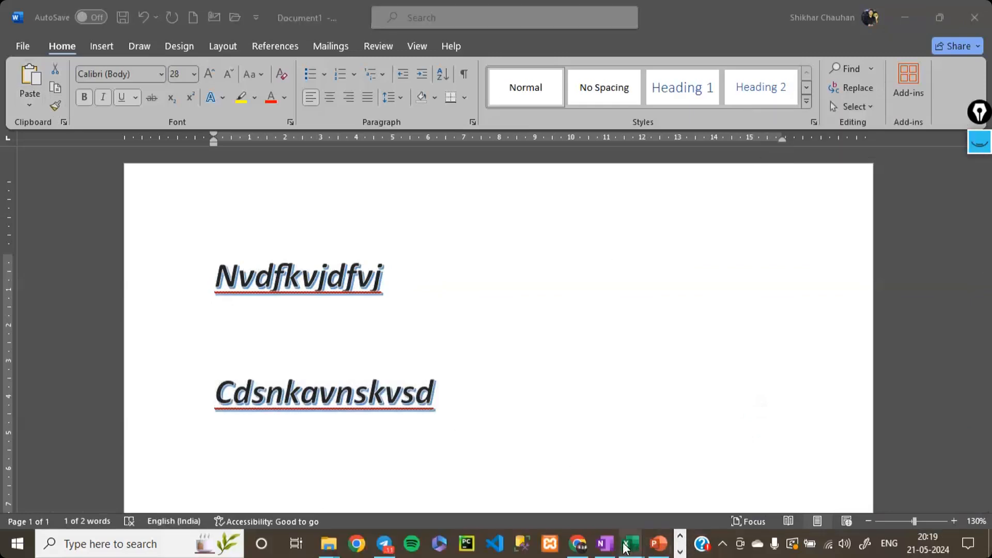
{"action": "left_click", "coordinate": [653, 547]}
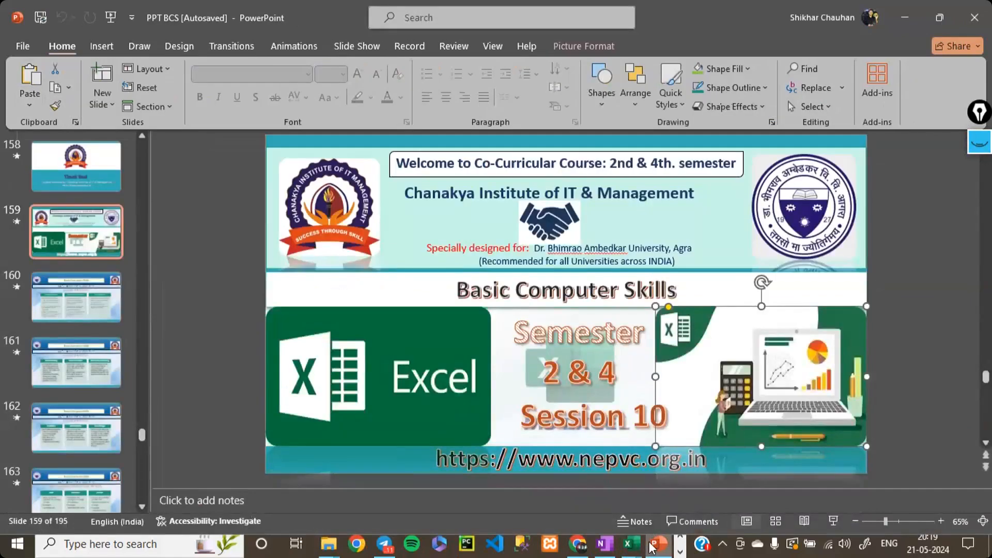
{"action": "left_click", "coordinate": [604, 544]}
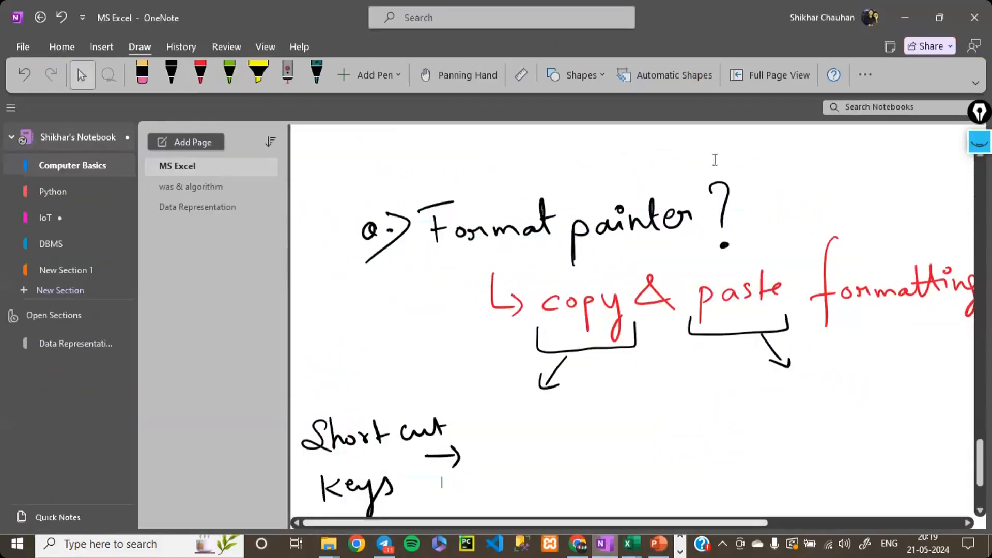
{"action": "left_click", "coordinate": [736, 79]}
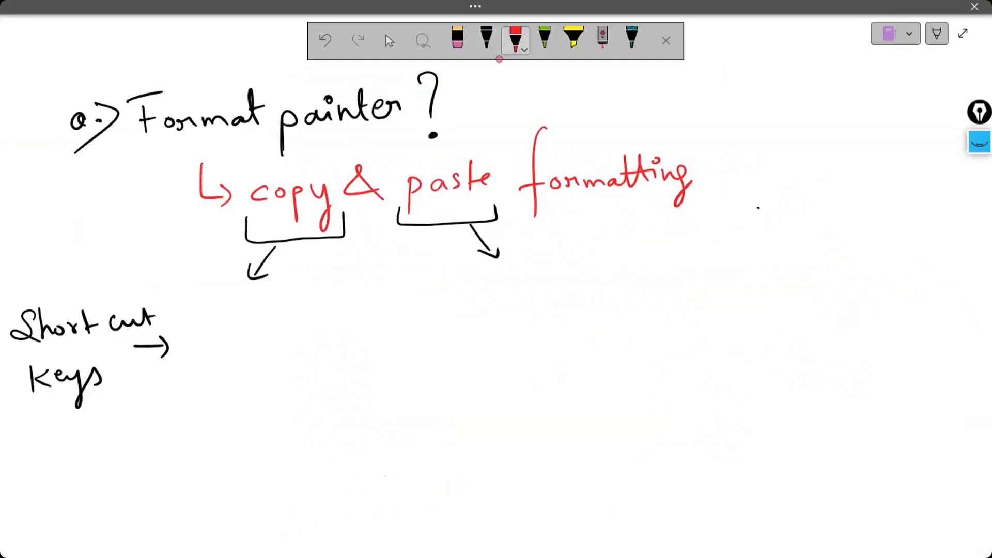
- Handwrite "ctrl + shift + C" in red below the arrow from "copy" as its shortcut
{"action": "left_click_drag", "start_coordinate": [208, 312], "coordinate": [198, 324]}
{"action": "left_click_drag", "start_coordinate": [217, 303], "coordinate": [225, 324]}
{"action": "mouse_move", "coordinate": [220, 312]}
{"action": "left_mouse_down"}
{"action": "mouse_move", "coordinate": [233, 310]}
{"action": "mouse_move", "coordinate": [236, 322]}
{"action": "mouse_move", "coordinate": [244, 313]}
{"action": "left_mouse_up"}
{"action": "mouse_move", "coordinate": [250, 299]}
{"action": "left_mouse_down"}
{"action": "mouse_move", "coordinate": [247, 322]}
{"action": "mouse_move", "coordinate": [256, 322]}
{"action": "left_mouse_up"}
{"action": "left_click_drag", "start_coordinate": [273, 301], "coordinate": [273, 321]}
{"action": "mouse_move", "coordinate": [268, 310]}
{"action": "left_mouse_down"}
{"action": "mouse_move", "coordinate": [292, 306]}
{"action": "mouse_move", "coordinate": [288, 315]}
{"action": "left_mouse_up"}
{"action": "mouse_move", "coordinate": [308, 288]}
{"action": "left_mouse_down"}
{"action": "mouse_move", "coordinate": [305, 313]}
{"action": "mouse_move", "coordinate": [325, 312]}
{"action": "mouse_move", "coordinate": [326, 301]}
{"action": "left_mouse_up"}
{"action": "mouse_move", "coordinate": [341, 282]}
{"action": "left_mouse_down"}
{"action": "mouse_move", "coordinate": [331, 290]}
{"action": "mouse_move", "coordinate": [333, 339]}
{"action": "left_mouse_up"}
{"action": "left_click_drag", "start_coordinate": [334, 305], "coordinate": [345, 302]}
{"action": "mouse_move", "coordinate": [351, 287]}
{"action": "left_mouse_down"}
{"action": "mouse_move", "coordinate": [349, 315]}
{"action": "mouse_move", "coordinate": [359, 305]}
{"action": "left_mouse_up"}
{"action": "mouse_move", "coordinate": [241, 354]}
{"action": "left_mouse_down"}
{"action": "mouse_move", "coordinate": [242, 376]}
{"action": "mouse_move", "coordinate": [261, 362]}
{"action": "left_mouse_up"}
{"action": "left_click_drag", "start_coordinate": [282, 355], "coordinate": [281, 369]}
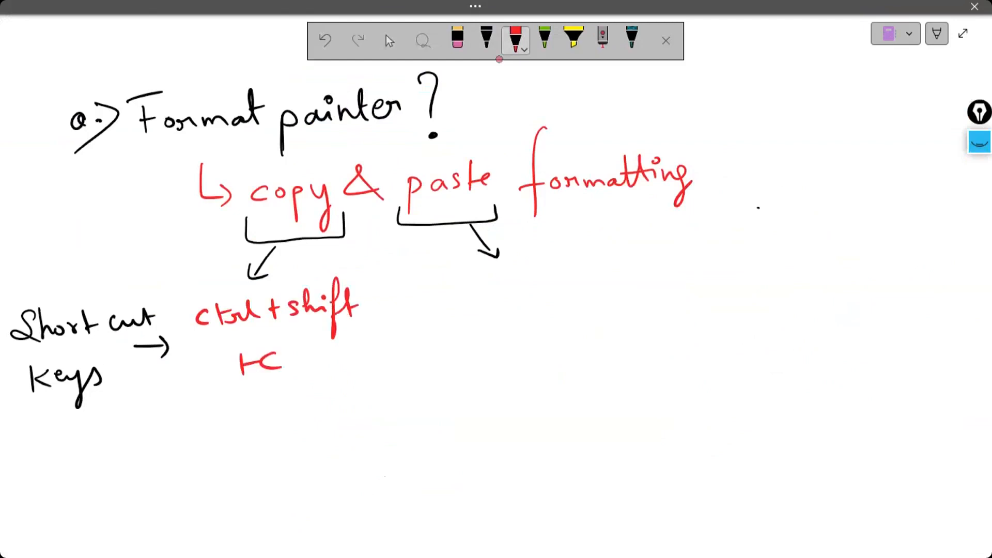
- Handwrite "ctrl + shift + V" in red below the arrow from "paste" and double-underline it
{"action": "mouse_move", "coordinate": [450, 288]}
{"action": "left_mouse_down"}
{"action": "mouse_move", "coordinate": [443, 305]}
{"action": "mouse_move", "coordinate": [453, 304]}
{"action": "left_mouse_up"}
{"action": "left_click_drag", "start_coordinate": [448, 288], "coordinate": [518, 298]}
{"action": "left_click_drag", "start_coordinate": [513, 288], "coordinate": [585, 292]}
{"action": "left_click_drag", "start_coordinate": [586, 274], "coordinate": [596, 313]}
{"action": "mouse_move", "coordinate": [614, 259]}
{"action": "left_mouse_down"}
{"action": "mouse_move", "coordinate": [610, 292]}
{"action": "mouse_move", "coordinate": [624, 279]}
{"action": "left_mouse_up"}
{"action": "left_click_drag", "start_coordinate": [503, 328], "coordinate": [504, 349]}
{"action": "left_click_drag", "start_coordinate": [501, 342], "coordinate": [554, 327]}
{"action": "left_click_drag", "start_coordinate": [451, 381], "coordinate": [611, 365]}
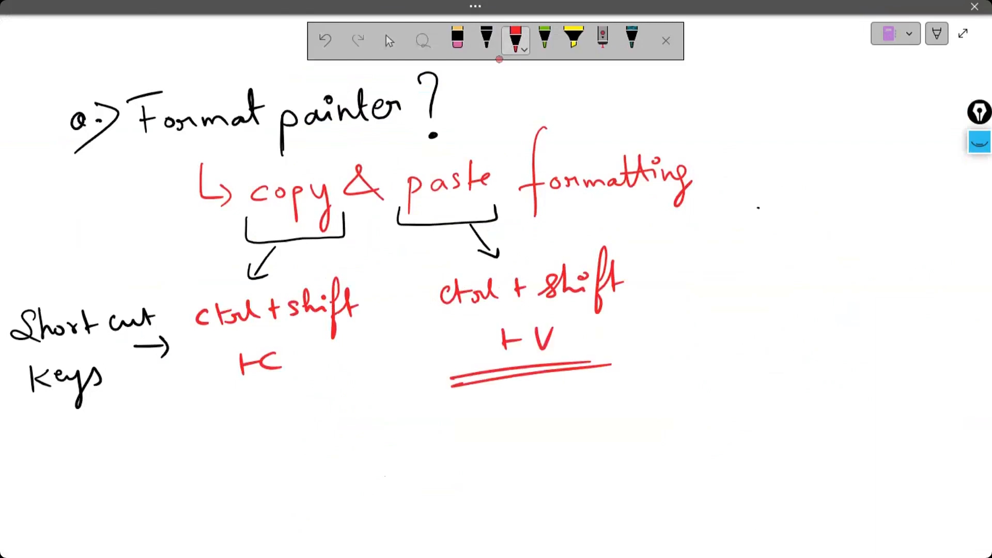
- Handwrite the underlined heading "Cell referencing" followed by a dash in black on the blank space below the Format Painter notes
{"action": "scroll", "coordinate": [177, 362], "scroll_direction": "down", "scroll_amount": 4}
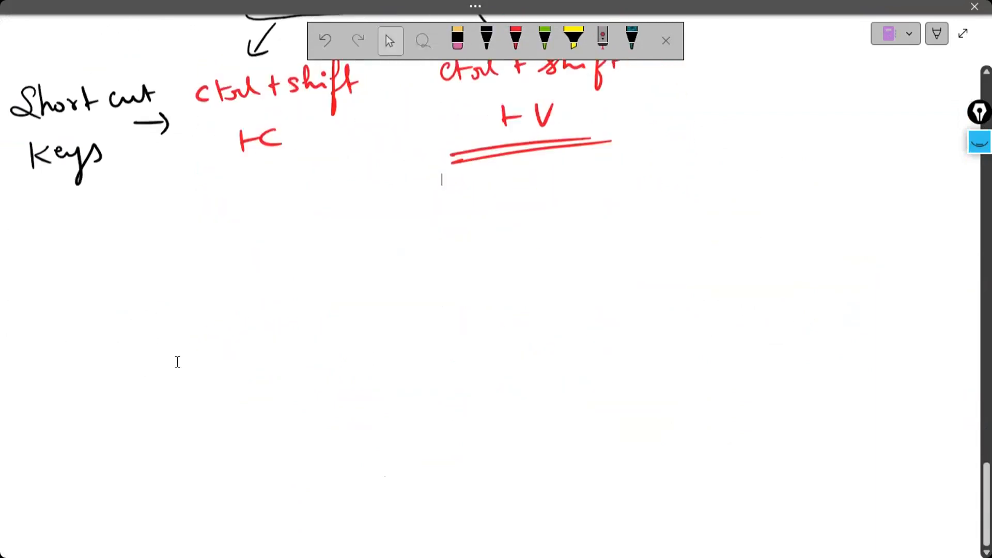
{"action": "scroll", "coordinate": [177, 361], "scroll_direction": "down", "scroll_amount": 5}
{"action": "left_click", "coordinate": [486, 42]}
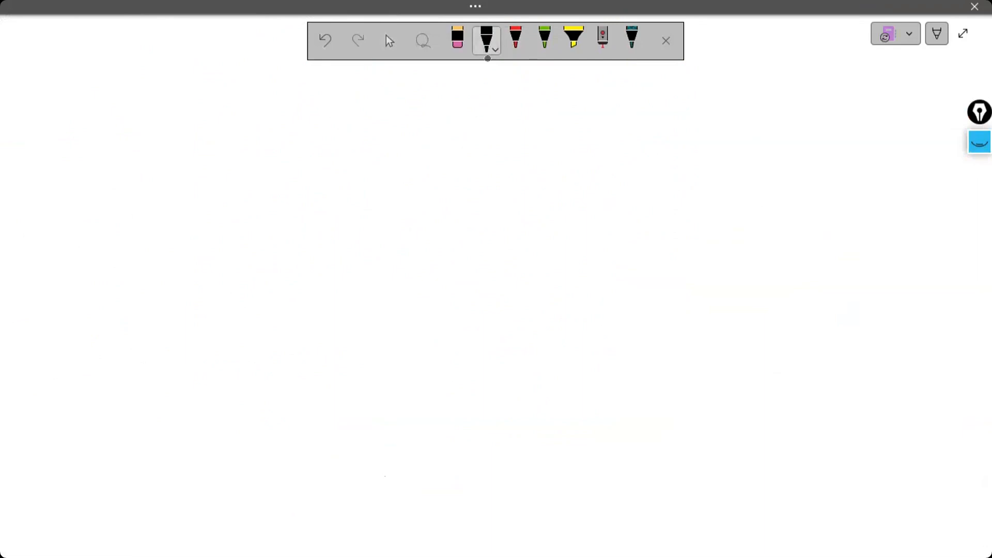
{"action": "mouse_move", "coordinate": [91, 199]}
{"action": "left_mouse_down"}
{"action": "mouse_move", "coordinate": [204, 189]}
{"action": "mouse_move", "coordinate": [210, 241]}
{"action": "mouse_move", "coordinate": [235, 186]}
{"action": "mouse_move", "coordinate": [250, 191]}
{"action": "mouse_move", "coordinate": [298, 169]}
{"action": "mouse_move", "coordinate": [336, 175]}
{"action": "mouse_move", "coordinate": [334, 187]}
{"action": "left_mouse_up"}
{"action": "left_click_drag", "start_coordinate": [93, 231], "coordinate": [278, 212]}
{"action": "left_click_drag", "start_coordinate": [363, 210], "coordinate": [405, 204]}
- Handwrite circled entries 1 "A2" and 2 "A $2" below the heading, and begin circled entry 3 with "A"
{"action": "left_click_drag", "start_coordinate": [245, 310], "coordinate": [247, 324]}
{"action": "mouse_move", "coordinate": [253, 301]}
{"action": "left_mouse_down"}
{"action": "mouse_move", "coordinate": [231, 325]}
{"action": "mouse_move", "coordinate": [261, 309]}
{"action": "mouse_move", "coordinate": [319, 323]}
{"action": "mouse_move", "coordinate": [357, 316]}
{"action": "left_mouse_up"}
{"action": "left_click", "coordinate": [304, 316]}
{"action": "left_click", "coordinate": [253, 378]}
{"action": "left_click_drag", "start_coordinate": [248, 374], "coordinate": [259, 389]}
{"action": "left_click_drag", "start_coordinate": [253, 367], "coordinate": [315, 385]}
{"action": "left_click_drag", "start_coordinate": [297, 376], "coordinate": [333, 385]}
{"action": "left_click_drag", "start_coordinate": [343, 350], "coordinate": [341, 391]}
{"action": "left_click_drag", "start_coordinate": [363, 367], "coordinate": [376, 382]}
{"action": "mouse_move", "coordinate": [242, 435]}
{"action": "left_mouse_down"}
{"action": "mouse_move", "coordinate": [253, 450]}
{"action": "mouse_move", "coordinate": [243, 430]}
{"action": "left_mouse_up"}
{"action": "mouse_move", "coordinate": [290, 458]}
{"action": "left_mouse_down"}
{"action": "mouse_move", "coordinate": [307, 455]}
{"action": "mouse_move", "coordinate": [315, 439]}
{"action": "mouse_move", "coordinate": [333, 448]}
{"action": "left_mouse_up"}
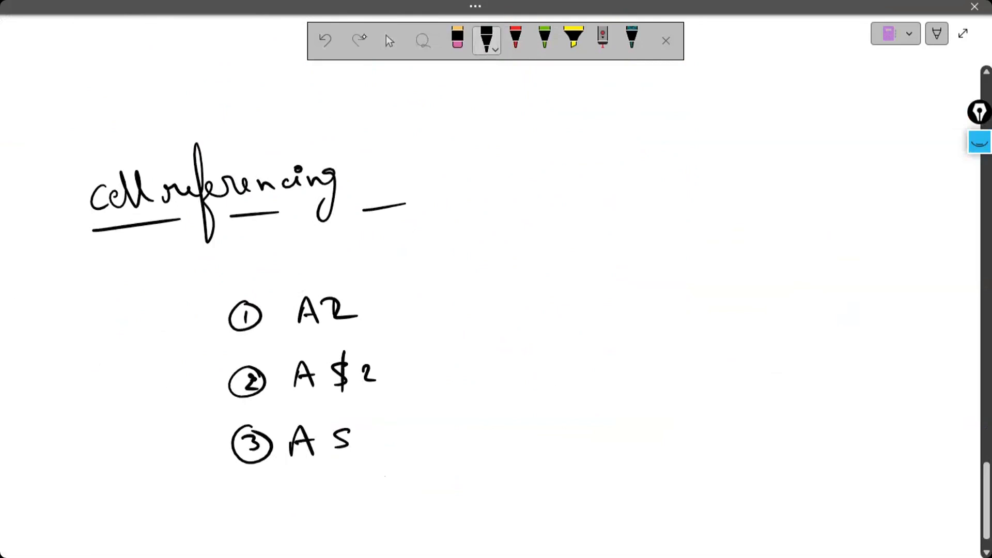
- Erase the text of entry 3 and rewrite it in black as "$A2"
{"action": "left_click", "coordinate": [461, 52]}
{"action": "left_click", "coordinate": [342, 439]}
{"action": "mouse_move", "coordinate": [314, 440]}
{"action": "left_mouse_down"}
{"action": "mouse_move", "coordinate": [295, 442]}
{"action": "mouse_move", "coordinate": [313, 434]}
{"action": "mouse_move", "coordinate": [314, 453]}
{"action": "left_mouse_up"}
{"action": "left_click", "coordinate": [482, 52]}
{"action": "mouse_move", "coordinate": [322, 419]}
{"action": "left_mouse_down"}
{"action": "mouse_move", "coordinate": [322, 459]}
{"action": "mouse_move", "coordinate": [349, 448]}
{"action": "left_mouse_up"}
{"action": "left_click_drag", "start_coordinate": [359, 432], "coordinate": [367, 440]}
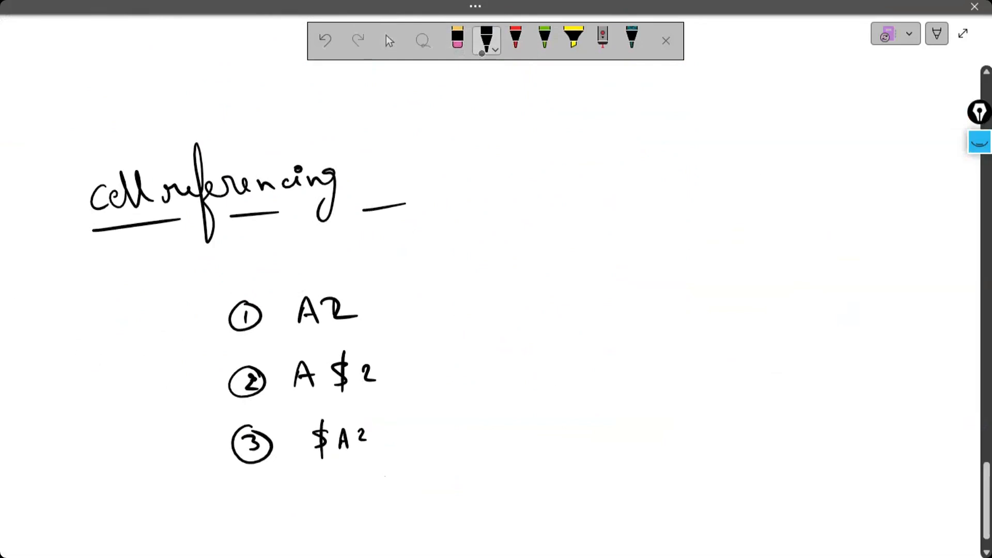
- Handwrite circled entry 4 "$A $2" in black below entry 3
{"action": "left_click_drag", "start_coordinate": [253, 497], "coordinate": [262, 517]}
{"action": "mouse_move", "coordinate": [262, 488]}
{"action": "left_mouse_down"}
{"action": "mouse_move", "coordinate": [254, 525]}
{"action": "mouse_move", "coordinate": [264, 485]}
{"action": "left_mouse_up"}
{"action": "mouse_move", "coordinate": [329, 488]}
{"action": "left_mouse_down"}
{"action": "mouse_move", "coordinate": [313, 509]}
{"action": "mouse_move", "coordinate": [319, 516]}
{"action": "left_mouse_up"}
{"action": "mouse_move", "coordinate": [342, 489]}
{"action": "left_mouse_down"}
{"action": "mouse_move", "coordinate": [336, 512]}
{"action": "mouse_move", "coordinate": [353, 509]}
{"action": "left_mouse_up"}
{"action": "left_click_drag", "start_coordinate": [337, 503], "coordinate": [375, 501]}
{"action": "left_click_drag", "start_coordinate": [387, 475], "coordinate": [381, 508]}
{"action": "left_click_drag", "start_coordinate": [399, 488], "coordinate": [412, 499]}
- Draw a red curly brace beside the four entries and handwrite a double-underlined "Absolute =" next to it
{"action": "left_click", "coordinate": [515, 43]}
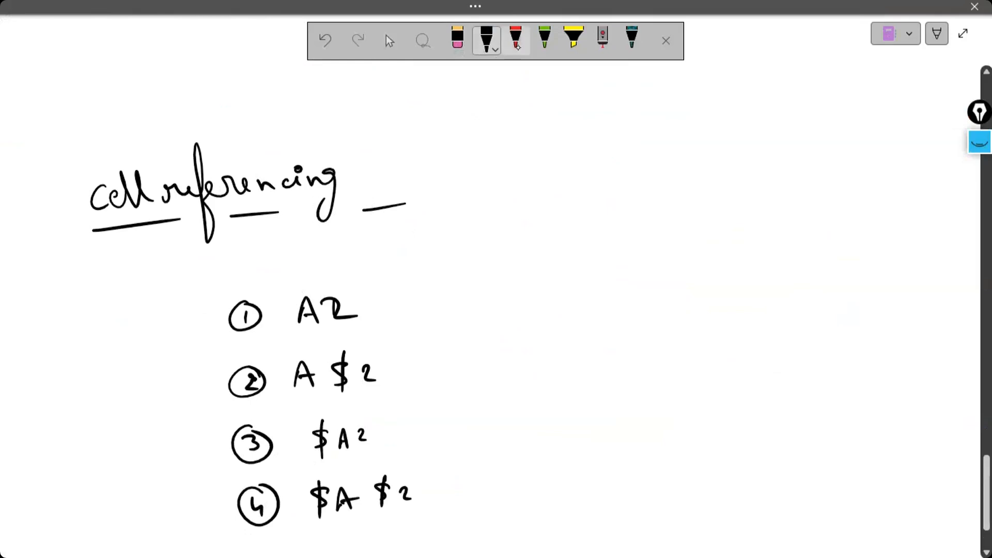
{"action": "mouse_move", "coordinate": [405, 282]}
{"action": "left_mouse_down"}
{"action": "mouse_move", "coordinate": [414, 286]}
{"action": "mouse_move", "coordinate": [421, 372]}
{"action": "mouse_move", "coordinate": [441, 418]}
{"action": "mouse_move", "coordinate": [429, 475]}
{"action": "left_mouse_up"}
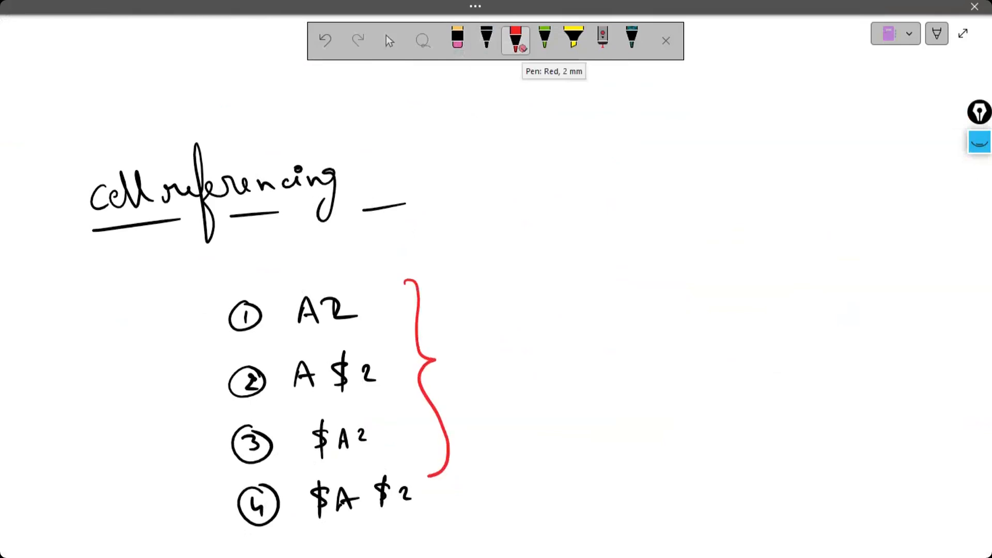
{"action": "mouse_move", "coordinate": [449, 309]}
{"action": "left_mouse_down"}
{"action": "mouse_move", "coordinate": [454, 287]}
{"action": "mouse_move", "coordinate": [470, 310]}
{"action": "mouse_move", "coordinate": [494, 296]}
{"action": "mouse_move", "coordinate": [566, 307]}
{"action": "mouse_move", "coordinate": [585, 297]}
{"action": "mouse_move", "coordinate": [572, 283]}
{"action": "left_mouse_up"}
{"action": "left_click_drag", "start_coordinate": [602, 290], "coordinate": [615, 294]}
{"action": "mouse_move", "coordinate": [441, 321]}
{"action": "left_mouse_down"}
{"action": "mouse_move", "coordinate": [570, 317]}
{"action": "mouse_move", "coordinate": [579, 326]}
{"action": "left_mouse_up"}
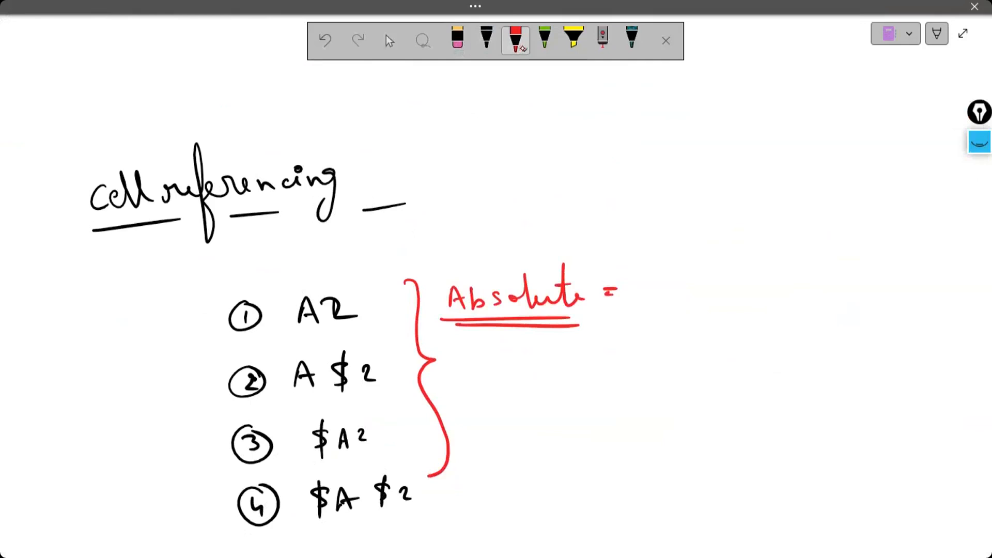
- Erase the "2" in entry 1 and rewrite it more clearly in black
{"action": "left_click", "coordinate": [457, 41]}
{"action": "left_click", "coordinate": [336, 310]}
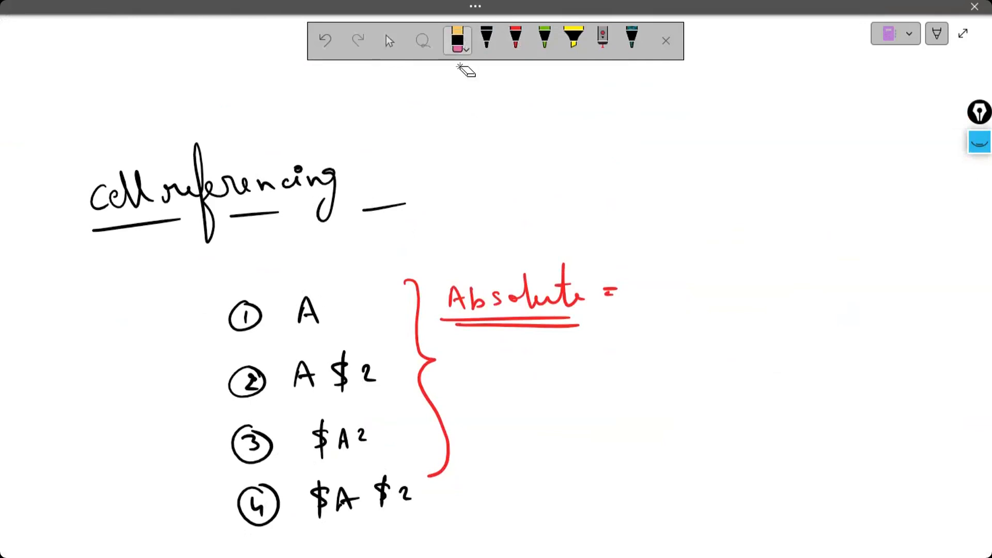
{"action": "left_click", "coordinate": [510, 59]}
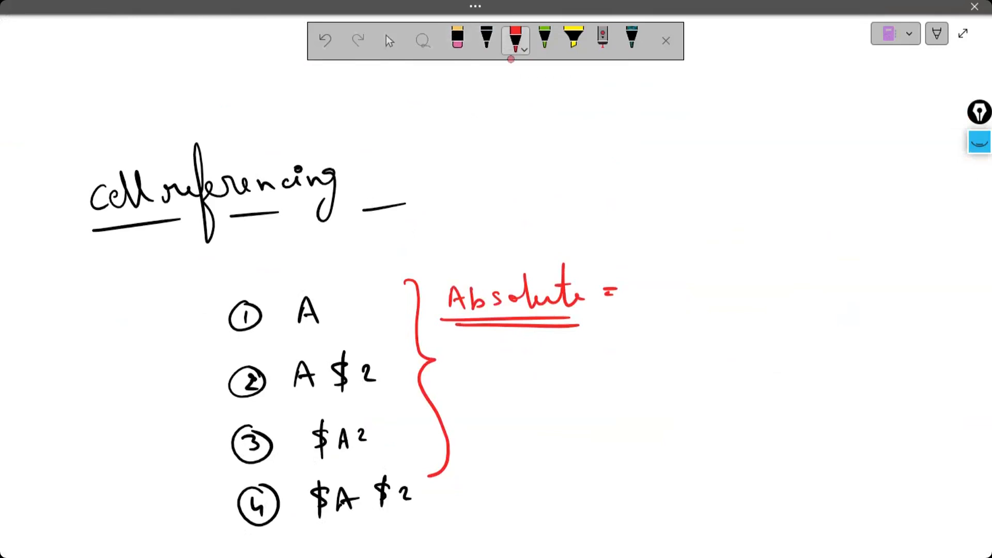
{"action": "left_click", "coordinate": [479, 58]}
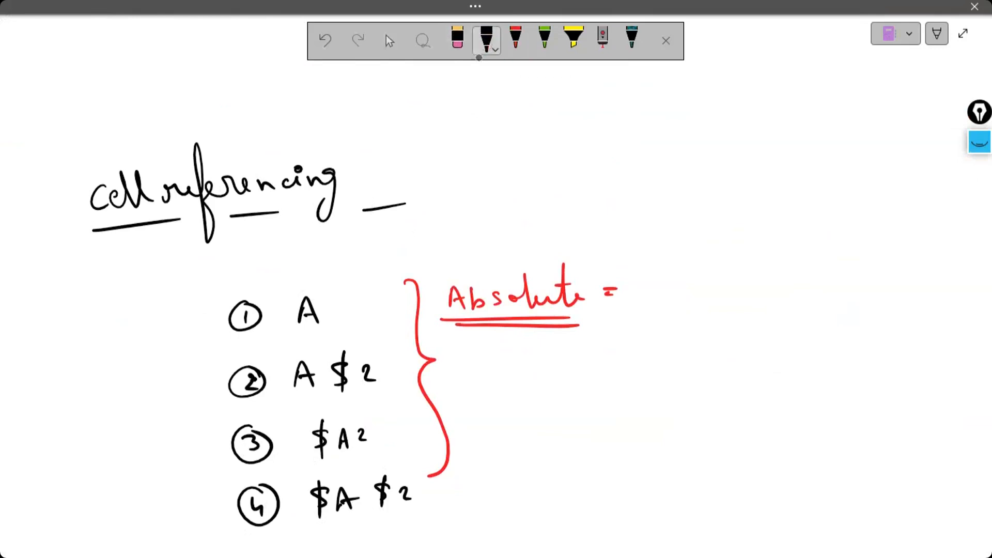
{"action": "left_click_drag", "start_coordinate": [325, 304], "coordinate": [348, 321]}
- Write "4" in red after "Absolute =", then double-underline entry 4, circle its dollar signs and underline its letter and number
{"action": "left_click", "coordinate": [516, 46]}
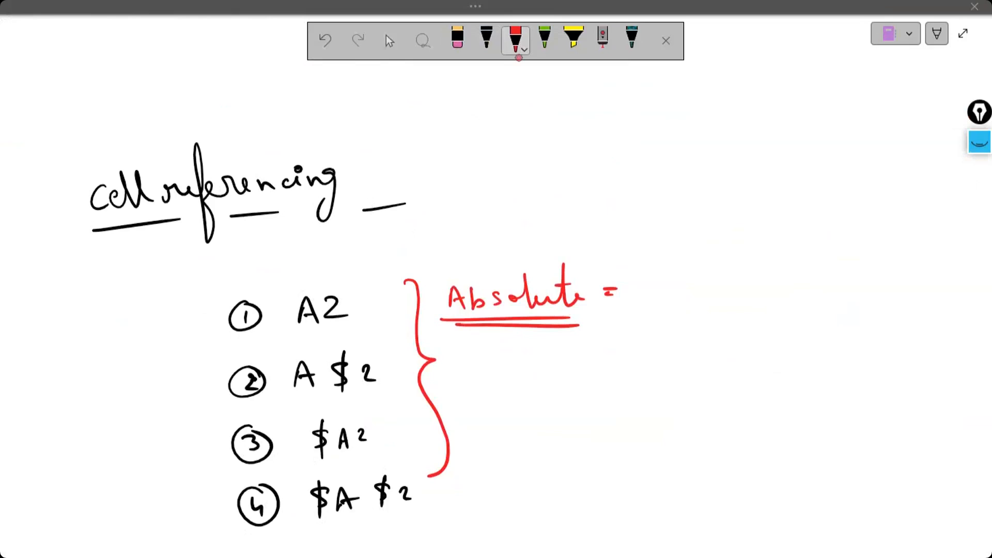
{"action": "left_click_drag", "start_coordinate": [647, 264], "coordinate": [652, 294]}
{"action": "left_click_drag", "start_coordinate": [650, 284], "coordinate": [650, 313]}
{"action": "left_click_drag", "start_coordinate": [307, 528], "coordinate": [411, 524]}
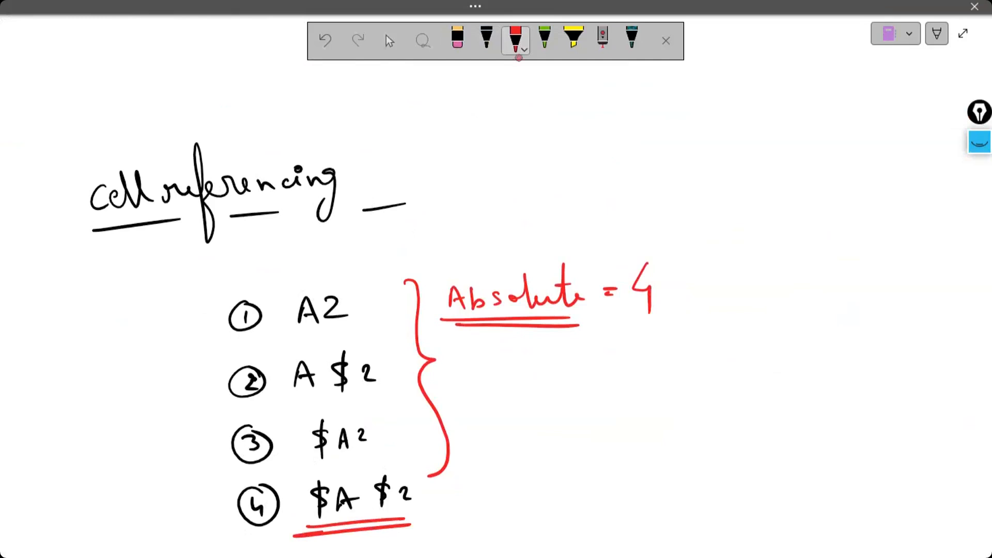
{"action": "mouse_move", "coordinate": [309, 481]}
{"action": "left_mouse_down"}
{"action": "mouse_move", "coordinate": [303, 512]}
{"action": "mouse_move", "coordinate": [328, 516]}
{"action": "mouse_move", "coordinate": [324, 473]}
{"action": "mouse_move", "coordinate": [304, 478]}
{"action": "left_mouse_up"}
{"action": "mouse_move", "coordinate": [379, 471]}
{"action": "left_mouse_down"}
{"action": "mouse_move", "coordinate": [375, 509]}
{"action": "mouse_move", "coordinate": [396, 477]}
{"action": "mouse_move", "coordinate": [373, 474]}
{"action": "left_mouse_up"}
{"action": "left_click_drag", "start_coordinate": [334, 514], "coordinate": [411, 510]}
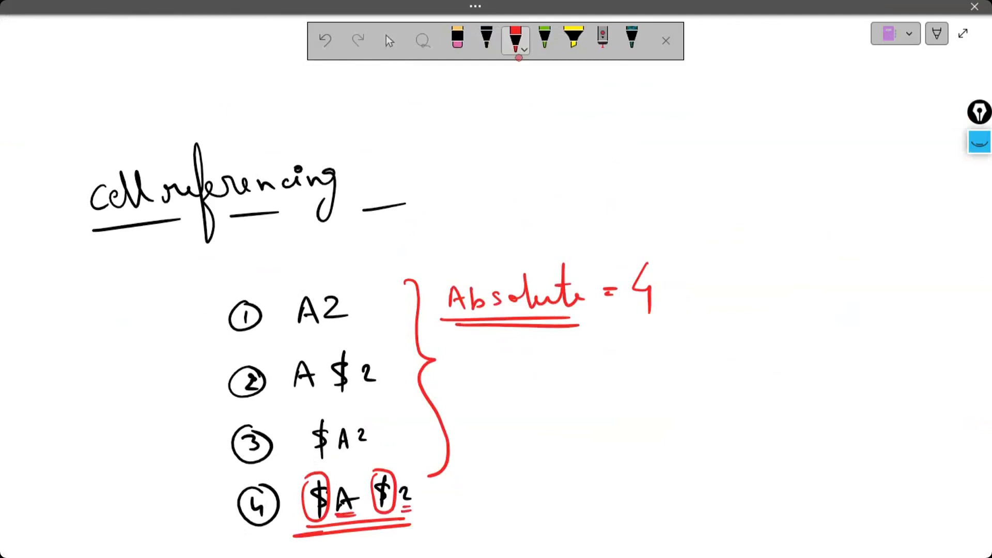
- Handwrite "Relative = 1" in red with the word double-underlined, and double-underline "A2" in entry 1
{"action": "mouse_move", "coordinate": [450, 356]}
{"action": "left_mouse_down"}
{"action": "mouse_move", "coordinate": [450, 381]}
{"action": "mouse_move", "coordinate": [457, 358]}
{"action": "mouse_move", "coordinate": [462, 381]}
{"action": "mouse_move", "coordinate": [483, 381]}
{"action": "left_mouse_up"}
{"action": "mouse_move", "coordinate": [504, 365]}
{"action": "left_mouse_down"}
{"action": "mouse_move", "coordinate": [495, 376]}
{"action": "mouse_move", "coordinate": [507, 378]}
{"action": "left_mouse_up"}
{"action": "left_click_drag", "start_coordinate": [516, 351], "coordinate": [518, 376]}
{"action": "mouse_move", "coordinate": [525, 364]}
{"action": "left_mouse_down"}
{"action": "mouse_move", "coordinate": [527, 376]}
{"action": "mouse_move", "coordinate": [529, 356]}
{"action": "mouse_move", "coordinate": [563, 371]}
{"action": "mouse_move", "coordinate": [595, 356]}
{"action": "left_mouse_up"}
{"action": "left_click_drag", "start_coordinate": [578, 367], "coordinate": [593, 365]}
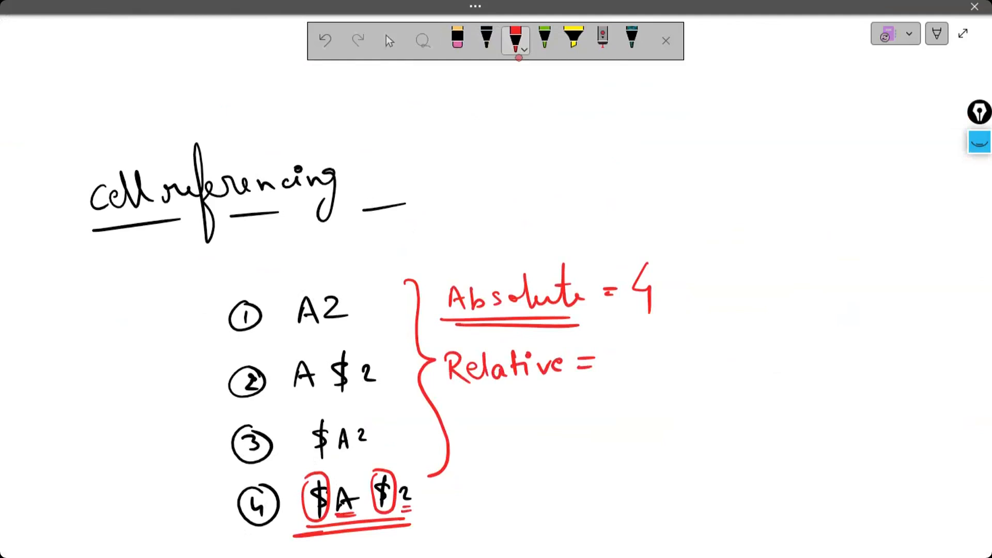
{"action": "left_click_drag", "start_coordinate": [452, 390], "coordinate": [555, 397]}
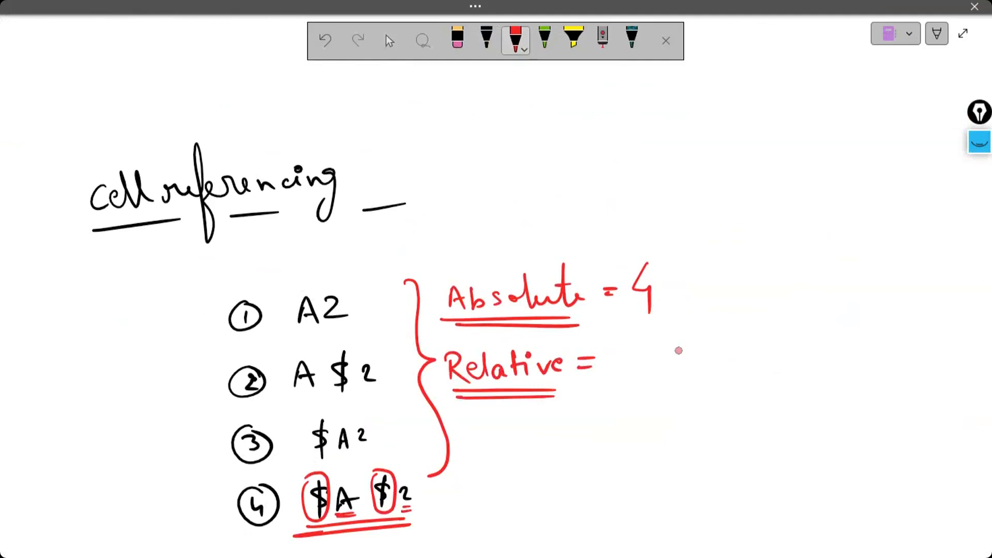
{"action": "left_click_drag", "start_coordinate": [630, 341], "coordinate": [633, 364]}
{"action": "left_click_drag", "start_coordinate": [299, 327], "coordinate": [359, 328]}
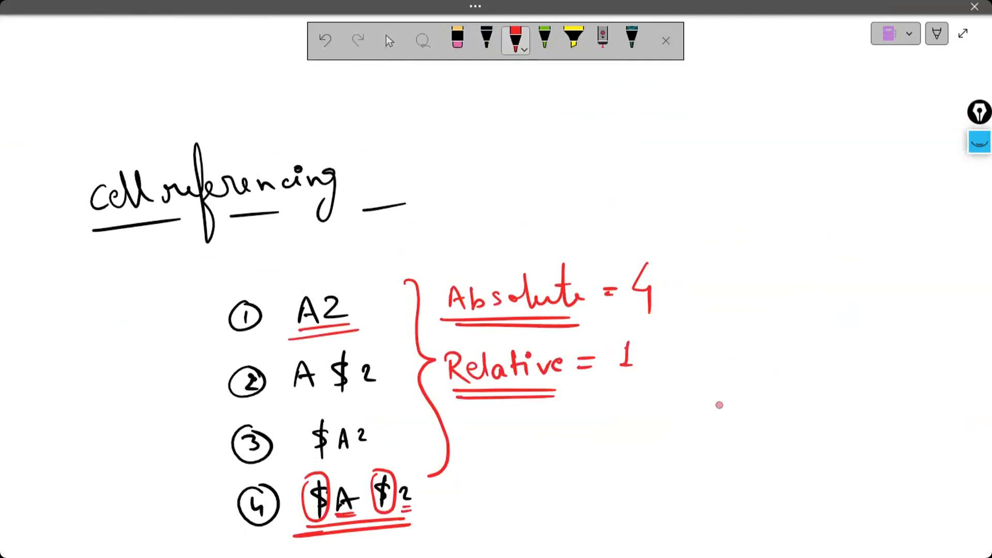
- Handwrite "Mixed =" in red below the "Relative" line and double-underline the word
{"action": "mouse_move", "coordinate": [465, 427]}
{"action": "left_mouse_down"}
{"action": "mouse_move", "coordinate": [466, 453]}
{"action": "mouse_move", "coordinate": [482, 424]}
{"action": "mouse_move", "coordinate": [488, 450]}
{"action": "left_mouse_up"}
{"action": "left_click", "coordinate": [498, 428]}
{"action": "mouse_move", "coordinate": [495, 434]}
{"action": "left_mouse_down"}
{"action": "mouse_move", "coordinate": [497, 452]}
{"action": "mouse_move", "coordinate": [521, 448]}
{"action": "left_mouse_up"}
{"action": "left_click_drag", "start_coordinate": [521, 433], "coordinate": [509, 449]}
{"action": "left_click_drag", "start_coordinate": [525, 440], "coordinate": [561, 449]}
{"action": "left_click_drag", "start_coordinate": [579, 428], "coordinate": [592, 437]}
{"action": "left_click_drag", "start_coordinate": [478, 464], "coordinate": [562, 460]}
{"action": "left_click_drag", "start_coordinate": [481, 470], "coordinate": [560, 466]}
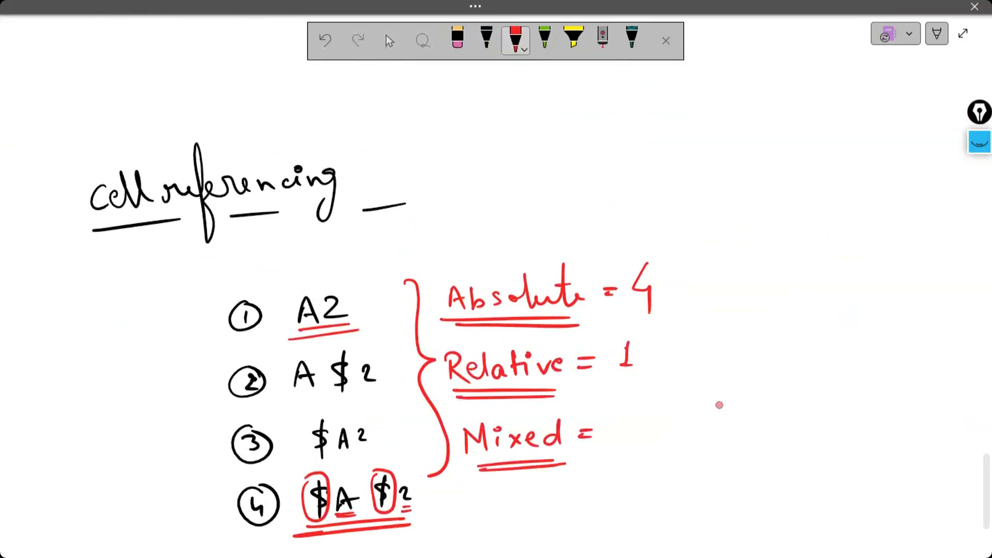
- Write "2 & 3" in red after "Mixed =", then underline entries 2 and 3 and circle their dollar signs
{"action": "mouse_move", "coordinate": [603, 420]}
{"action": "left_mouse_down"}
{"action": "mouse_move", "coordinate": [615, 418]}
{"action": "mouse_move", "coordinate": [623, 436]}
{"action": "mouse_move", "coordinate": [671, 421]}
{"action": "mouse_move", "coordinate": [660, 430]}
{"action": "left_mouse_up"}
{"action": "left_click", "coordinate": [326, 41]}
{"action": "left_click_drag", "start_coordinate": [287, 407], "coordinate": [381, 399]}
{"action": "left_click_drag", "start_coordinate": [298, 452], "coordinate": [378, 445]}
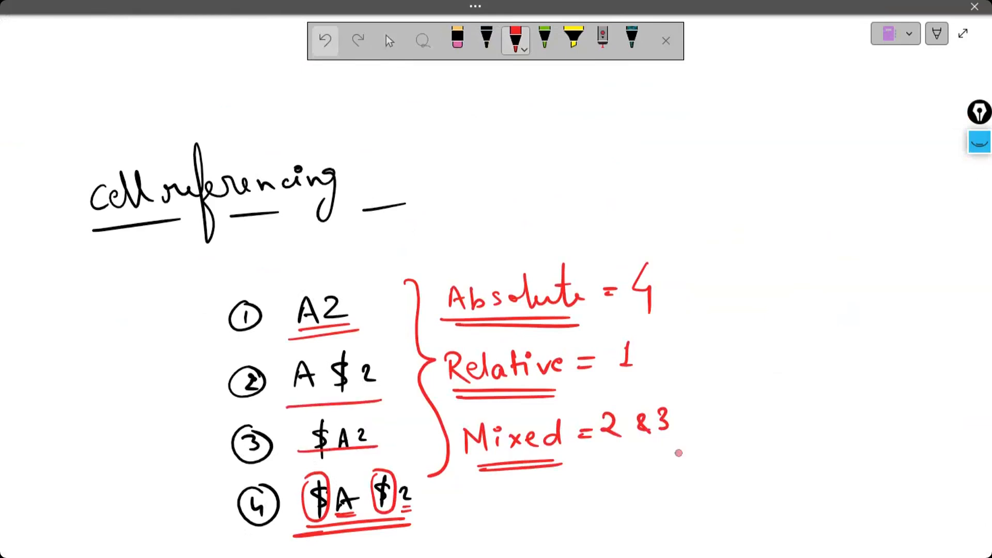
{"action": "mouse_move", "coordinate": [347, 344]}
{"action": "left_mouse_down"}
{"action": "mouse_move", "coordinate": [328, 347]}
{"action": "mouse_move", "coordinate": [351, 398]}
{"action": "mouse_move", "coordinate": [357, 342]}
{"action": "mouse_move", "coordinate": [348, 345]}
{"action": "left_mouse_up"}
{"action": "mouse_move", "coordinate": [325, 417]}
{"action": "left_mouse_down"}
{"action": "mouse_move", "coordinate": [301, 422]}
{"action": "mouse_move", "coordinate": [330, 413]}
{"action": "left_mouse_up"}
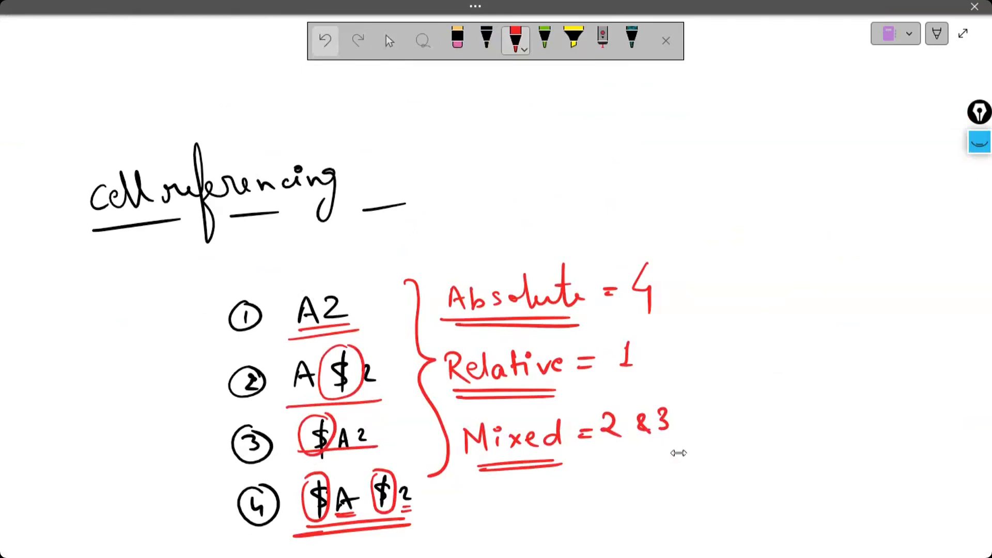
- Handwrite an arrow and "Cell reference" in red beside the "Cell referencing" heading in the earlier Excel notes
{"action": "key", "text": "Escape"}
{"action": "scroll", "coordinate": [574, 251], "scroll_direction": "up", "scroll_amount": 6}
{"action": "scroll", "coordinate": [573, 251], "scroll_direction": "up", "scroll_amount": 15}
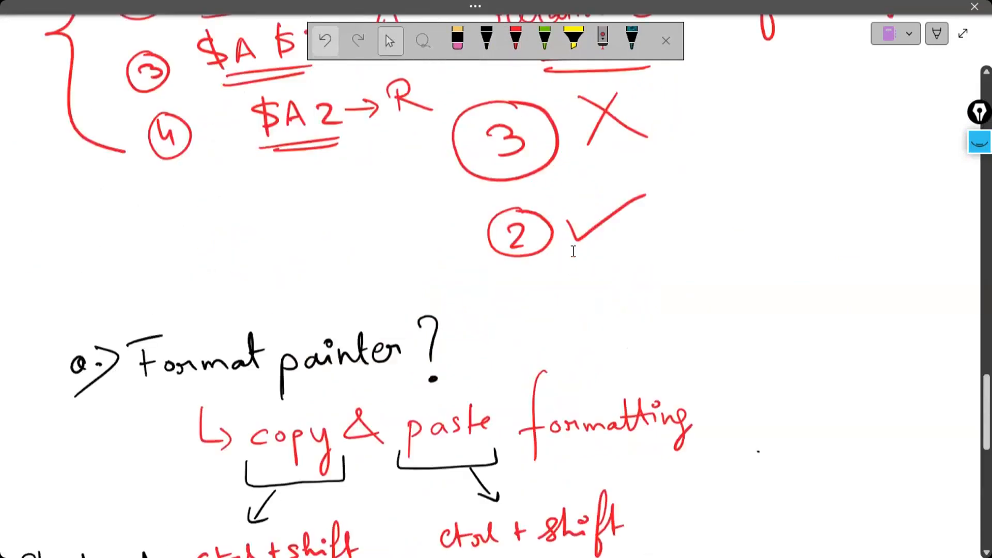
{"action": "scroll", "coordinate": [574, 251], "scroll_direction": "up", "scroll_amount": 1}
{"action": "scroll", "coordinate": [573, 250], "scroll_direction": "down", "scroll_amount": 3}
{"action": "scroll", "coordinate": [573, 250], "scroll_direction": "down", "scroll_amount": 2}
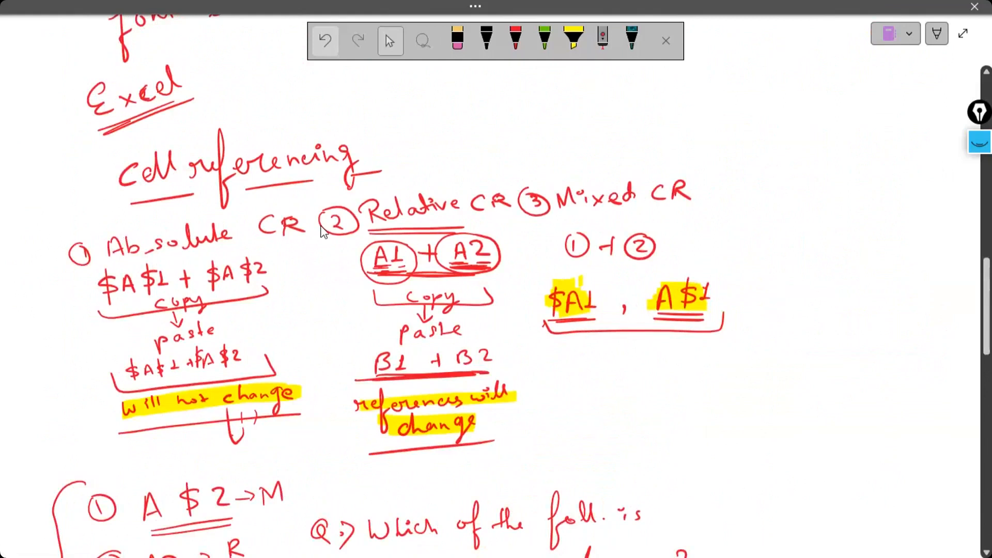
{"action": "left_click", "coordinate": [516, 40]}
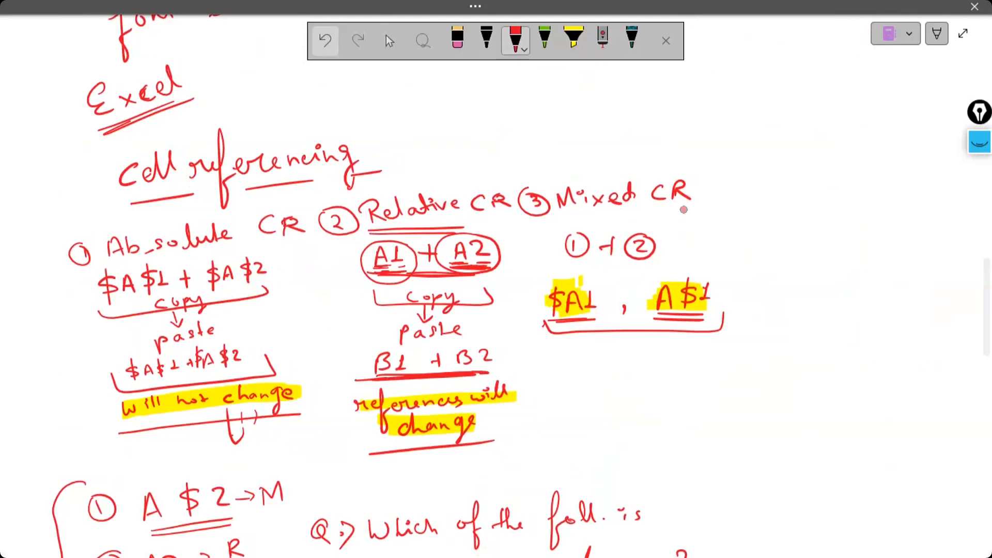
{"action": "left_click_drag", "start_coordinate": [362, 152], "coordinate": [396, 143]}
{"action": "mouse_move", "coordinate": [383, 137]}
{"action": "left_mouse_down"}
{"action": "mouse_move", "coordinate": [397, 140]}
{"action": "mouse_move", "coordinate": [391, 155]}
{"action": "left_mouse_up"}
{"action": "mouse_move", "coordinate": [427, 119]}
{"action": "left_mouse_down"}
{"action": "mouse_move", "coordinate": [416, 123]}
{"action": "mouse_move", "coordinate": [425, 143]}
{"action": "mouse_move", "coordinate": [462, 136]}
{"action": "mouse_move", "coordinate": [496, 121]}
{"action": "mouse_move", "coordinate": [507, 88]}
{"action": "mouse_move", "coordinate": [515, 155]}
{"action": "left_mouse_up"}
{"action": "mouse_move", "coordinate": [497, 136]}
{"action": "left_mouse_down"}
{"action": "mouse_move", "coordinate": [523, 114]}
{"action": "mouse_move", "coordinate": [590, 98]}
{"action": "left_mouse_up"}
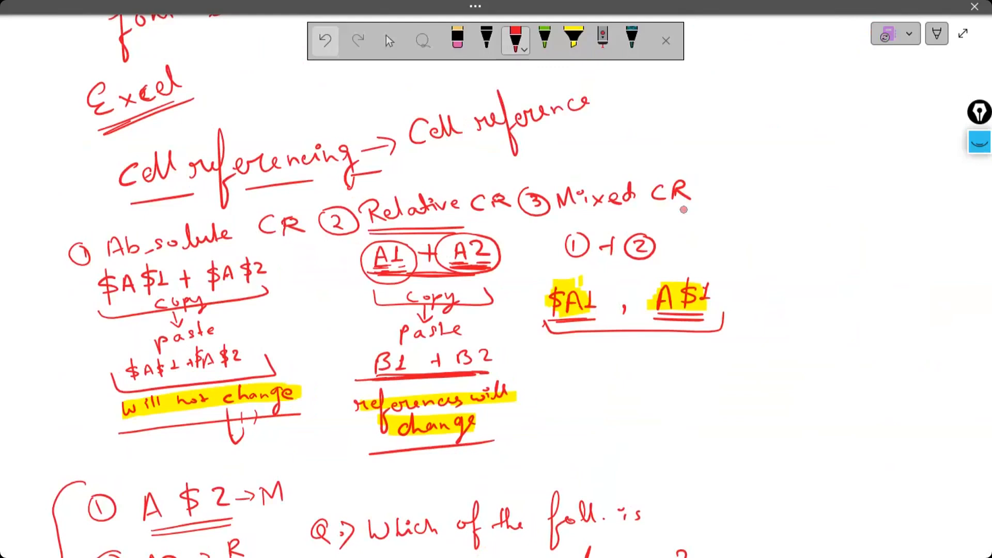
- Continue the definition in red with "reference to other cell or a range." and underline "cell or a range"
{"action": "mouse_move", "coordinate": [610, 102]}
{"action": "left_mouse_down"}
{"action": "mouse_move", "coordinate": [636, 94]}
{"action": "mouse_move", "coordinate": [650, 67]}
{"action": "mouse_move", "coordinate": [658, 92]}
{"action": "mouse_move", "coordinate": [721, 79]}
{"action": "left_mouse_up"}
{"action": "left_click_drag", "start_coordinate": [764, 42], "coordinate": [767, 62]}
{"action": "left_click_drag", "start_coordinate": [755, 51], "coordinate": [786, 49]}
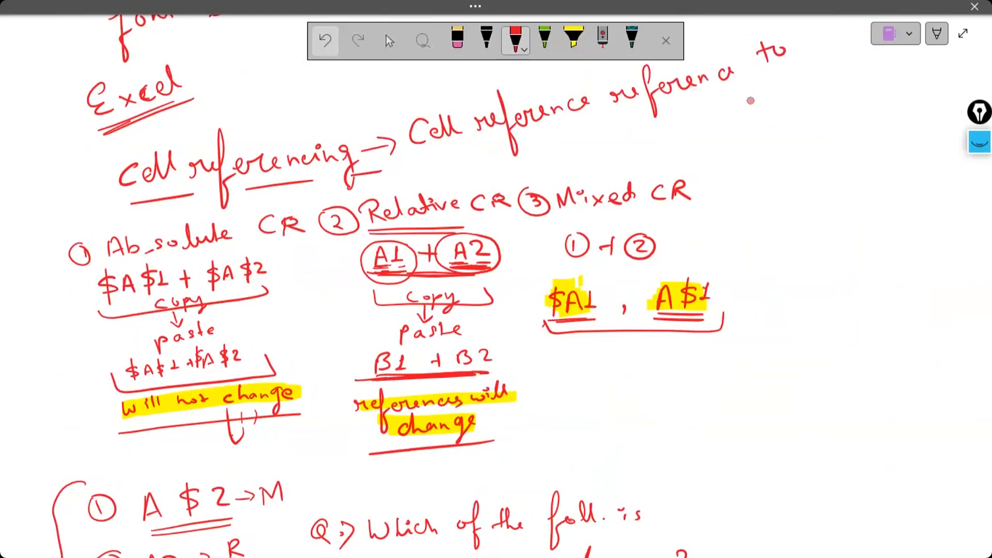
{"action": "left_click_drag", "start_coordinate": [447, 174], "coordinate": [444, 178]}
{"action": "mouse_move", "coordinate": [453, 166]}
{"action": "left_mouse_down"}
{"action": "mouse_move", "coordinate": [454, 184]}
{"action": "mouse_move", "coordinate": [532, 167]}
{"action": "mouse_move", "coordinate": [556, 144]}
{"action": "mouse_move", "coordinate": [562, 154]}
{"action": "mouse_move", "coordinate": [594, 145]}
{"action": "left_mouse_up"}
{"action": "left_click_drag", "start_coordinate": [598, 149], "coordinate": [712, 117]}
{"action": "left_click_drag", "start_coordinate": [725, 109], "coordinate": [719, 145]}
{"action": "mouse_move", "coordinate": [733, 121]}
{"action": "left_mouse_down"}
{"action": "mouse_move", "coordinate": [741, 109]}
{"action": "mouse_move", "coordinate": [736, 117]}
{"action": "left_mouse_up"}
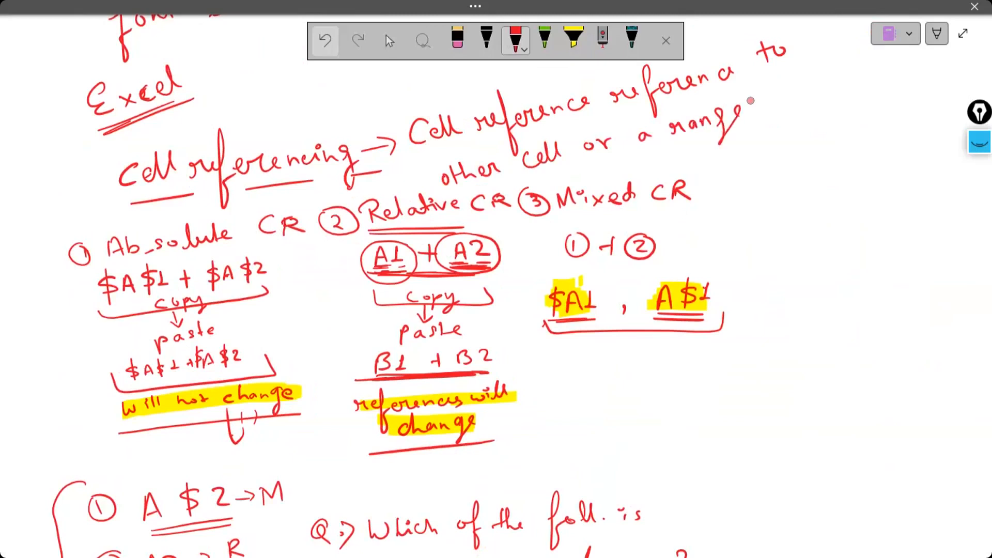
{"action": "left_click_drag", "start_coordinate": [526, 179], "coordinate": [706, 147]}
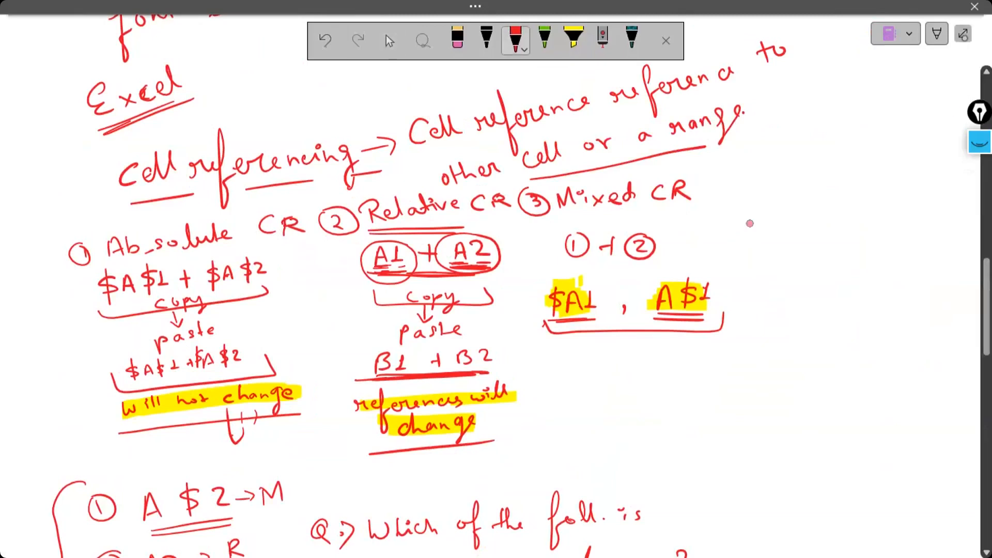
- Leave full page view, switch to the Book1 workbook in Excel, and delete the text and the stray ink mark in cell B3
{"action": "left_click", "coordinate": [963, 34]}
{"action": "mouse_move", "coordinate": [629, 543]}
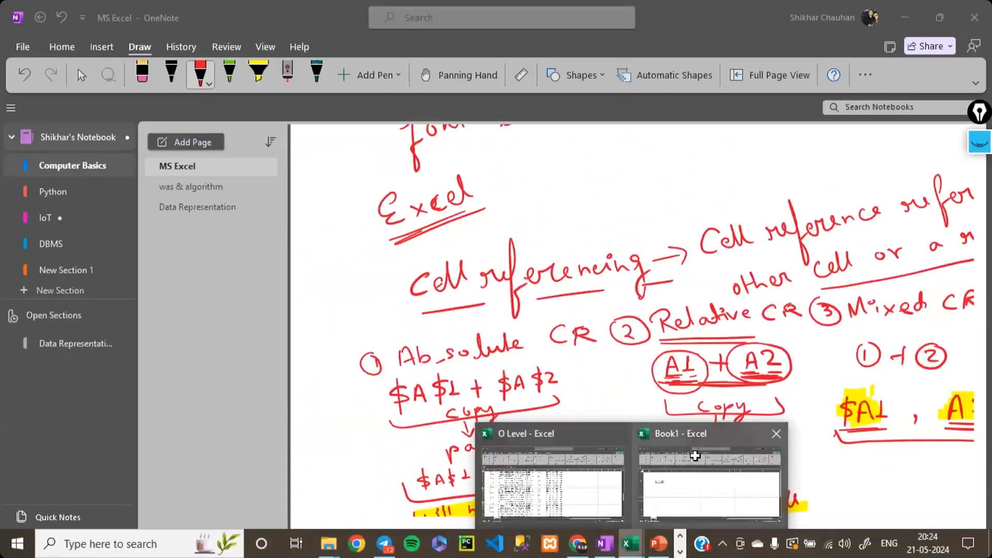
{"action": "left_click", "coordinate": [696, 460]}
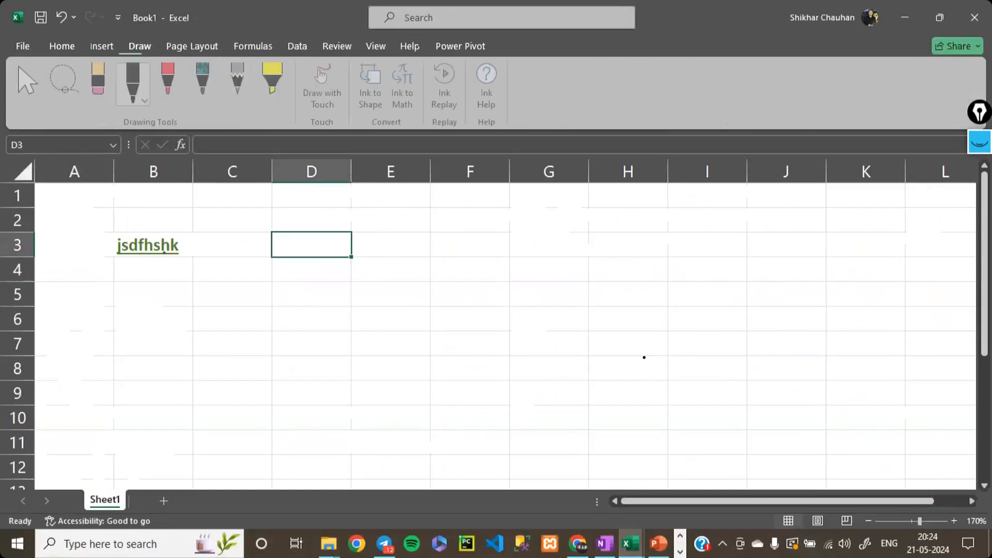
{"action": "left_click", "coordinate": [62, 46]}
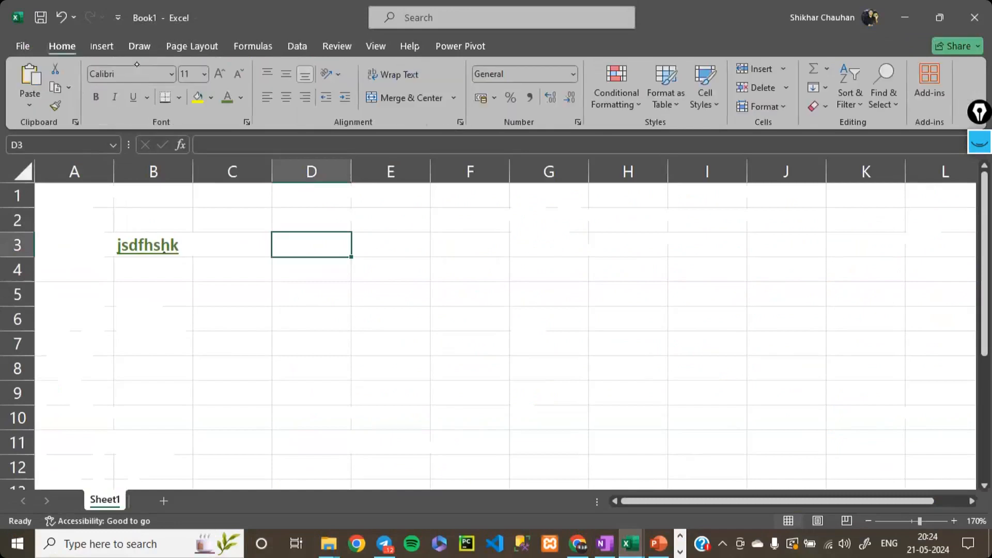
{"action": "key", "text": "Left"}
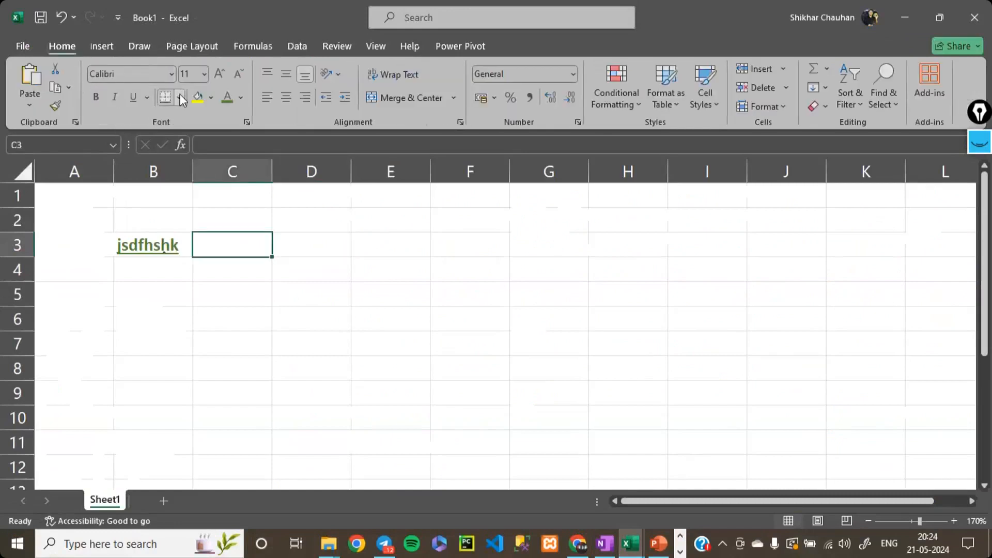
{"action": "key", "text": "Left"}
{"action": "key", "text": "Delete"}
{"action": "key", "text": "Left"}
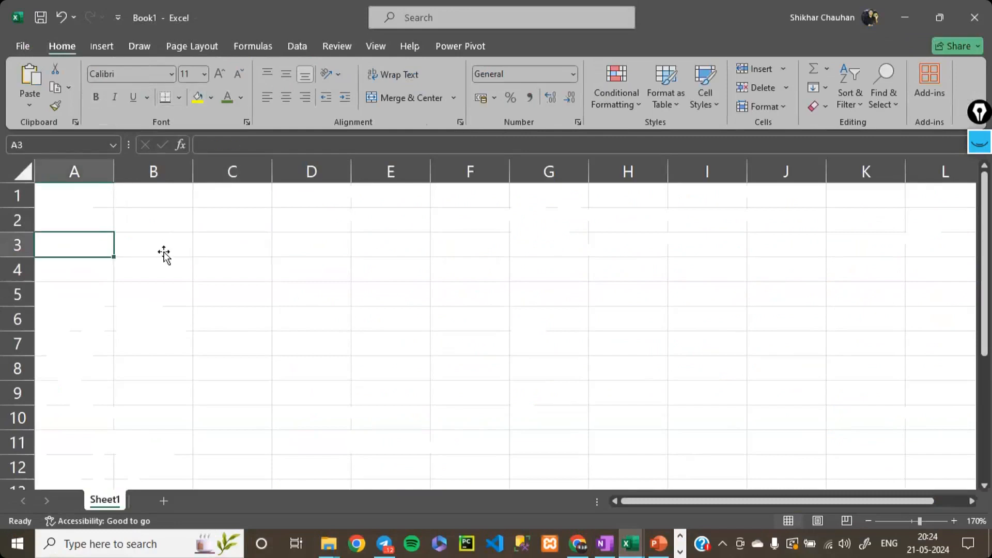
{"action": "left_click", "coordinate": [163, 252]}
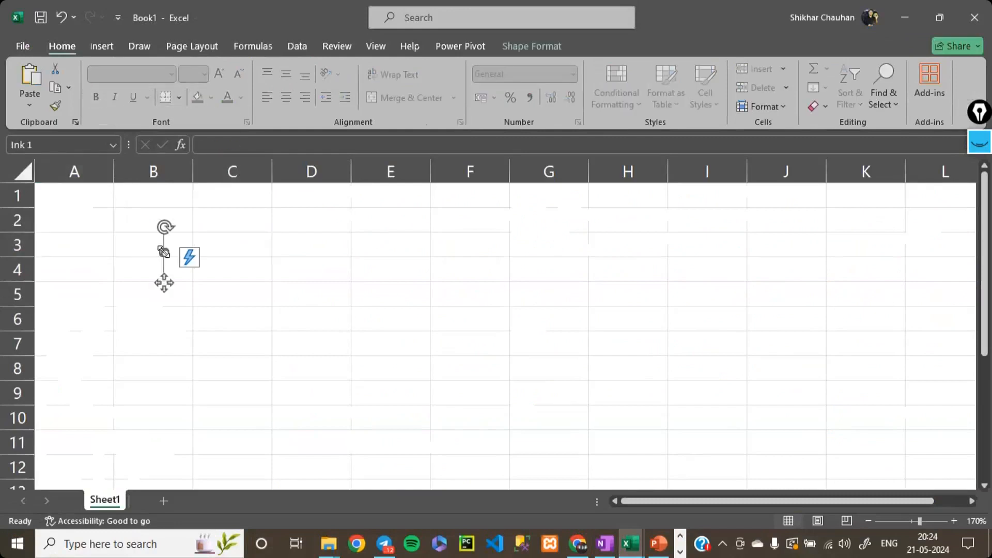
{"action": "key", "text": "Delete"}
- Enter 35 in cell B3 and 56 in cell C3
{"action": "left_click", "coordinate": [163, 252]}
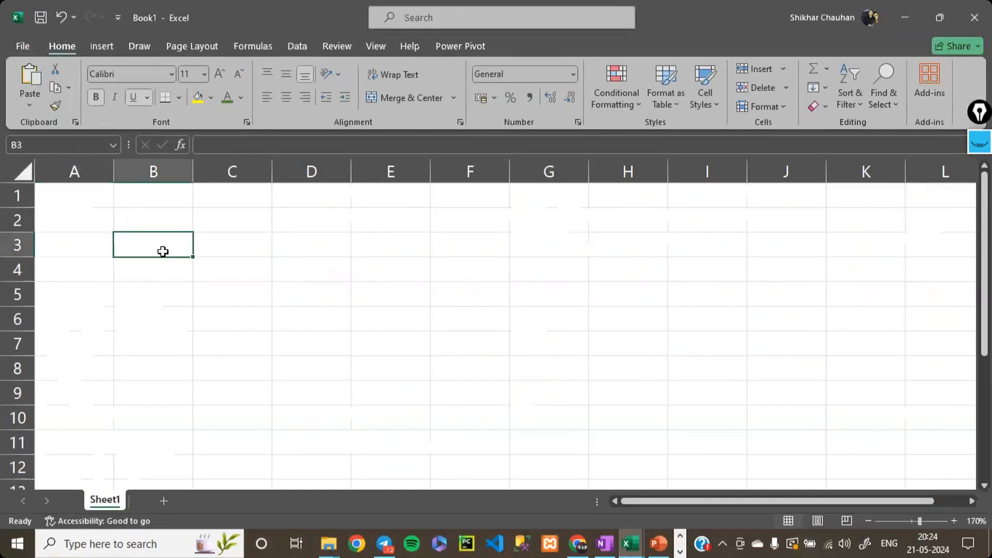
{"action": "type", "text": "35"}
{"action": "key", "text": "Tab"}
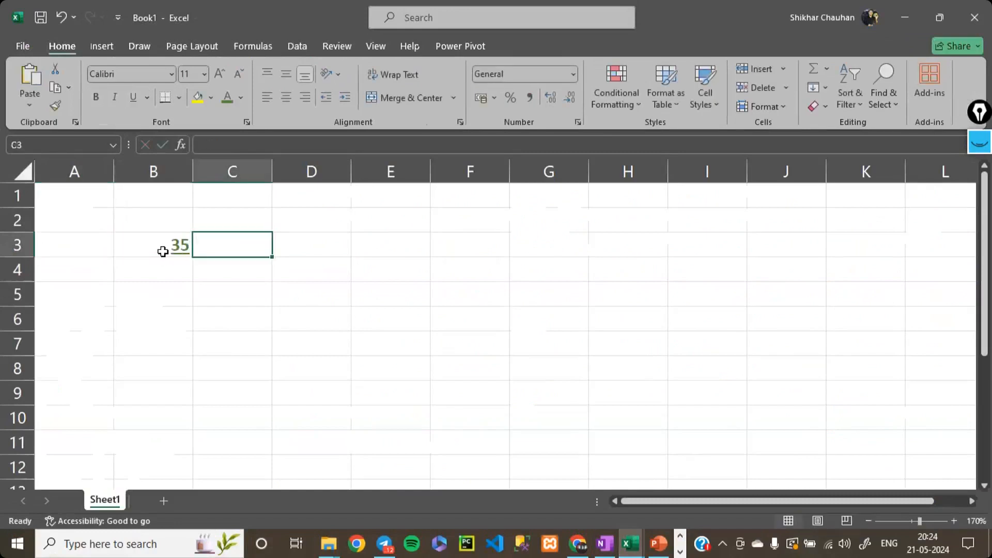
{"action": "type", "text": "56"}
{"action": "key", "text": "Return"}
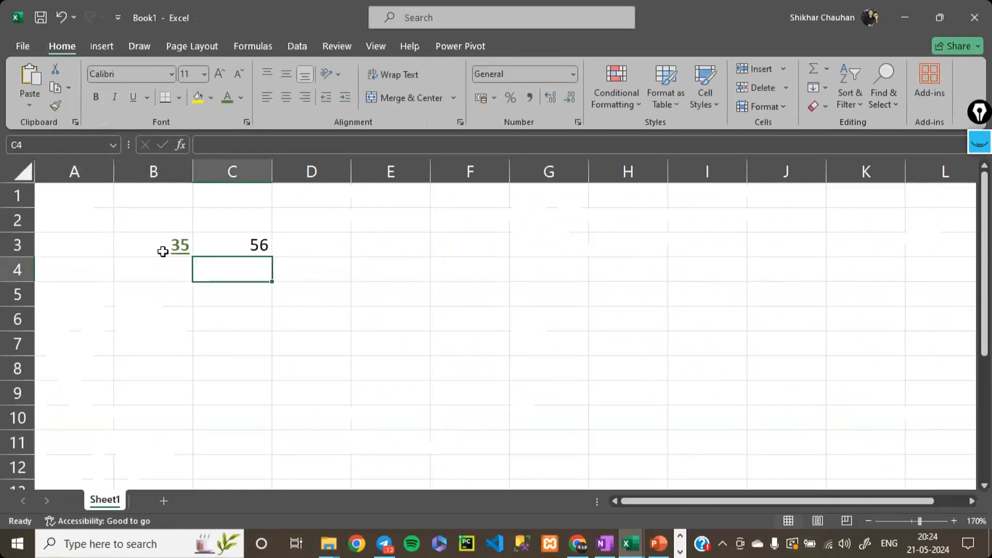
{"action": "left_click", "coordinate": [162, 252]}
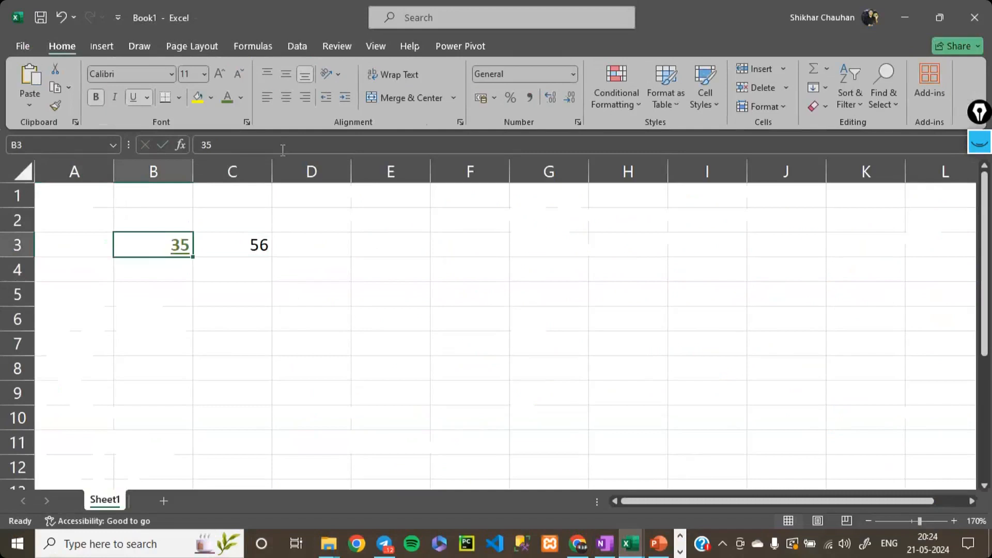
{"action": "key", "text": "ctrl+["}
{"action": "left_click", "coordinate": [559, 252]}
{"action": "key", "text": "ctrl+c"}
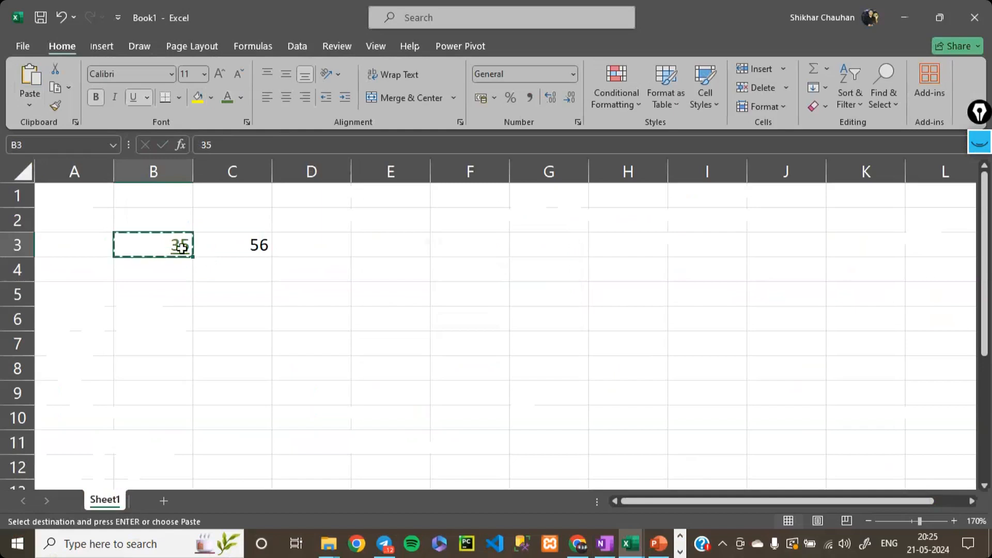
{"action": "left_click", "coordinate": [24, 108]}
{"action": "left_click", "coordinate": [29, 148]}
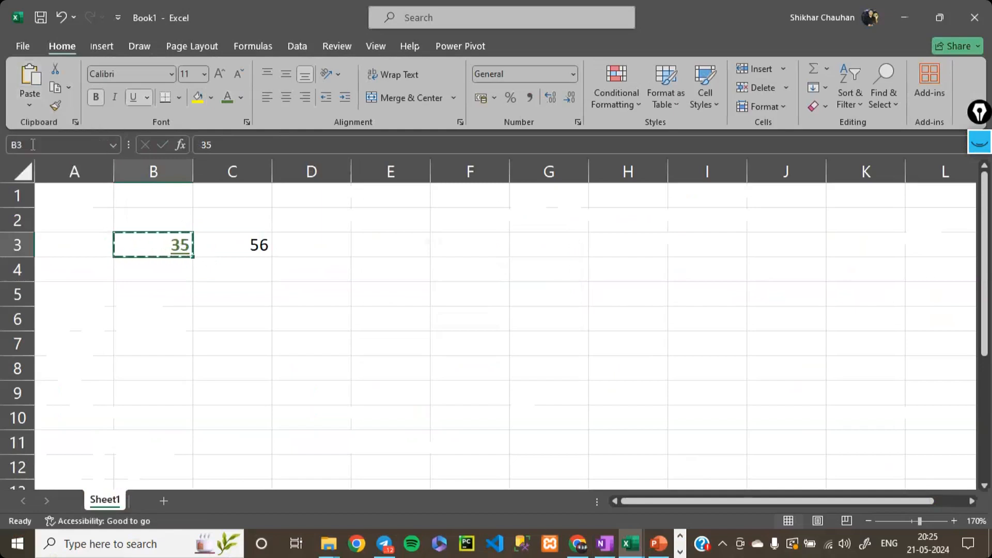
- Clear cell B3 and enter 64 in cell D3
{"action": "key", "text": "Delete"}
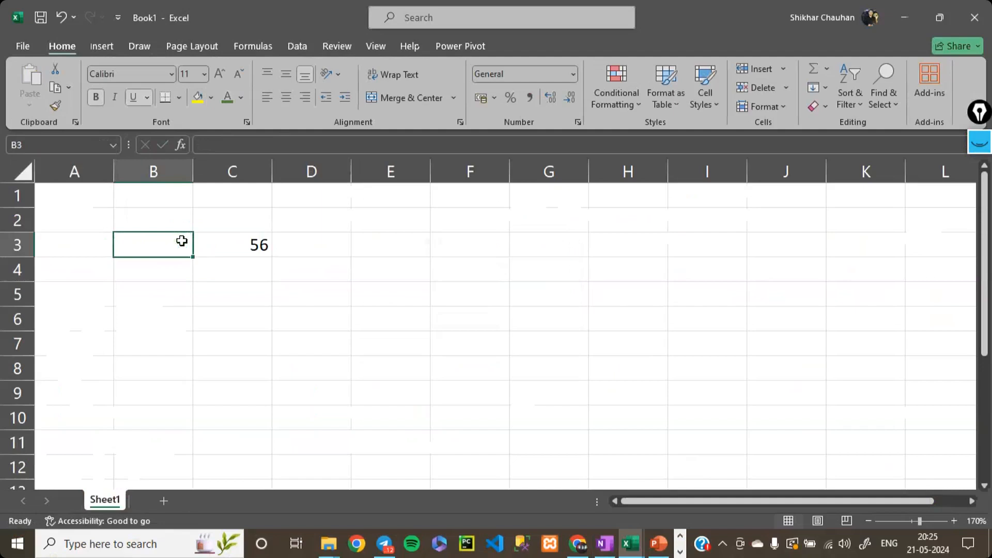
{"action": "key", "text": "Right"}
{"action": "key", "text": "Right"}
{"action": "type", "text": "64"}
{"action": "key", "text": "Right"}
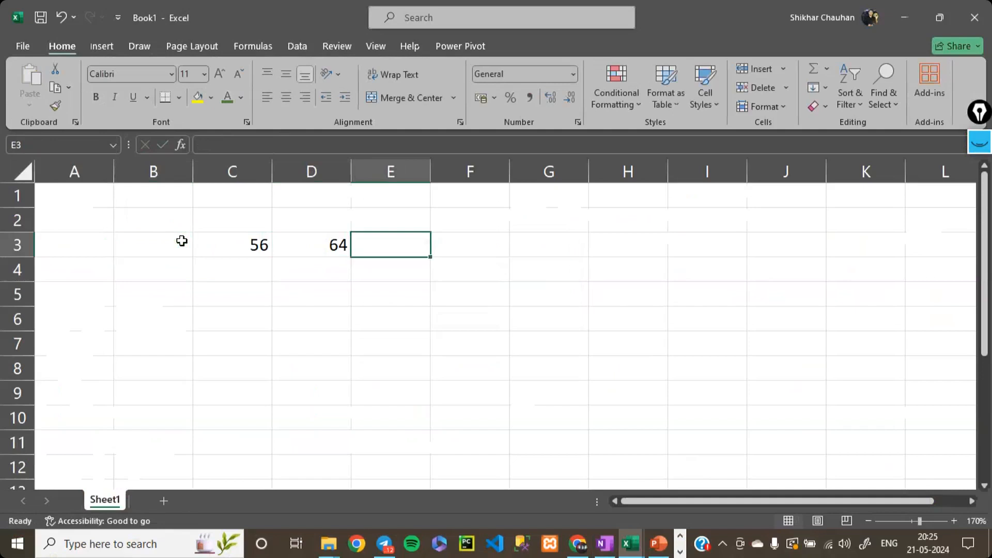
- Enter the formula =C3+D3 in cell E3 to add the two numbers beside it
{"action": "left_click", "coordinate": [244, 253]}
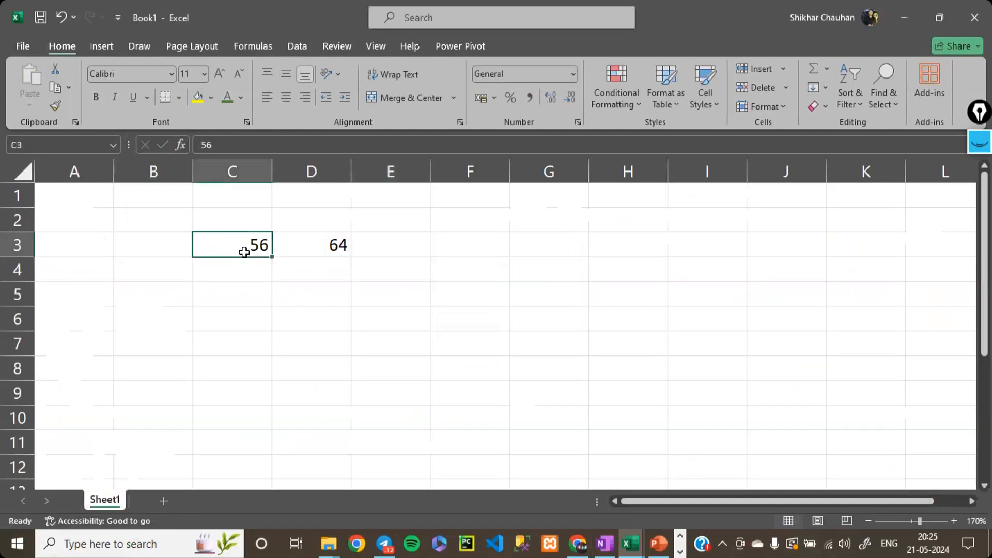
{"action": "left_click", "coordinate": [316, 246]}
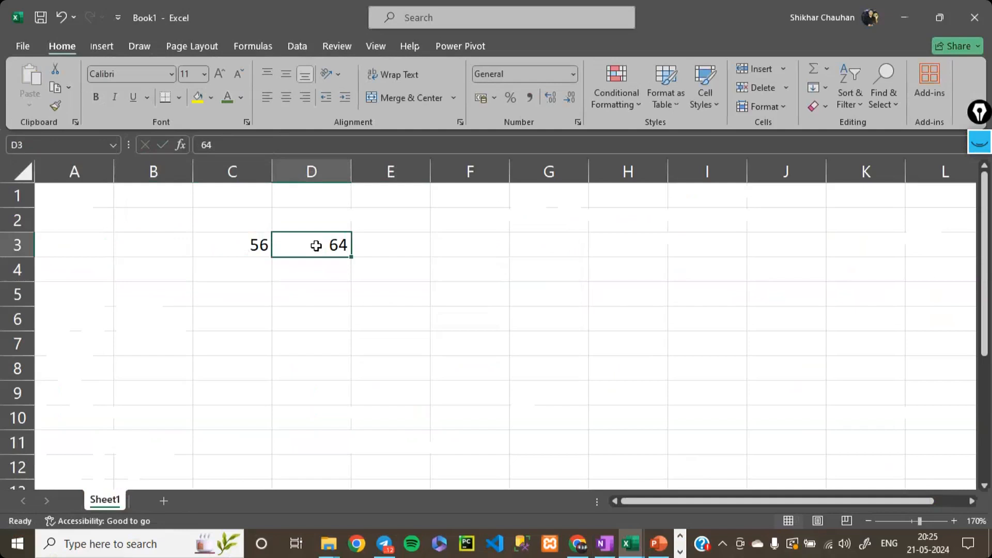
{"action": "left_click", "coordinate": [366, 246]}
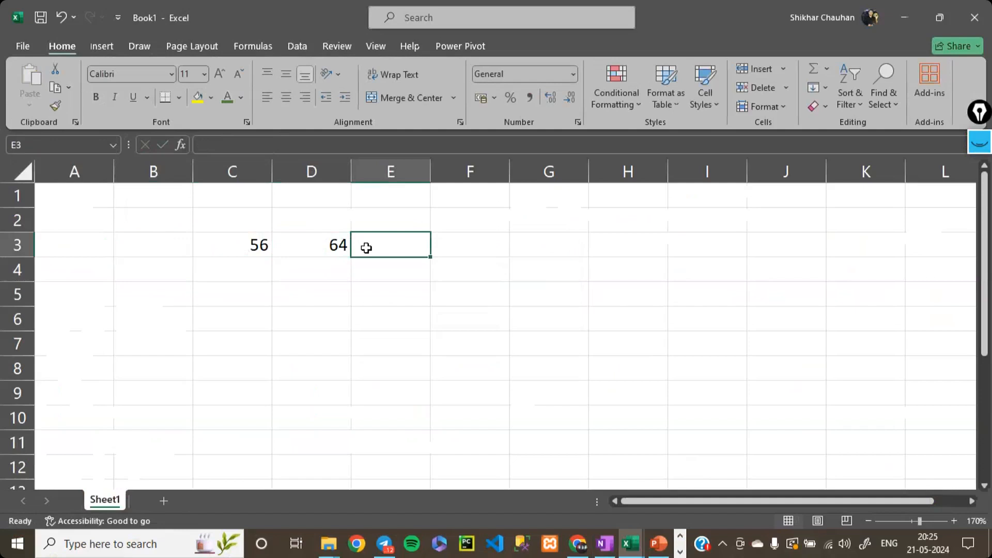
{"action": "left_click", "coordinate": [259, 246]}
{"action": "left_click", "coordinate": [312, 246]}
{"action": "left_click", "coordinate": [409, 249]}
{"action": "type", "text": "="}
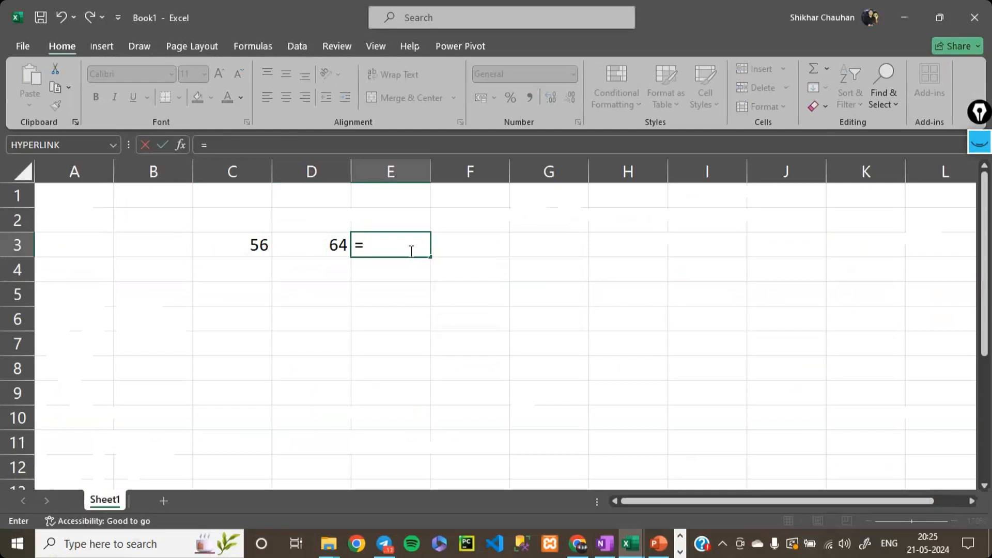
{"action": "left_click", "coordinate": [261, 247]}
{"action": "type", "text": "+"}
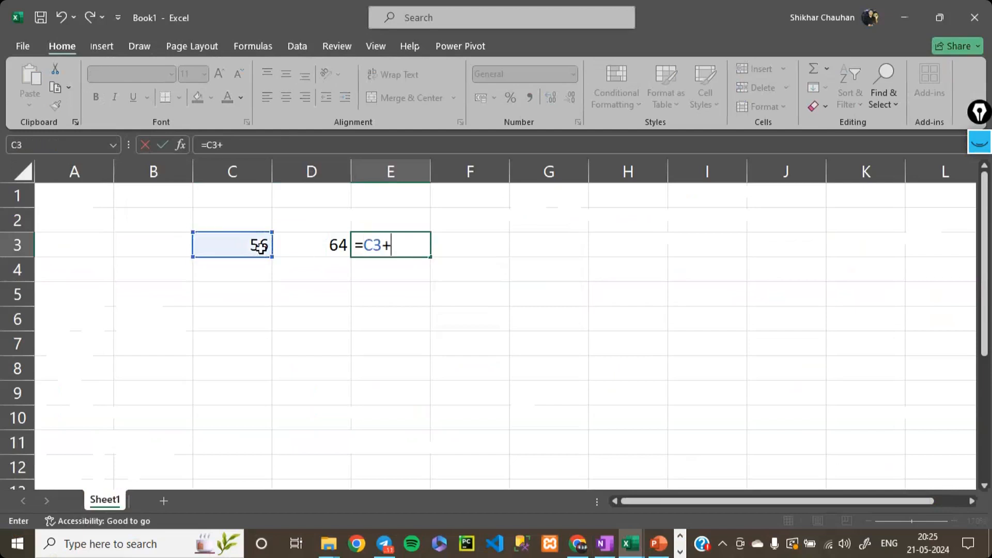
{"action": "left_click", "coordinate": [316, 243]}
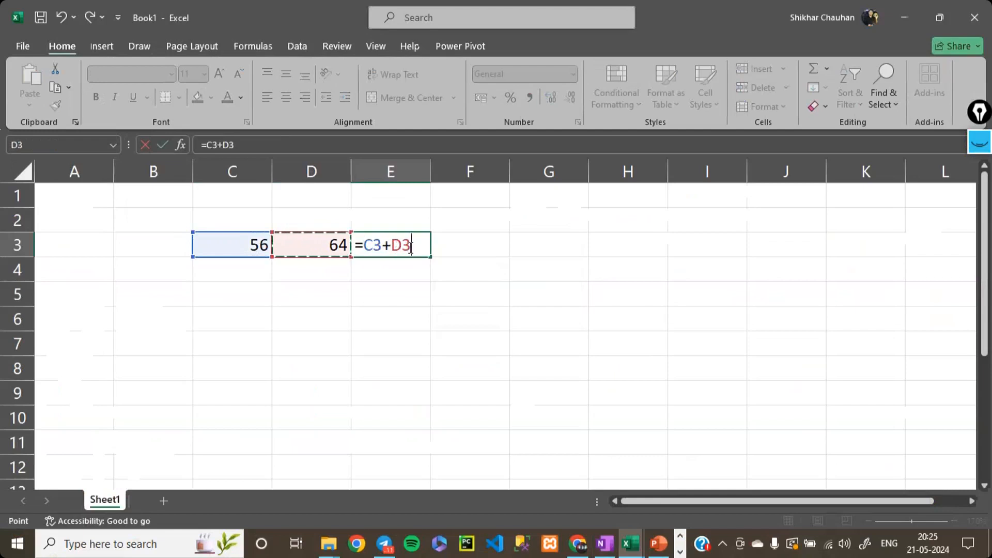
{"action": "key", "text": "Return"}
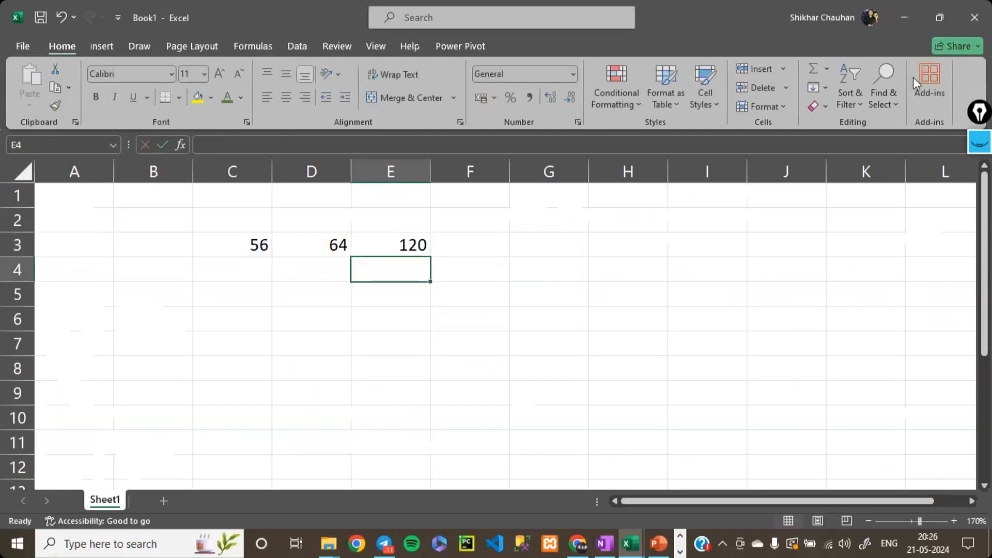
- Make the first reference in the E3 formula absolute so that it reads =$C$3+D3
{"action": "left_click", "coordinate": [883, 102]}
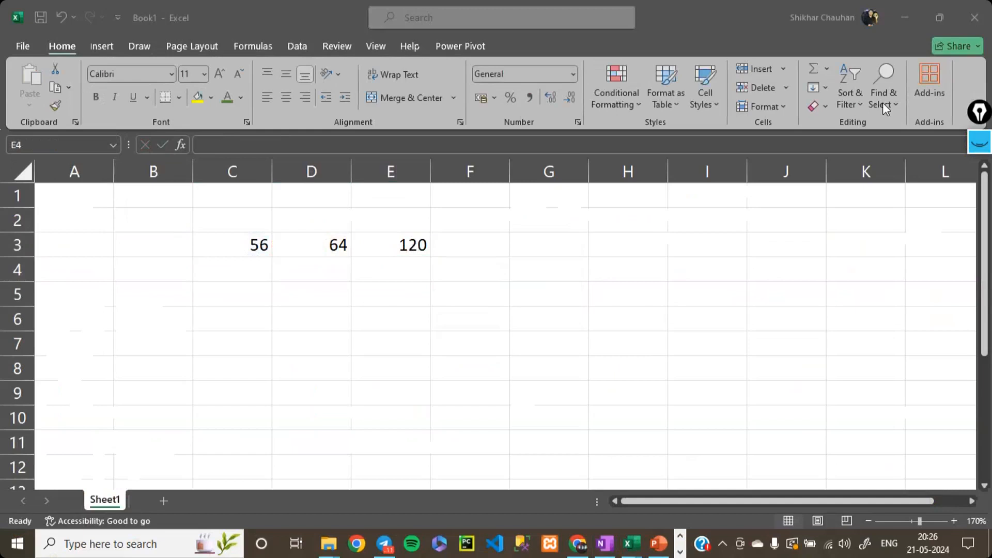
{"action": "left_click", "coordinate": [410, 261]}
{"action": "double_click", "coordinate": [418, 246]}
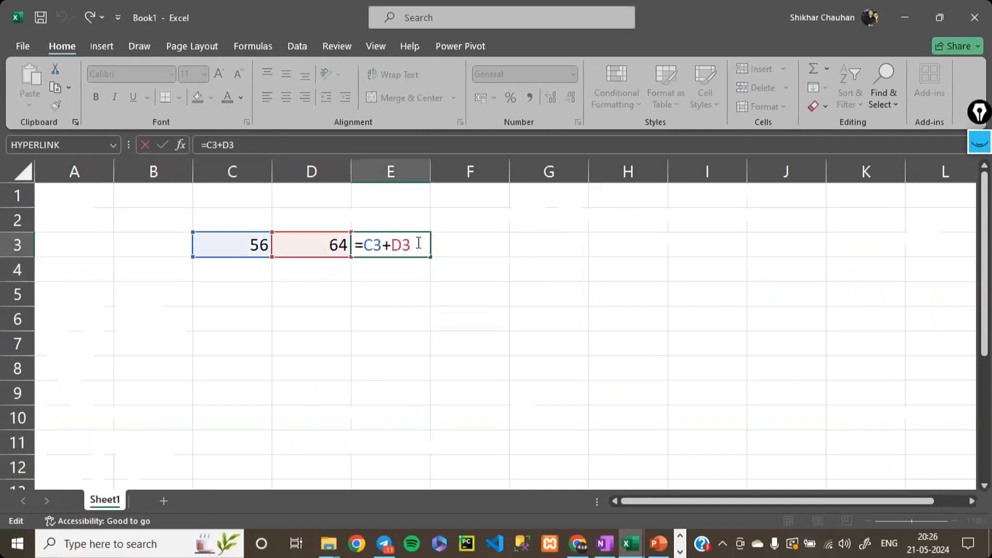
{"action": "key", "text": "Left"}
{"action": "key", "text": "Left"}
{"action": "key", "text": "Left"}
{"action": "key", "text": "Left"}
{"action": "key", "text": "Right"}
{"action": "key", "text": "Right"}
{"action": "key", "text": "Right"}
{"action": "key", "text": "Right"}
{"action": "key", "text": "Left"}
{"action": "key", "text": "Left"}
{"action": "key", "text": "Left"}
{"action": "key", "text": "Left"}
{"action": "key", "text": "Left"}
{"action": "type", "text": "$"}
{"action": "key", "text": "Right"}
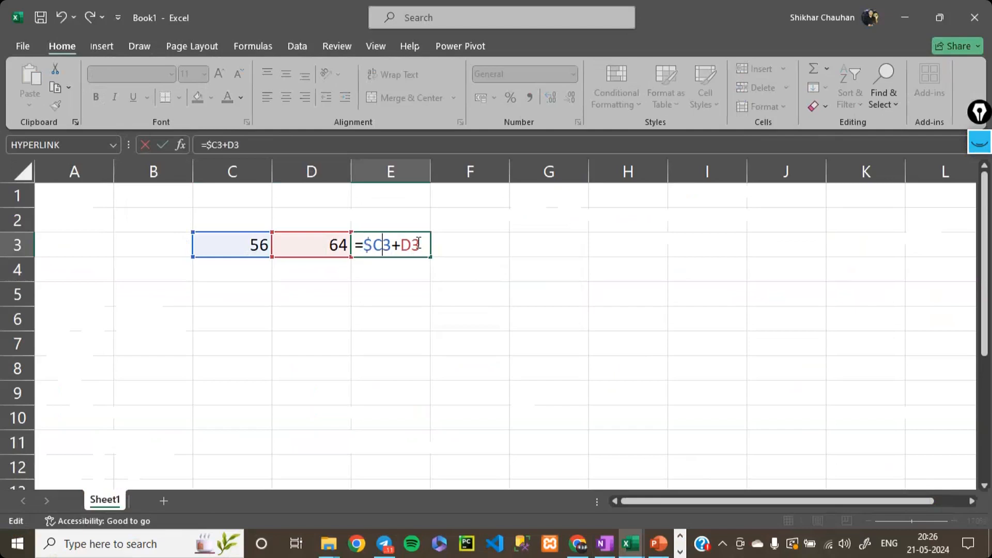
{"action": "type", "text": "$"}
{"action": "key", "text": "Return"}
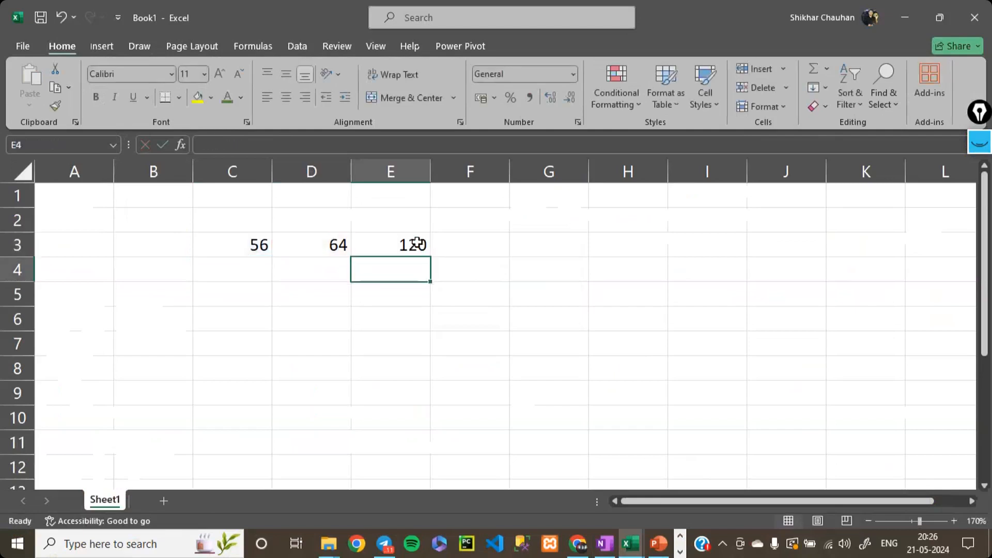
- Make the second reference in the E3 formula mixed by fixing its row, giving =$C$3+D$3
{"action": "left_click", "coordinate": [417, 242]}
{"action": "double_click", "coordinate": [417, 244]}
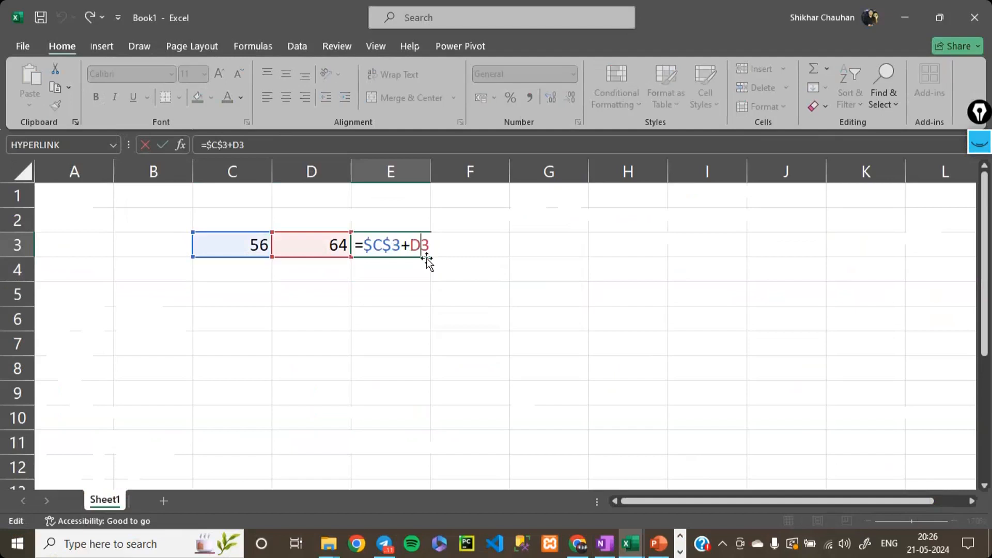
{"action": "type", "text": "$"}
{"action": "key", "text": "Return"}
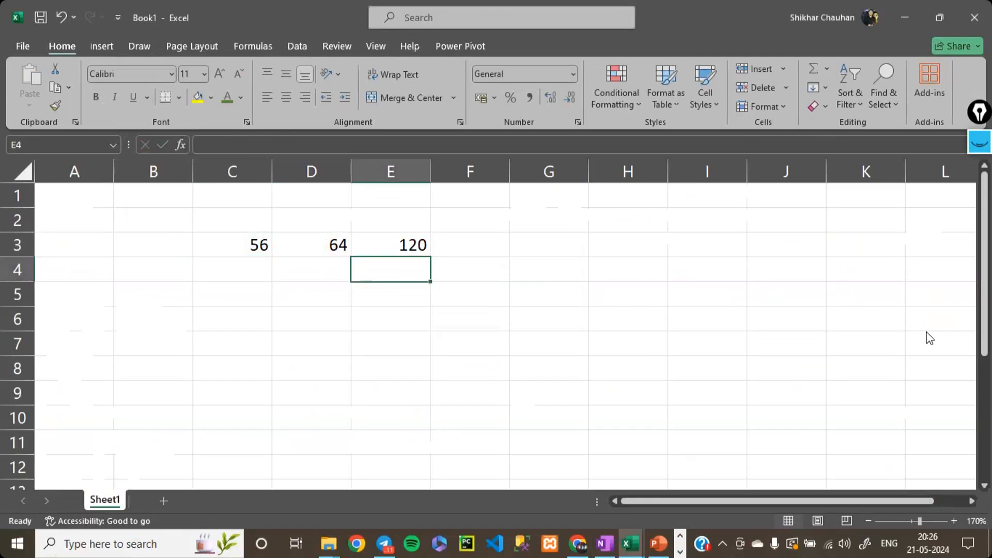
- Clear the formula in E3 and the numbers in D3 and C3
{"action": "left_click", "coordinate": [427, 247]}
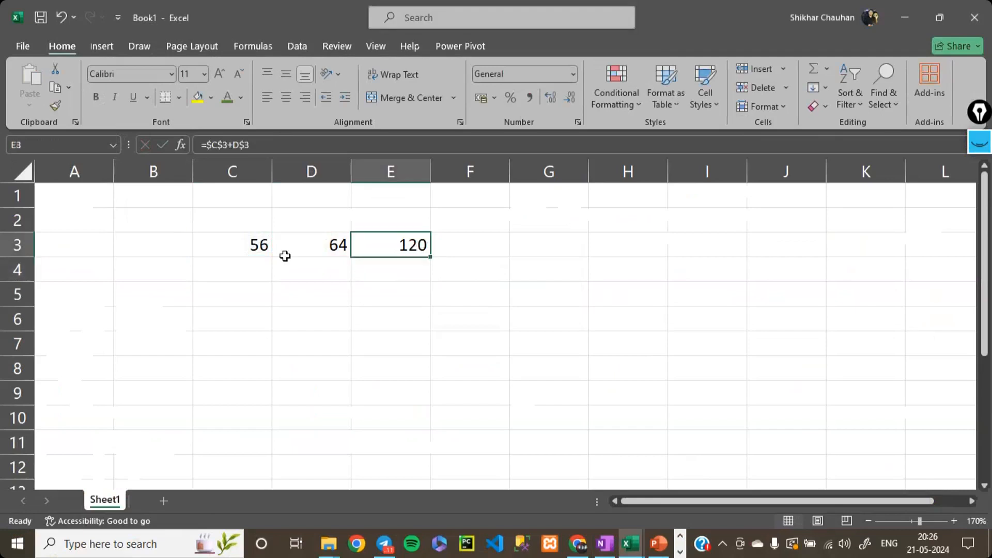
{"action": "left_click_drag", "start_coordinate": [285, 256], "coordinate": [281, 259]}
{"action": "key", "text": "Delete"}
{"action": "key", "text": "Left"}
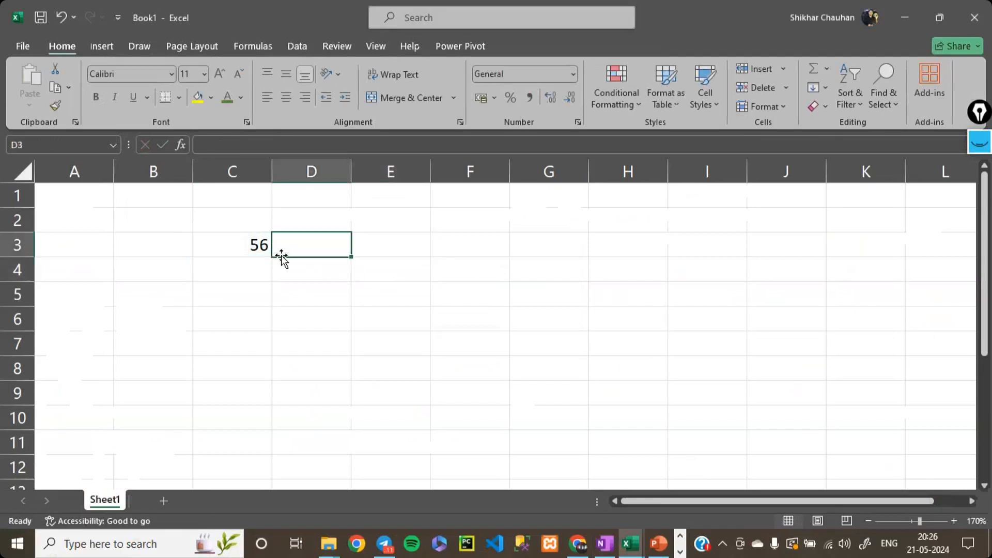
{"action": "key", "text": "Left"}
{"action": "key", "text": "Delete"}
- Enter the heading "Number" in cell B1
{"action": "key", "text": "Left"}
{"action": "key", "text": "Left"}
{"action": "key", "text": "Right"}
{"action": "key", "text": "Up"}
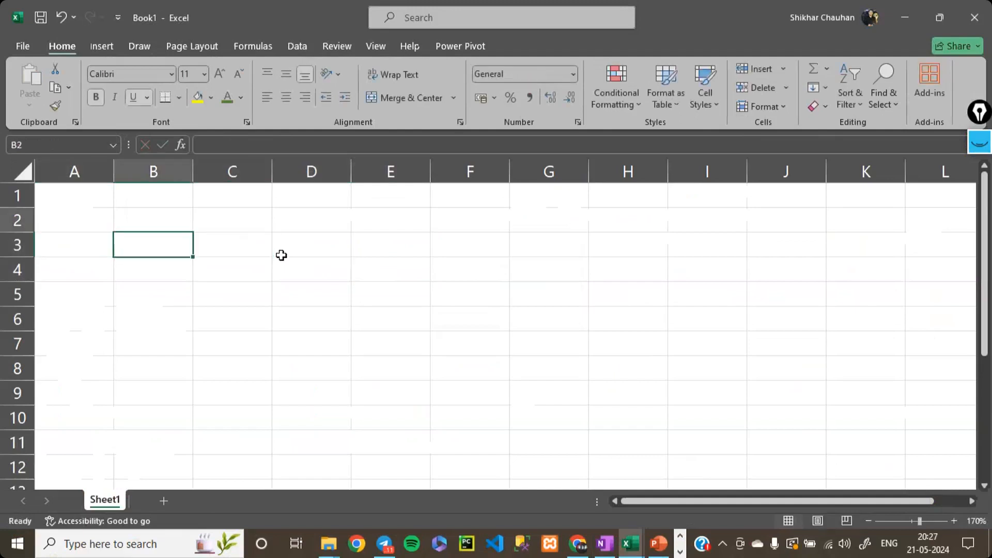
{"action": "key", "text": "Up"}
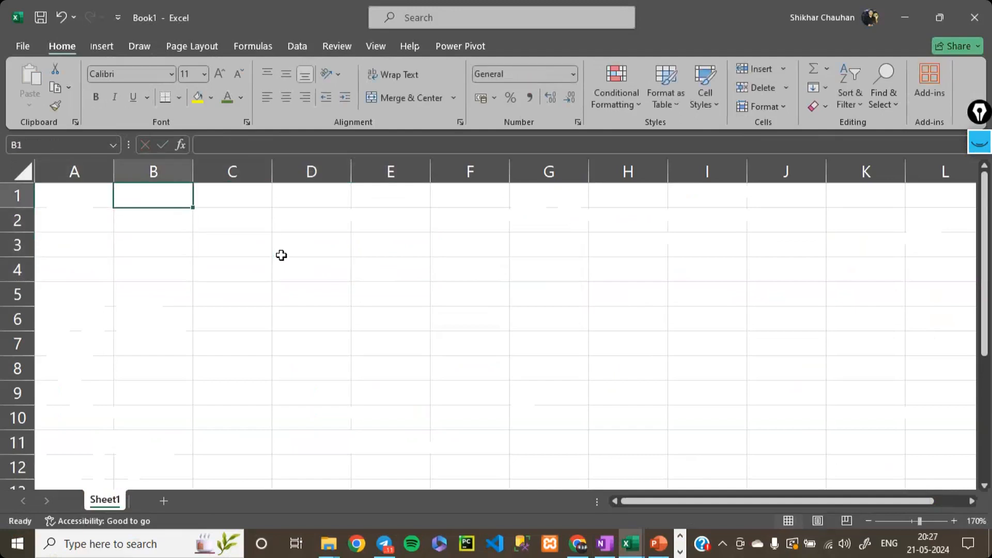
{"action": "type", "text": "NUmbers"}
{"action": "key", "text": "BackSpace"}
{"action": "key", "text": "BackSpace"}
{"action": "key", "text": "BackSpace"}
{"action": "key", "text": "BackSpace"}
{"action": "key", "text": "BackSpace"}
{"action": "key", "text": "BackSpace"}
{"action": "type", "text": "umber"}
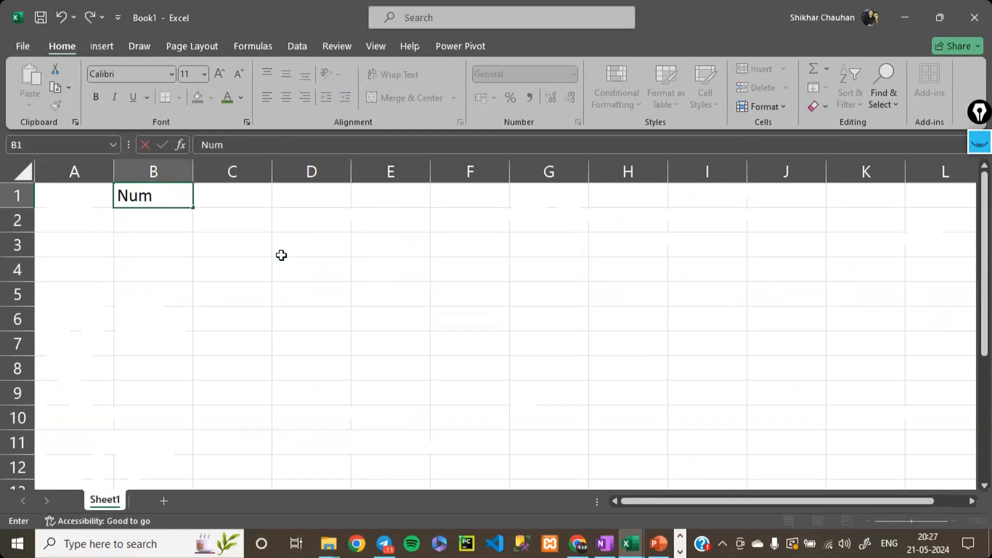
{"action": "key", "text": "Return"}
- Enter 23 in cell B2 and 454 in cell B3 under the "Number" heading
{"action": "type", "text": "23"}
{"action": "key", "text": "Return"}
{"action": "type", "text": "454"}
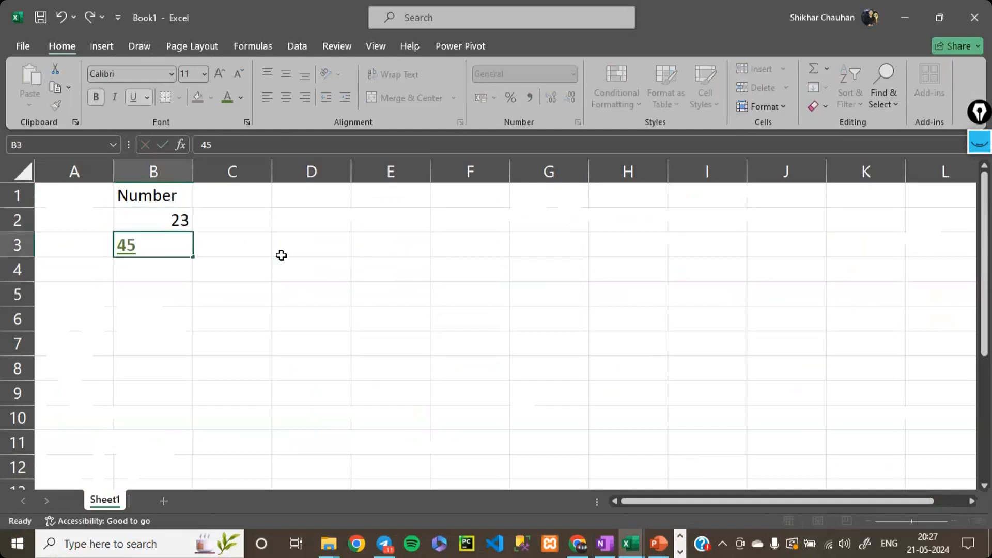
{"action": "key", "text": "Return"}
- Set the font color of cell B3 to Automatic and remove its underline and bold formatting
{"action": "key", "text": "Up"}
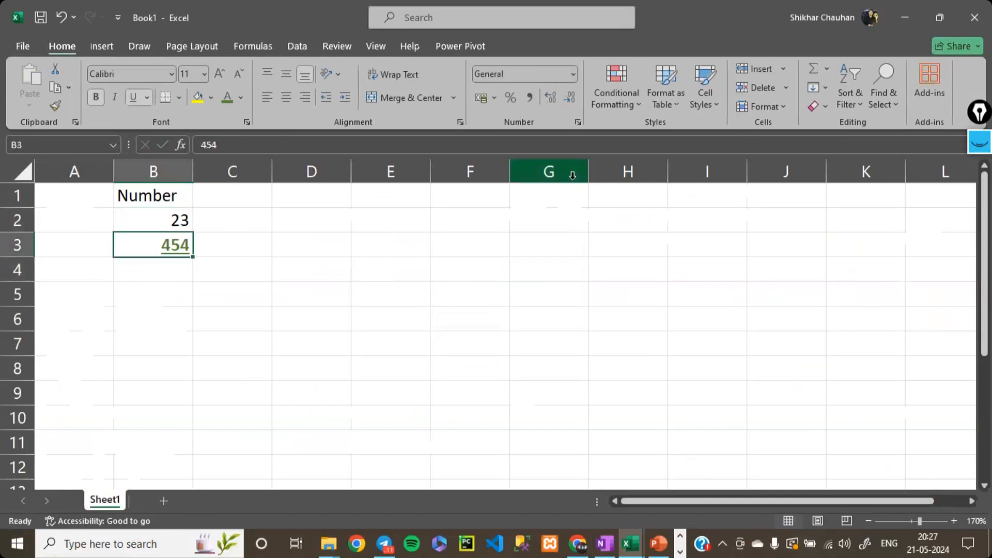
{"action": "left_click", "coordinate": [244, 97]}
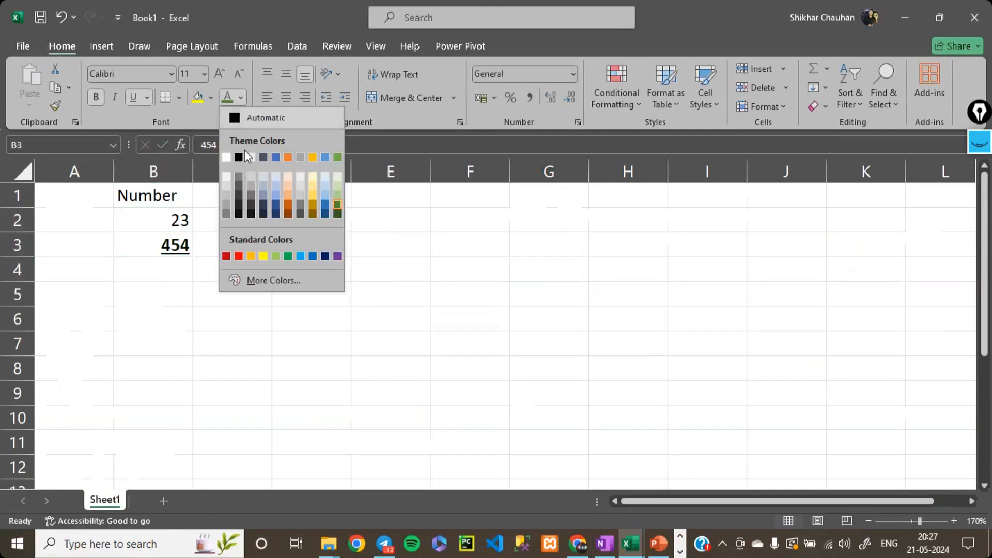
{"action": "left_click", "coordinate": [252, 120]}
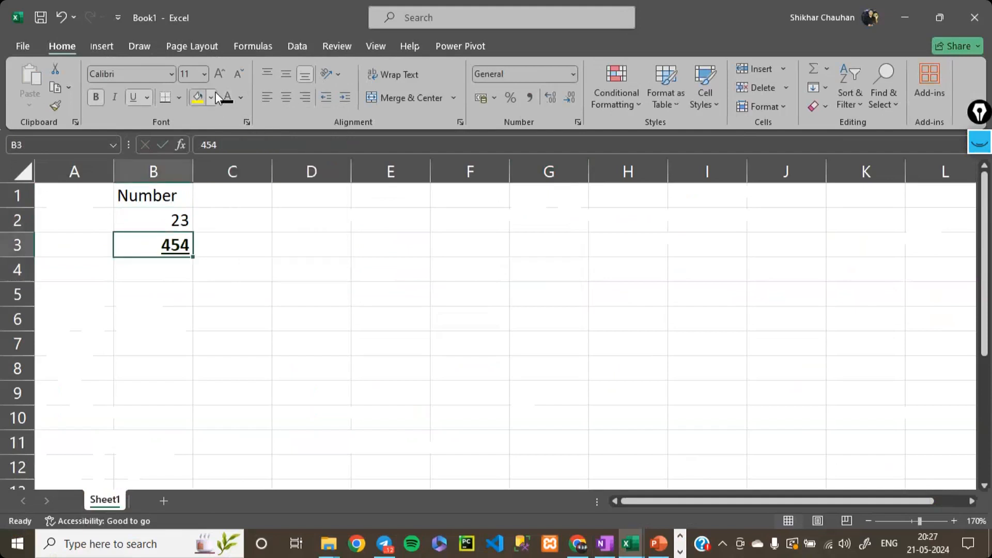
{"action": "left_click", "coordinate": [133, 96]}
{"action": "left_click", "coordinate": [96, 96]}
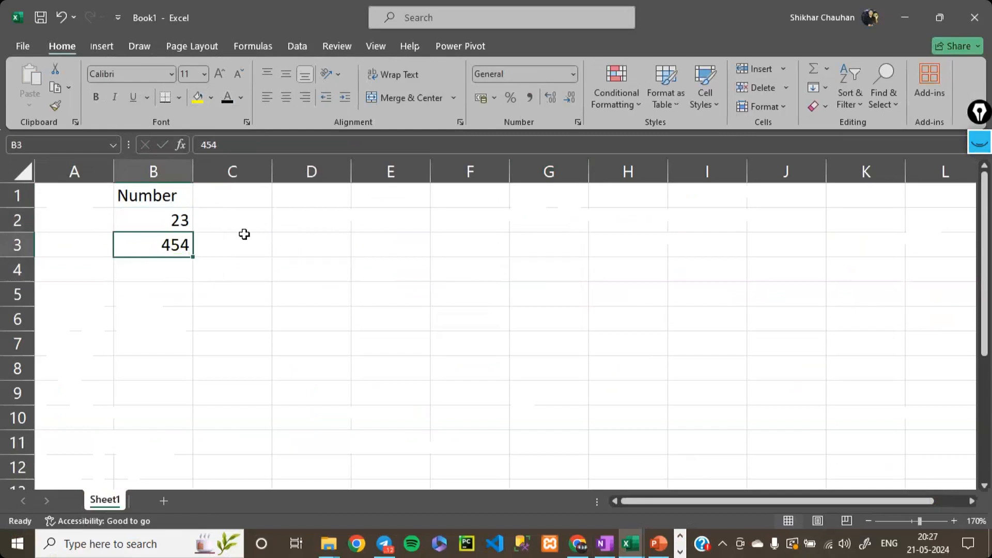
- Continue the number list in cells B4 to B11 with 435, 343, 43, 45, 3422, 76, 564 and 34
{"action": "key", "text": "Return"}
{"action": "type", "text": "435"}
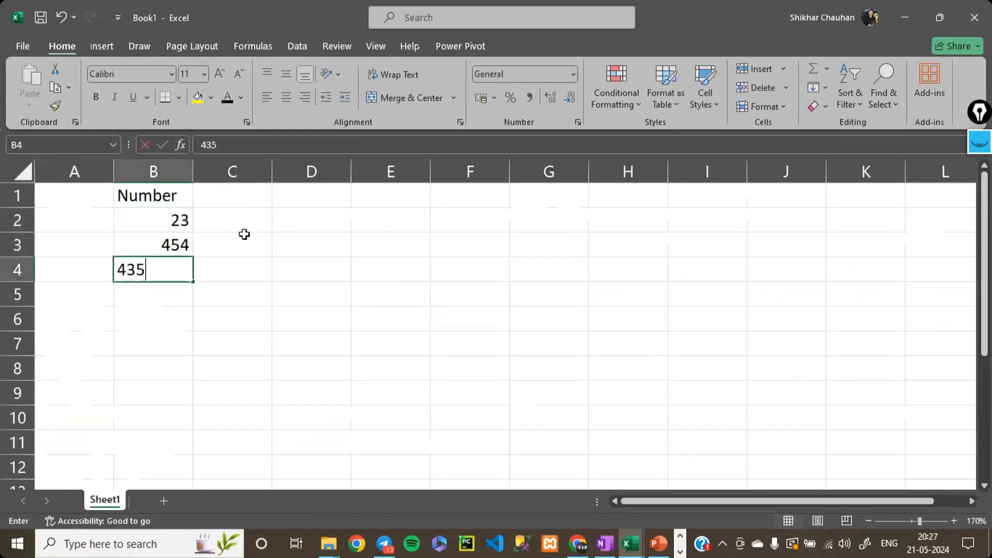
{"action": "key", "text": "Return"}
{"action": "type", "text": "343"}
{"action": "key", "text": "Return"}
{"action": "type", "text": "43"}
{"action": "key", "text": "Return"}
{"action": "type", "text": "45"}
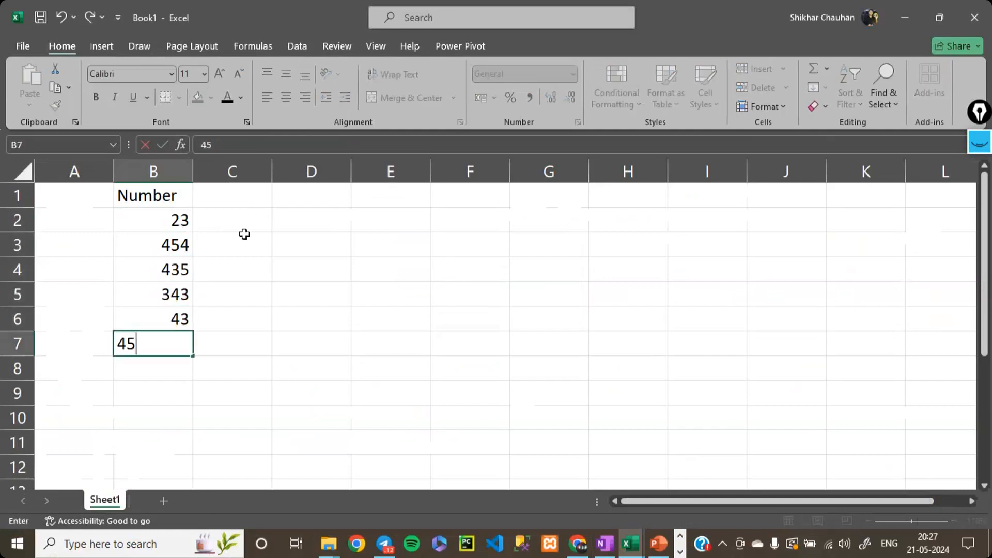
{"action": "key", "text": "Return"}
{"action": "type", "text": "3422"}
{"action": "key", "text": "Return"}
{"action": "type", "text": "76"}
{"action": "key", "text": "Return"}
{"action": "type", "text": "564"}
{"action": "key", "text": "Return"}
{"action": "type", "text": "34"}
{"action": "key", "text": "Return"}
- Select the number range B2:B11 under the heading, and move to the empty cell D2
{"action": "key", "text": "Up"}
{"action": "key", "text": "Up"}
{"action": "key", "text": "Up"}
{"action": "key", "text": "Up"}
{"action": "key", "text": "Up"}
{"action": "key", "text": "Up"}
{"action": "key", "text": "Up"}
{"action": "key", "text": "Up"}
{"action": "key", "text": "Up"}
{"action": "key", "text": "Up"}
{"action": "key", "text": "Up"}
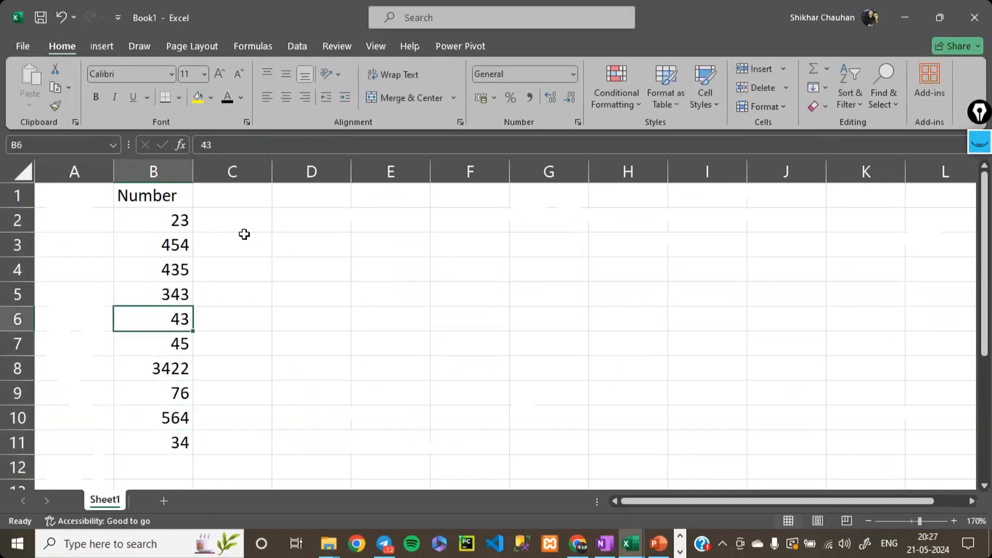
{"action": "key", "text": "Down"}
{"action": "key", "text": "shift+Down"}
{"action": "key", "text": "shift+Down"}
{"action": "key", "text": "shift+Down"}
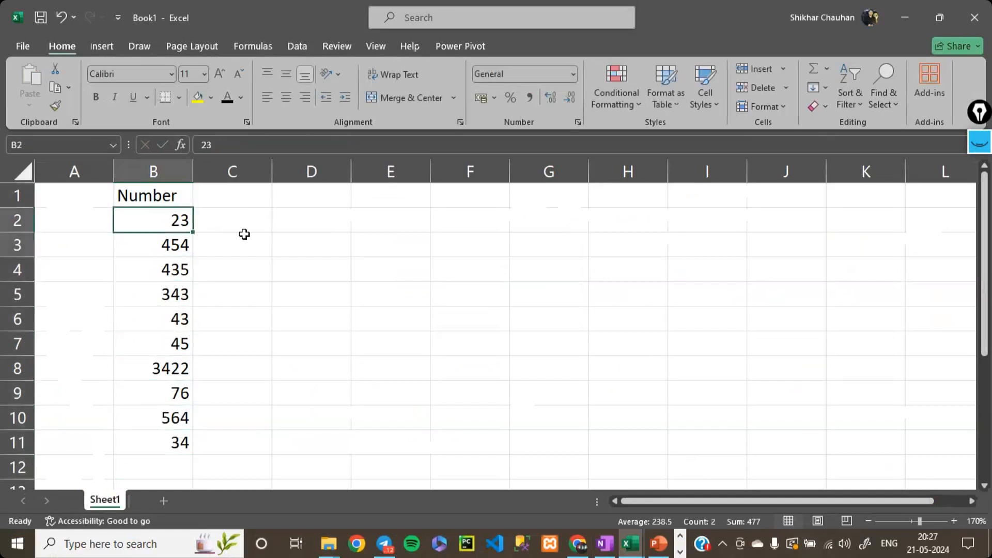
{"action": "key", "text": "shift+Down"}
{"action": "key", "text": "shift+Down"}
{"action": "key", "text": "shift+Down"}
{"action": "key", "text": "shift+Down"}
{"action": "key", "text": "shift+Down"}
{"action": "key", "text": "shift+Down"}
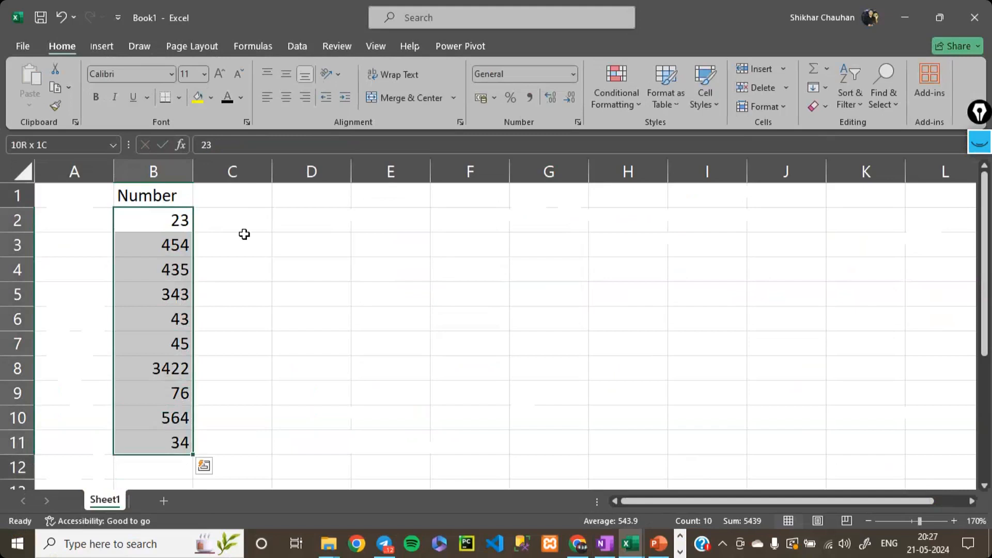
{"action": "key", "text": "Right"}
{"action": "key", "text": "Right"}
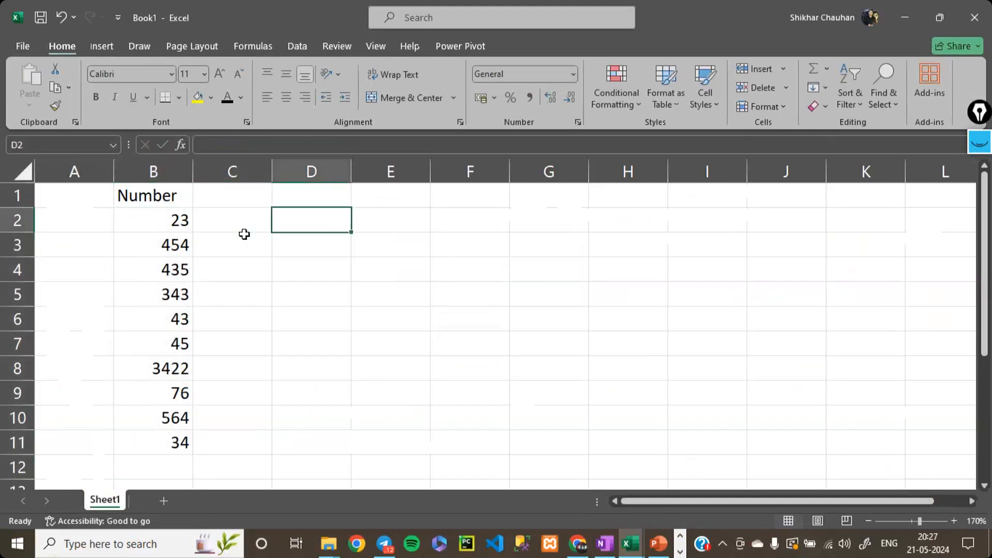
- Enter the label "SUM =" in cell C2, beside the first number of the list
{"action": "key", "text": "Left"}
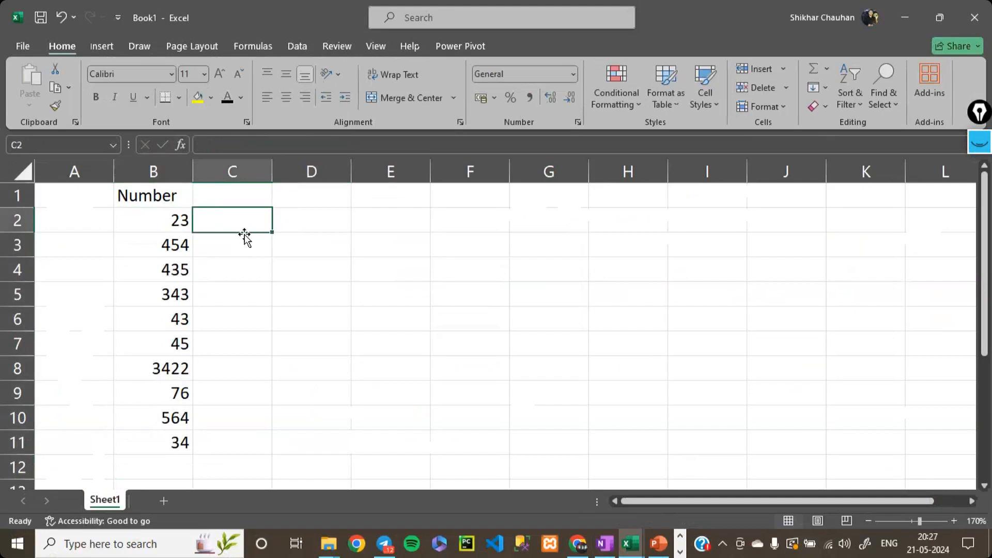
{"action": "type", "text": "SUm"}
{"action": "key", "text": "BackSpace"}
{"action": "type", "text": "M ="}
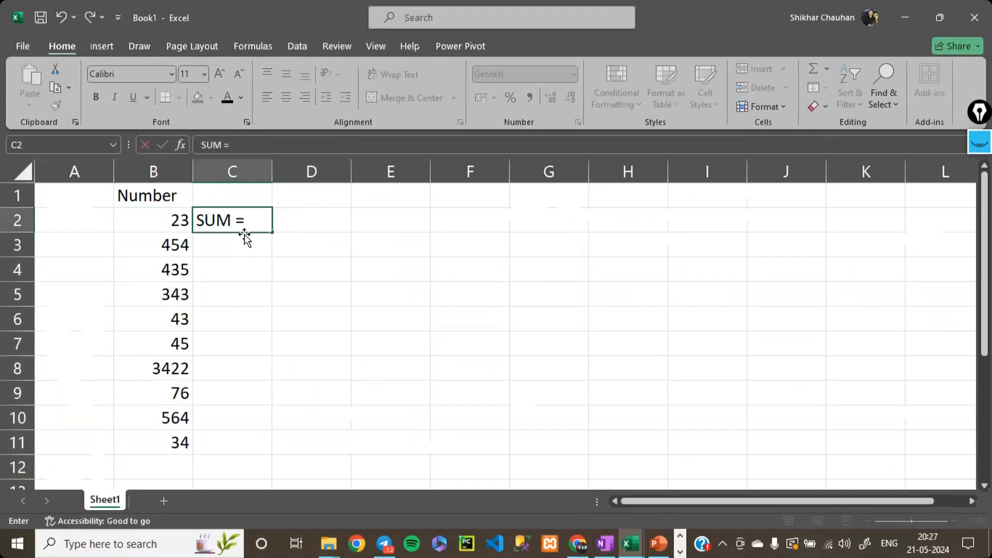
{"action": "key", "text": "Return"}
- Enter the label "Average =" in cell C3 and widen column C slightly
{"action": "double_click", "coordinate": [245, 236]}
{"action": "type", "text": "Average"}
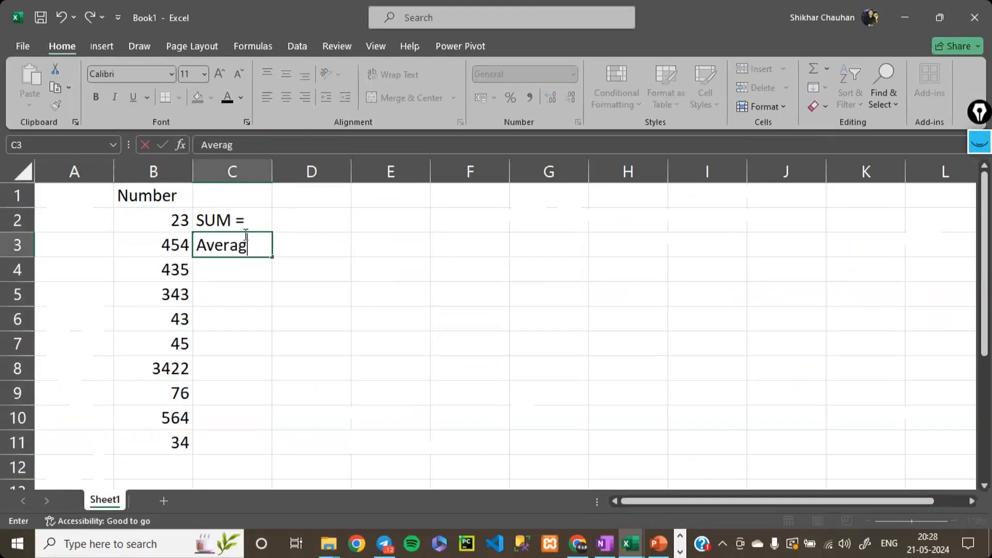
{"action": "key", "text": "Return"}
{"action": "left_click", "coordinate": [244, 237]}
{"action": "double_click", "coordinate": [245, 235]}
{"action": "type", "text": "="}
{"action": "key", "text": "Return"}
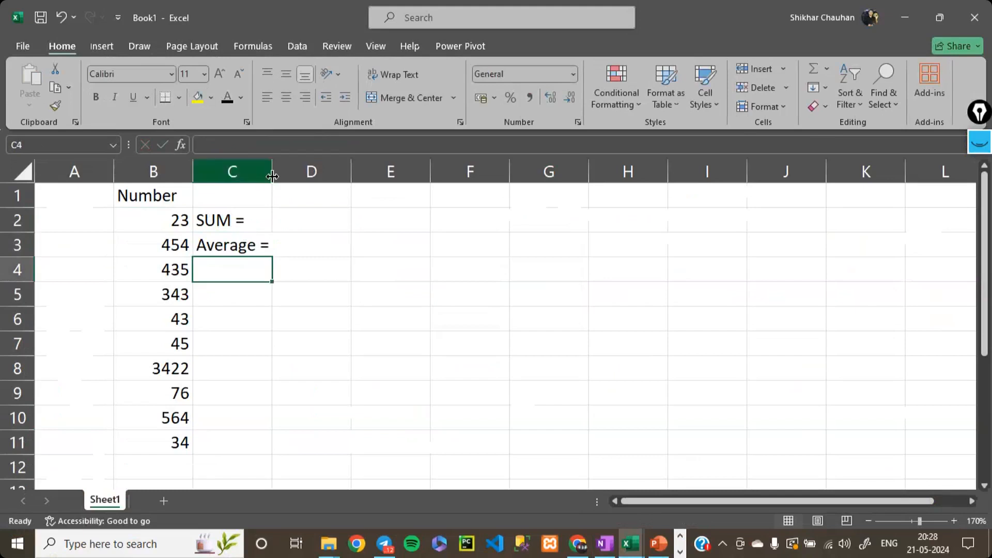
{"action": "left_click_drag", "start_coordinate": [272, 178], "coordinate": [281, 178]}
- Enter the labels "MAX =" in cell C4 and "MIN =" in cell C5
{"action": "type", "text": "MA"}
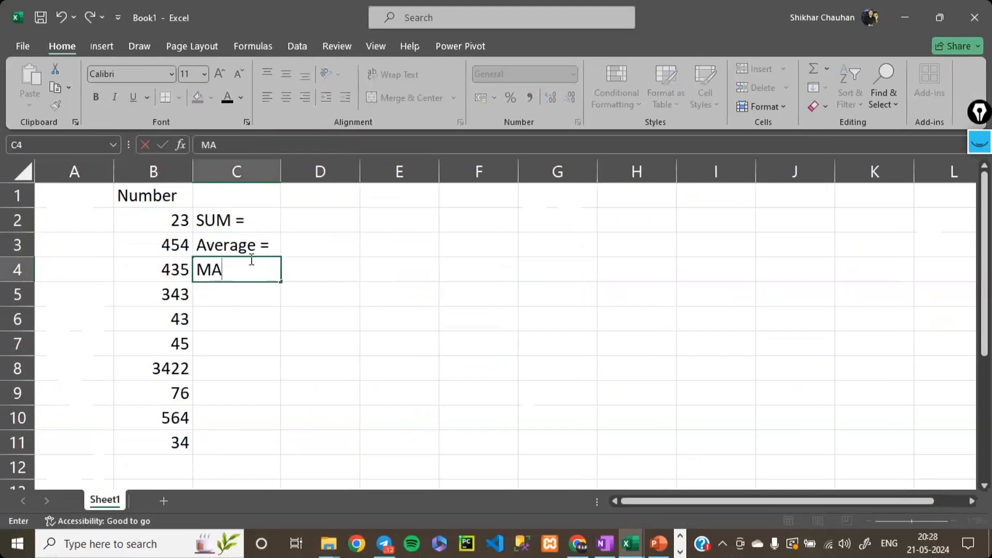
{"action": "type", "text": "X ="}
{"action": "key", "text": "Return"}
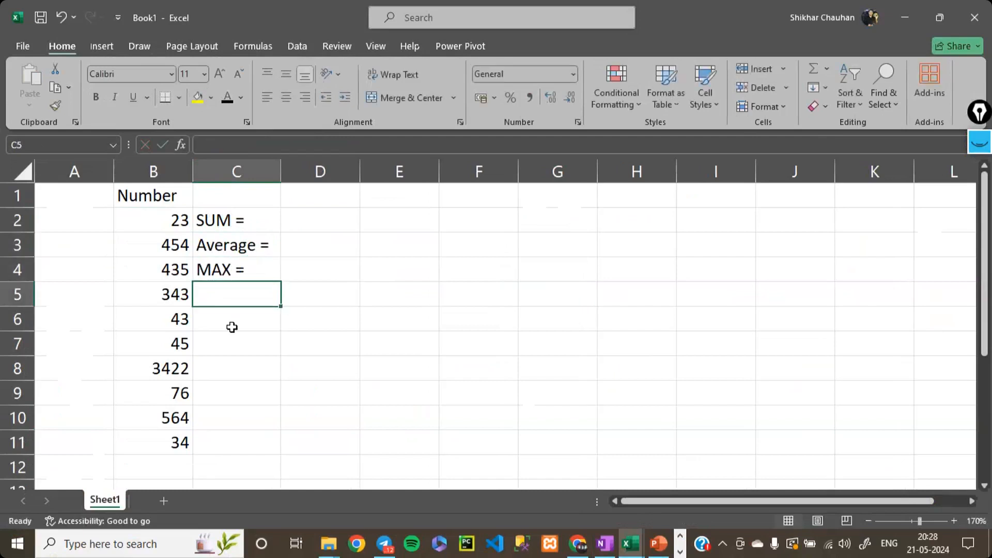
{"action": "type", "text": "Min"}
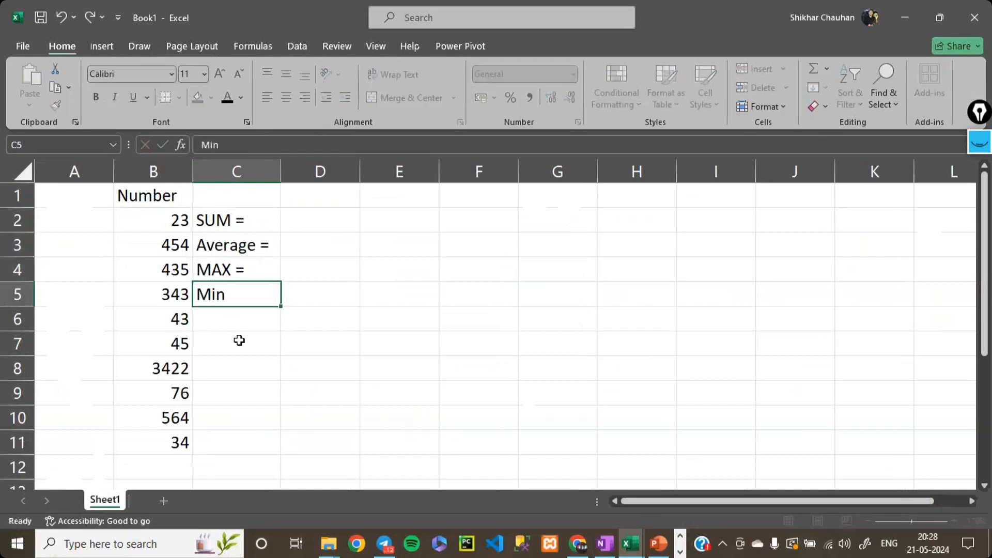
{"action": "key", "text": "Home"}
{"action": "key", "text": "BackSpace"}
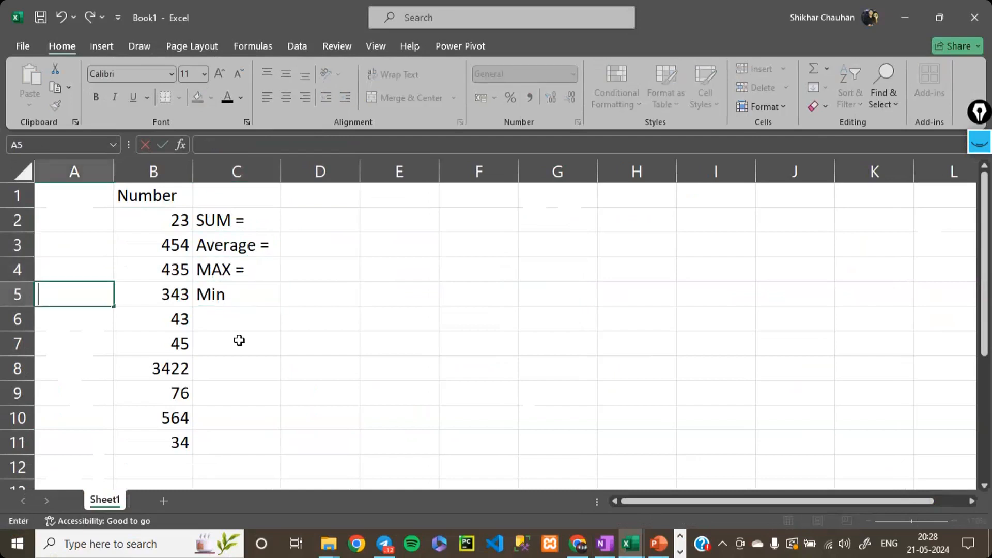
{"action": "double_click", "coordinate": [230, 302]}
{"action": "key", "text": "BackSpace"}
{"action": "key", "text": "BackSpace"}
{"action": "type", "text": "IN ="}
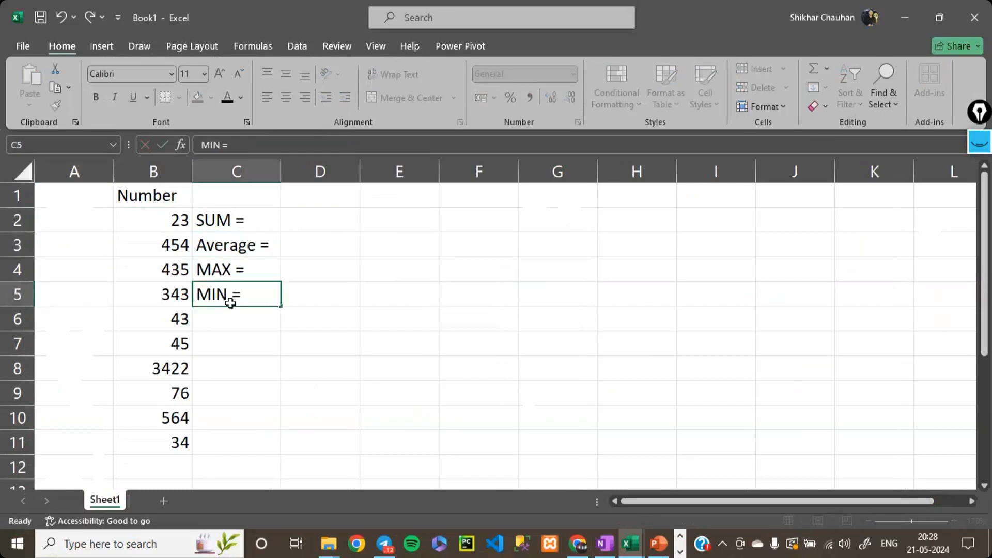
{"action": "key", "text": "Return"}
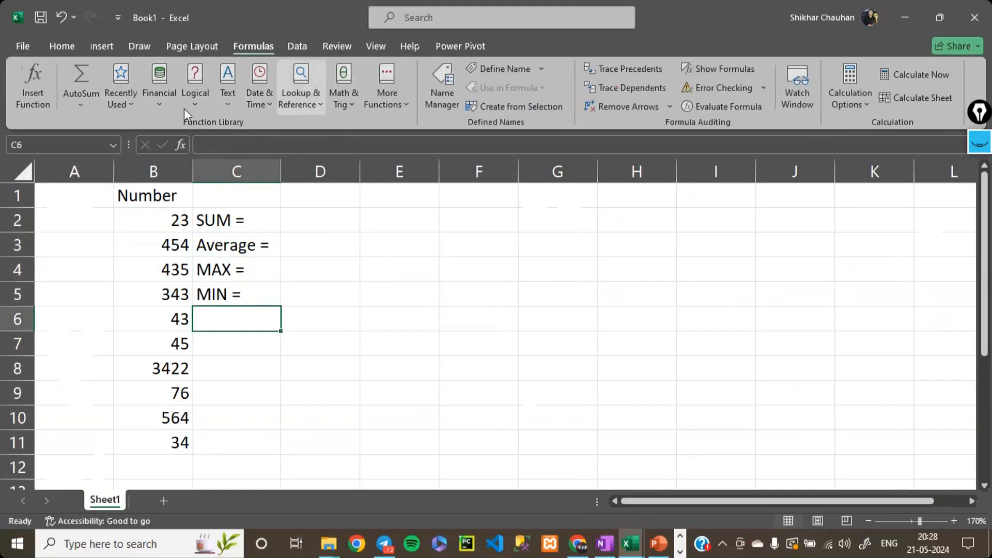
- View the recently used functions, and total the number list in cell D2 with the formula =sum(B2:B11)
{"action": "left_click", "coordinate": [133, 107]}
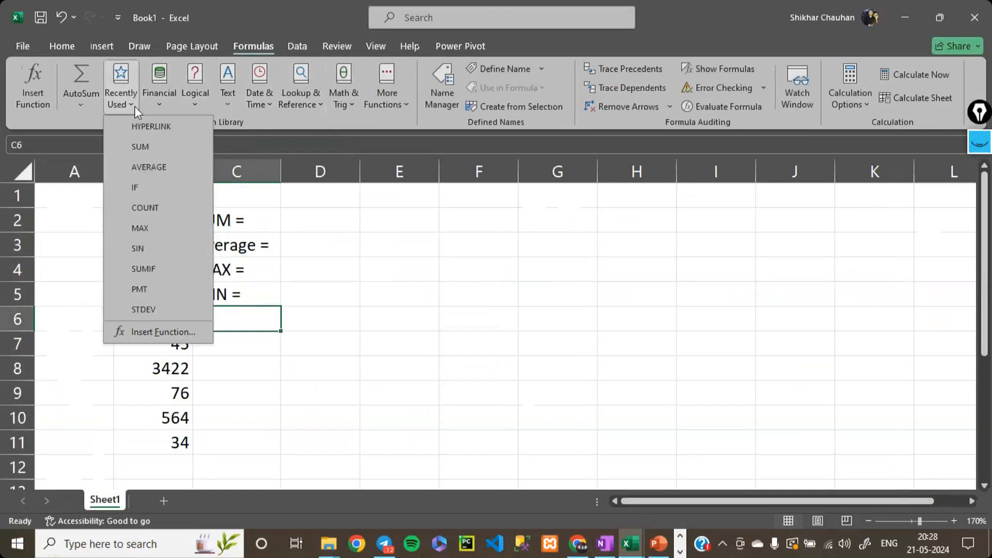
{"action": "left_click", "coordinate": [134, 107]}
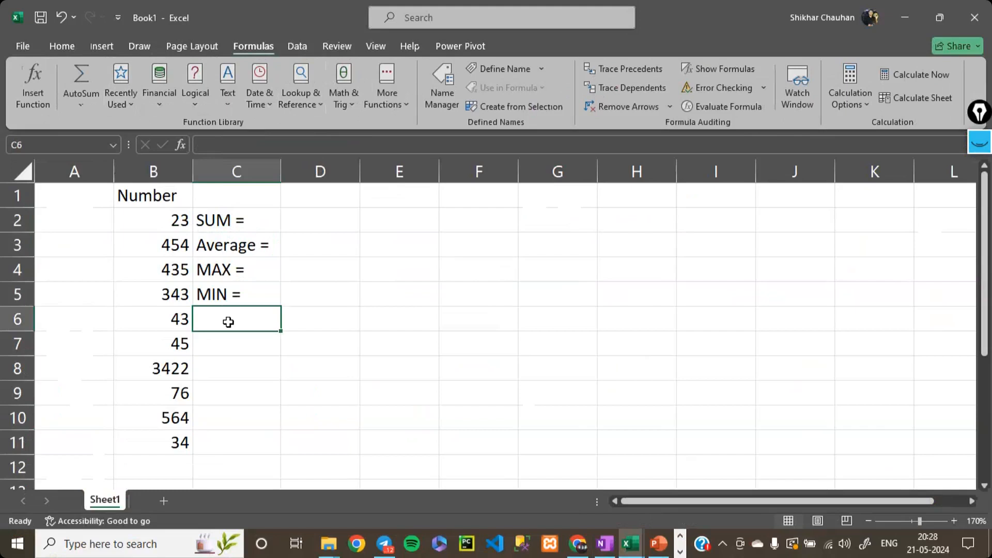
{"action": "left_click", "coordinate": [320, 217]}
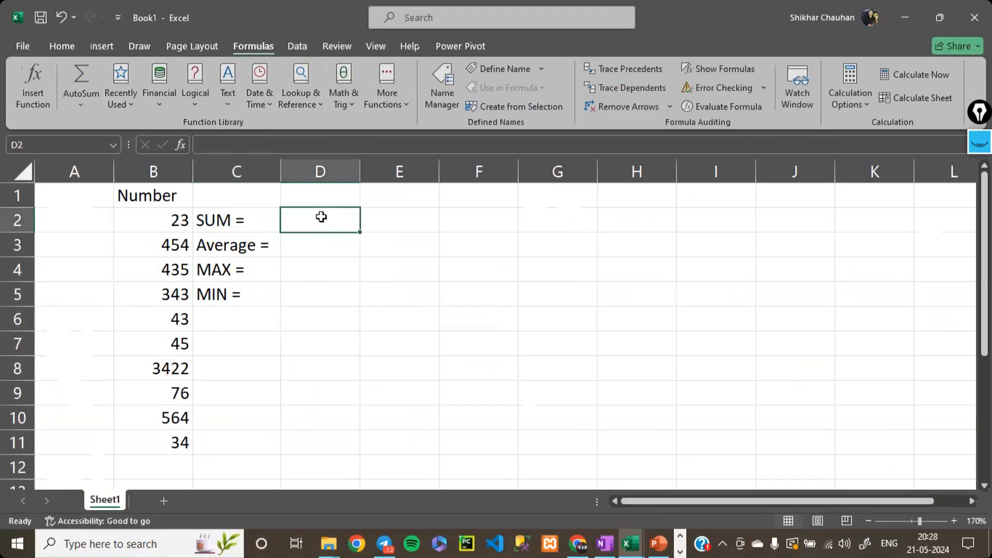
{"action": "type", "text": "="}
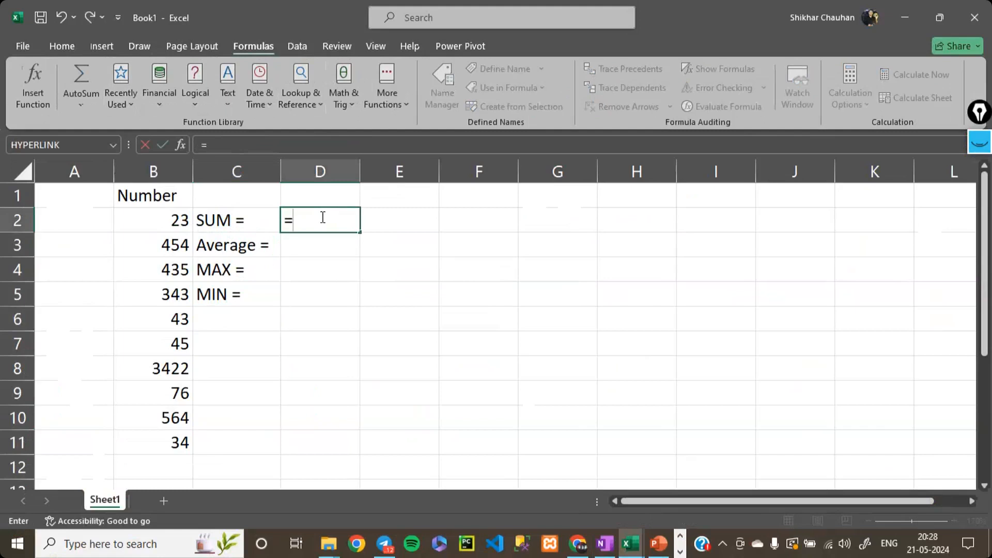
{"action": "type", "text": "sum"}
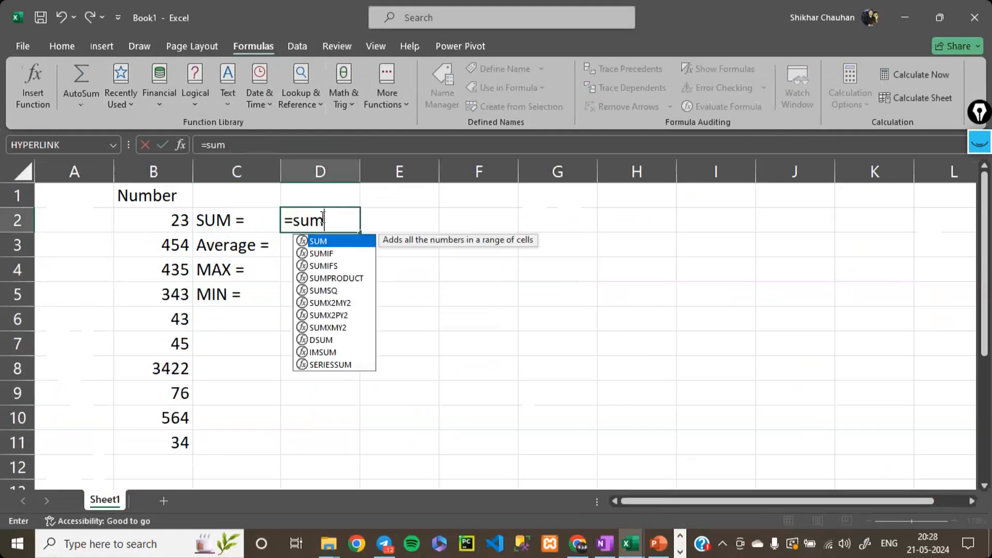
{"action": "type", "text": "("}
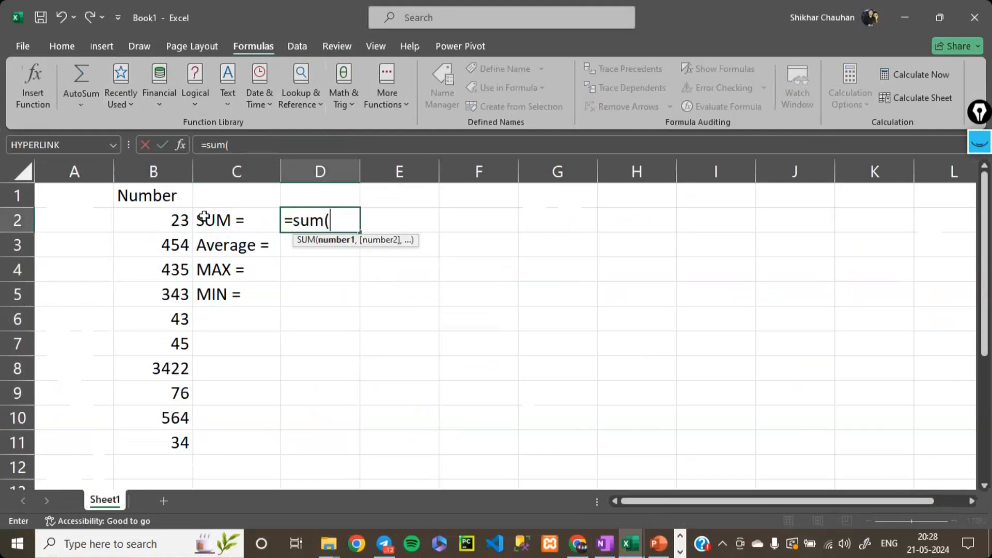
{"action": "left_click_drag", "start_coordinate": [178, 218], "coordinate": [187, 443]}
{"action": "type", "text": ")"}
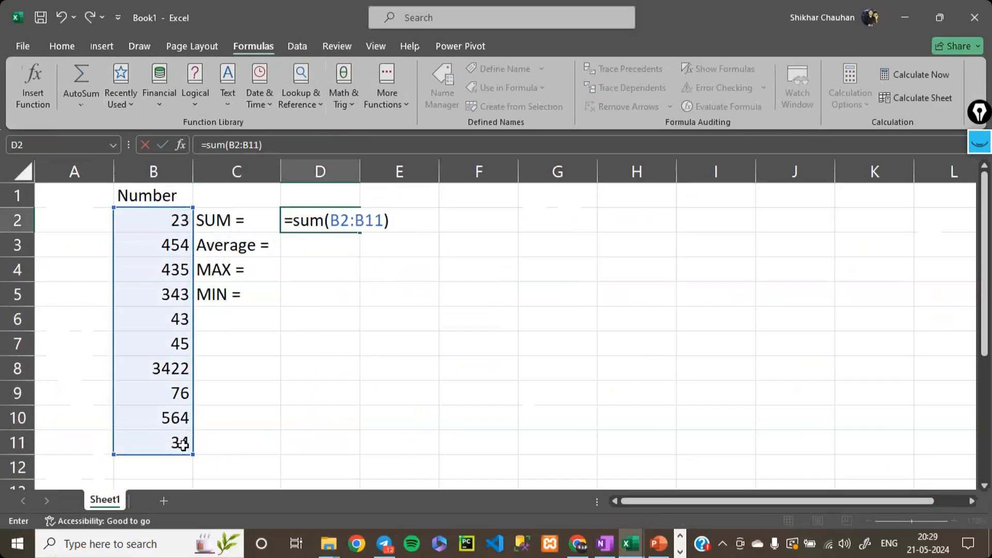
{"action": "key", "text": "Return"}
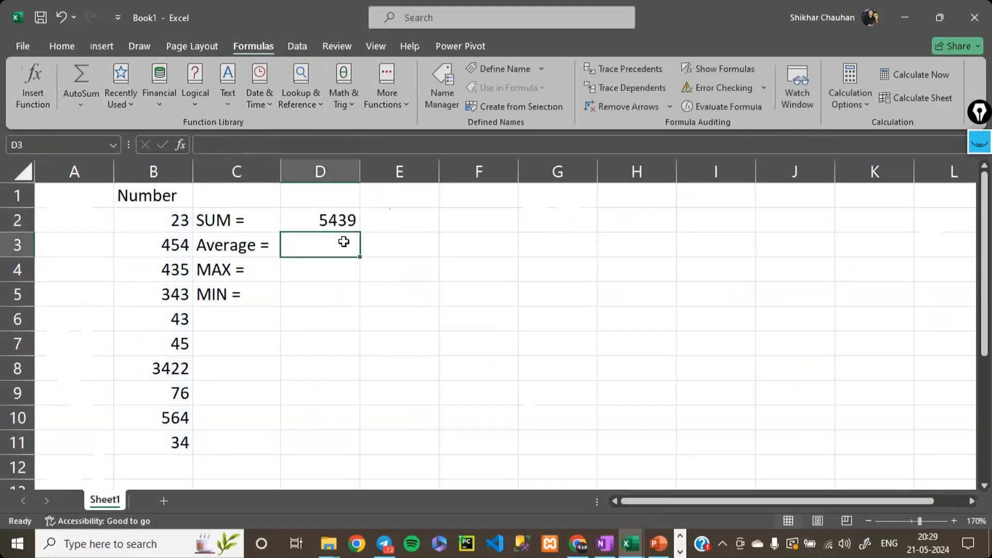
- Calculate the mean of the numbers B2:B11 in cell D3 with the AVERAGE function
{"action": "type", "text": "=avre"}
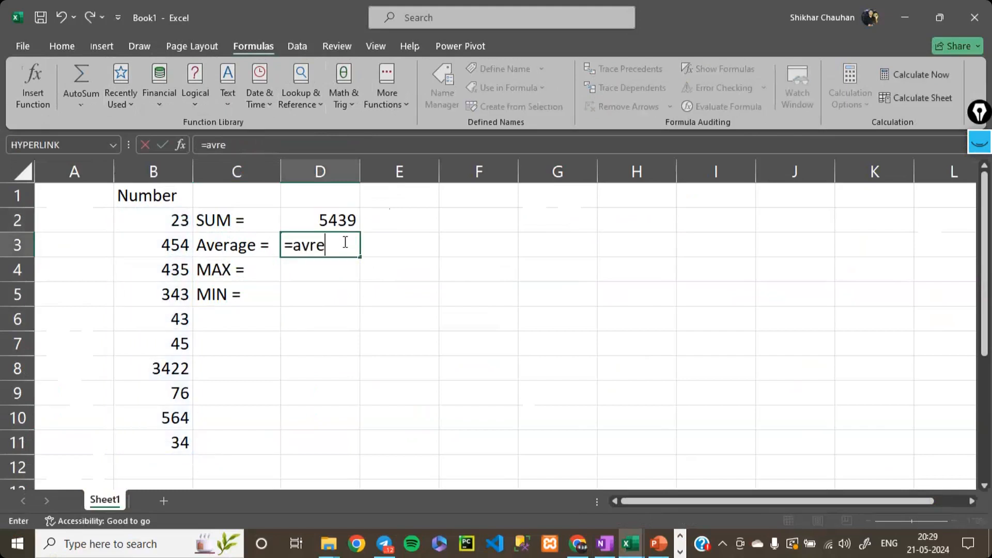
{"action": "key", "text": "BackSpace"}
{"action": "key", "text": "BackSpace"}
{"action": "type", "text": "e"}
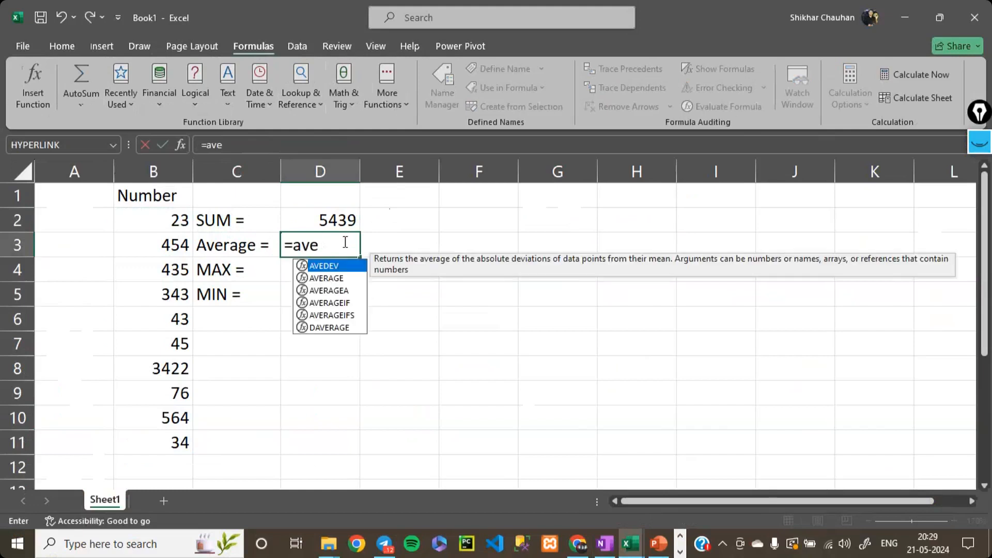
{"action": "key", "text": "Tab"}
{"action": "key", "text": "BackSpace"}
{"action": "key", "text": "BackSpace"}
{"action": "key", "text": "BackSpace"}
{"action": "key", "text": "BackSpace"}
{"action": "type", "text": "r"}
{"action": "key", "text": "Tab"}
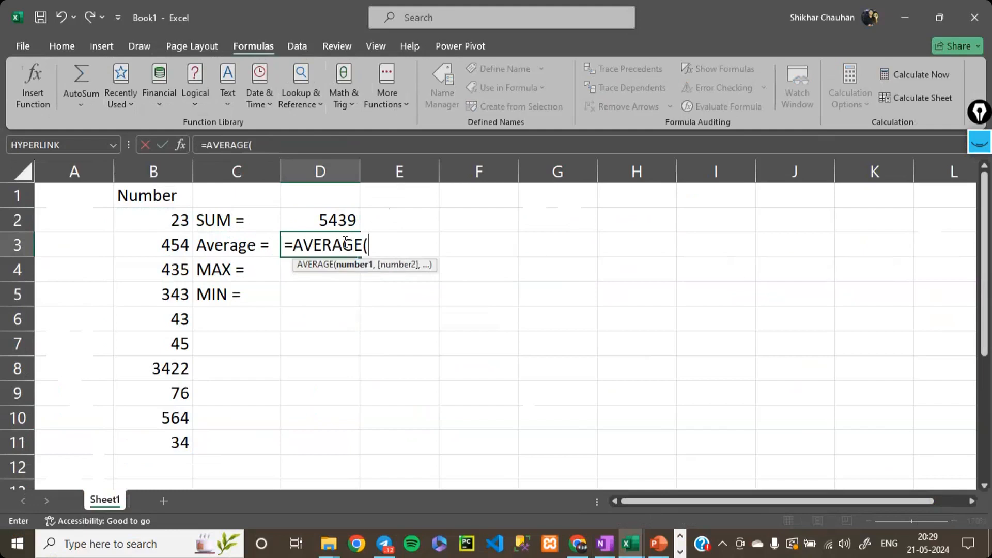
{"action": "left_click_drag", "start_coordinate": [179, 220], "coordinate": [188, 442]}
{"action": "key", "text": "Return"}
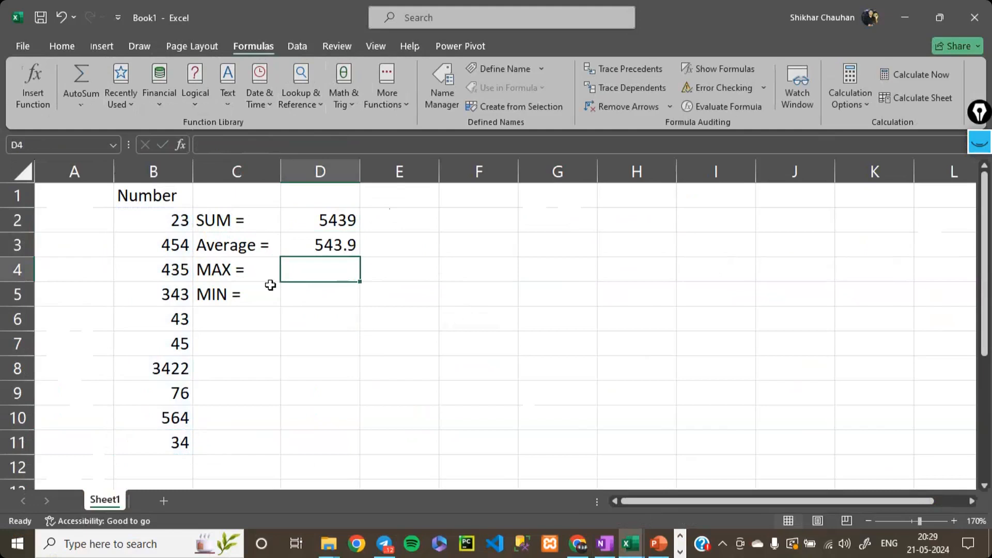
- Find the largest number of the list in cell D4 with the formula =MAX(B2:B11)
{"action": "type", "text": "=mac"}
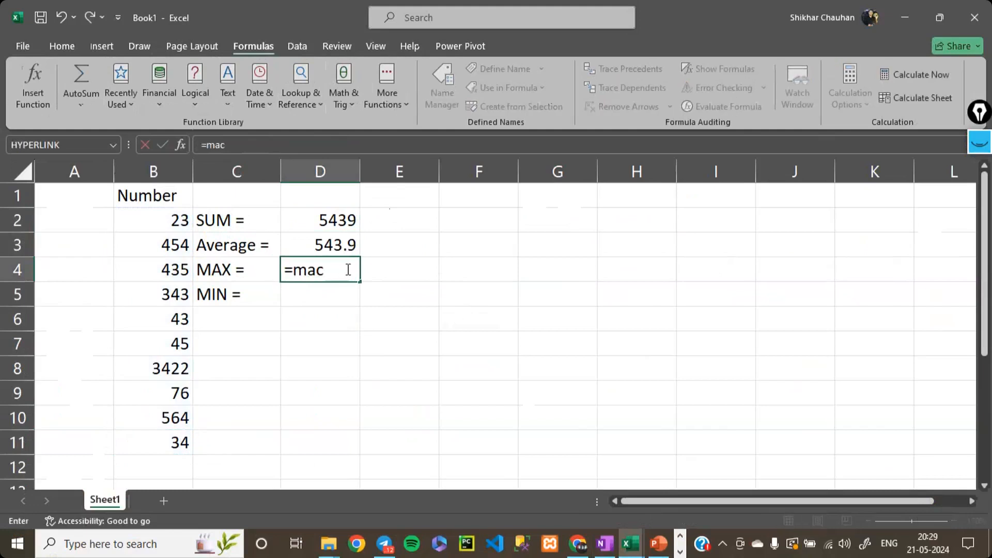
{"action": "key", "text": "BackSpace"}
{"action": "type", "text": "x"}
{"action": "key", "text": "Tab"}
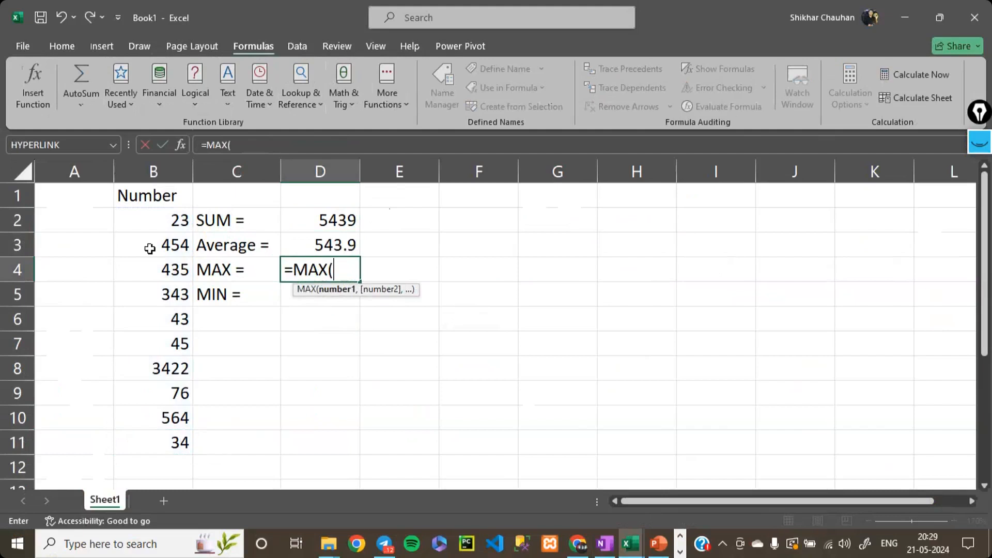
{"action": "left_click_drag", "start_coordinate": [173, 222], "coordinate": [179, 439]}
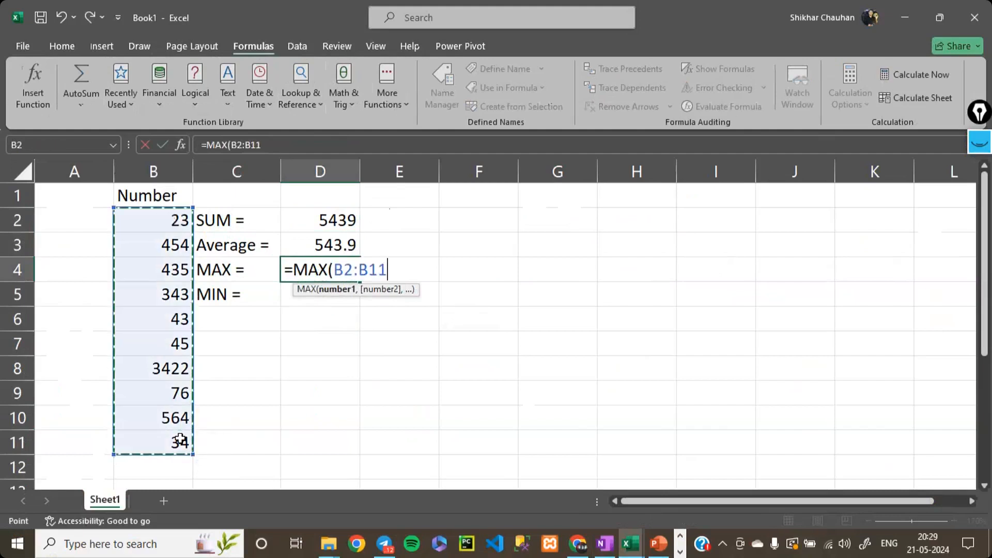
{"action": "type", "text": ")"}
{"action": "key", "text": "Return"}
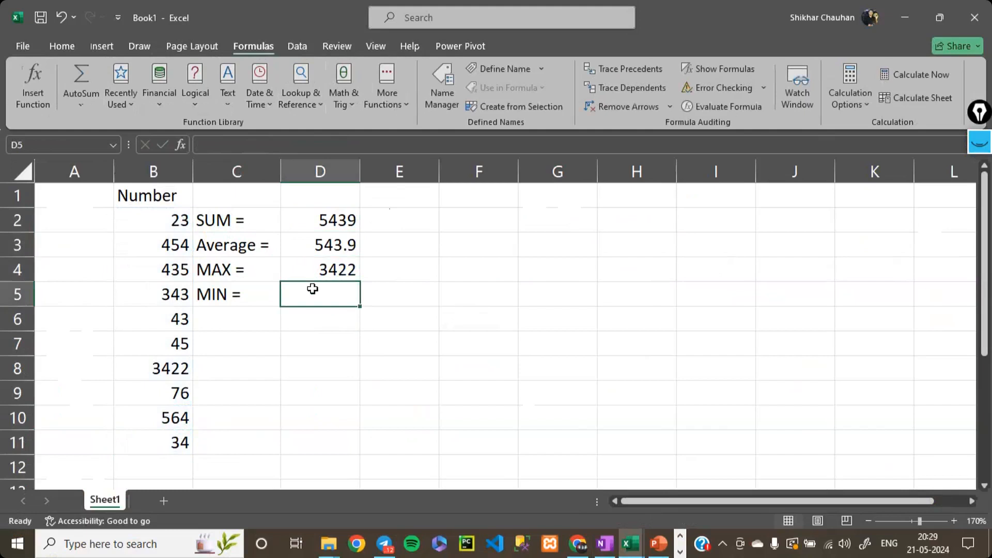
- Find the smallest number of the list in cell D5 with the formula =MIN(B2:B11)
{"action": "type", "text": "="}
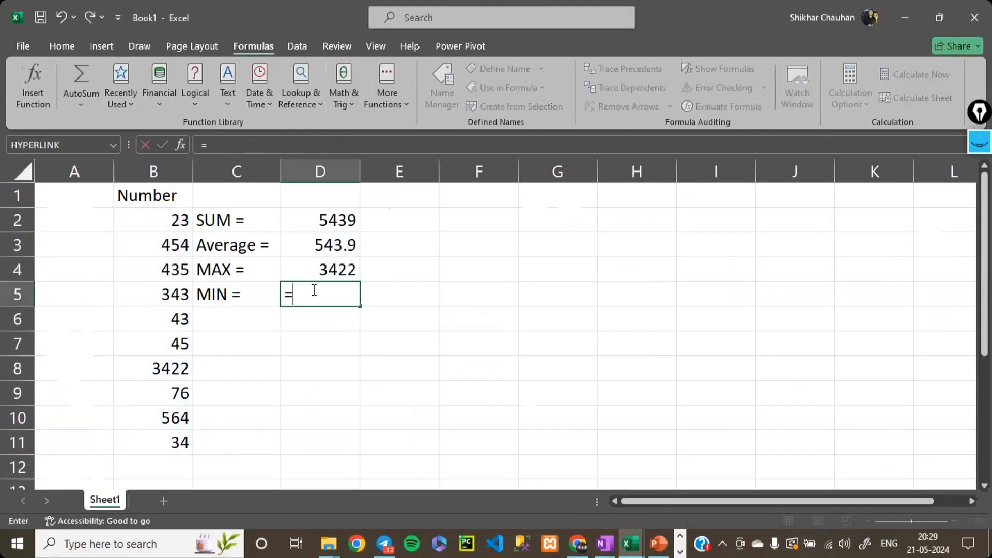
{"action": "type", "text": "min"}
{"action": "key", "text": "Tab"}
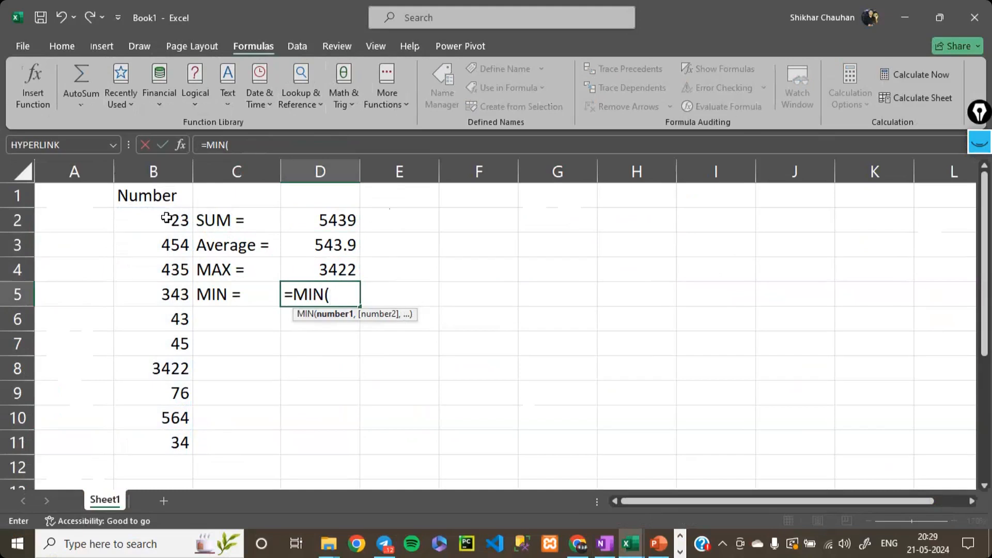
{"action": "left_click_drag", "start_coordinate": [166, 218], "coordinate": [180, 442]}
{"action": "type", "text": ")"}
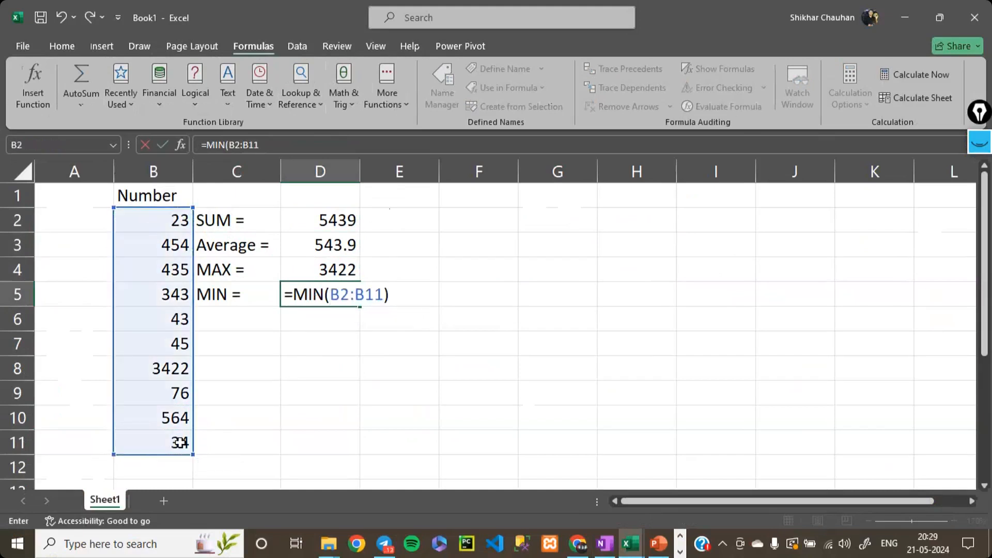
{"action": "key", "text": "Return"}
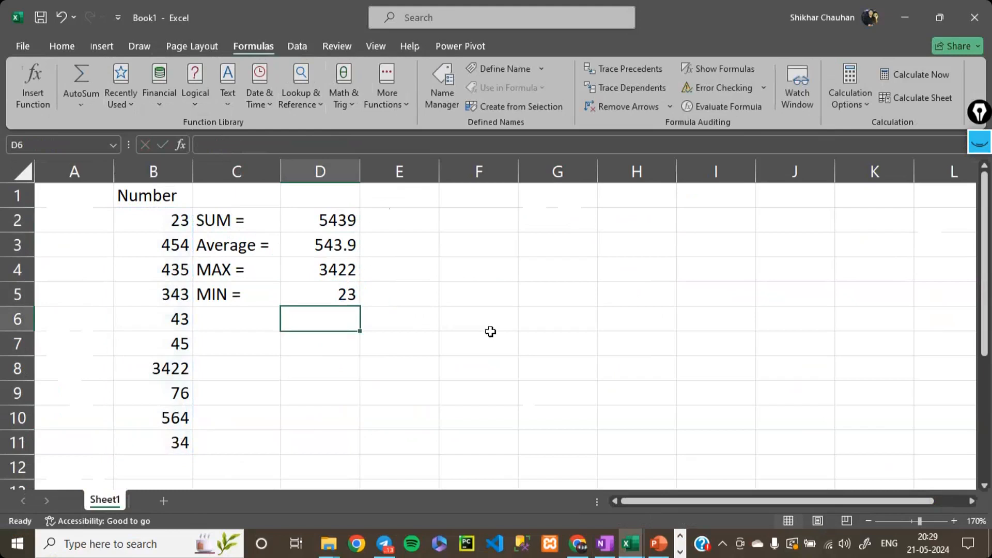
- Clear the number list, labels and formulas from columns B to D, and return to cell A1
{"action": "left_click_drag", "start_coordinate": [129, 201], "coordinate": [295, 277]}
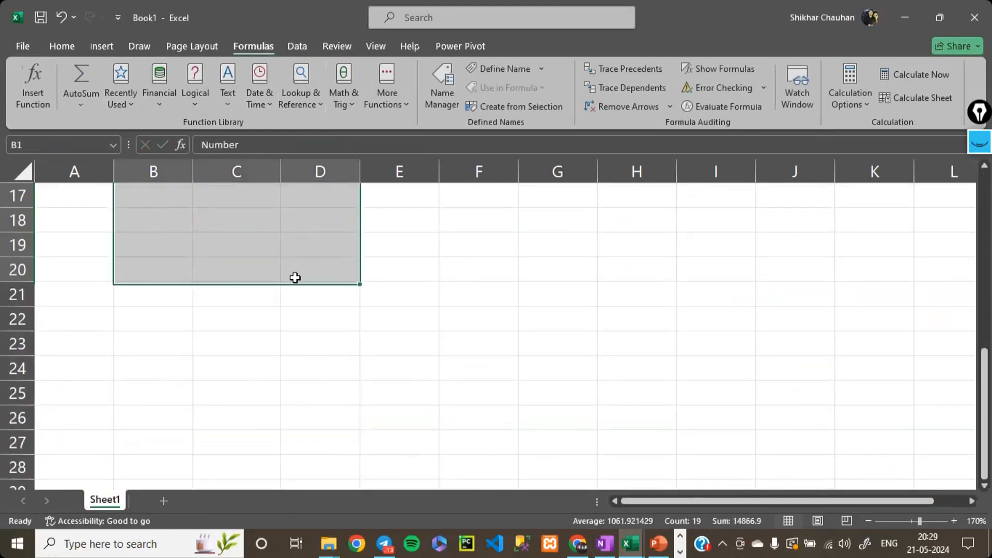
{"action": "key", "text": "ctrl+Home"}
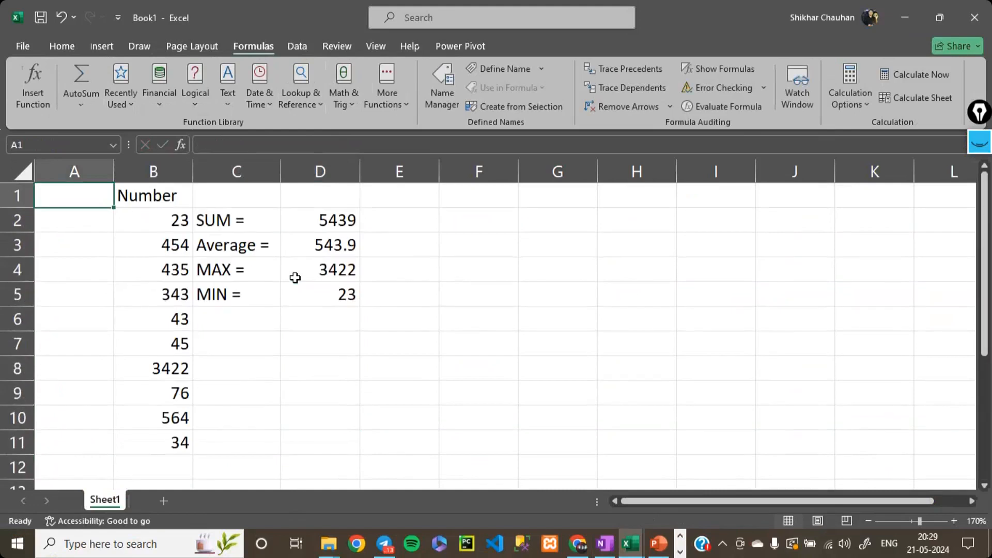
{"action": "left_click", "coordinate": [146, 173]}
{"action": "left_click", "coordinate": [142, 196]}
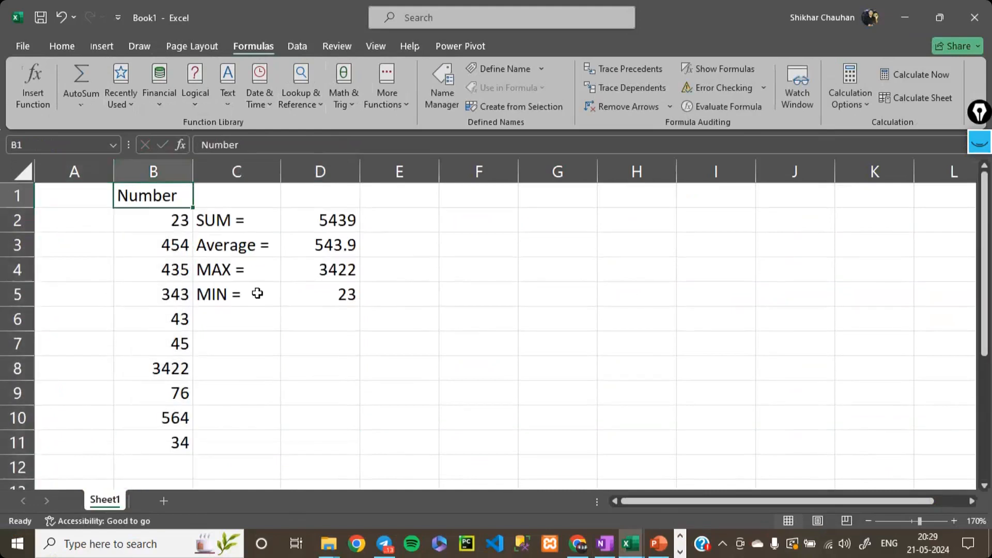
{"action": "left_click_drag", "start_coordinate": [321, 288], "coordinate": [373, 445]}
{"action": "key", "text": "Delete"}
{"action": "key", "text": "ctrl+Home"}
{"action": "key", "text": "Right"}
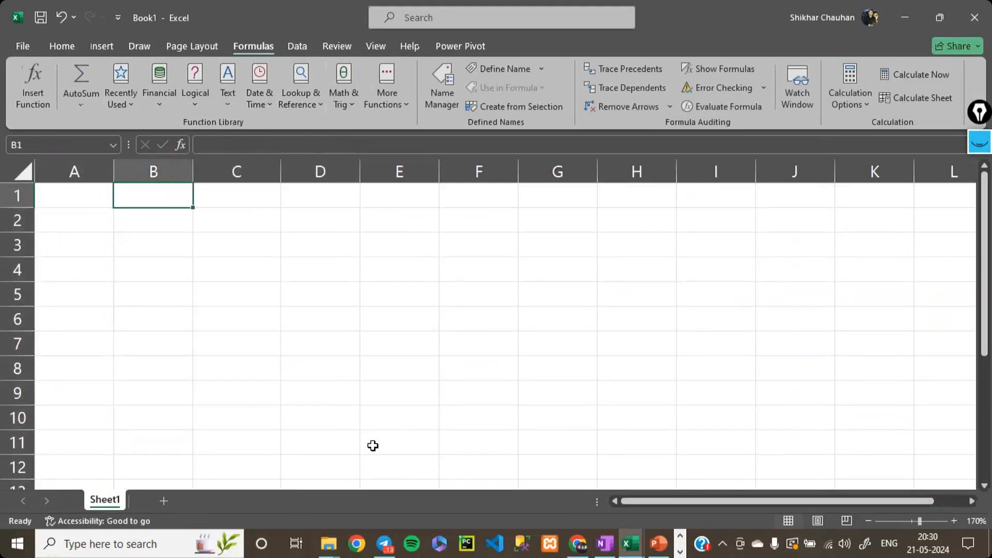
{"action": "key", "text": "Left"}
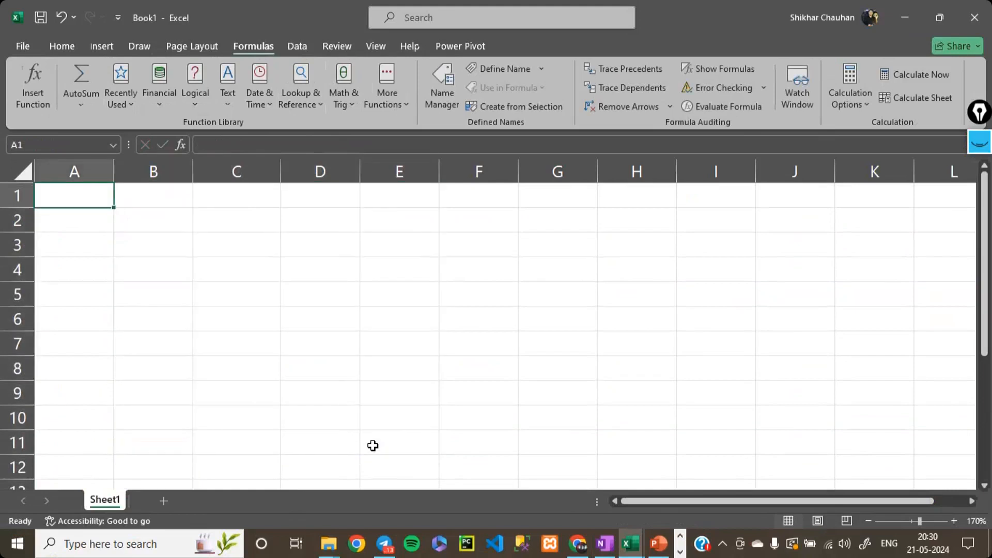
- Enter the heading Student Name in cell A1 and fit the width of column A to it
{"action": "type", "text": "St"}
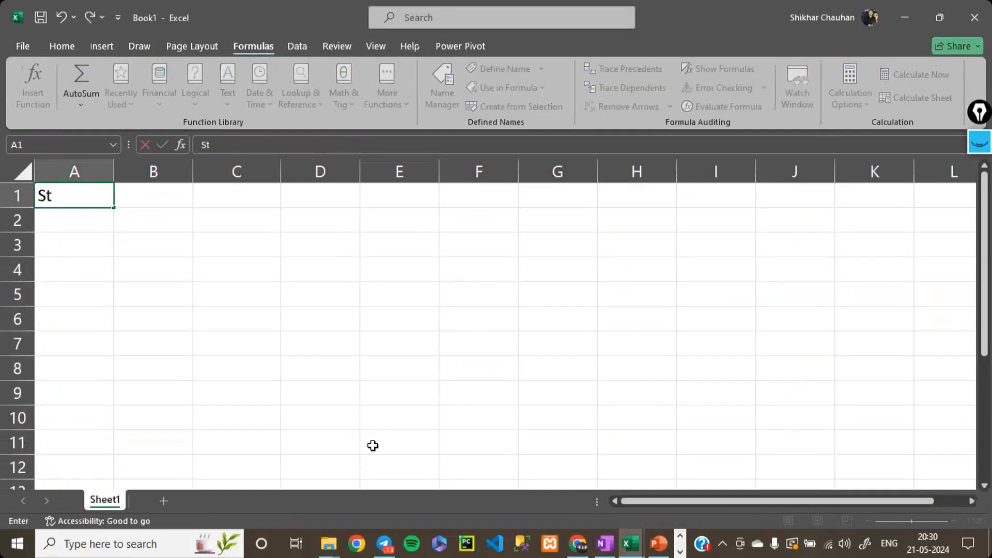
{"action": "type", "text": "udent Name"}
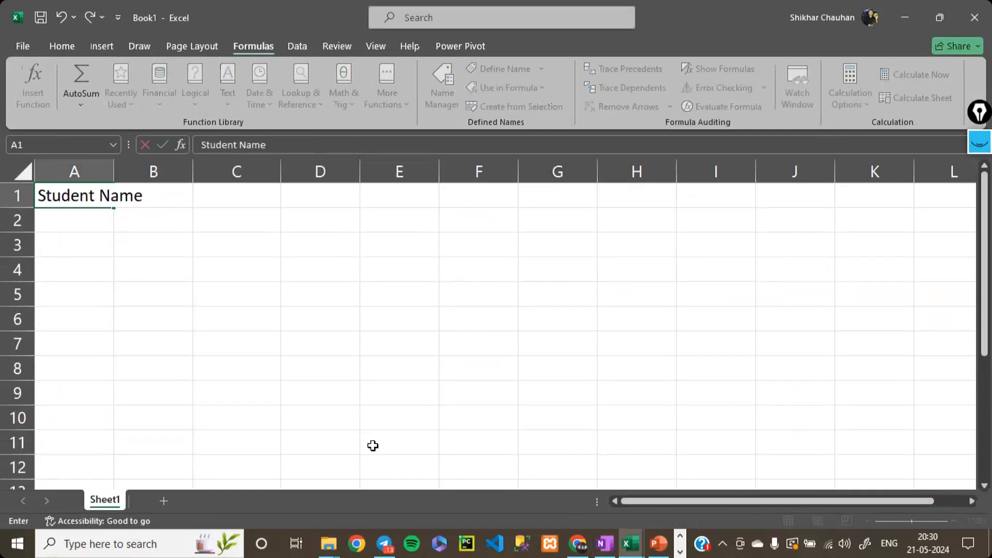
{"action": "key", "text": "Return"}
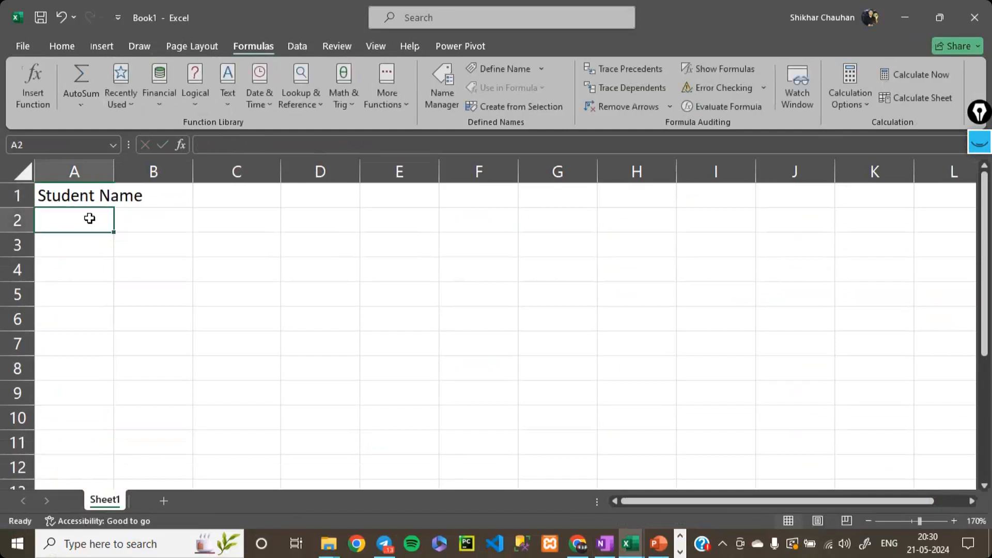
{"action": "double_click", "coordinate": [114, 172]}
- Enter the subject headings PHY, CHEM and BIO in cells B1 to D1
{"action": "left_click", "coordinate": [181, 203]}
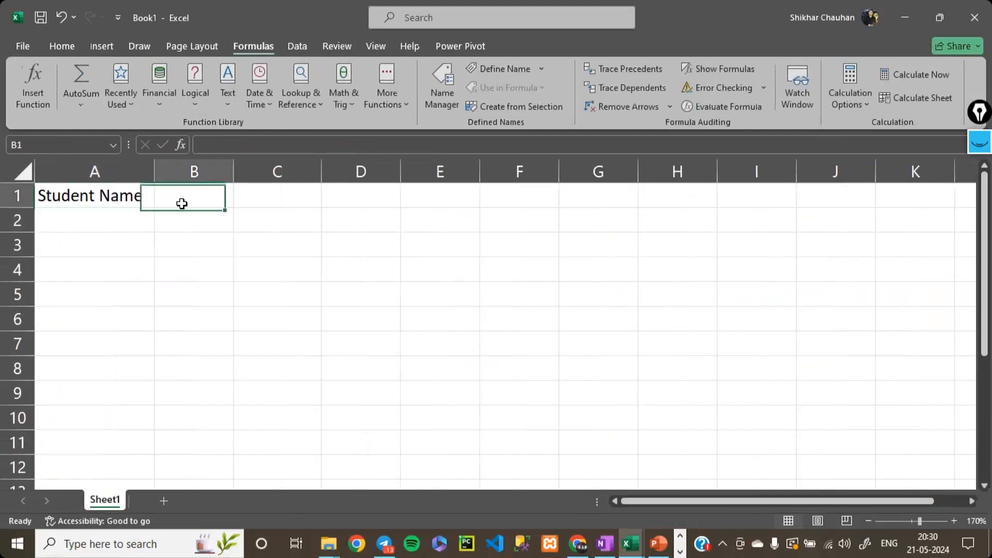
{"action": "type", "text": "PHY"}
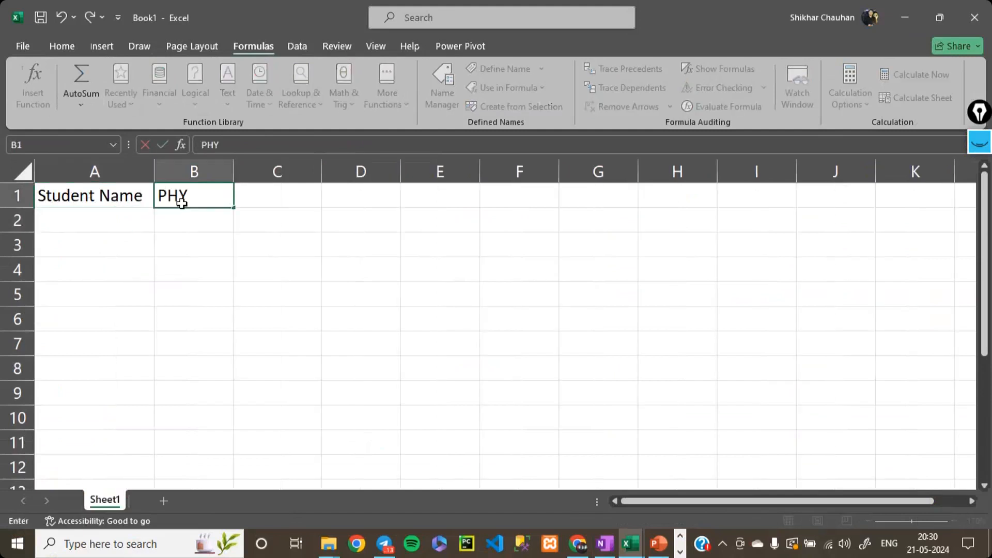
{"action": "key", "text": "Tab"}
{"action": "type", "text": "CHE<"}
{"action": "key", "text": "Tab"}
{"action": "key", "text": "BackSpace"}
{"action": "key", "text": "Left"}
{"action": "key", "text": "F2"}
{"action": "key", "text": "BackSpace"}
{"action": "type", "text": "M"}
{"action": "key", "text": "Tab"}
{"action": "type", "text": "BIA"}
{"action": "key", "text": "BackSpace"}
{"action": "type", "text": "O"}
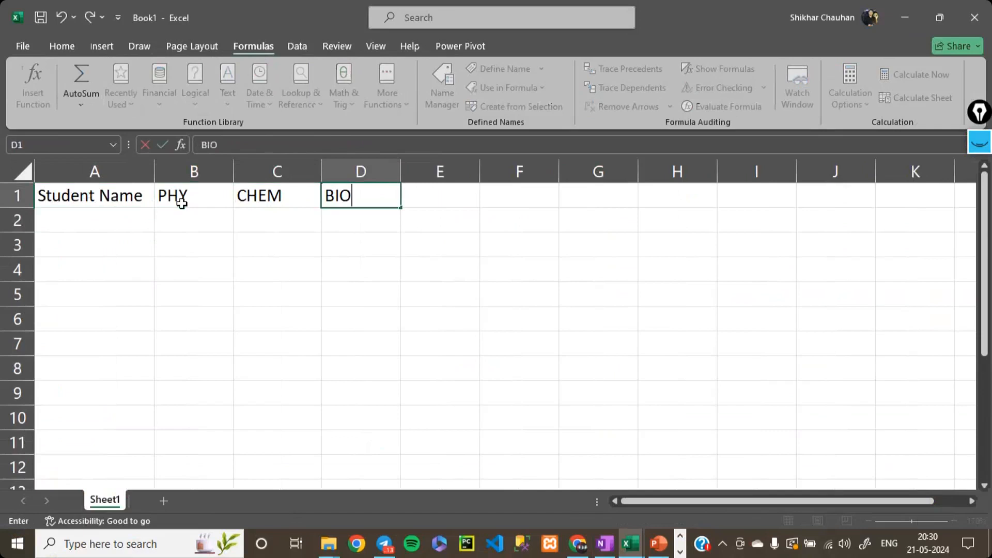
{"action": "key", "text": "Tab"}
- Enter the subject headings MATHS and CS in cells E1 and F1
{"action": "type", "text": "Maths"}
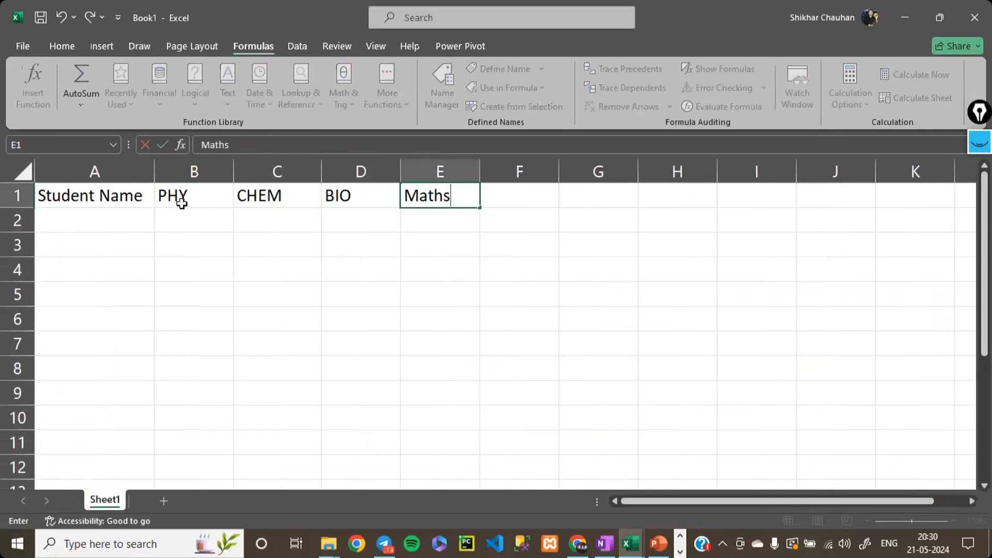
{"action": "key", "text": "BackSpace"}
{"action": "key", "text": "BackSpace"}
{"action": "key", "text": "BackSpace"}
{"action": "key", "text": "BackSpace"}
{"action": "type", "text": "ATHS"}
{"action": "key", "text": "Tab"}
{"action": "type", "text": "CS"}
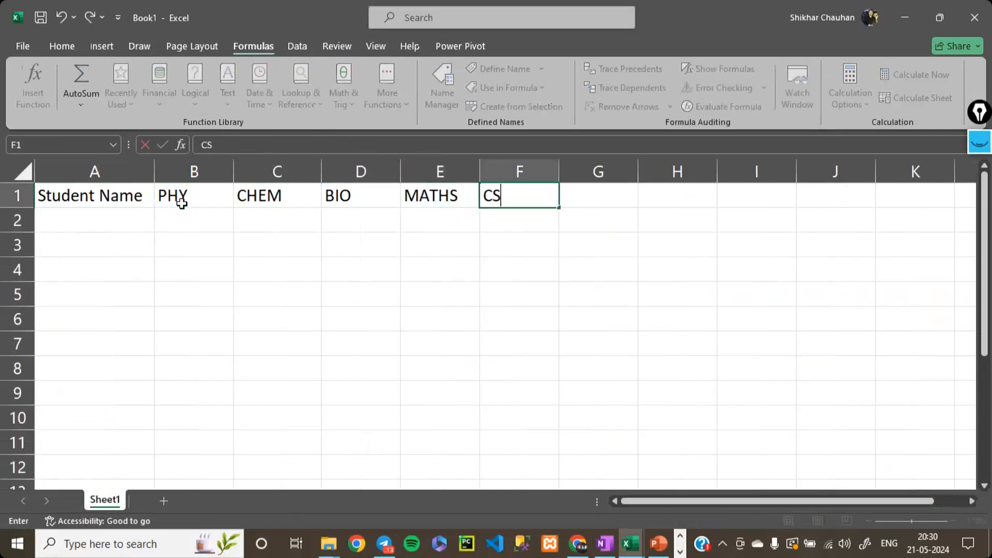
{"action": "key", "text": "Return"}
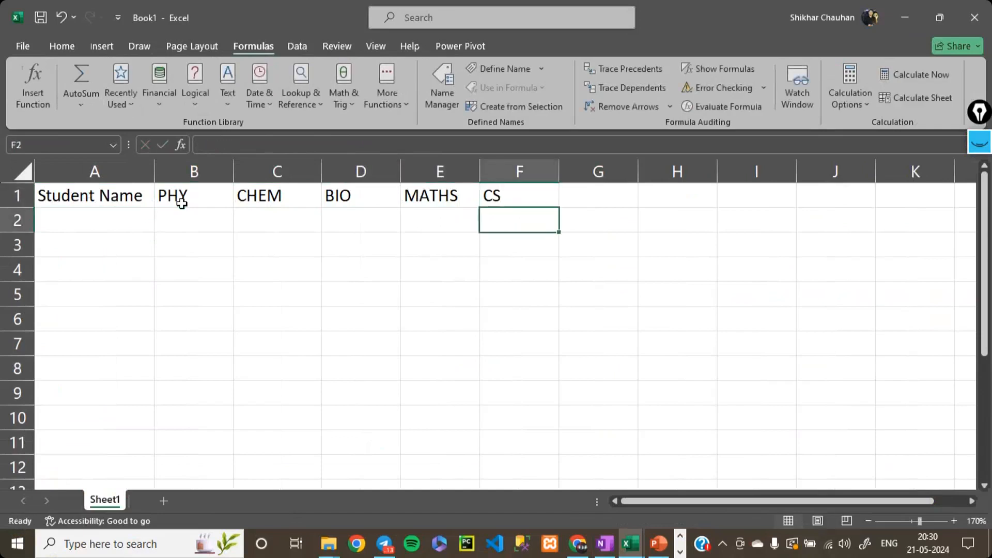
- Go through the subject headings in row 1 cell by cell to review them
{"action": "key", "text": "Up"}
{"action": "key", "text": "Left"}
{"action": "key", "text": "Left"}
{"action": "key", "text": "Left"}
{"action": "key", "text": "Left"}
{"action": "key", "text": "Left"}
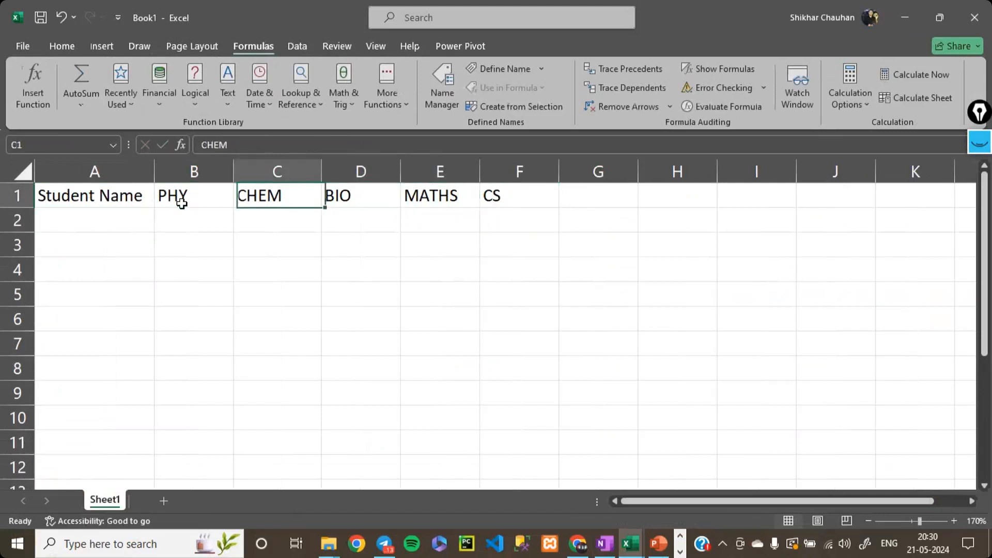
{"action": "key", "text": "Right"}
{"action": "key", "text": "Right"}
{"action": "key", "text": "Right"}
{"action": "key", "text": "Right"}
{"action": "key", "text": "Right"}
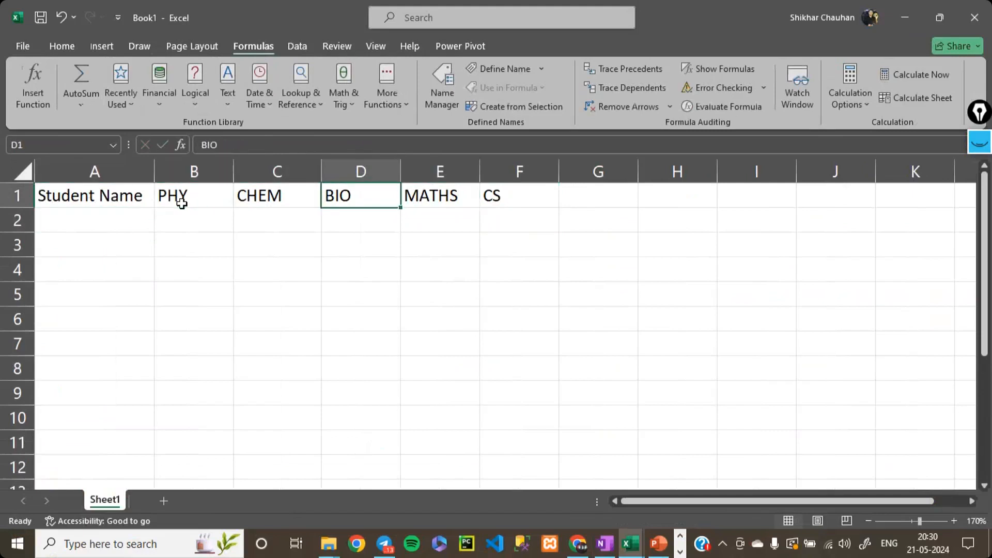
{"action": "key", "text": "Left"}
{"action": "key", "text": "Left"}
{"action": "key", "text": "Left"}
{"action": "key", "text": "Left"}
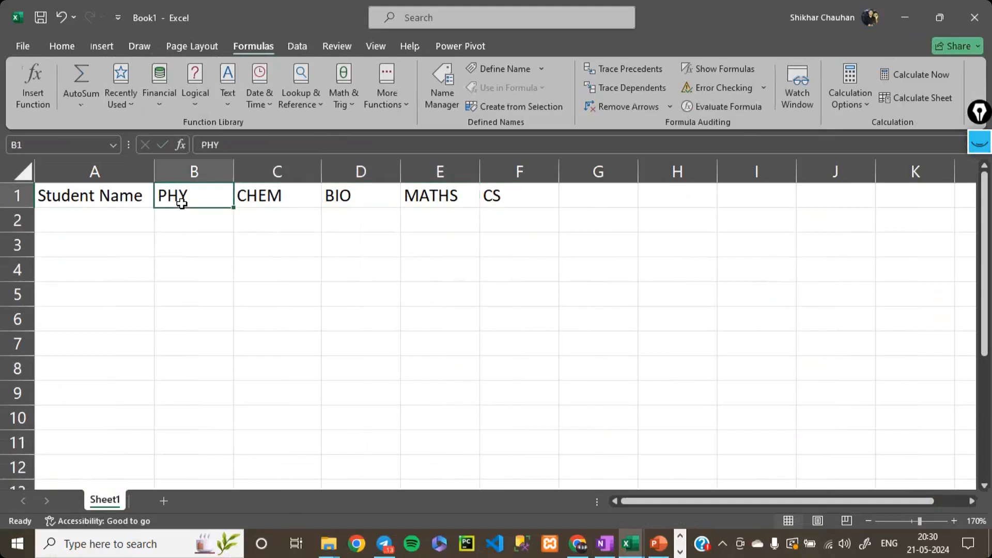
- Enter the headings Total, Percentage and Grade in cells G1 to I1 and fit the width of column H to its heading
{"action": "key", "text": "Right"}
{"action": "key", "text": "Right"}
{"action": "key", "text": "Right"}
{"action": "key", "text": "Right"}
{"action": "key", "text": "Right"}
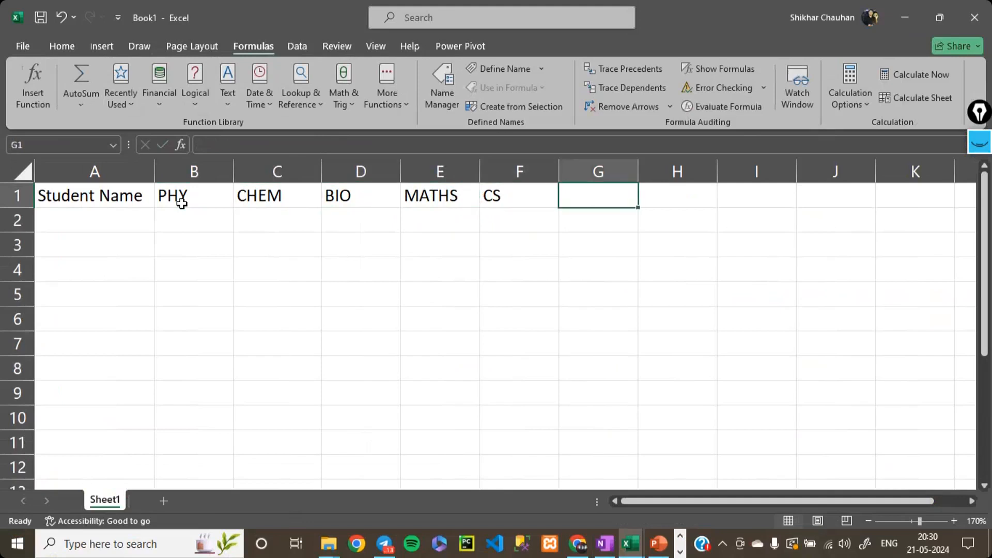
{"action": "type", "text": "Total"}
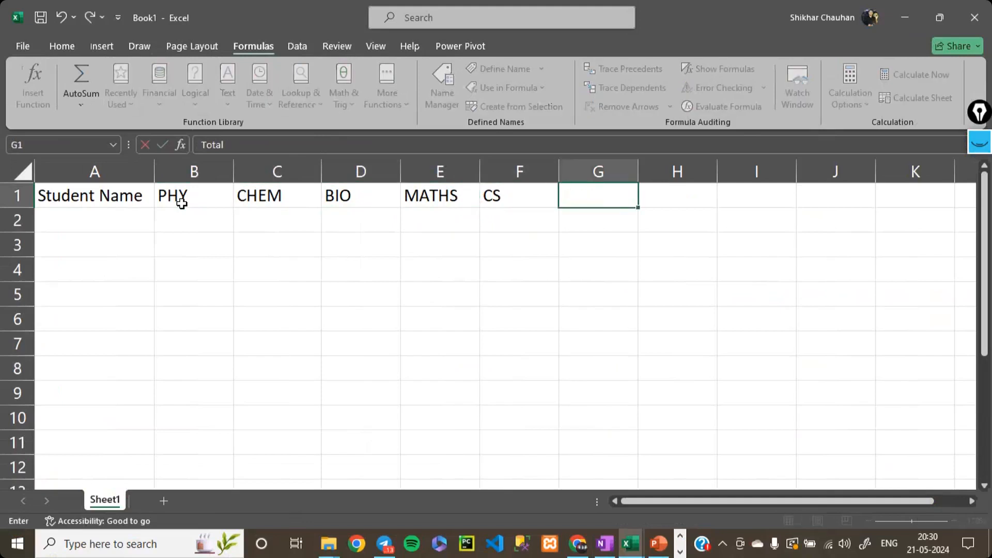
{"action": "key", "text": "Tab"}
{"action": "type", "text": "P"}
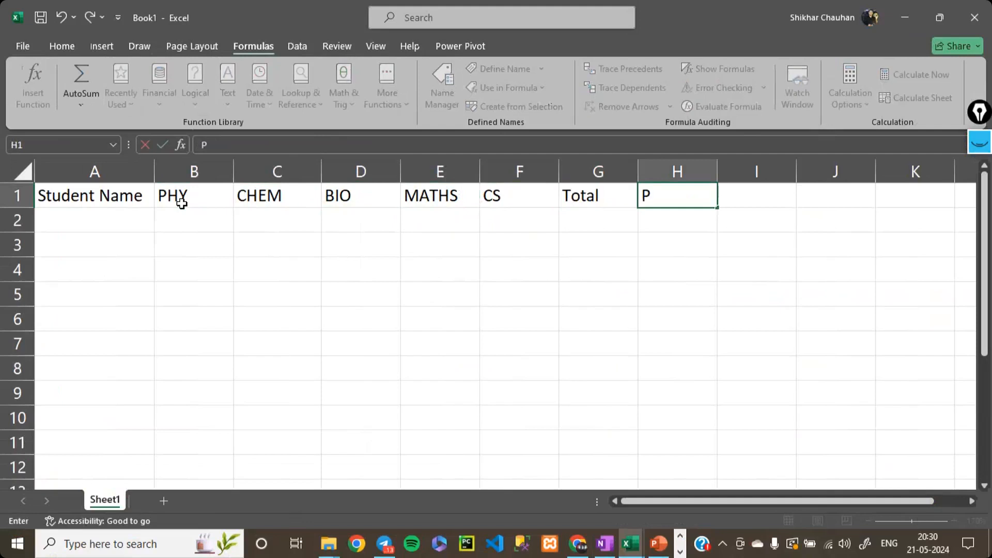
{"action": "type", "text": "ercentage"}
{"action": "key", "text": "Tab"}
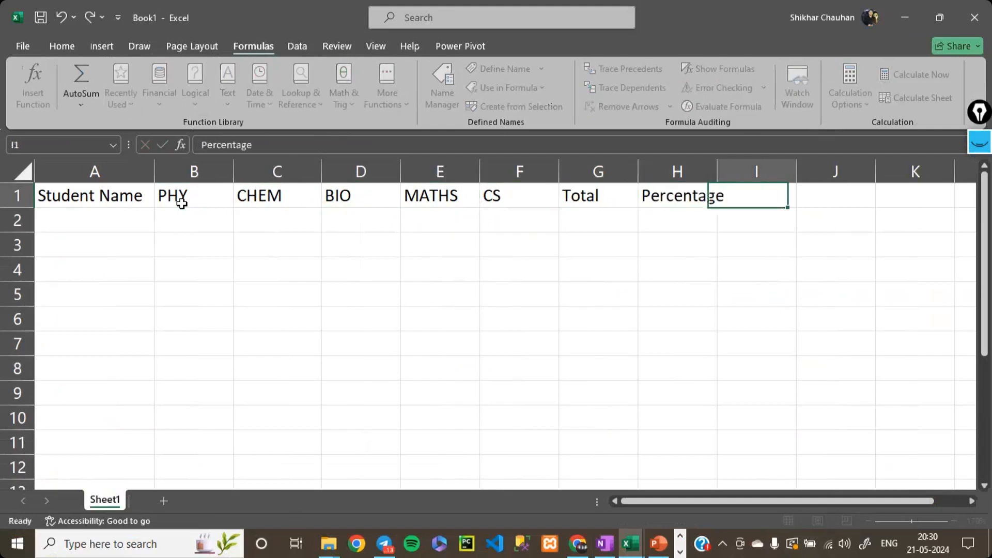
{"action": "type", "text": "Grade"}
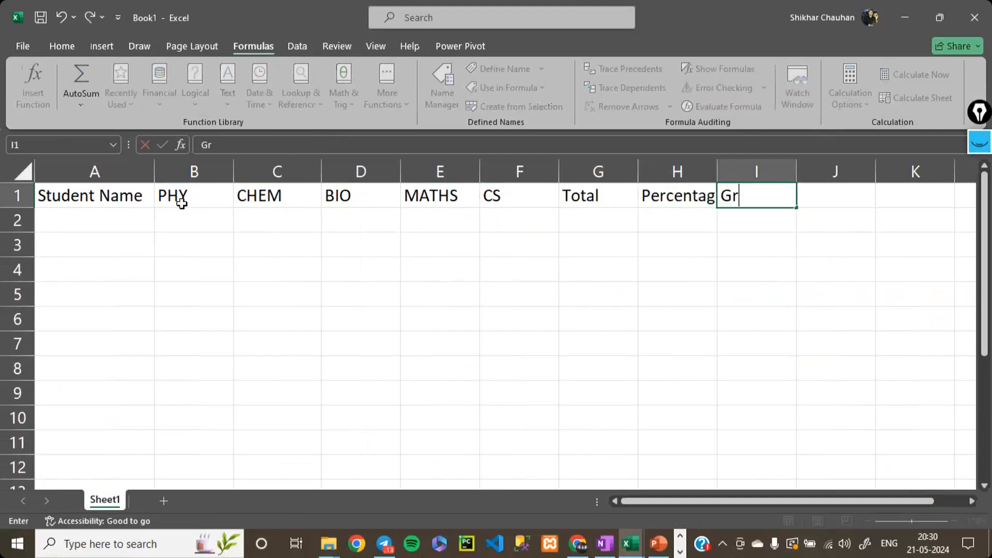
{"action": "double_click", "coordinate": [719, 163]}
- Enter the first student's name in cell A2
{"action": "left_click", "coordinate": [108, 215]}
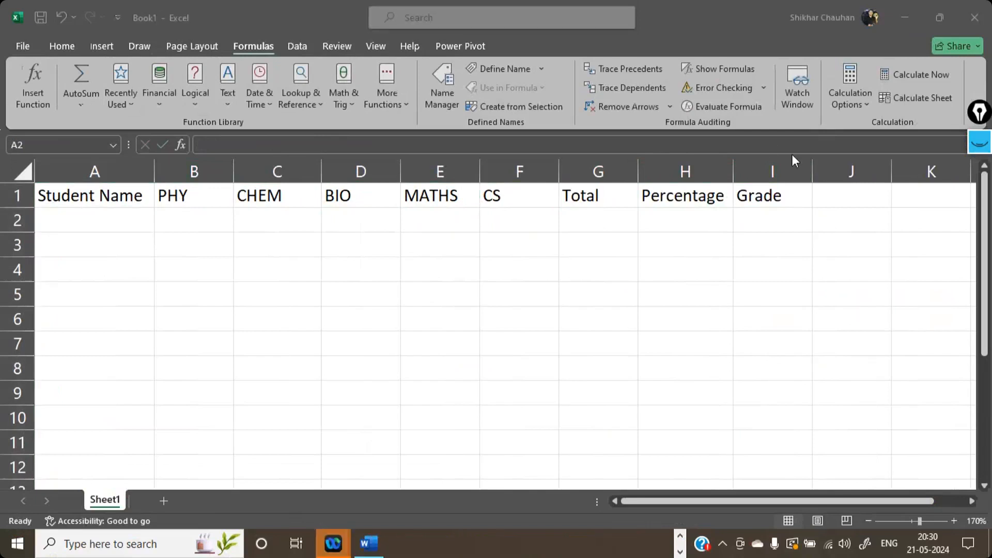
{"action": "left_click", "coordinate": [113, 218]}
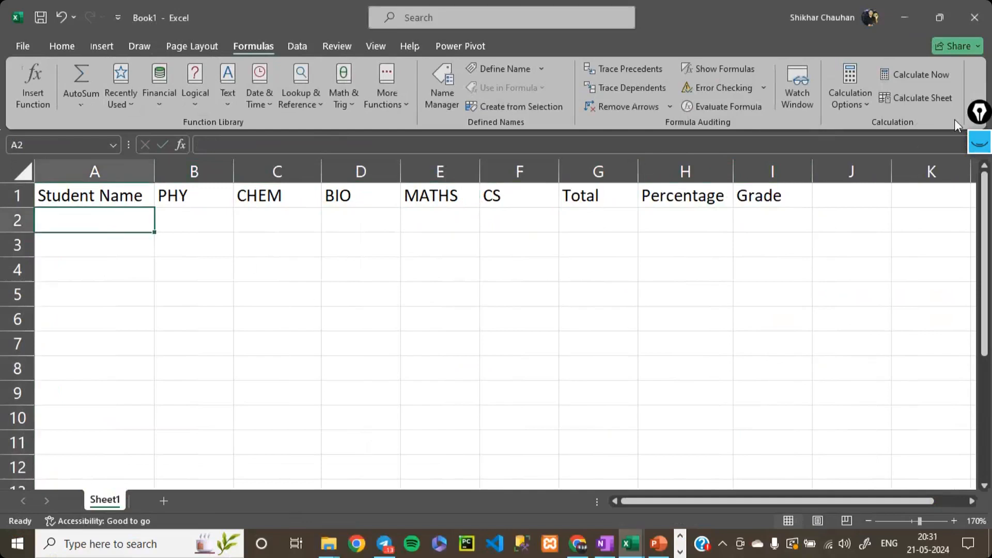
{"action": "left_click", "coordinate": [955, 327]}
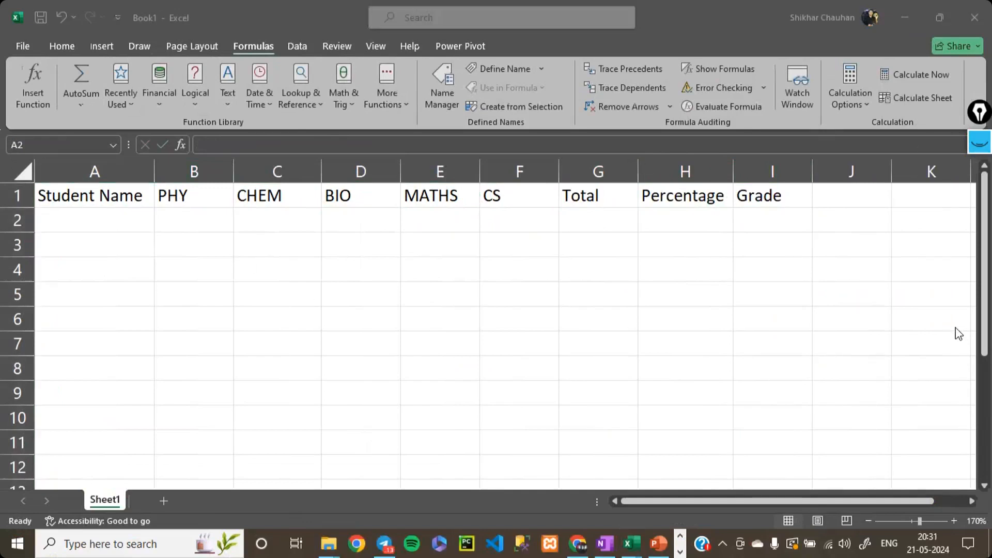
{"action": "left_click", "coordinate": [804, 183]}
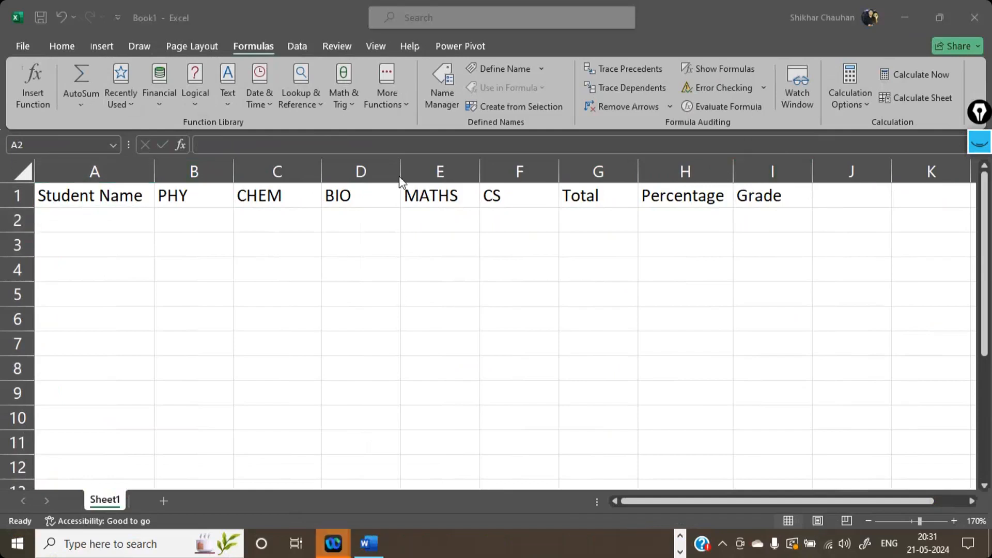
{"action": "left_click", "coordinate": [117, 213]}
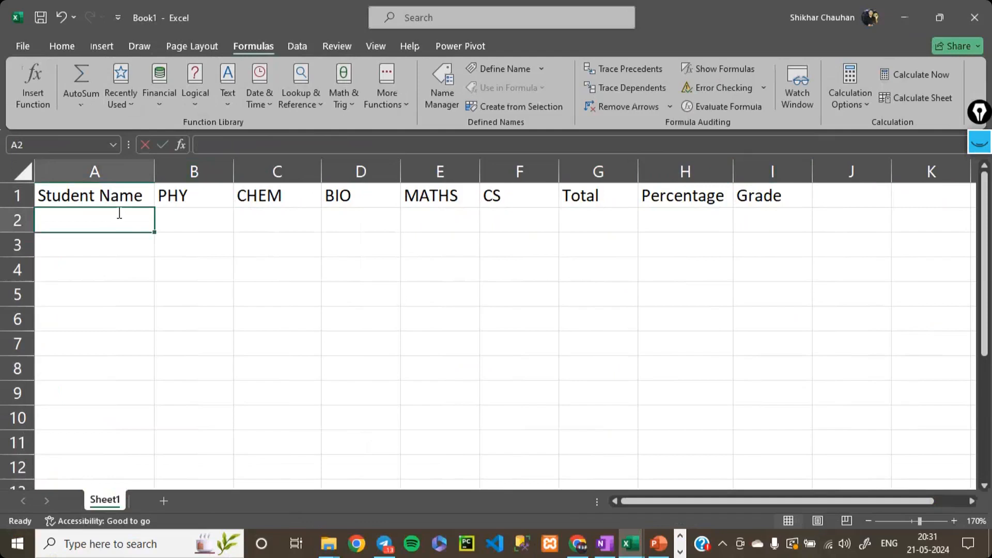
{"action": "type", "text": "Prince"}
{"action": "key", "text": "Tab"}
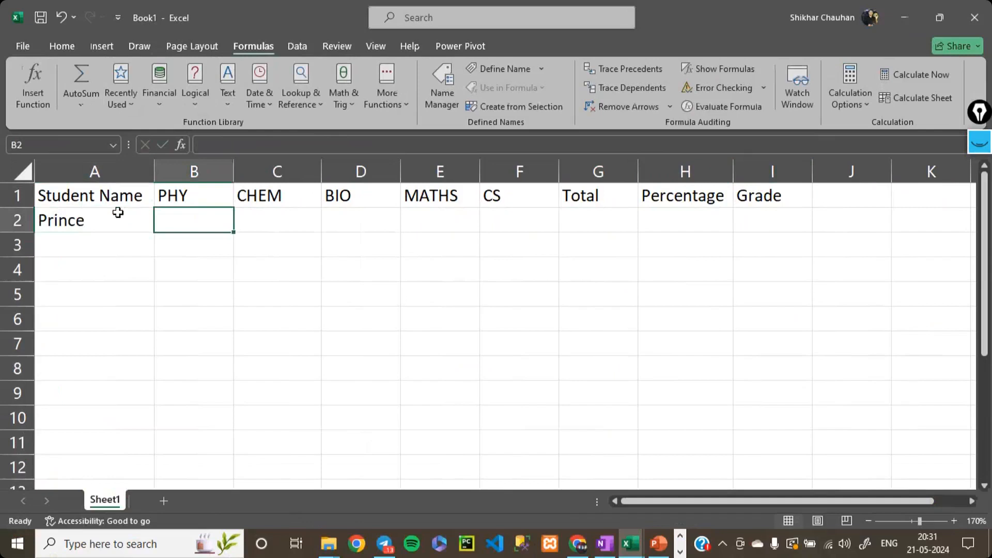
- Go through the mark cells B2 to F2 to point out the student's entry for each subject
{"action": "left_click", "coordinate": [431, 221]}
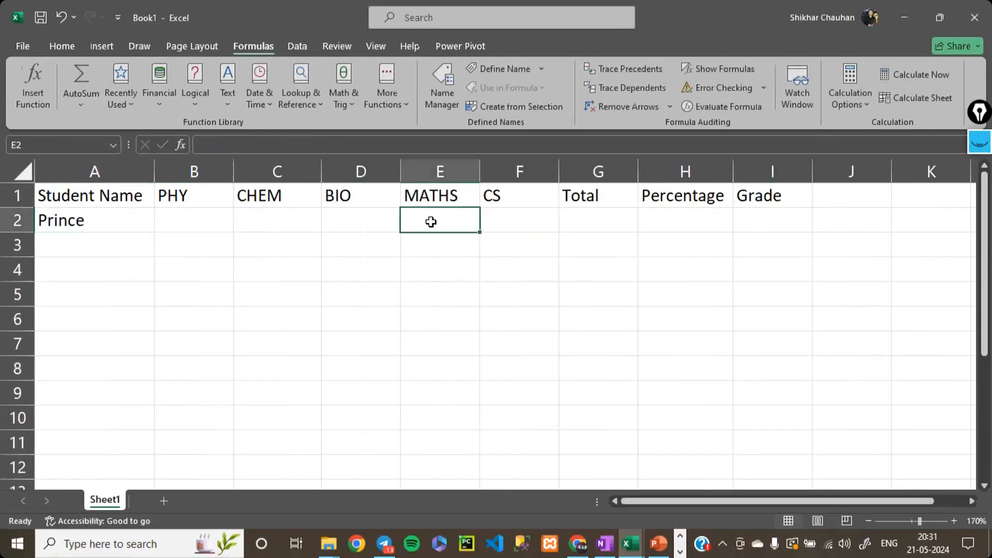
{"action": "left_click", "coordinate": [532, 232]}
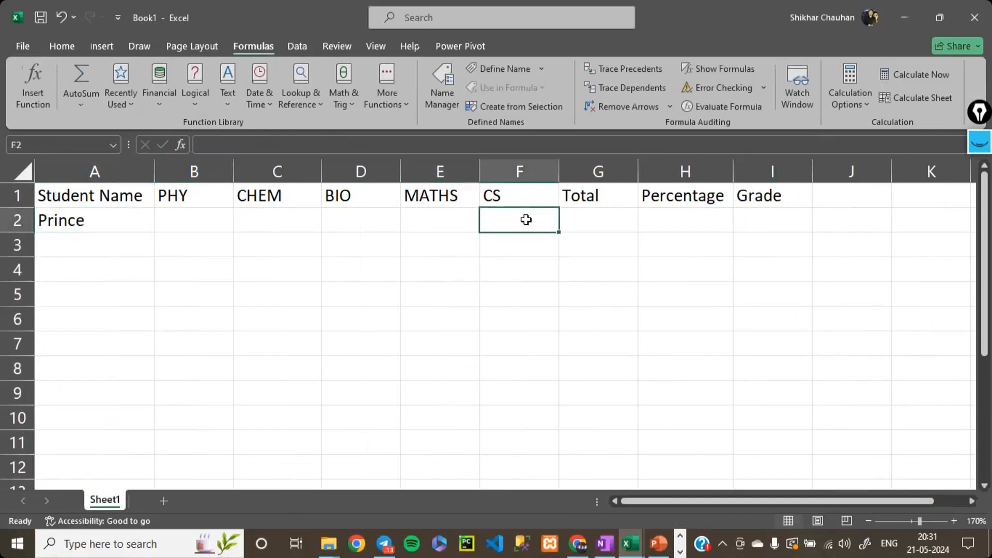
{"action": "left_click", "coordinate": [200, 221]}
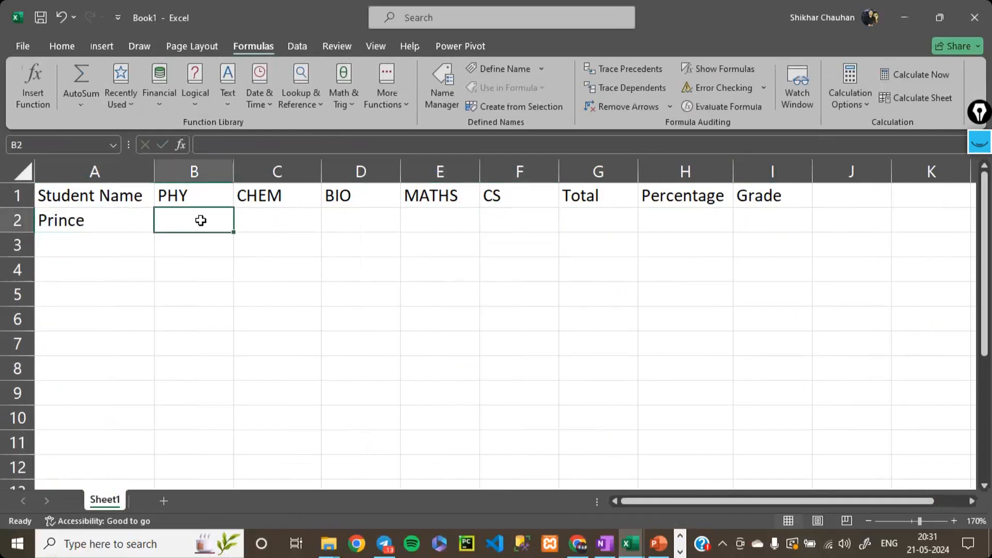
{"action": "left_click", "coordinate": [290, 224]}
{"action": "left_click", "coordinate": [397, 228]}
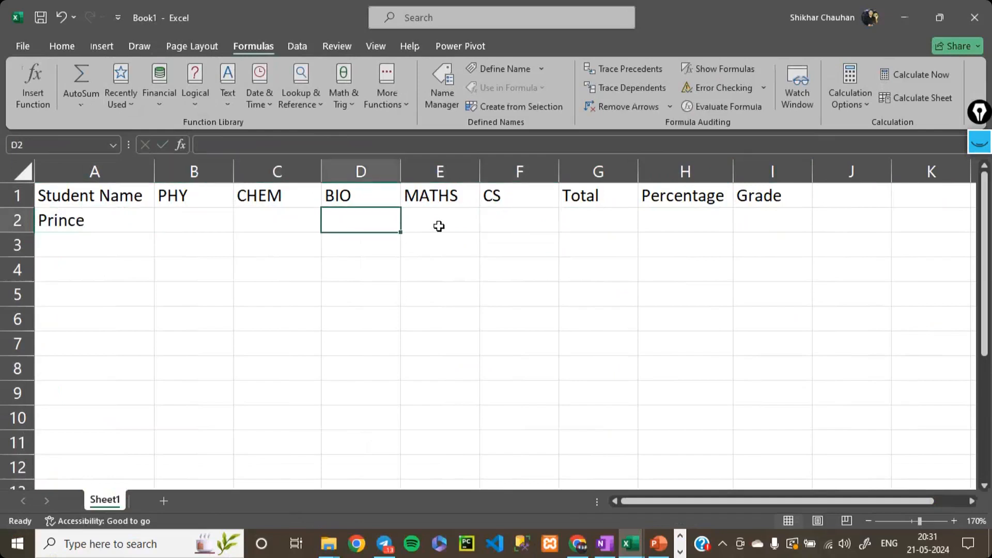
{"action": "left_click", "coordinate": [444, 226]}
{"action": "left_click", "coordinate": [526, 221]}
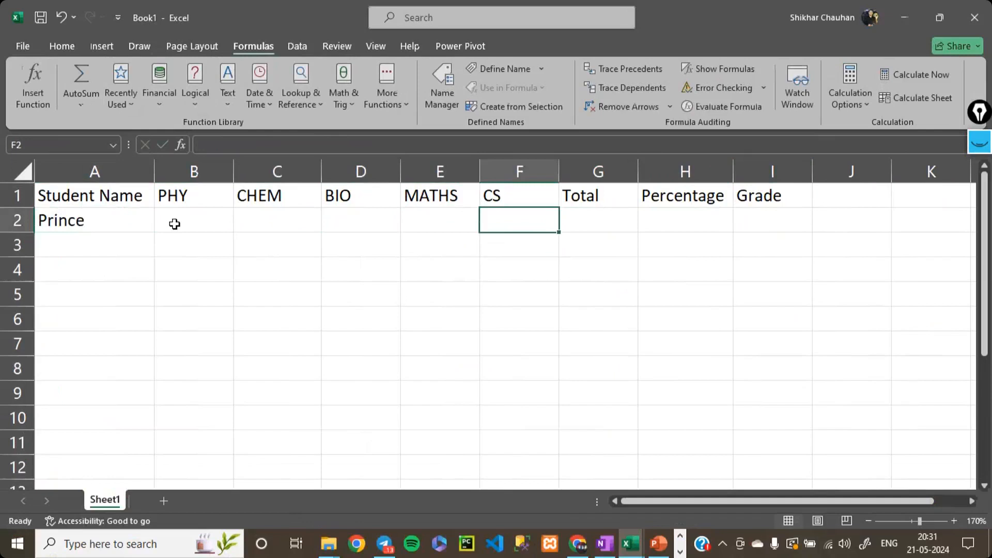
{"action": "left_click", "coordinate": [201, 222]}
{"action": "left_click", "coordinate": [259, 218]}
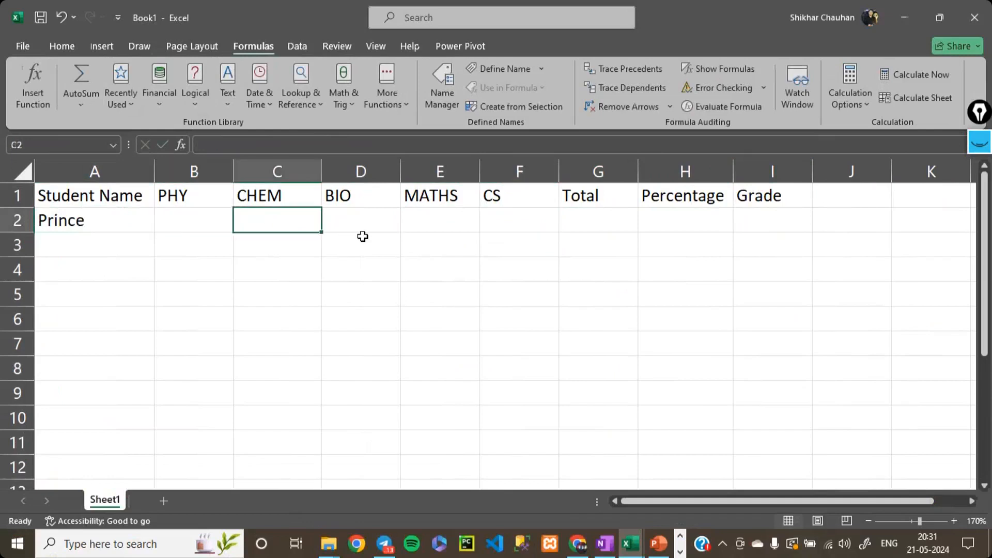
{"action": "left_click", "coordinate": [364, 227]}
{"action": "left_click", "coordinate": [454, 217]}
{"action": "left_click", "coordinate": [514, 220]}
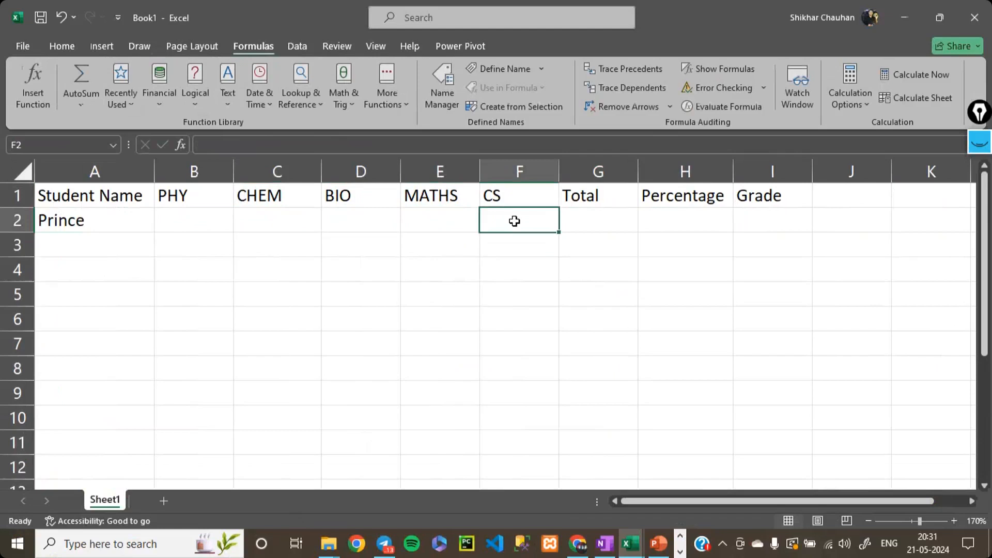
- Enter the sample marks 67698, 56465, 234 and -78687 in cells B2 to E2
{"action": "left_click", "coordinate": [205, 233]}
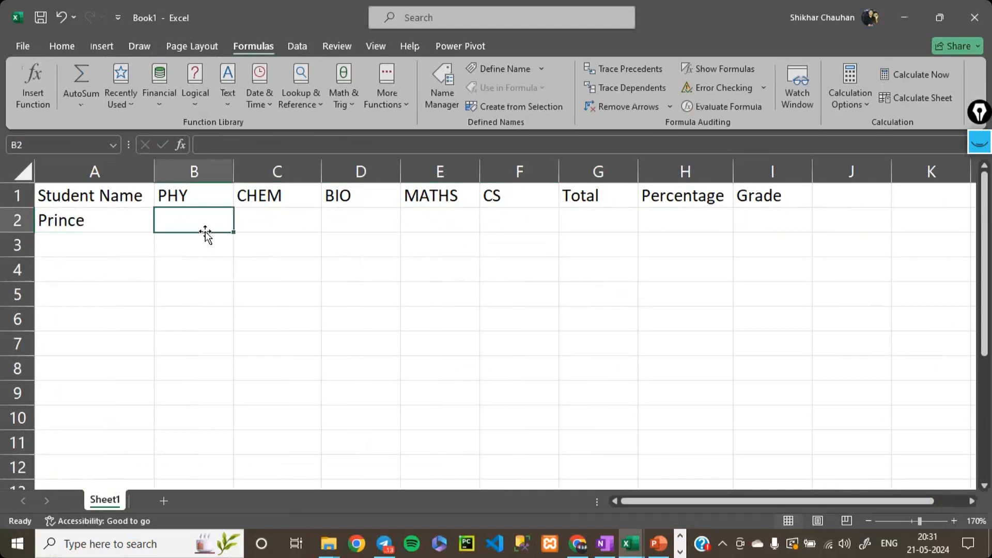
{"action": "type", "text": "67698"}
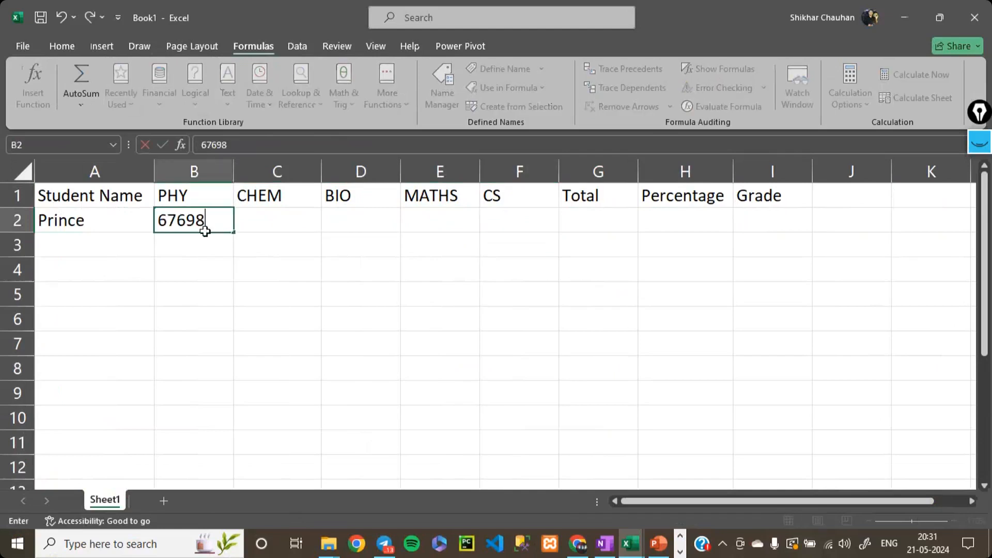
{"action": "key", "text": "Tab"}
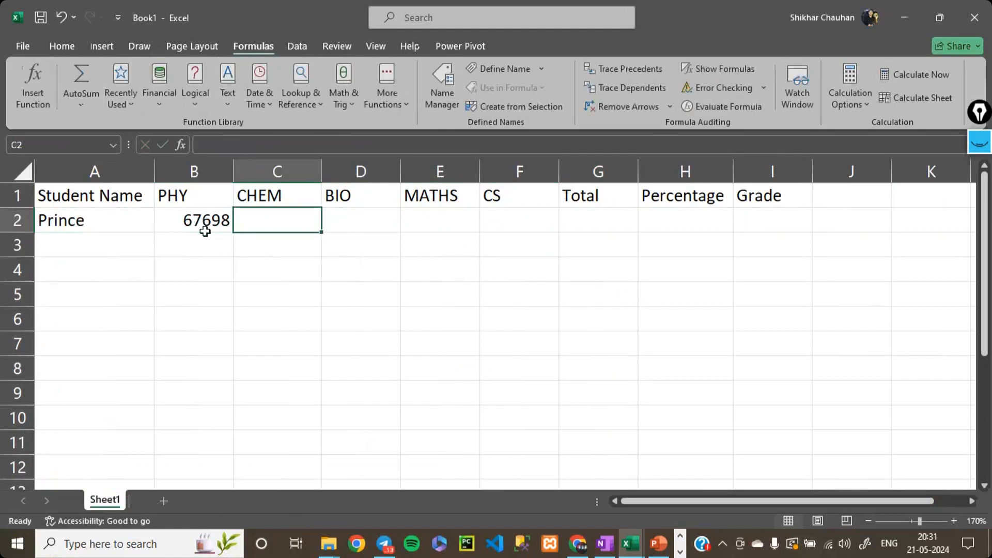
{"action": "type", "text": "56465"}
{"action": "key", "text": "Tab"}
{"action": "type", "text": "234"}
{"action": "key", "text": "Tab"}
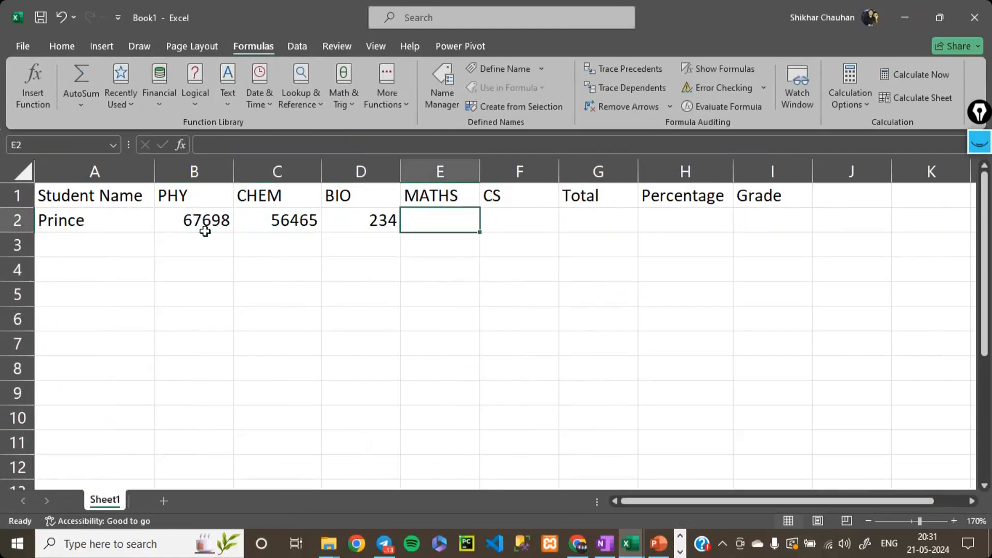
{"action": "type", "text": "-78687"}
{"action": "key", "text": "Return"}
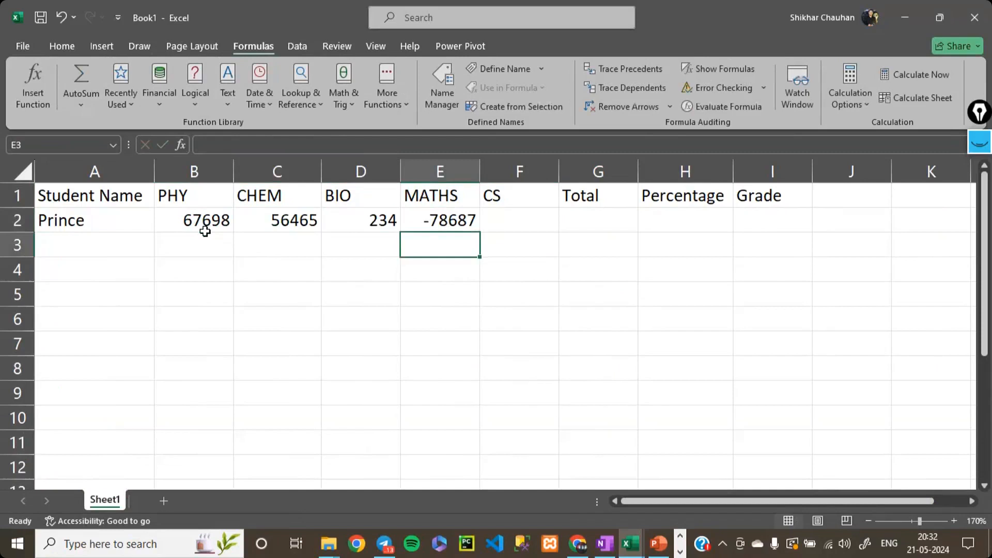
- Clear the sample marks from cells B2 to F2
{"action": "left_click_drag", "start_coordinate": [194, 223], "coordinate": [499, 220]}
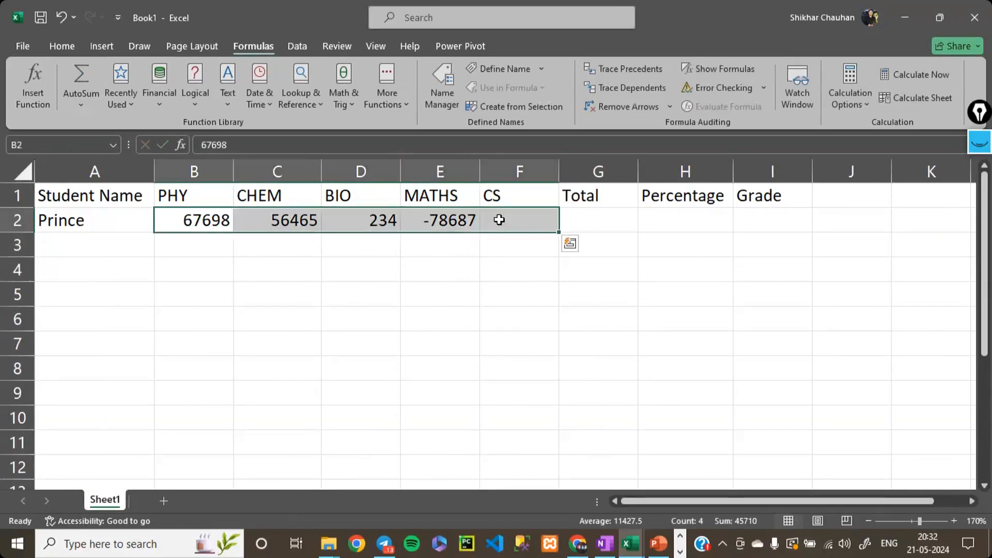
{"action": "key", "text": "Delete"}
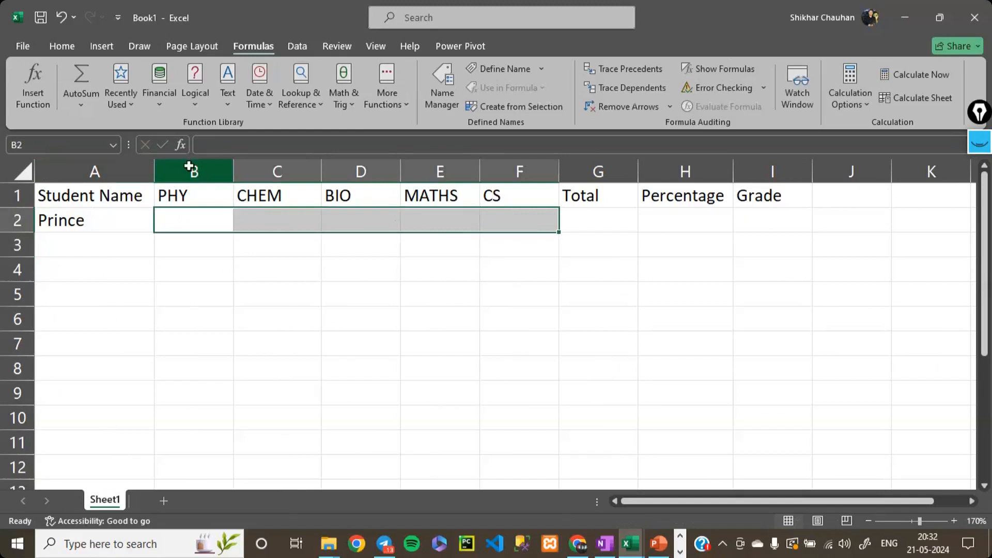
- Open the Data Validation settings for the subject columns B to F
{"action": "left_click_drag", "start_coordinate": [189, 166], "coordinate": [508, 163]}
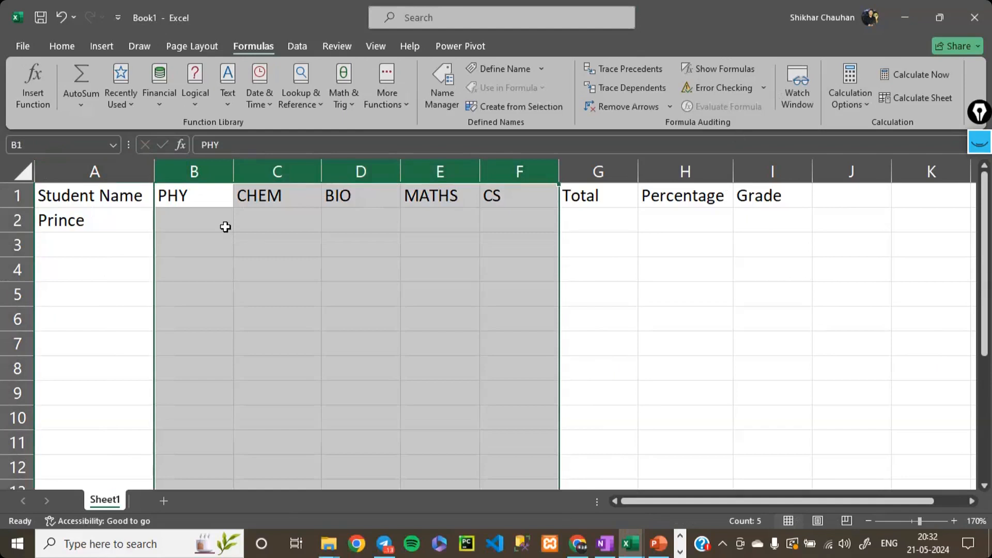
{"action": "left_click", "coordinate": [303, 51]}
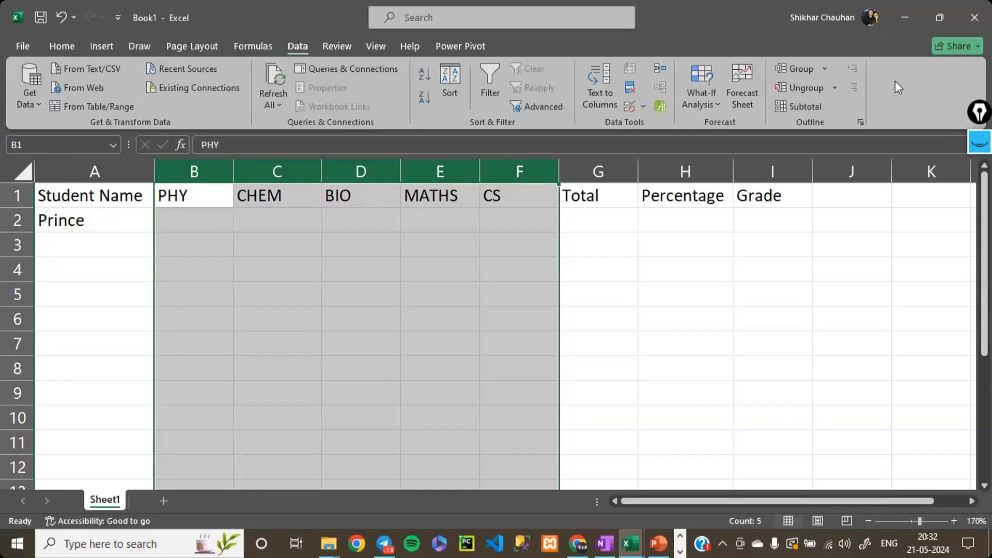
{"action": "key", "text": "alt+Tab"}
{"action": "left_click", "coordinate": [705, 122]}
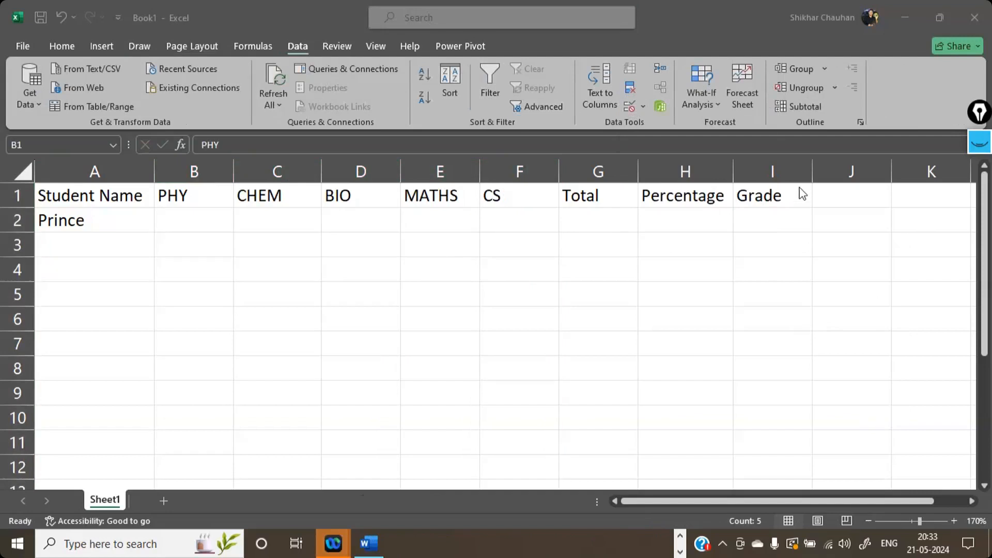
{"action": "left_click", "coordinate": [819, 115]}
{"action": "left_click_drag", "start_coordinate": [187, 172], "coordinate": [493, 170]}
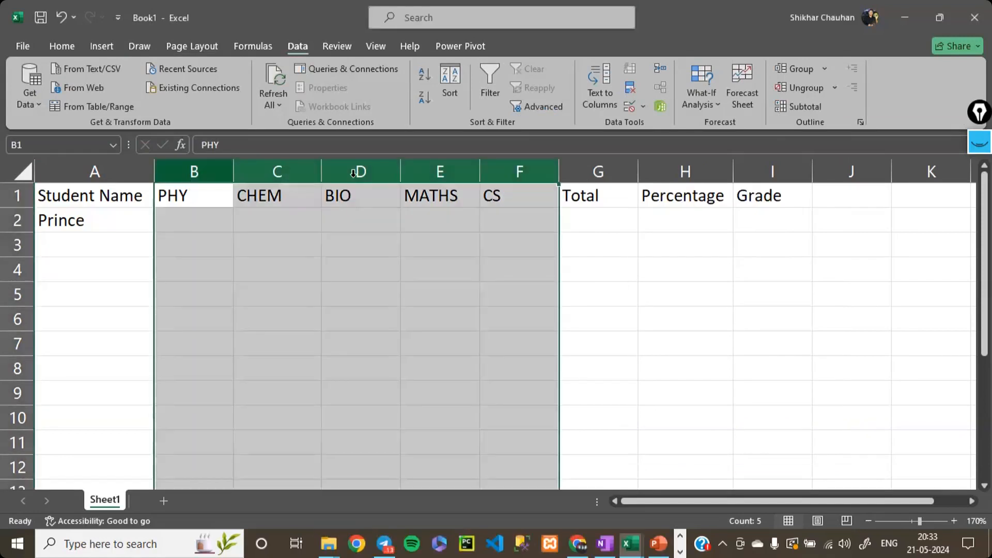
{"action": "left_click", "coordinate": [629, 105]}
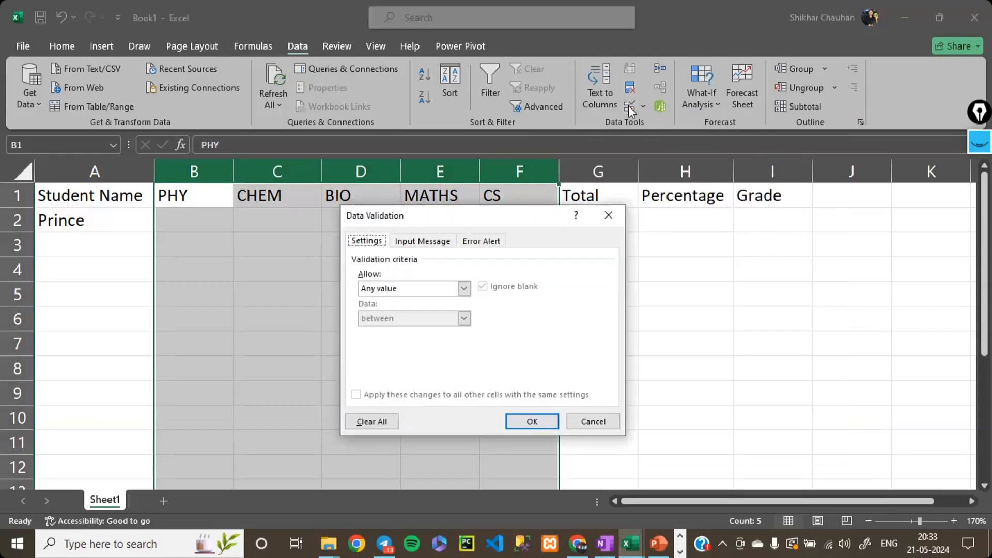
{"action": "left_click_drag", "start_coordinate": [479, 215], "coordinate": [517, 156]}
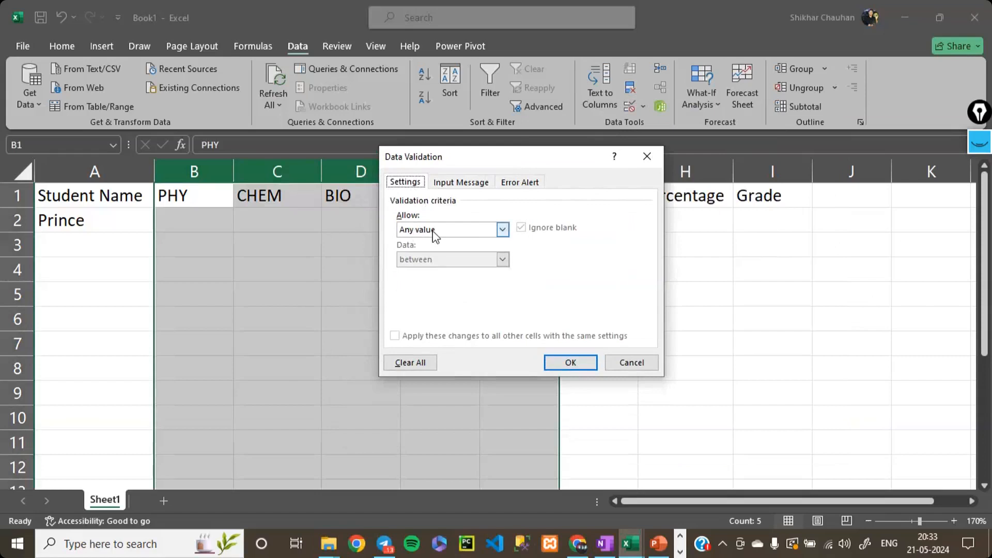
- Set the validation criteria to allow only whole numbers between a minimum of 0 and a maximum of 100
{"action": "left_click", "coordinate": [502, 230]}
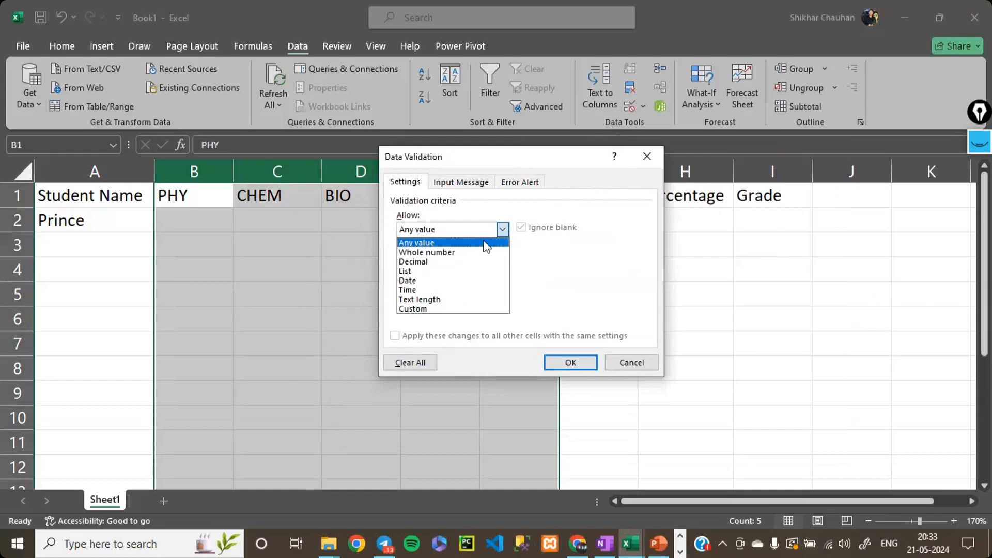
{"action": "left_click", "coordinate": [468, 252]}
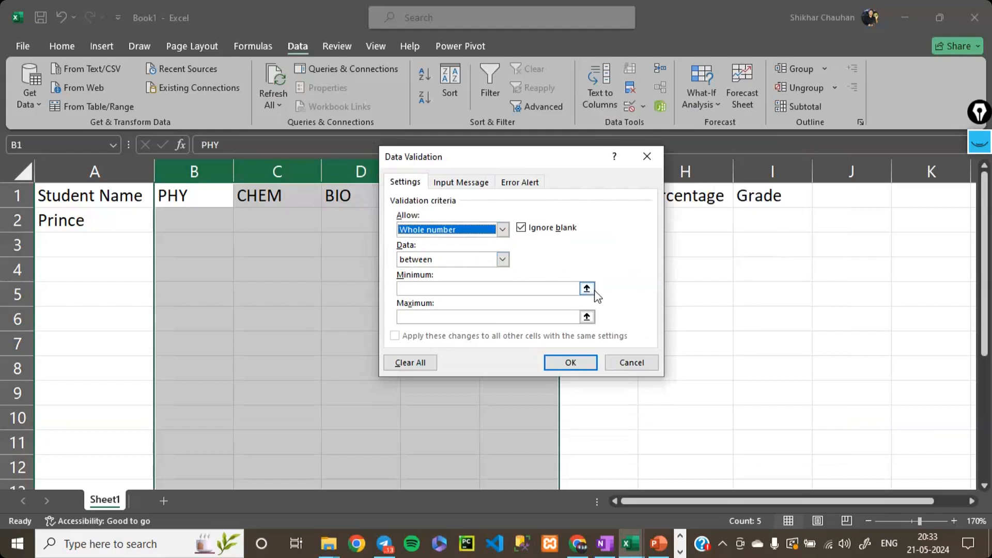
{"action": "left_click", "coordinate": [517, 289]}
{"action": "type", "text": "0"}
{"action": "left_click", "coordinate": [488, 317]}
{"action": "type", "text": "1"}
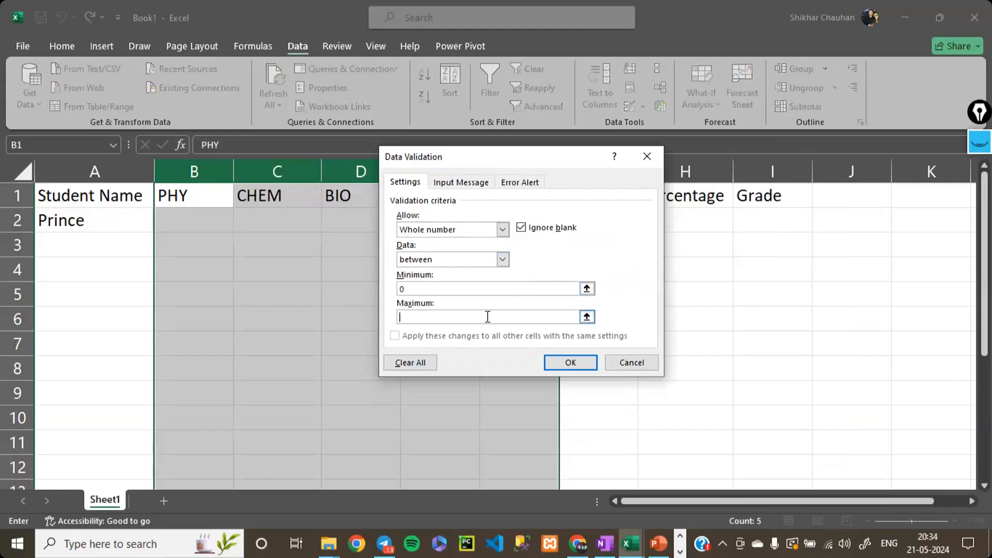
{"action": "type", "text": "00"}
- Set the title of the validation input message to Alert
{"action": "left_click", "coordinate": [467, 184]}
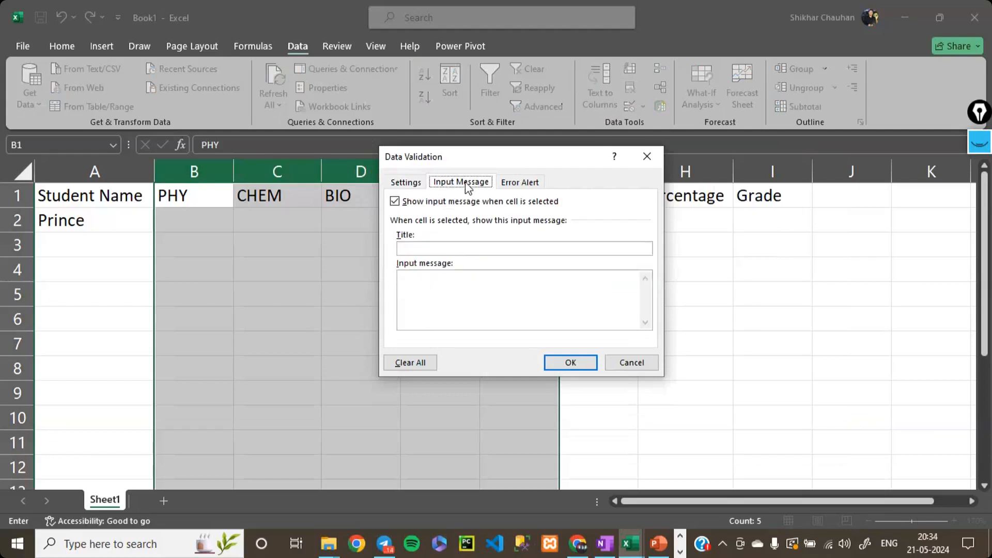
{"action": "left_click", "coordinate": [421, 249]}
{"action": "type", "text": "Warnin"}
{"action": "key", "text": "BackSpace"}
{"action": "key", "text": "BackSpace"}
{"action": "key", "text": "BackSpace"}
{"action": "key", "text": "BackSpace"}
{"action": "key", "text": "BackSpace"}
{"action": "key", "text": "BackSpace"}
{"action": "type", "text": "Alert"}
- Write "Input the number between 0 and 100" as the validation input message
{"action": "left_click", "coordinate": [438, 281]}
{"action": "type", "text": "Raneg"}
{"action": "key", "text": "BackSpace"}
{"action": "key", "text": "BackSpace"}
{"action": "key", "text": "BackSpace"}
{"action": "key", "text": "BackSpace"}
{"action": "key", "text": "BackSpace"}
{"action": "type", "text": "Input r"}
{"action": "key", "text": "BackSpace"}
{"action": "type", "text": "teh"}
{"action": "key", "text": "BackSpace"}
{"action": "key", "text": "BackSpace"}
{"action": "key", "text": "BackSpace"}
{"action": "type", "text": "the number "}
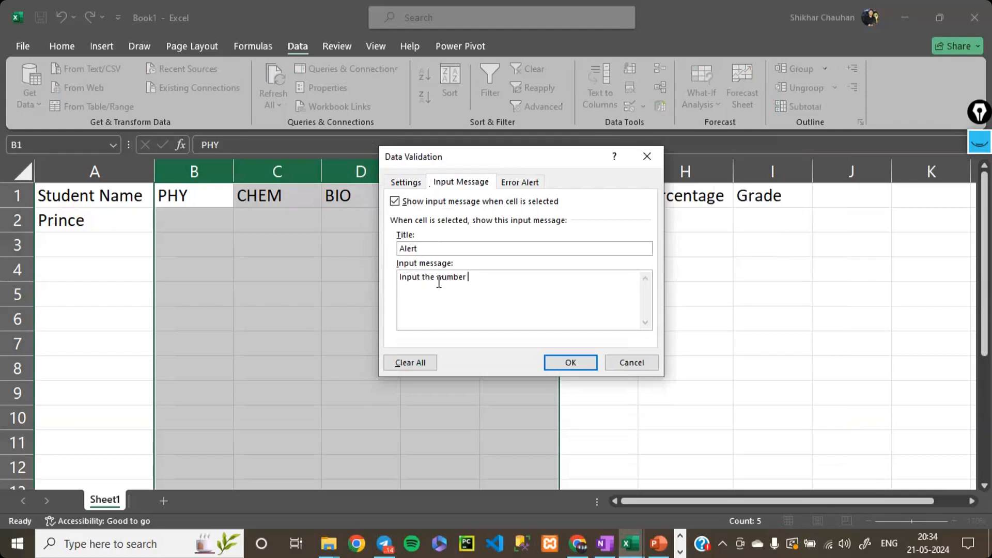
{"action": "type", "text": "between -"}
{"action": "key", "text": "BackSpace"}
{"action": "type", "text": "0 ans"}
{"action": "key", "text": "BackSpace"}
{"action": "key", "text": "BackSpace"}
{"action": "type", "text": "d 100"}
{"action": "key", "text": "BackSpace"}
{"action": "key", "text": "BackSpace"}
{"action": "type", "text": "00"}
- Set the validation's error alert style to Warning and its title to Error
{"action": "left_click", "coordinate": [521, 182]}
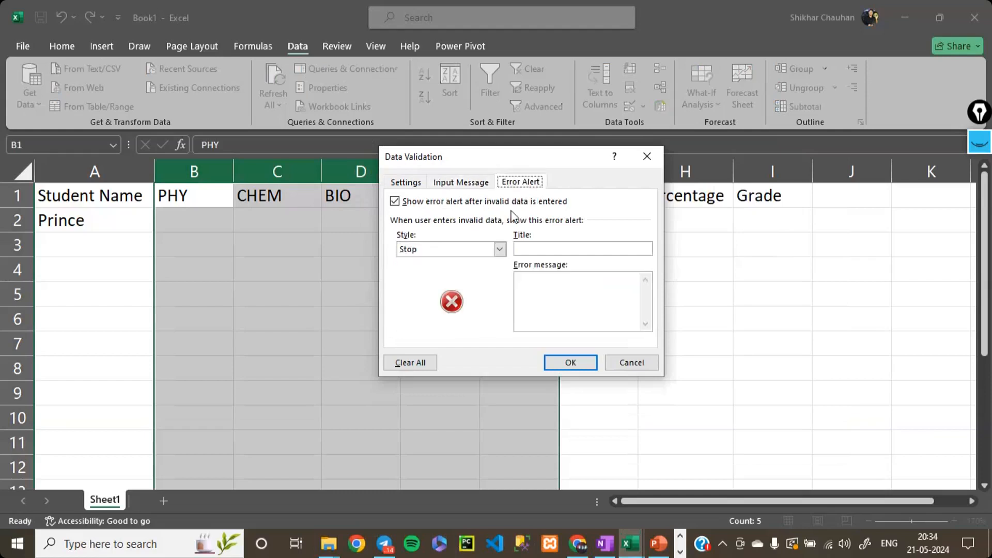
{"action": "left_click", "coordinate": [500, 249]}
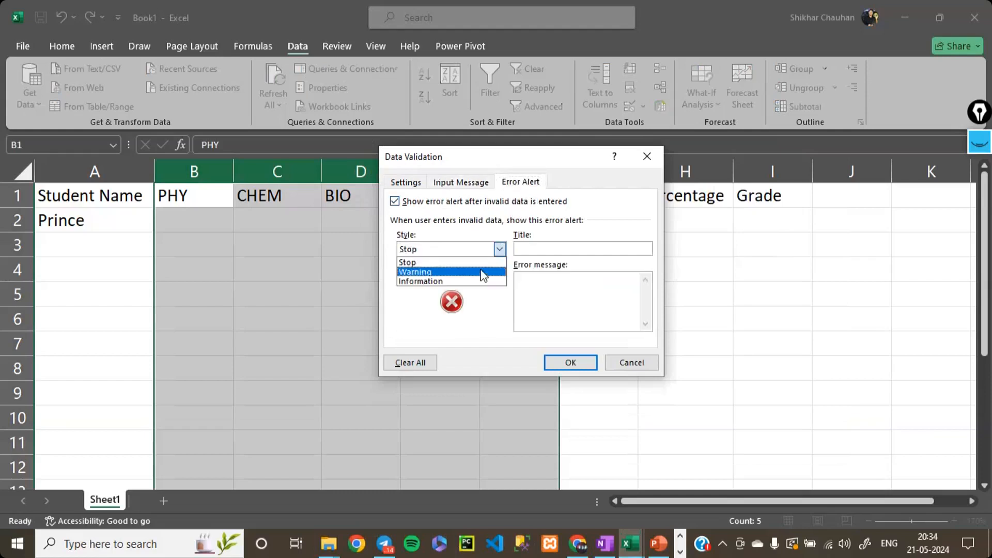
{"action": "left_click", "coordinate": [483, 272]}
{"action": "left_click", "coordinate": [499, 250]}
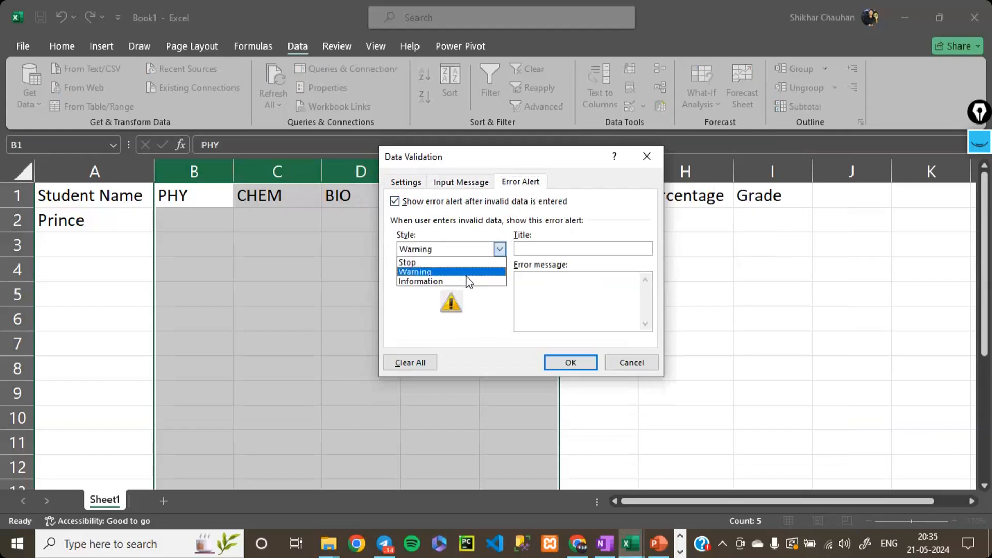
{"action": "left_click", "coordinate": [526, 253]}
{"action": "left_click", "coordinate": [546, 247]}
{"action": "type", "text": "Error"}
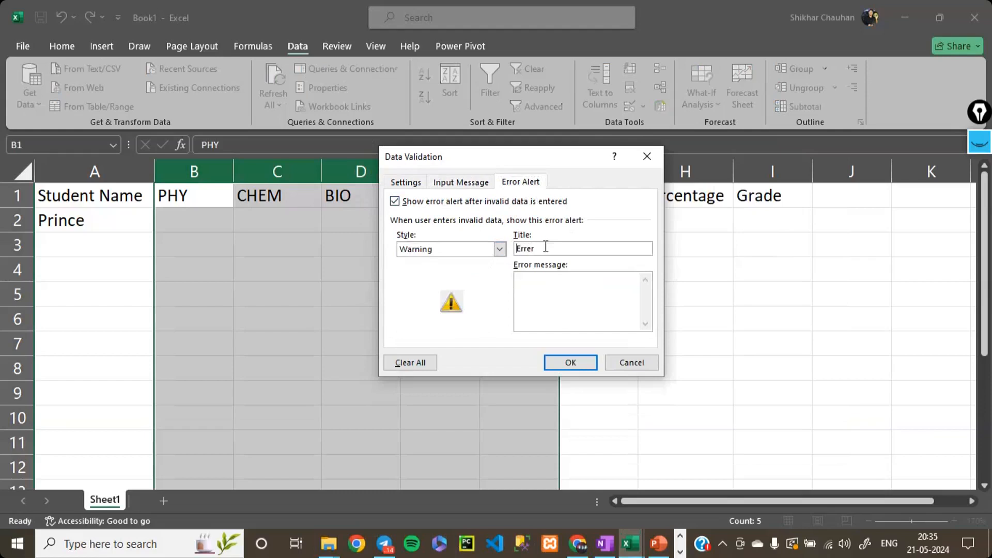
{"action": "type", "text": "or"}
{"action": "key", "text": "BackSpace"}
{"action": "key", "text": "BackSpace"}
- Write "You have inserted a wrong number" as the error message and apply the validation
{"action": "key", "text": "BackSpace"}
{"action": "key", "text": "BackSpace"}
{"action": "type", "text": "or"}
{"action": "type", "text": "You a"}
{"action": "key", "text": "BackSpace"}
{"action": "type", "text": "have inserte"}
{"action": "type", "text": "d a wrong num"}
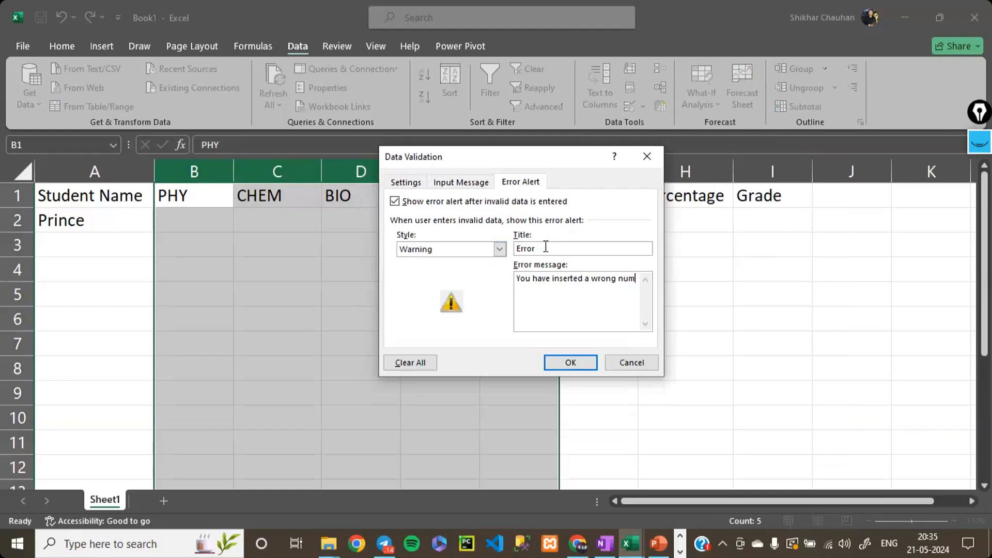
{"action": "type", "text": "ber"}
{"action": "left_click", "coordinate": [566, 362]}
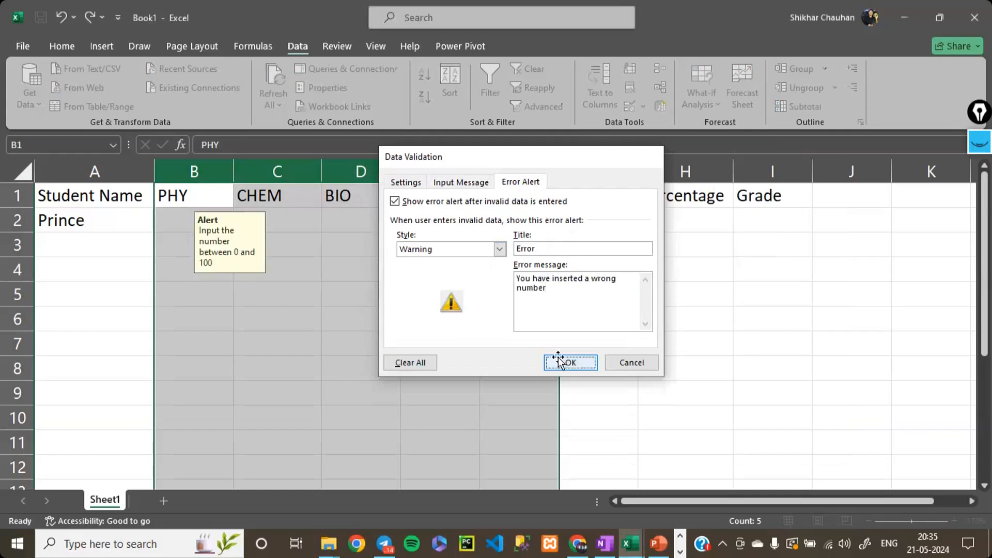
- Check where the input message appears by going through cells in the subject columns, the name column and the Total column
{"action": "left_click", "coordinate": [299, 276]}
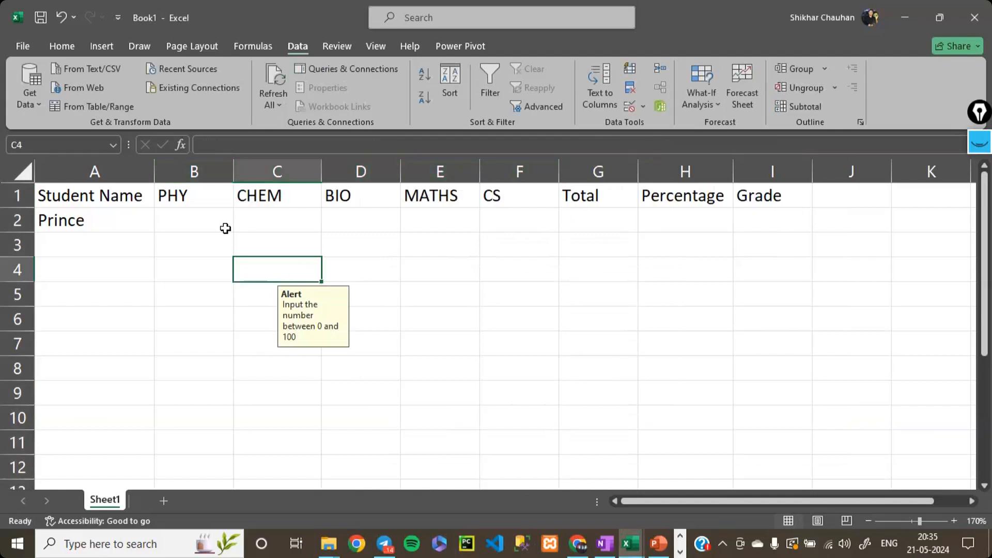
{"action": "left_click", "coordinate": [210, 223]}
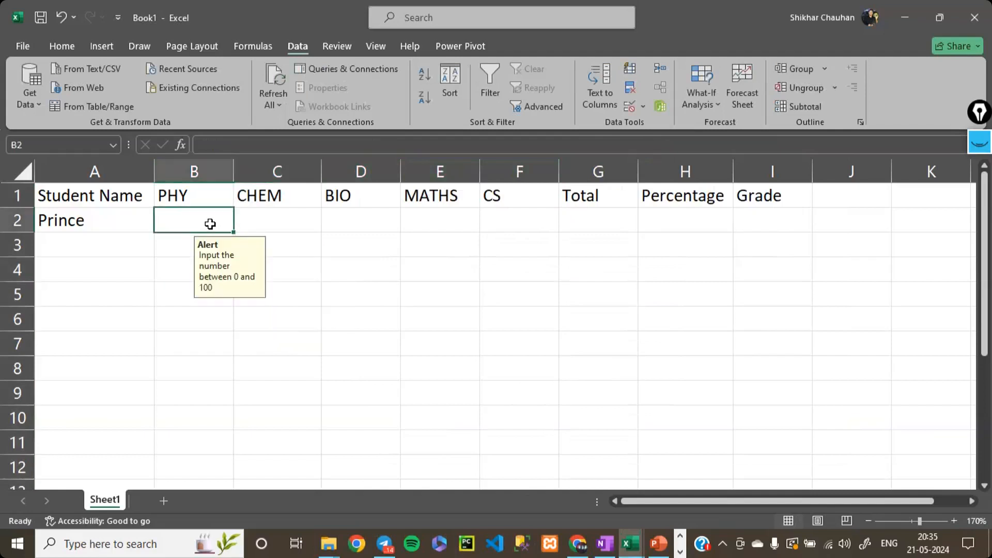
{"action": "left_click", "coordinate": [243, 223]}
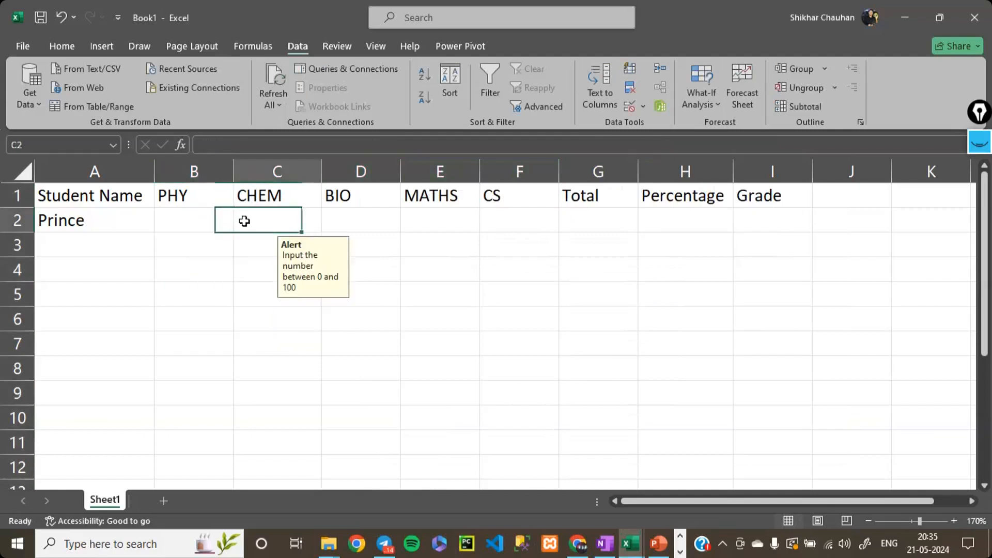
{"action": "left_click", "coordinate": [361, 224]}
{"action": "left_click", "coordinate": [412, 222]}
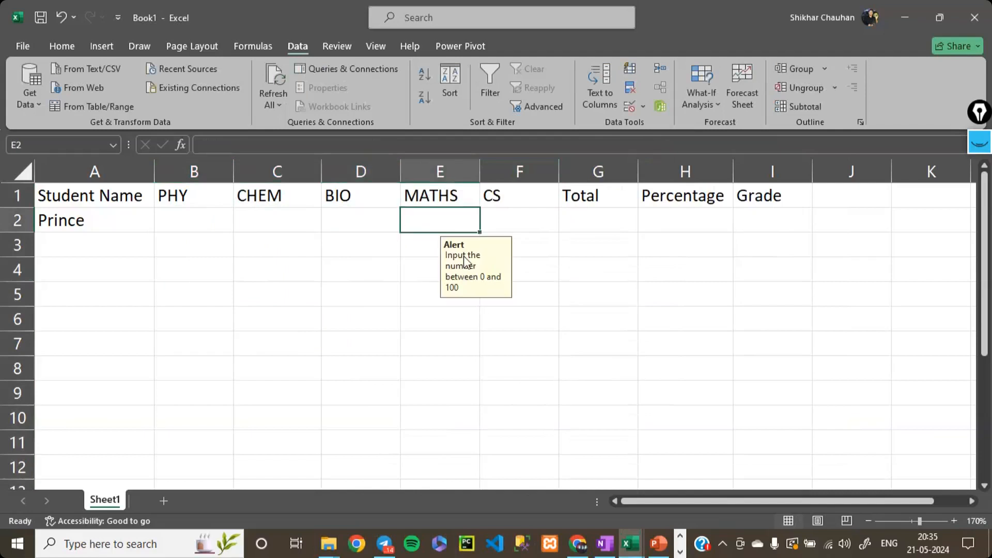
{"action": "left_click", "coordinate": [98, 251]}
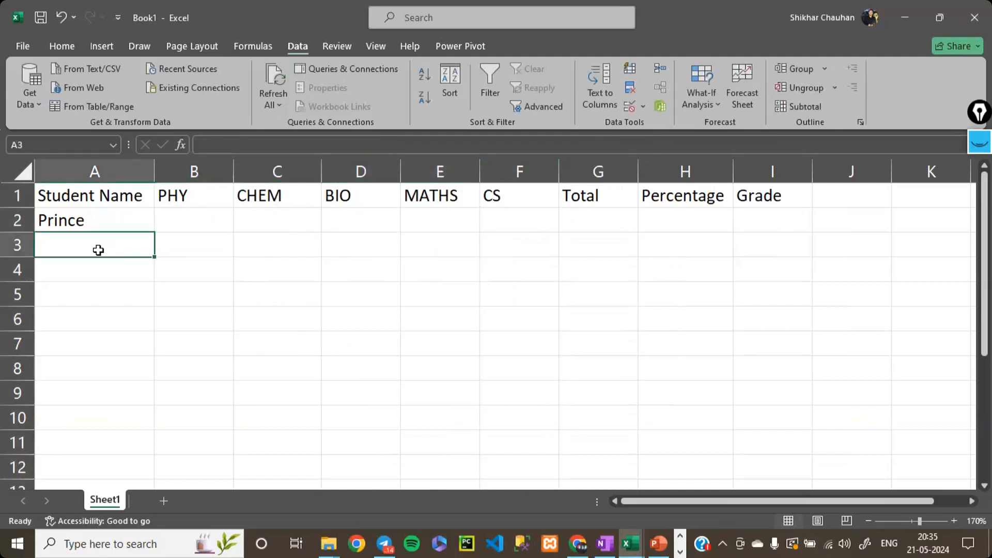
{"action": "left_click", "coordinate": [574, 214]}
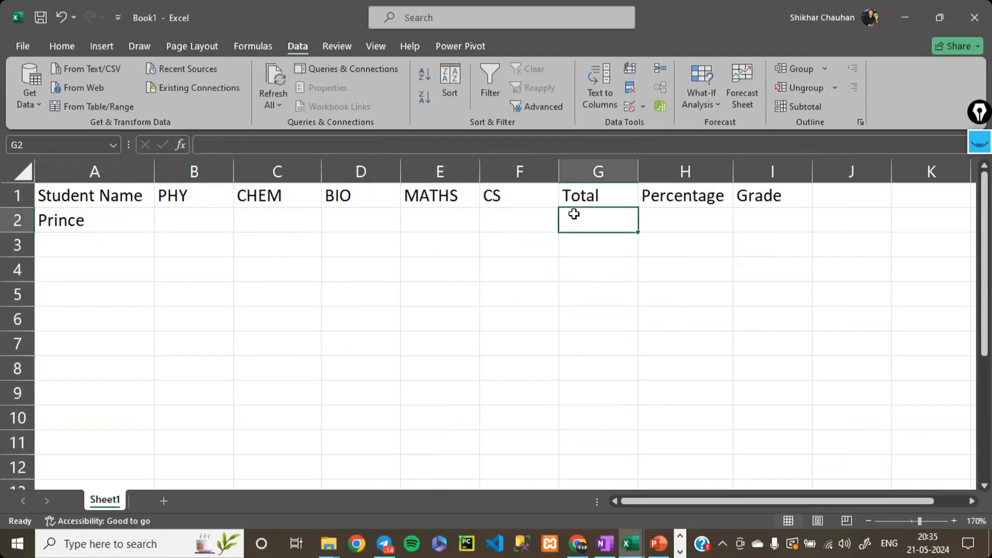
{"action": "left_click", "coordinate": [213, 217]}
{"action": "left_click", "coordinate": [295, 236]}
{"action": "left_click", "coordinate": [405, 420]}
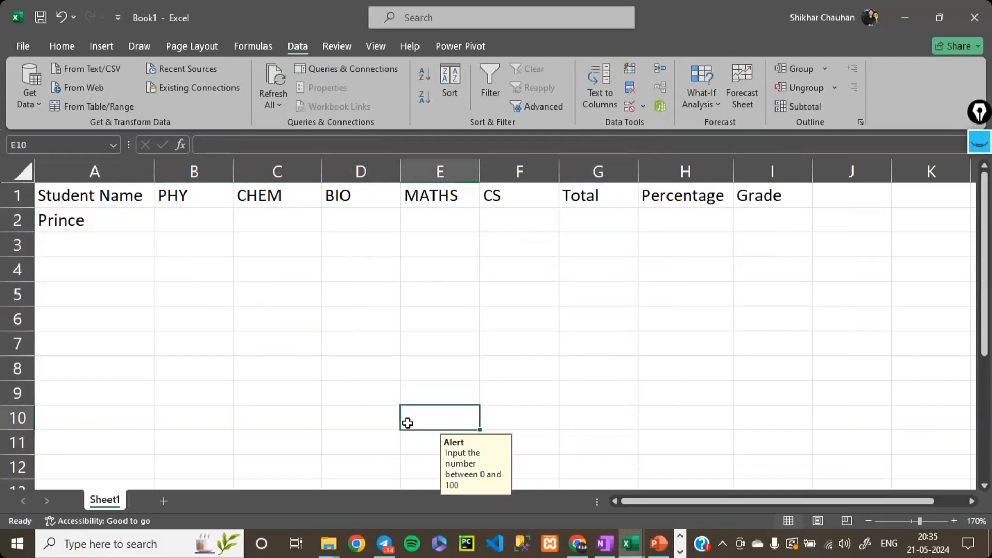
{"action": "left_click", "coordinate": [246, 433]}
- Enter the valid test marks 9, 99 and 0 in cells B2 to B4
{"action": "left_click", "coordinate": [192, 224]}
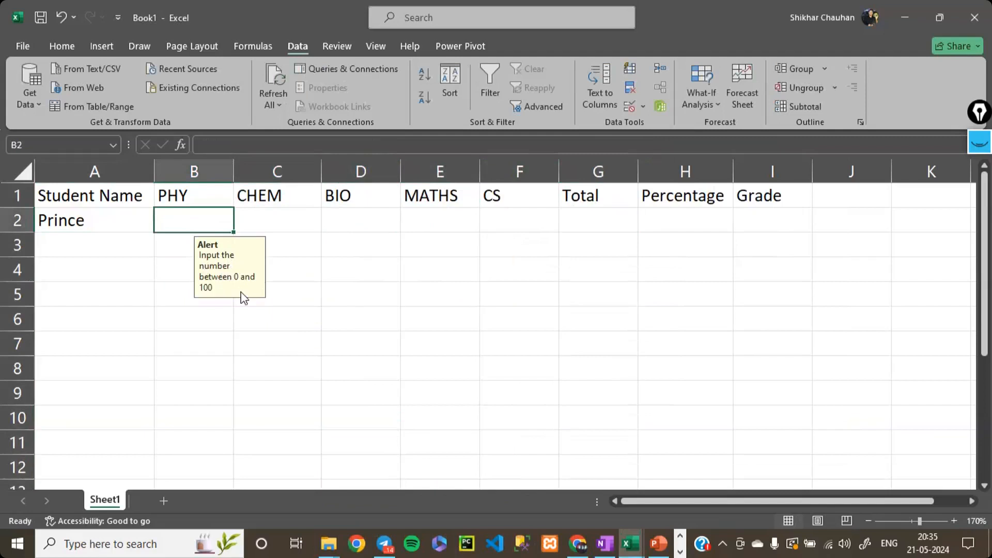
{"action": "type", "text": "9"}
{"action": "key", "text": "Return"}
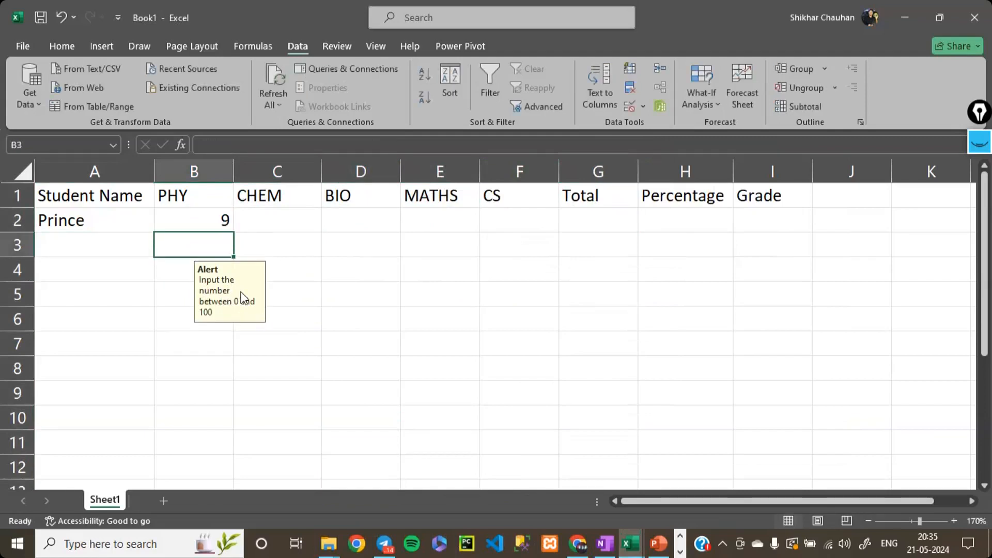
{"action": "type", "text": "99"}
{"action": "key", "text": "Return"}
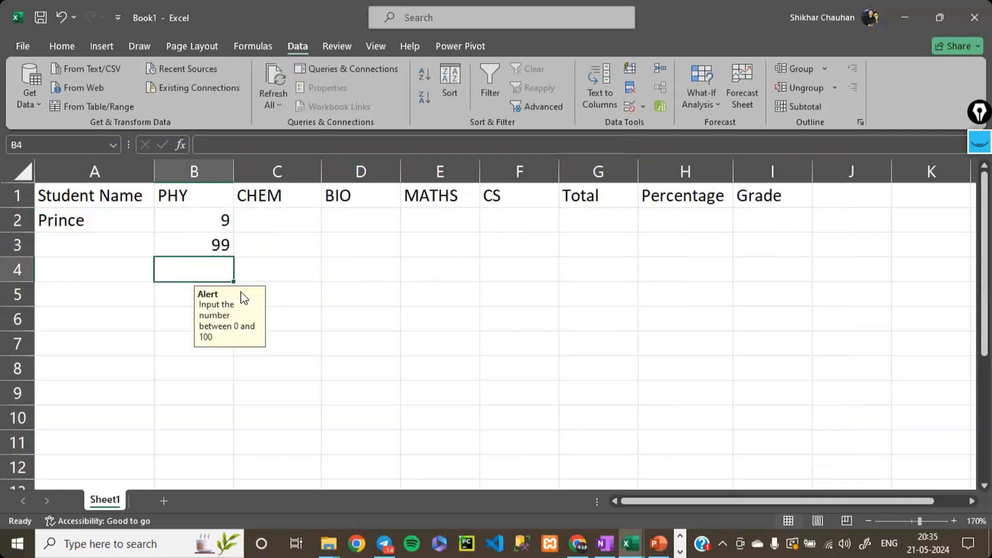
{"action": "type", "text": "0"}
{"action": "key", "text": "Return"}
- Enter the out-of-range mark 999 in cell B5 and choose to continue past the validation warning
{"action": "type", "text": "999"}
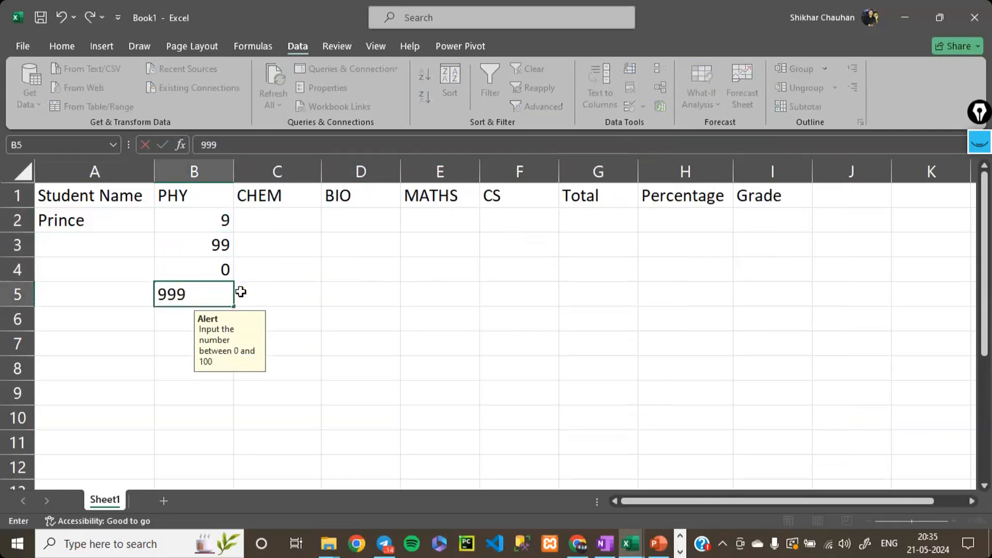
{"action": "key", "text": "Return"}
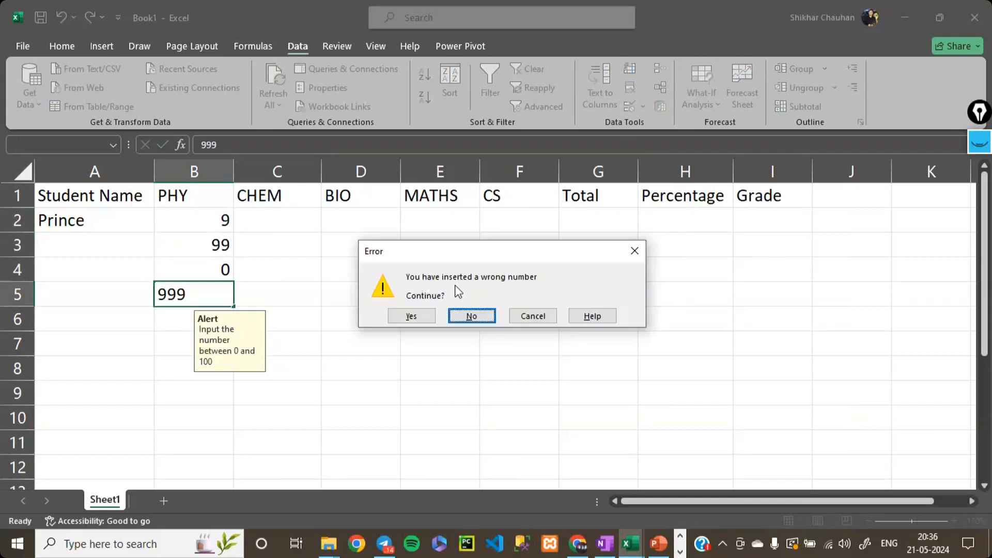
{"action": "left_click", "coordinate": [428, 315]}
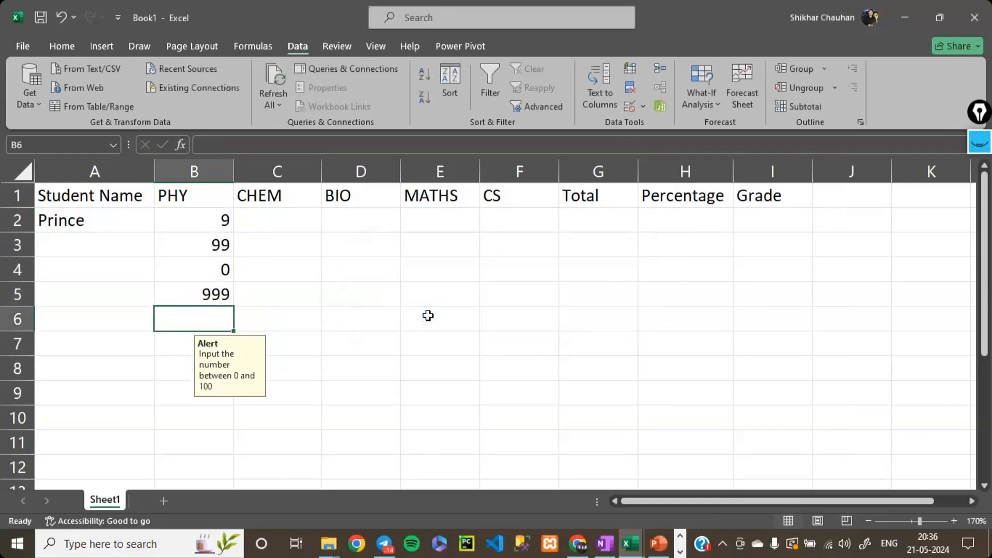
- Try to enter 999\ in cell B6 and decline to continue at the validation warning
{"action": "type", "text": "999\\"}
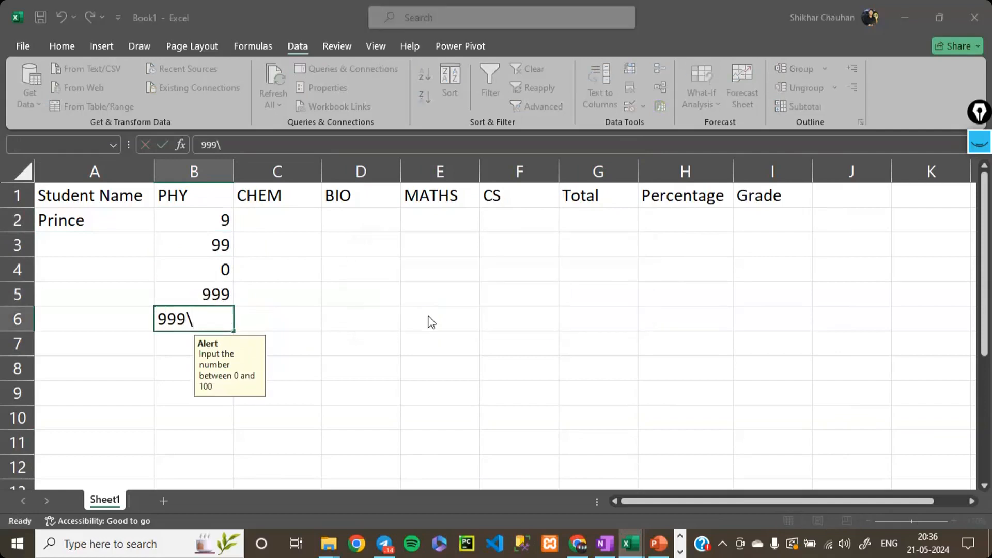
{"action": "key", "text": "Return"}
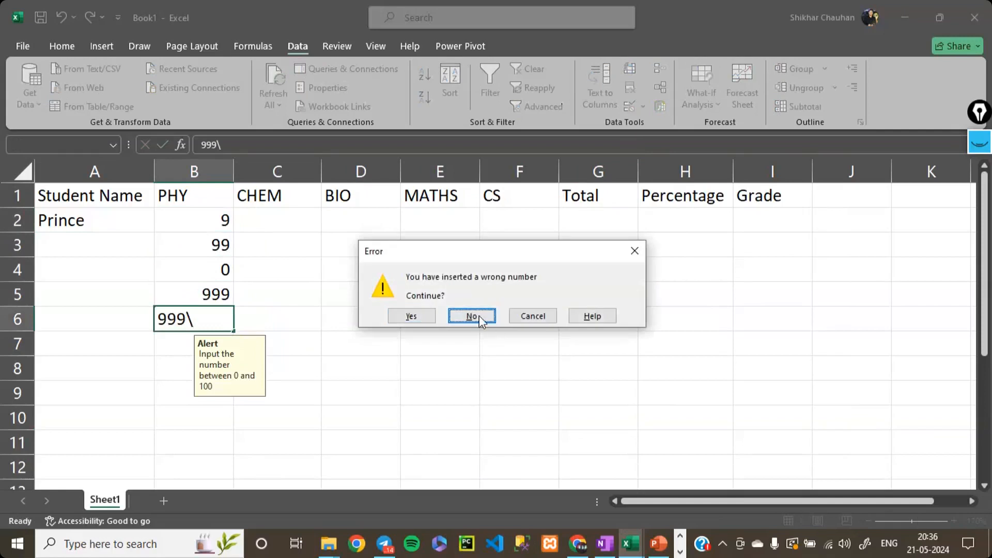
{"action": "left_click", "coordinate": [478, 315]}
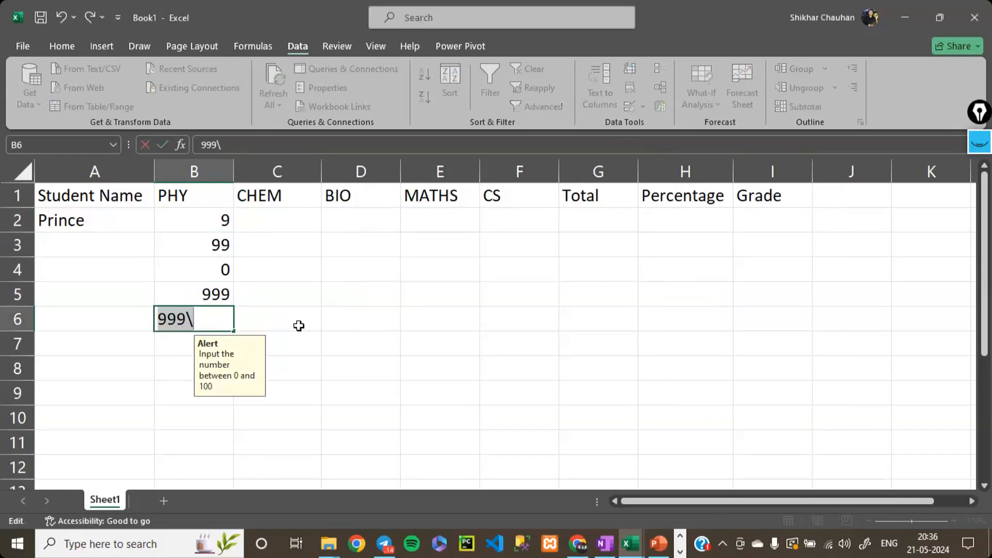
- Clear the test marks from the PHY column, discarding the entry in B6 and emptying cells B2 to B5
{"action": "key", "text": "BackSpace"}
{"action": "left_click", "coordinate": [203, 293]}
{"action": "key", "text": "Delete"}
{"action": "left_click_drag", "start_coordinate": [217, 221], "coordinate": [230, 275]}
{"action": "key", "text": "Delete"}
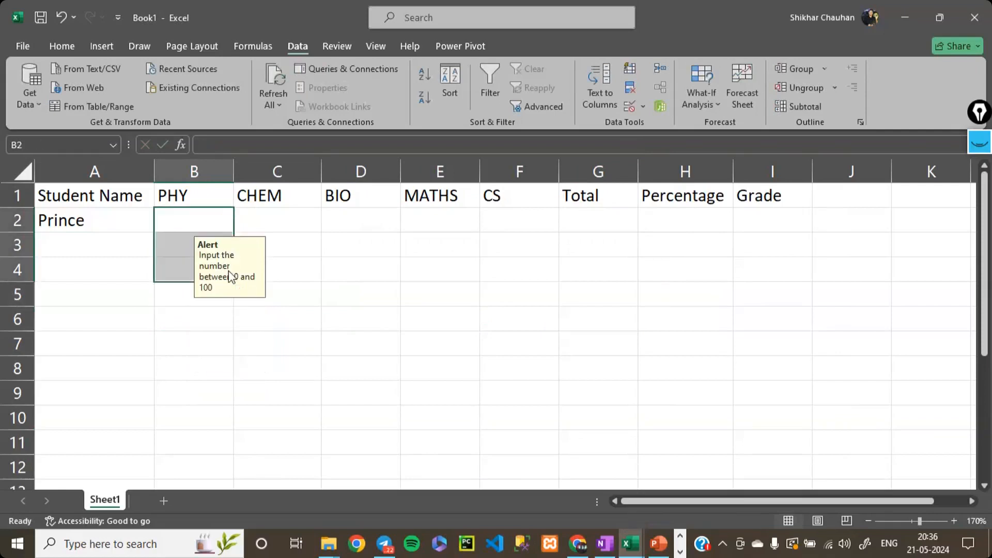
{"action": "left_click", "coordinate": [208, 225]}
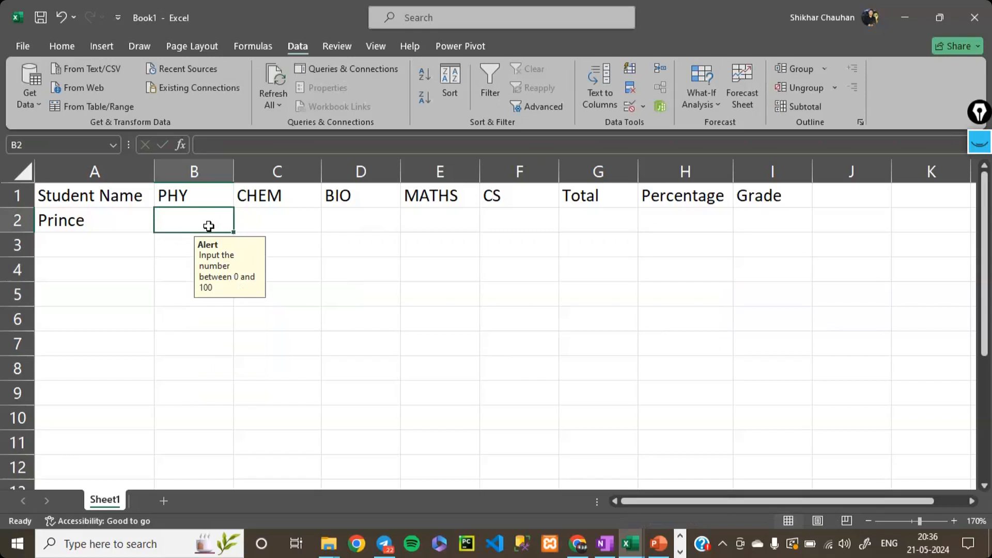
- Enter the second and third students' first names in cells A3 and A4 of the Student Name column
{"action": "key", "text": "Return"}
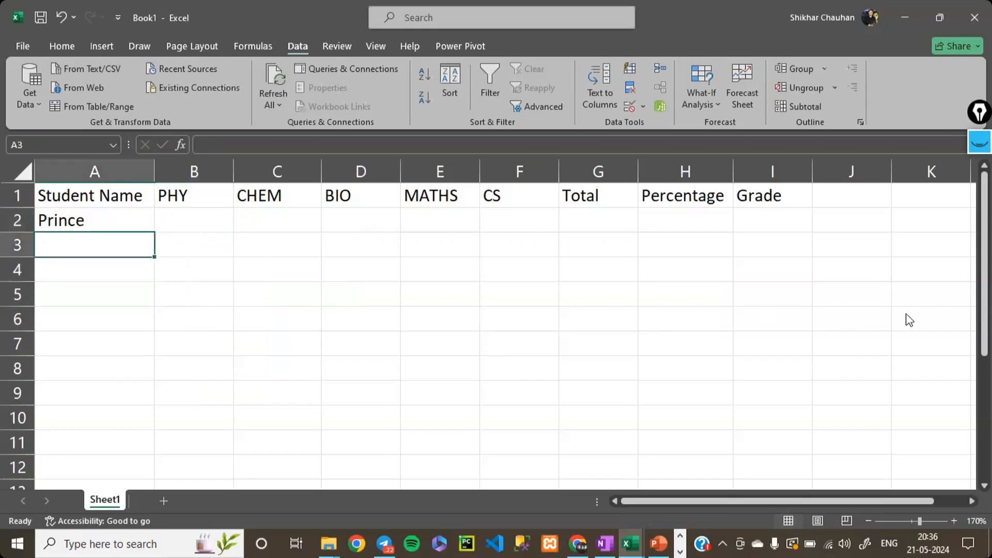
{"action": "left_click", "coordinate": [914, 330]}
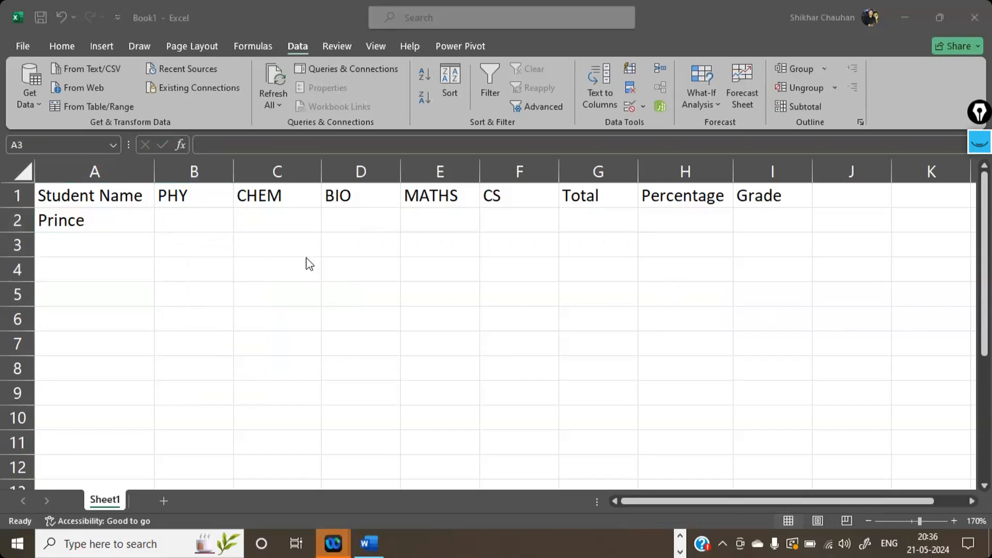
{"action": "left_click", "coordinate": [93, 244]}
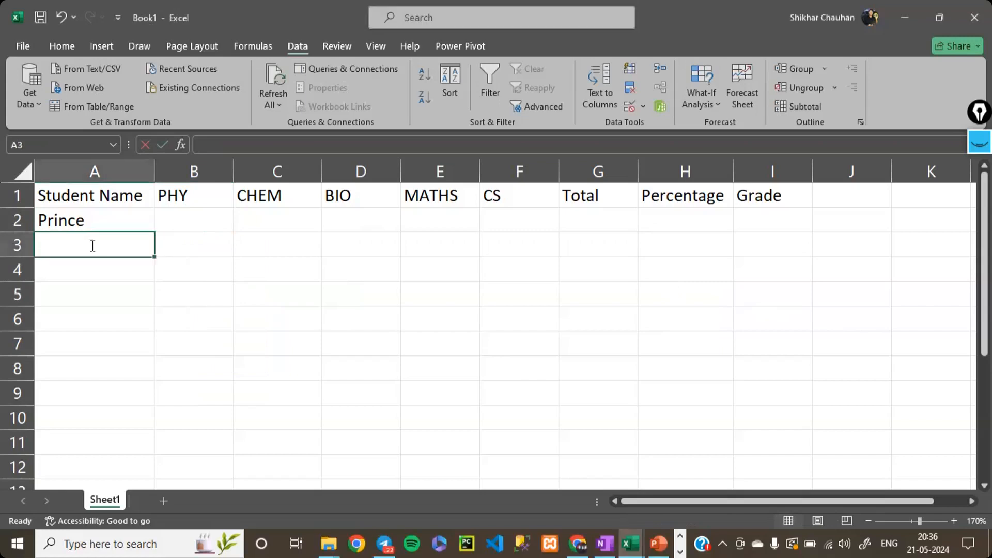
{"action": "type", "text": "Devesh"}
{"action": "key", "text": "Return"}
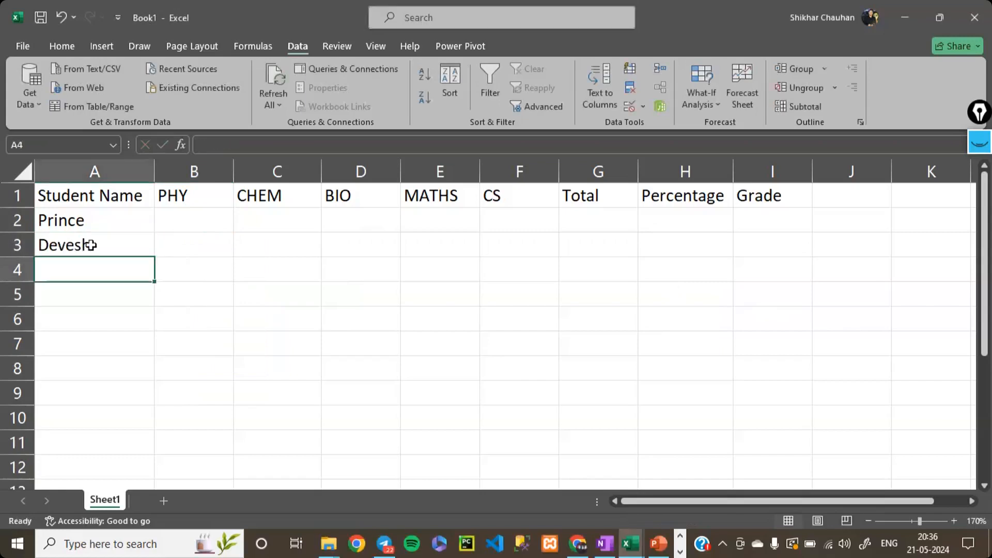
{"action": "type", "text": "Gi"}
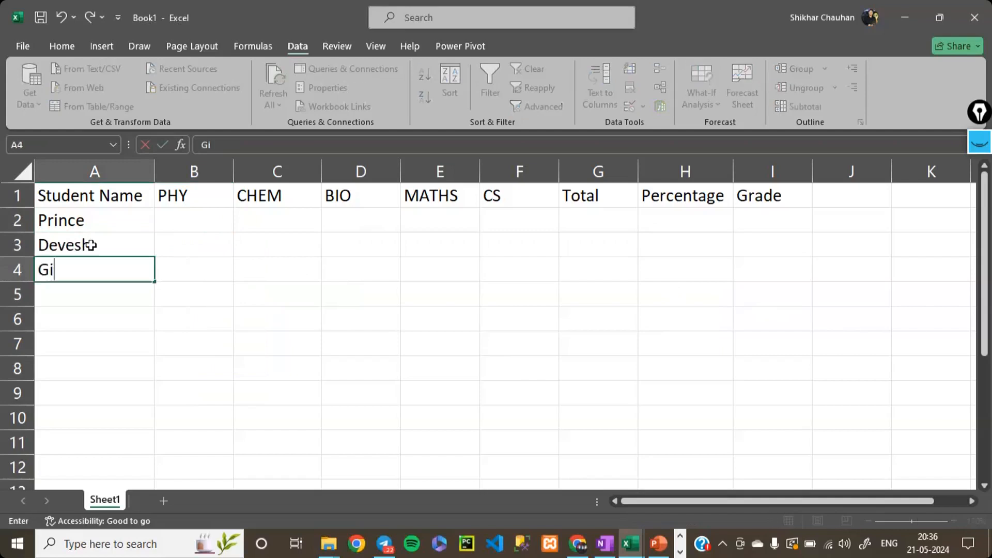
{"action": "type", "text": "tansh"}
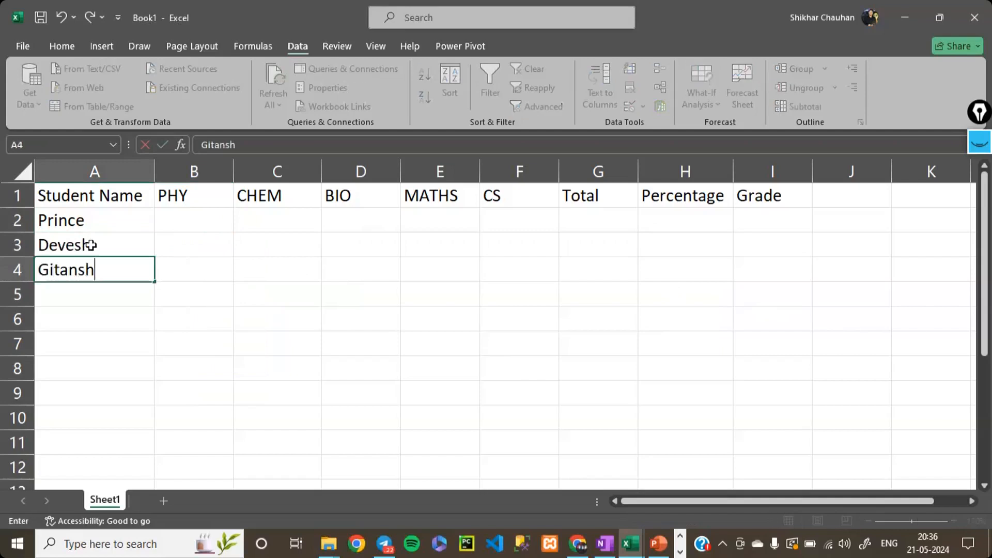
{"action": "key", "text": "Return"}
- Enter three more students' first names in cells A5 to A7, then select the first student's PHY cell, B2
{"action": "type", "text": "Koman"}
{"action": "key", "text": "BackSpace"}
{"action": "type", "text": "l"}
{"action": "key", "text": "Return"}
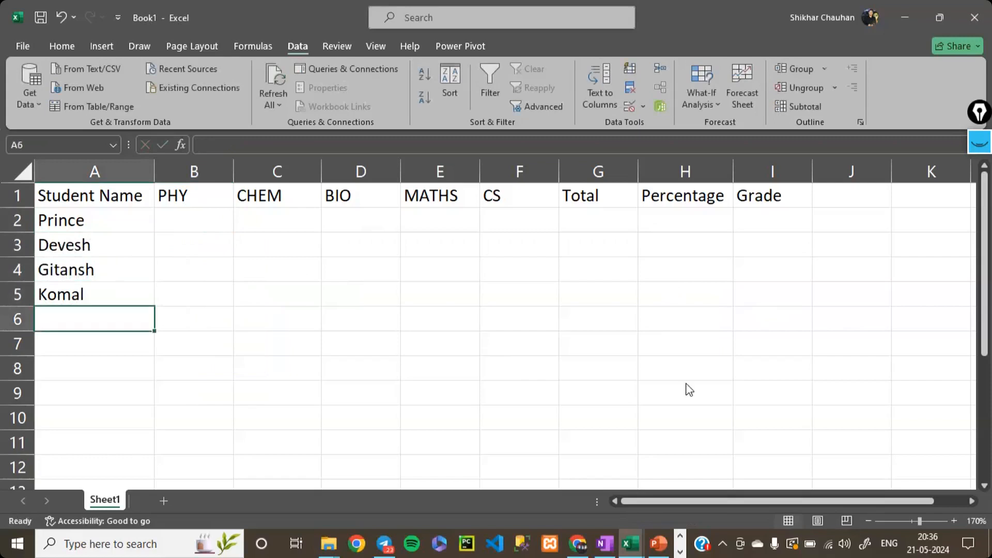
{"action": "type", "text": "Manoj"}
{"action": "key", "text": "Return"}
{"action": "type", "text": "Muskan"}
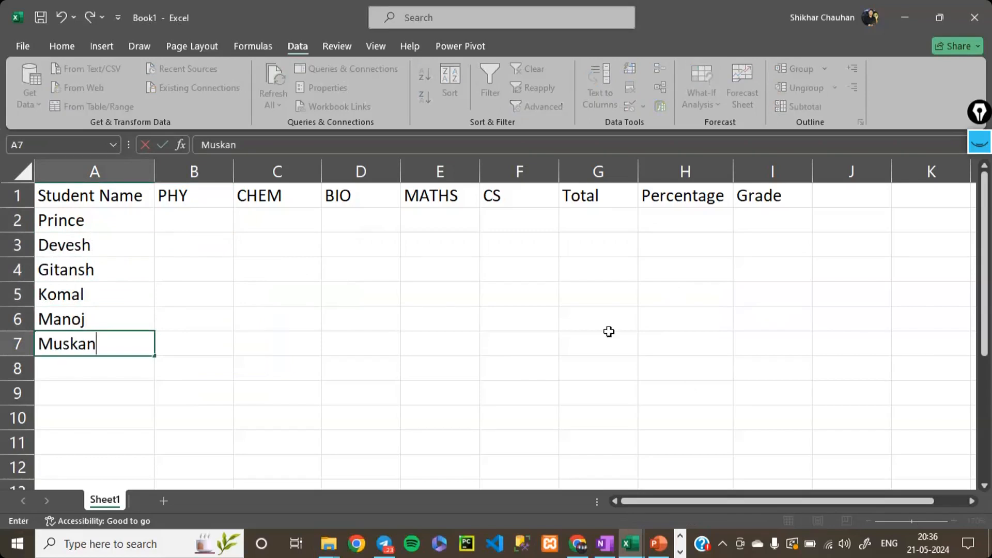
{"action": "left_click", "coordinate": [286, 312]}
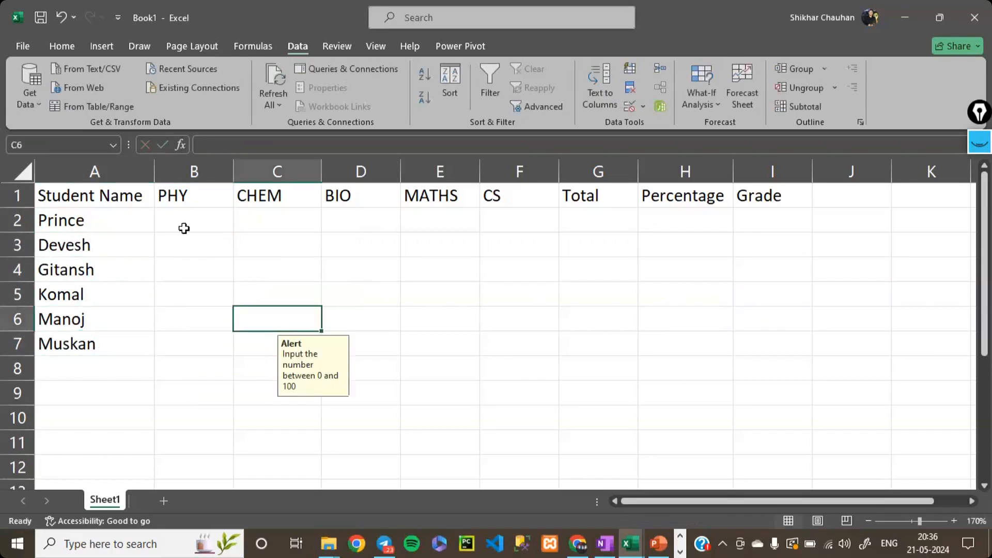
{"action": "left_click", "coordinate": [185, 226]}
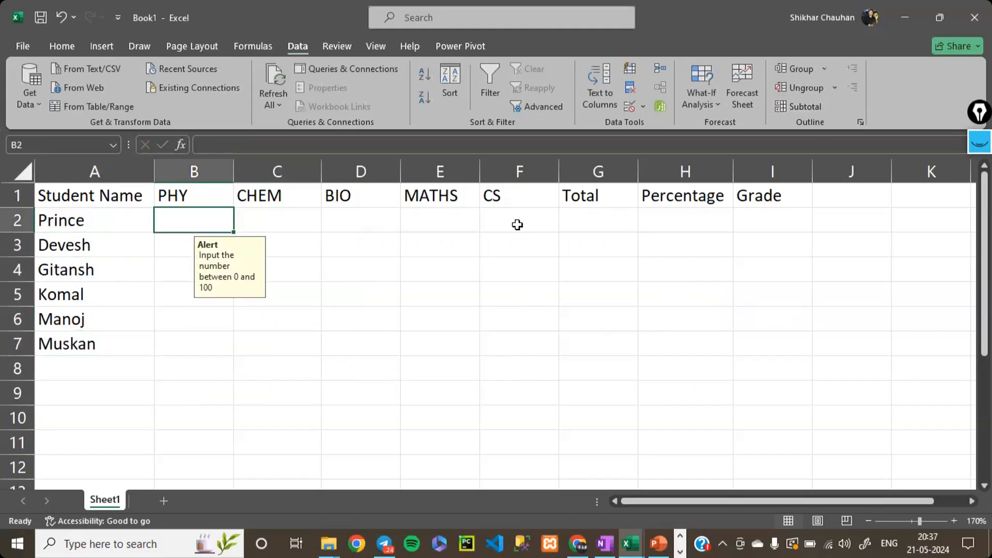
- Enter the formula =RANDBETWEEN(25,95) in cell B2 for the first student's PHY mark
{"action": "type", "text": "="}
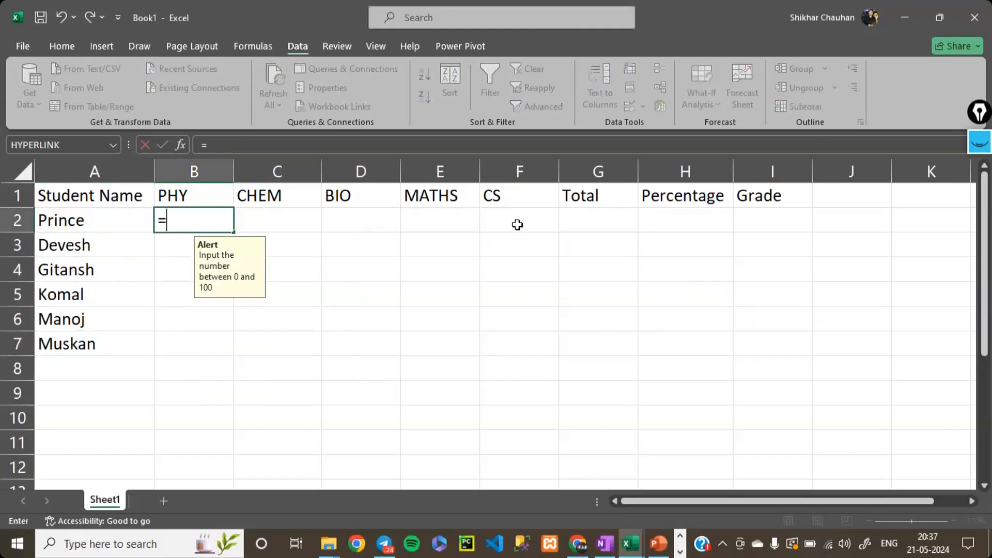
{"action": "type", "text": "ran"}
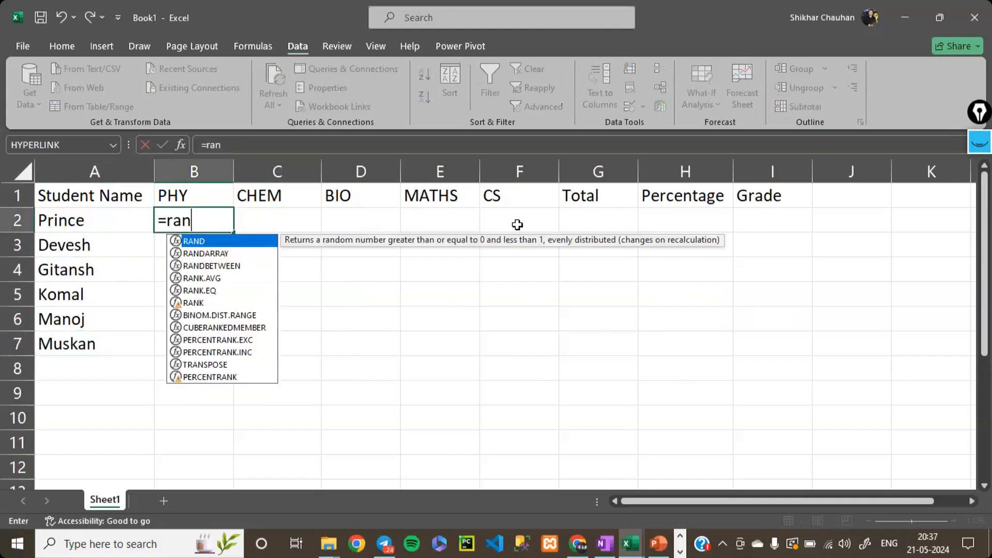
{"action": "key", "text": "Down"}
{"action": "key", "text": "Down"}
{"action": "key", "text": "Tab"}
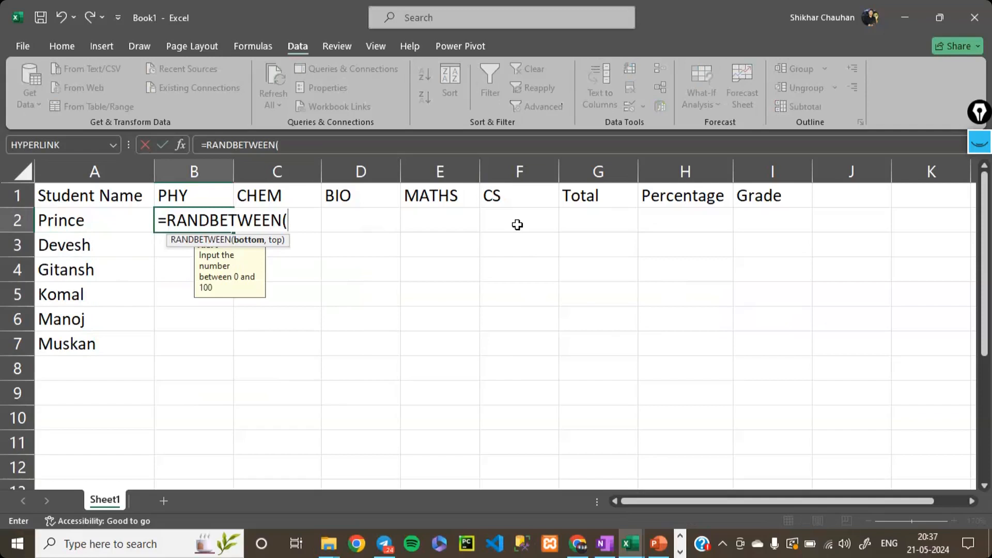
{"action": "type", "text": "25,96"}
{"action": "key", "text": "BackSpace"}
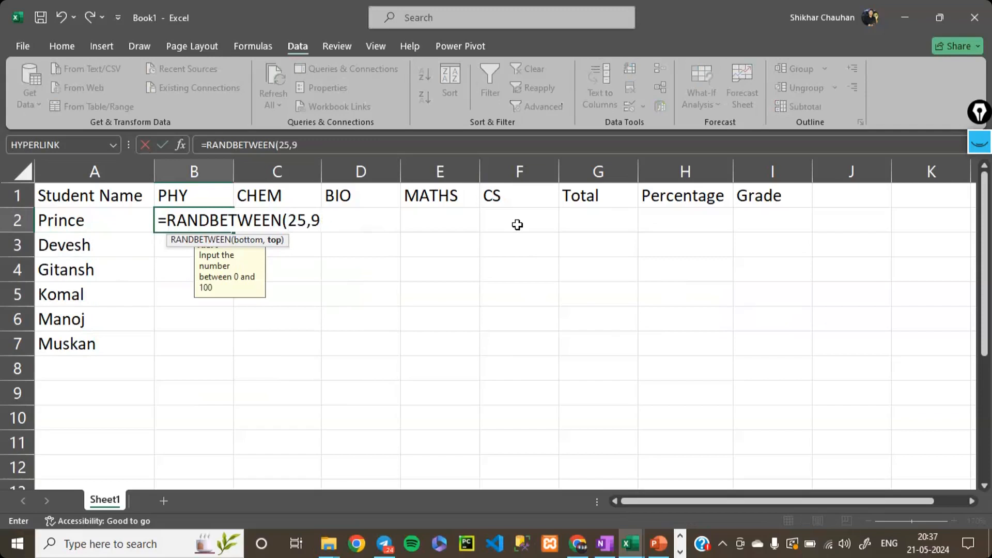
{"action": "type", "text": "5)"}
{"action": "key", "text": "Return"}
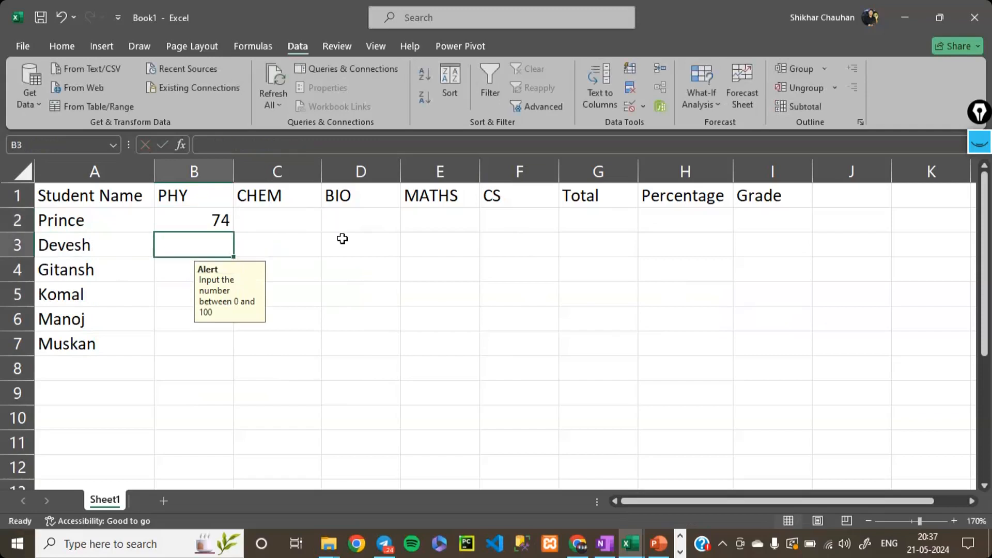
- Copy the random mark formula from B2 into the first student's CHEM, BIO, MATHS and CS cells, C2 to F2
{"action": "left_click", "coordinate": [213, 223]}
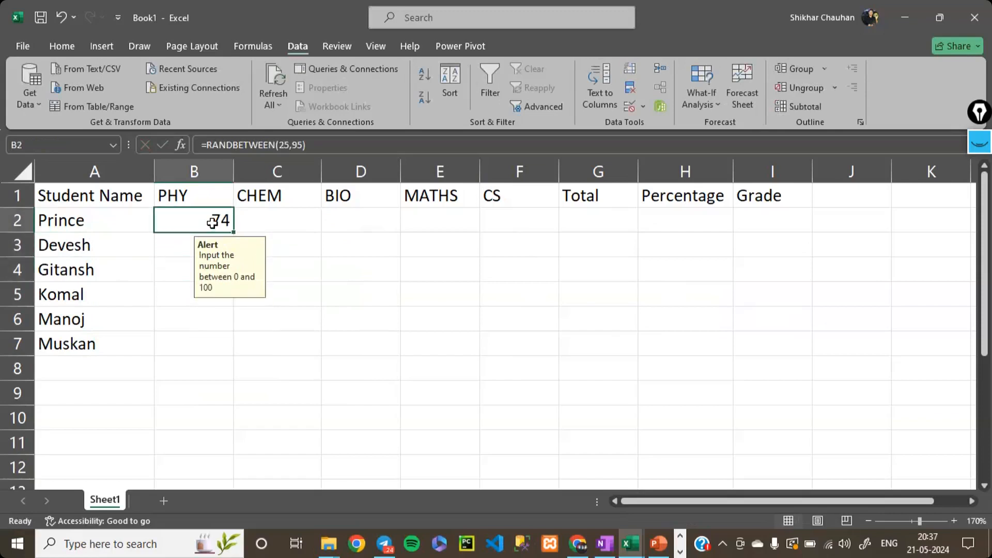
{"action": "key", "text": "ctrl+c"}
{"action": "left_click", "coordinate": [282, 222]}
{"action": "key", "text": "ctrl+v"}
{"action": "key", "text": "Right"}
{"action": "key", "text": "ctrl+v"}
{"action": "key", "text": "Right"}
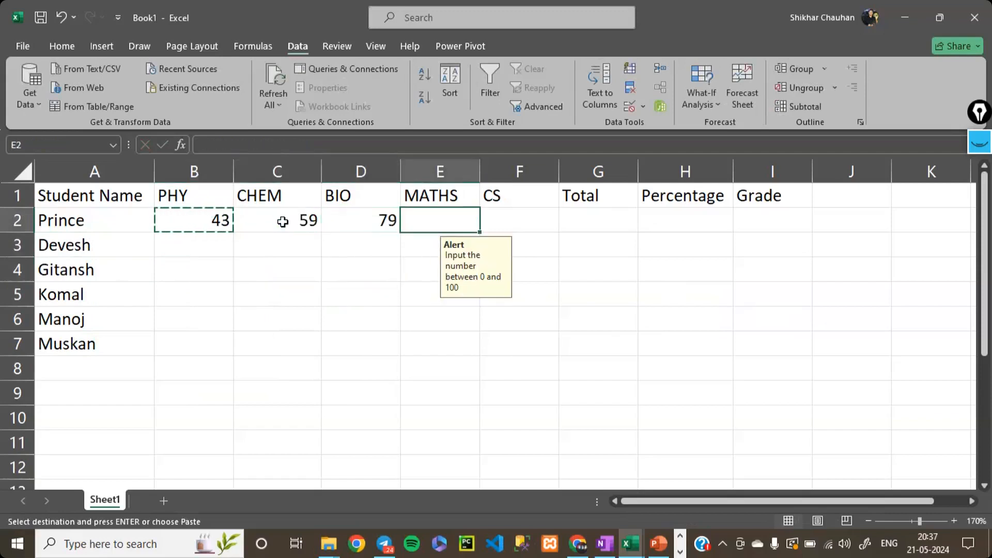
{"action": "key", "text": "ctrl+v"}
{"action": "key", "text": "Right"}
{"action": "key", "text": "ctrl+v"}
- Paste the copied mark formula into the second student's five subject cells, B3 to F3
{"action": "key", "text": "Left"}
{"action": "key", "text": "Down"}
{"action": "key", "text": "Left"}
{"action": "key", "text": "Left"}
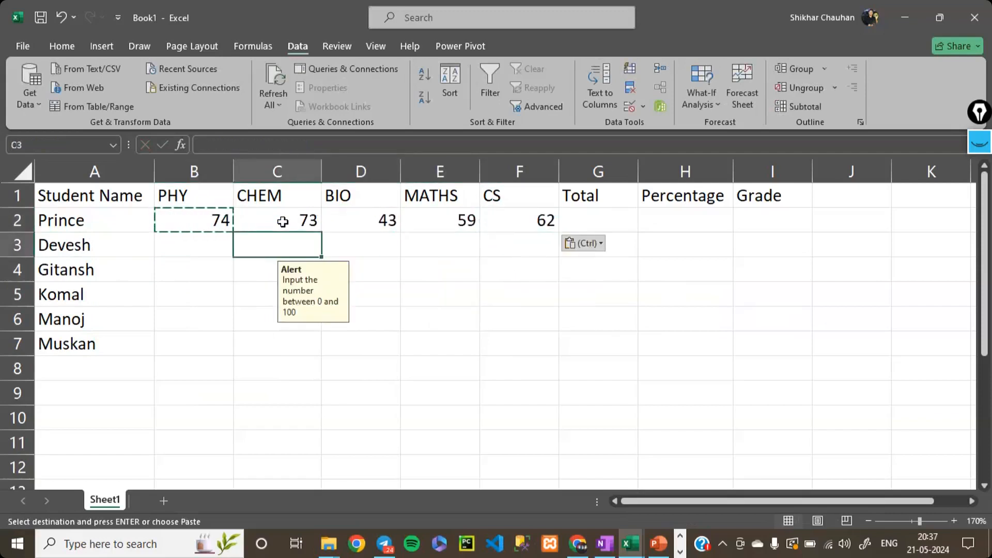
{"action": "key", "text": "Left"}
{"action": "key", "text": "ctrl+v"}
{"action": "key", "text": "Right"}
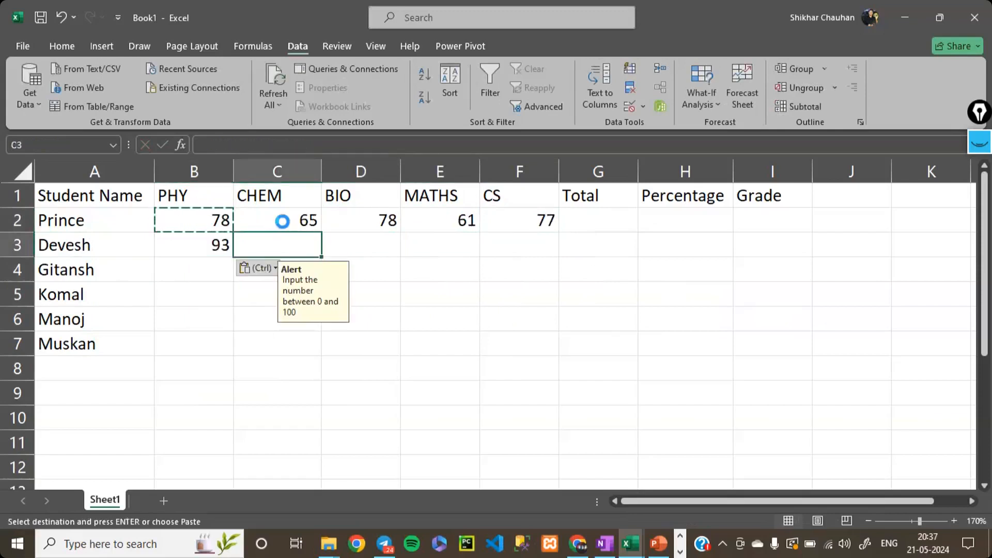
{"action": "key", "text": "ctrl+v"}
{"action": "key", "text": "Right"}
{"action": "key", "text": "ctrl+v"}
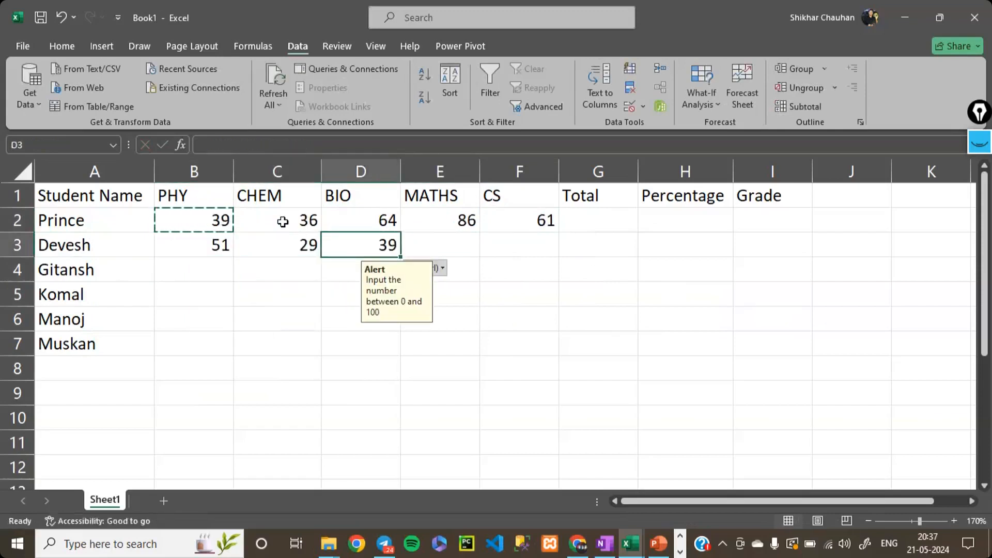
{"action": "key", "text": "Right"}
{"action": "key", "text": "ctrl+v"}
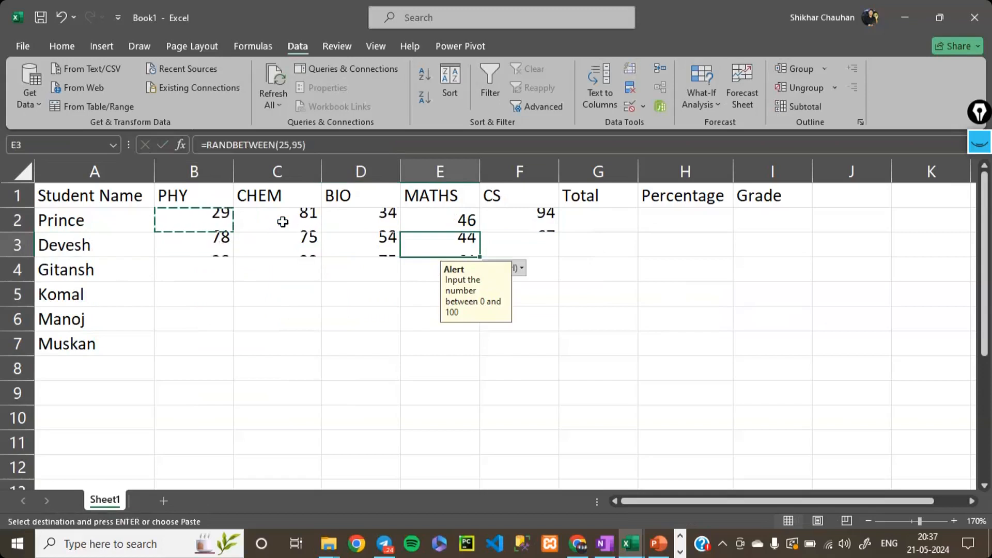
{"action": "key", "text": "Right"}
{"action": "key", "text": "ctrl+v"}
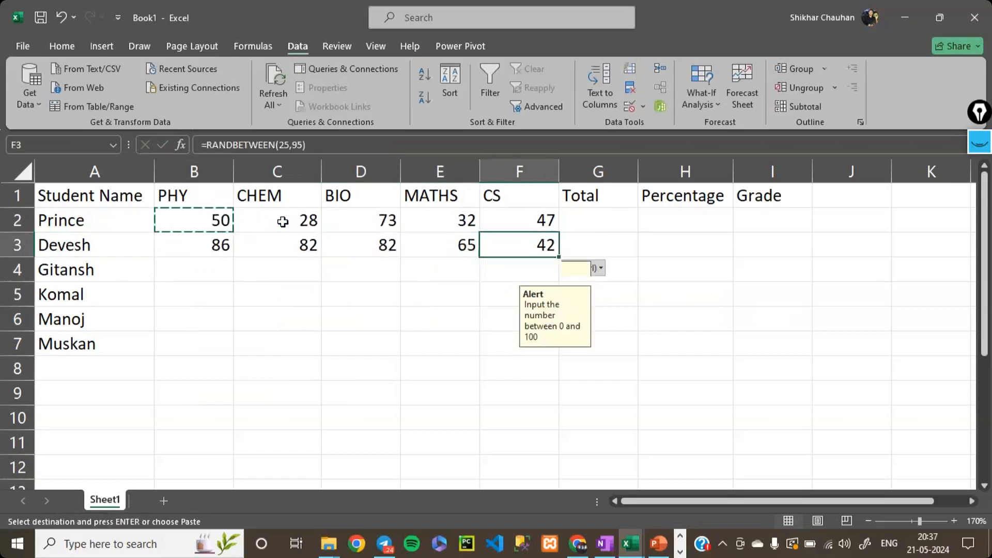
- Paste the copied mark formula into the third student's five subject cells, B4 to F4
{"action": "key", "text": "Down"}
{"action": "key", "text": "Left"}
{"action": "key", "text": "Left"}
{"action": "key", "text": "Left"}
{"action": "key", "text": "Left"}
{"action": "key", "text": "ctrl+v"}
{"action": "key", "text": "Right"}
{"action": "key", "text": "ctrl+v"}
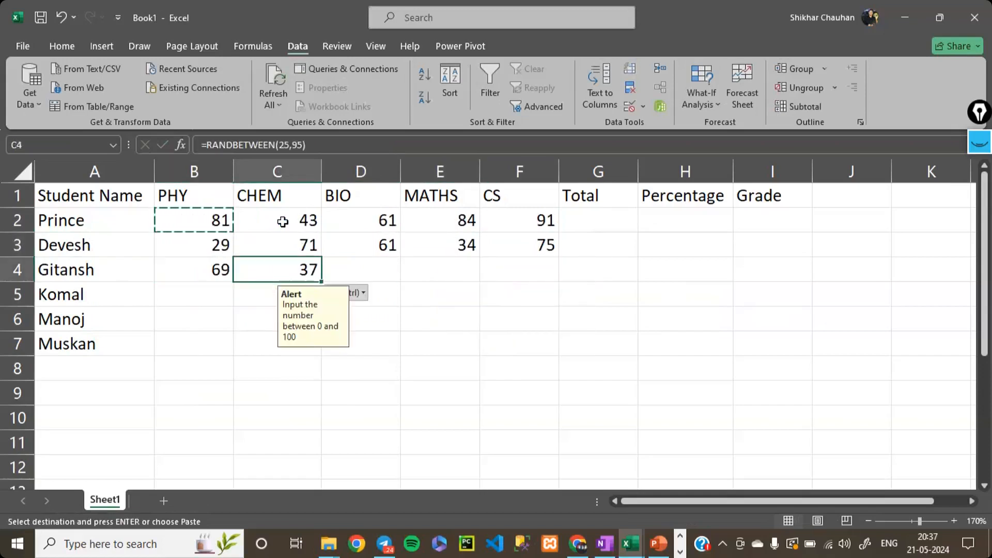
{"action": "key", "text": "Right"}
{"action": "key", "text": "ctrl+v"}
{"action": "key", "text": "Right"}
{"action": "key", "text": "ctrl+v"}
{"action": "key", "text": "Right"}
{"action": "key", "text": "ctrl+v"}
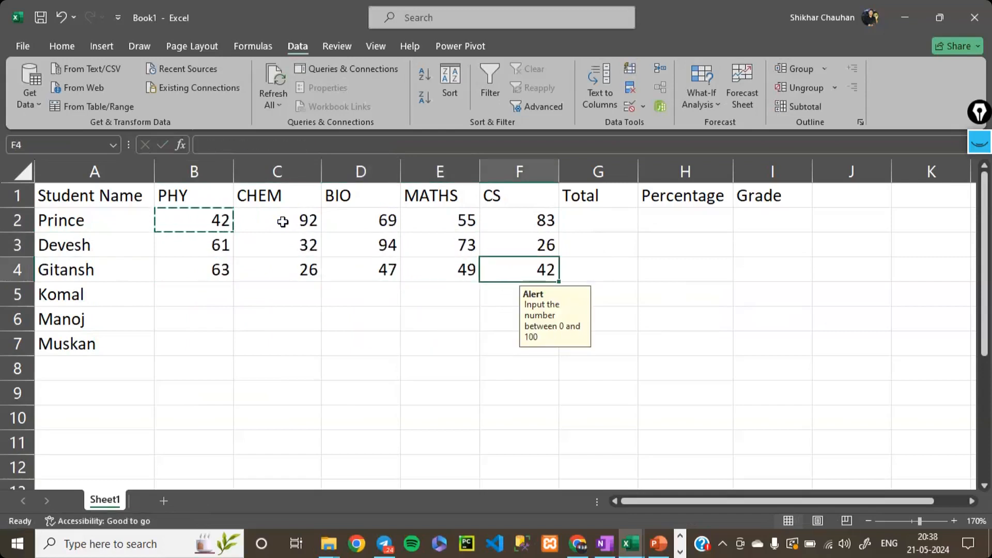
- Paste the copied mark formula into B5 and into the whole block C5:F7
{"action": "key", "text": "Down"}
{"action": "key", "text": "Left"}
{"action": "key", "text": "Left"}
{"action": "key", "text": "Left"}
{"action": "key", "text": "Left"}
{"action": "key", "text": "ctrl+v"}
{"action": "key", "text": "Right"}
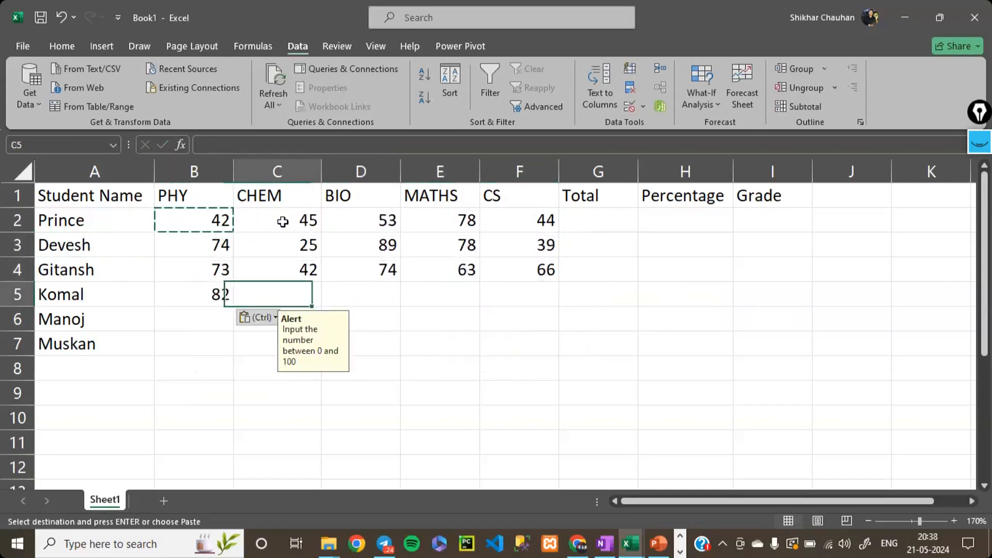
{"action": "key", "text": "shift+Right"}
{"action": "key", "text": "shift+Right"}
{"action": "key", "text": "shift+Right"}
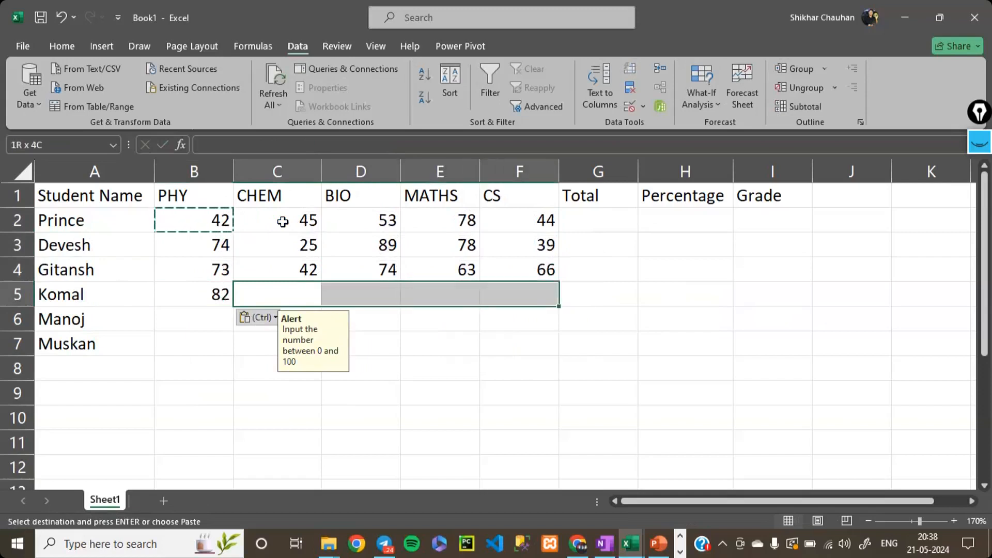
{"action": "key", "text": "shift+Down"}
{"action": "key", "text": "shift+Down"}
{"action": "key", "text": "ctrl+v"}
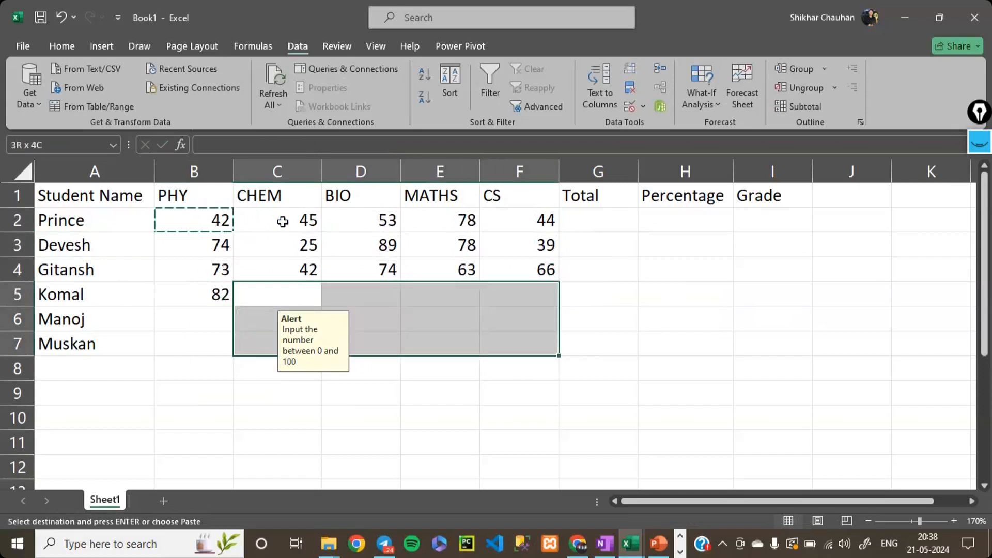
{"action": "key", "text": "ctrl"}
{"action": "key", "text": "Left"}
- Paste the copied mark formula into the last two students' PHY cells, B6 and B7, and end the copy mode
{"action": "key", "text": "Left"}
{"action": "key", "text": "Escape"}
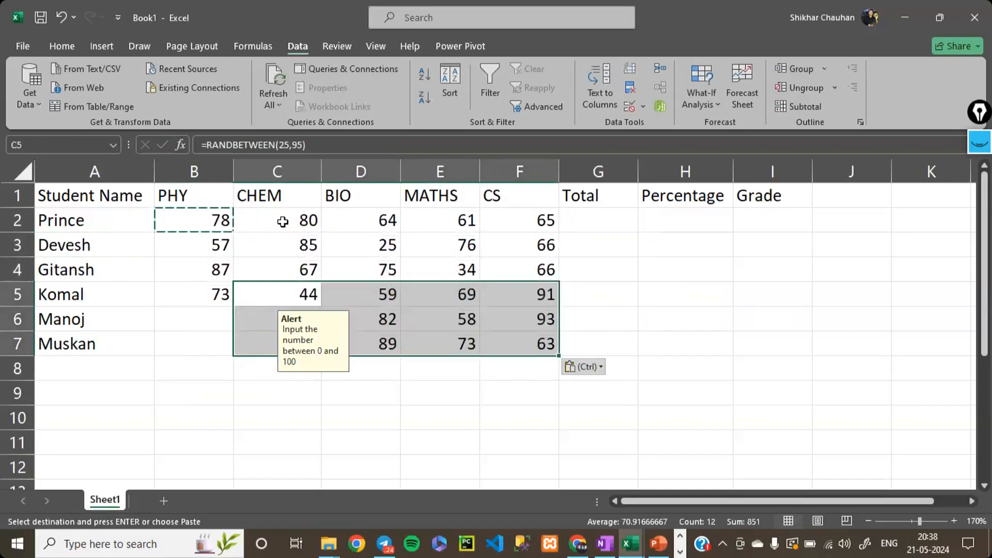
{"action": "key", "text": "Left"}
{"action": "key", "text": "Down"}
{"action": "key", "text": "ctrl+v"}
{"action": "key", "text": "Down"}
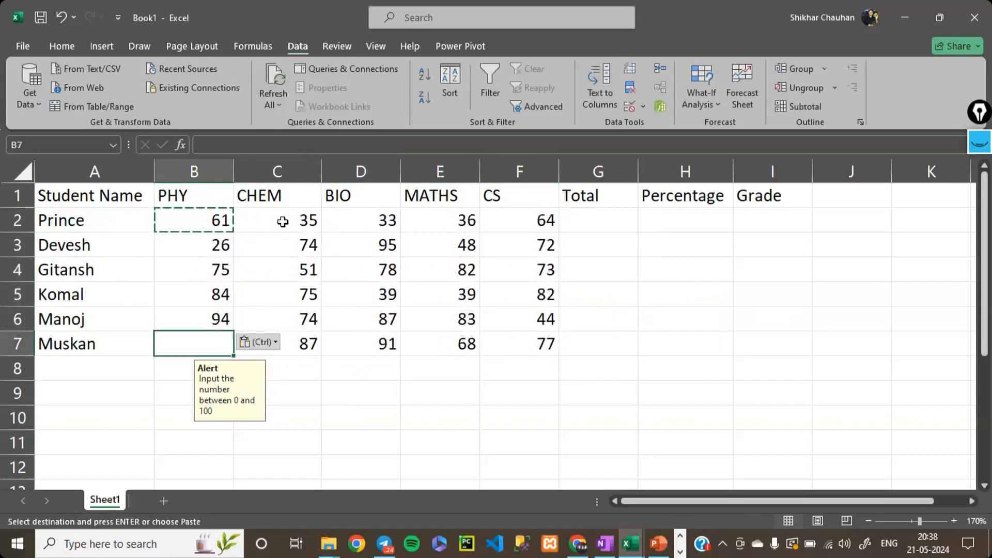
{"action": "key", "text": "ctrl+v"}
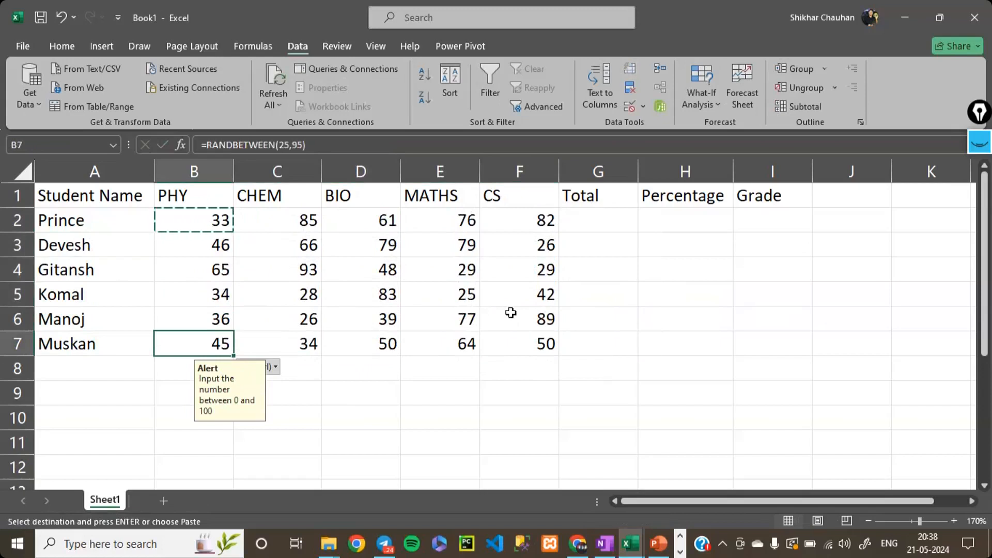
{"action": "key", "text": "Right"}
{"action": "key", "text": "Right"}
{"action": "key", "text": "Right"}
{"action": "key", "text": "Down"}
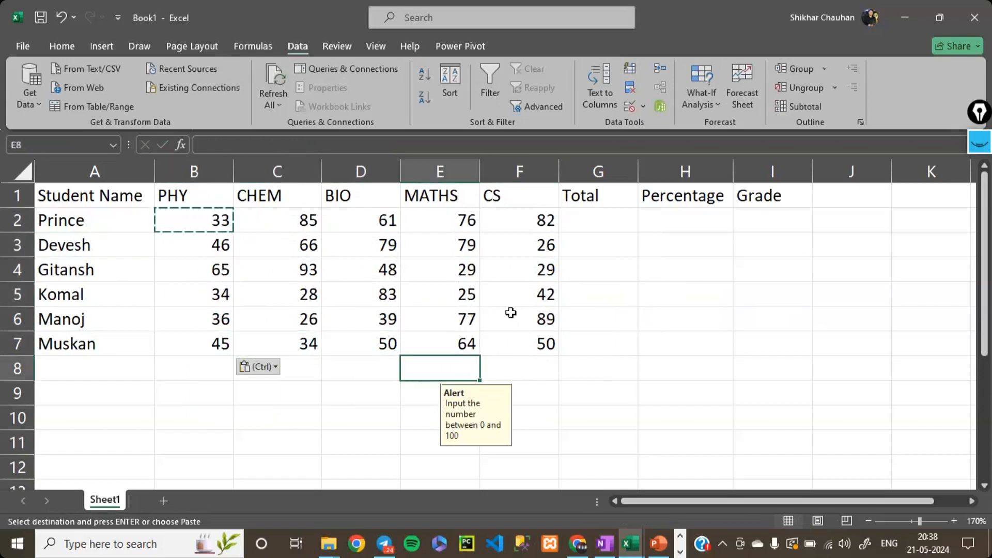
{"action": "key", "text": "Escape"}
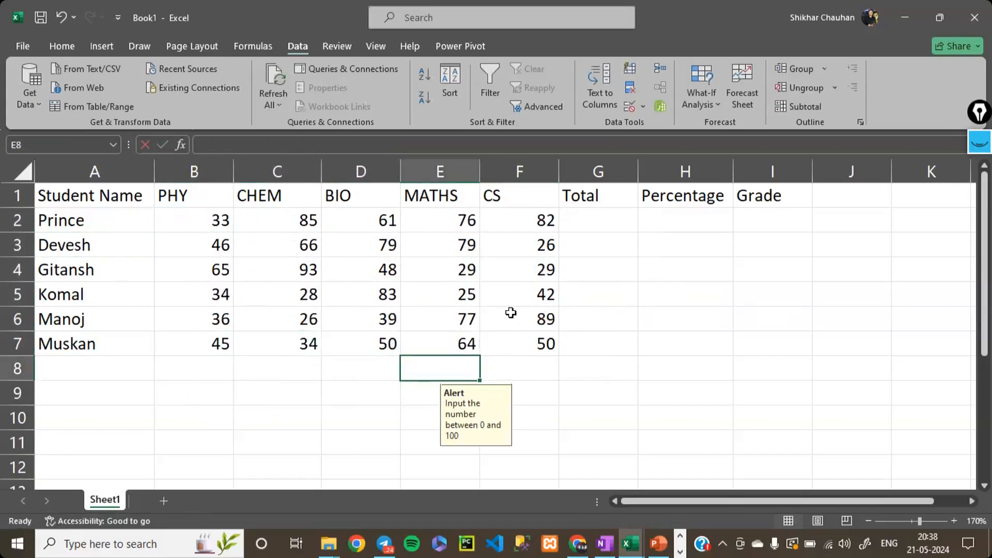
- Try to enter fggf in cell E8, discard it at the validation warning and select an empty cell
{"action": "type", "text": "fggf"}
{"action": "key", "text": "Return"}
{"action": "left_click", "coordinate": [534, 316]}
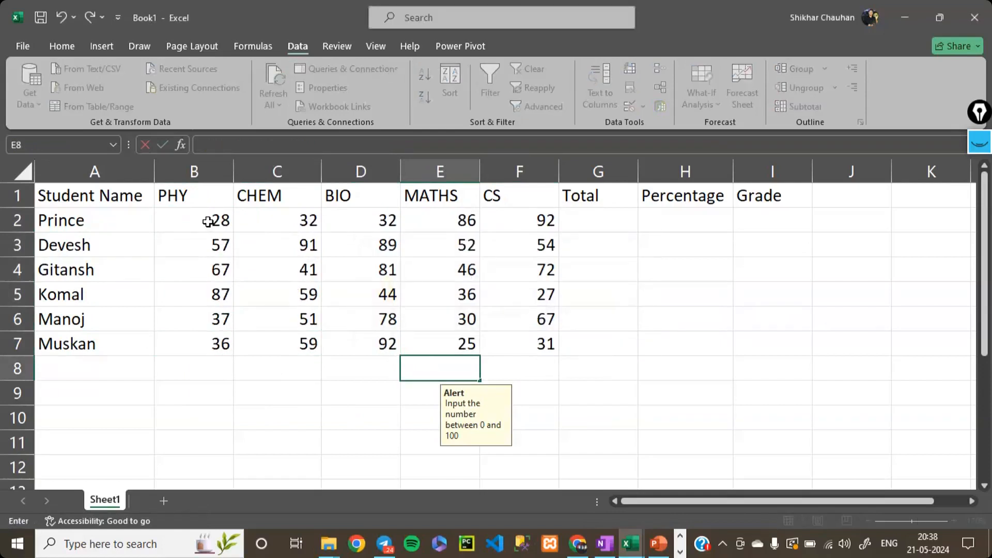
{"action": "left_click", "coordinate": [561, 404]}
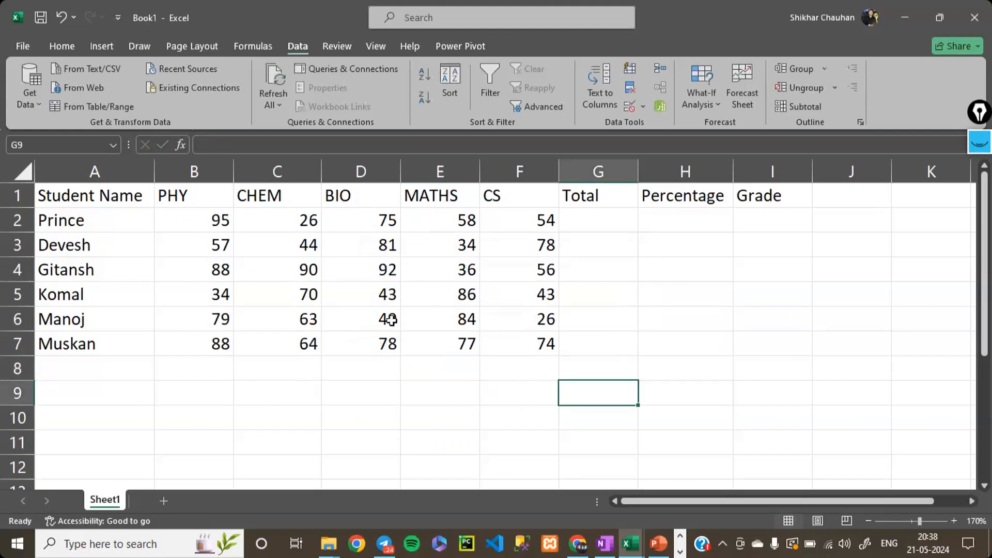
- Replace the random formulas in B2:F7 with fixed numbers by copying the range and pasting it over itself as values
{"action": "left_click_drag", "start_coordinate": [201, 227], "coordinate": [545, 348]}
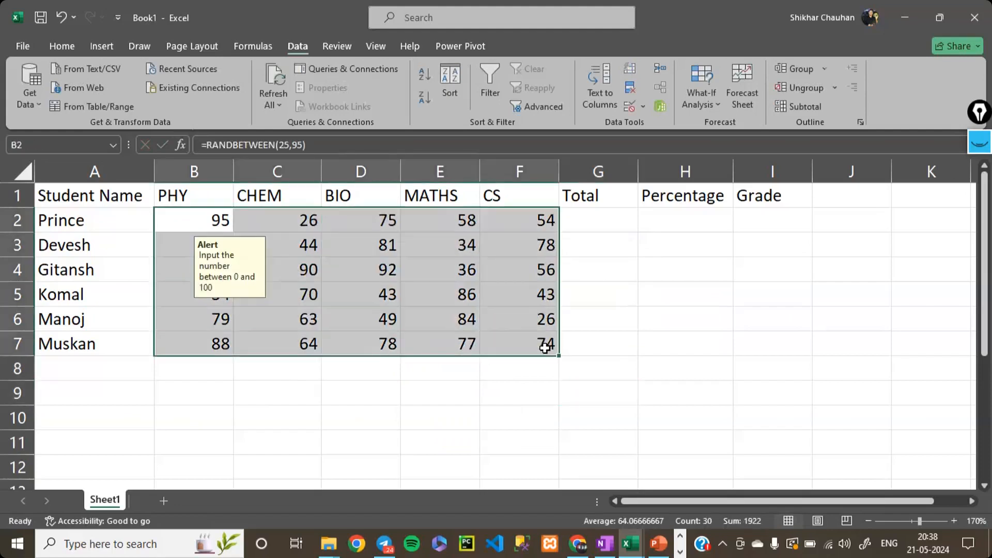
{"action": "key", "text": "ctrl+c"}
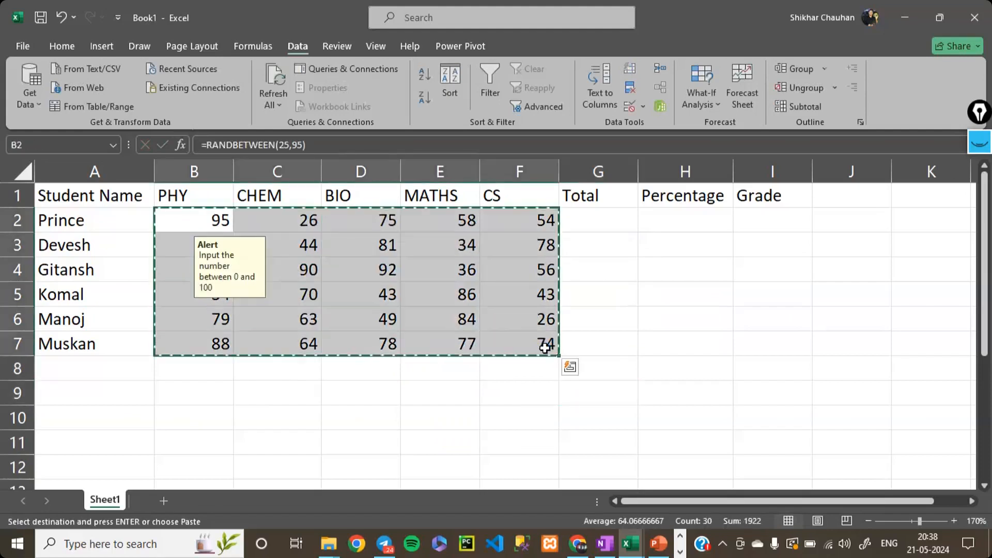
{"action": "right_click", "coordinate": [191, 222]}
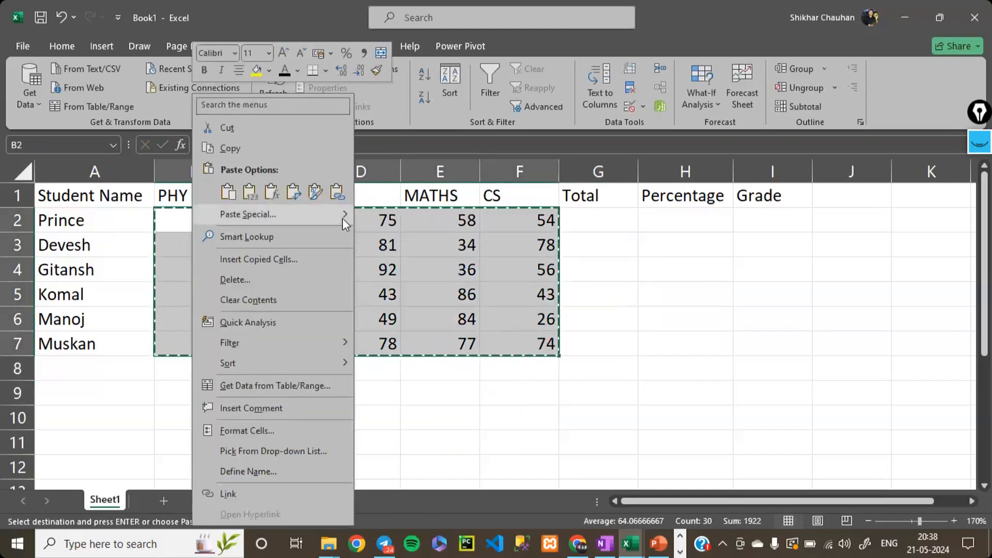
{"action": "mouse_move", "coordinate": [342, 218]}
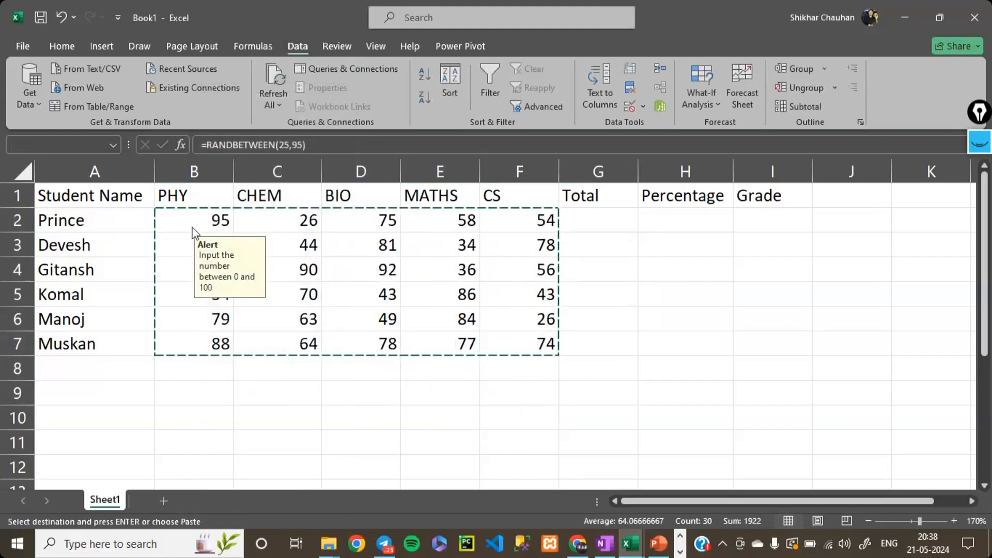
{"action": "left_click", "coordinate": [172, 220]}
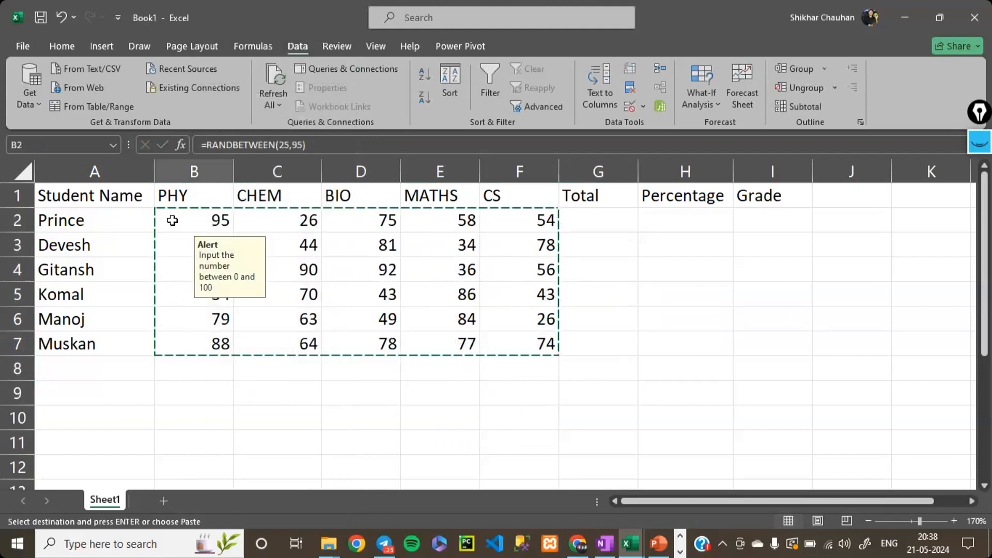
{"action": "right_click", "coordinate": [172, 221]}
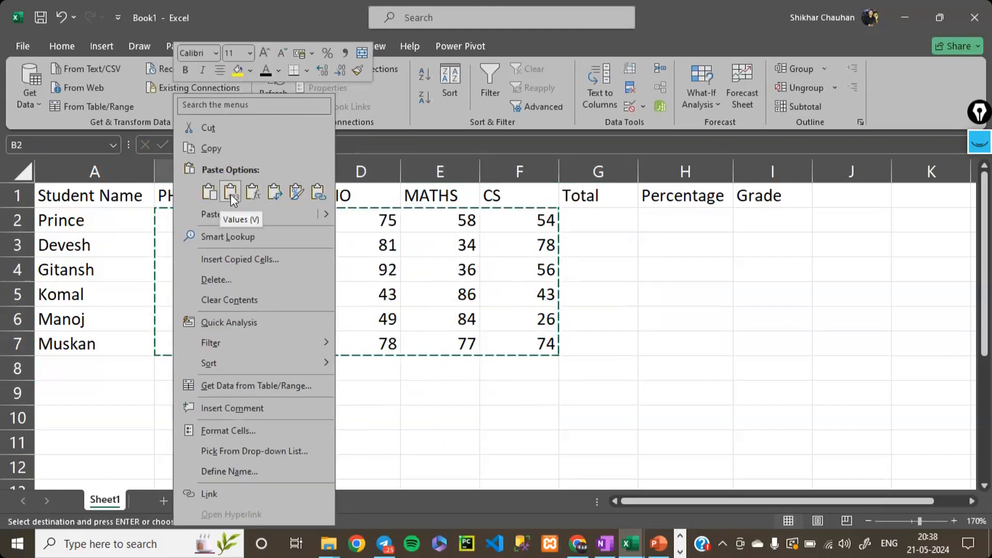
{"action": "left_click", "coordinate": [230, 194]}
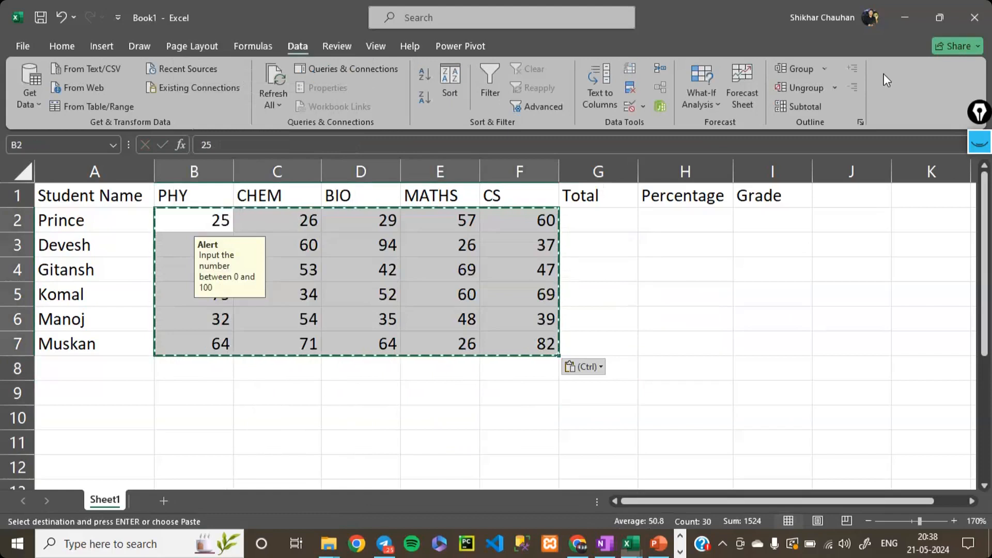
{"action": "left_click", "coordinate": [205, 233]}
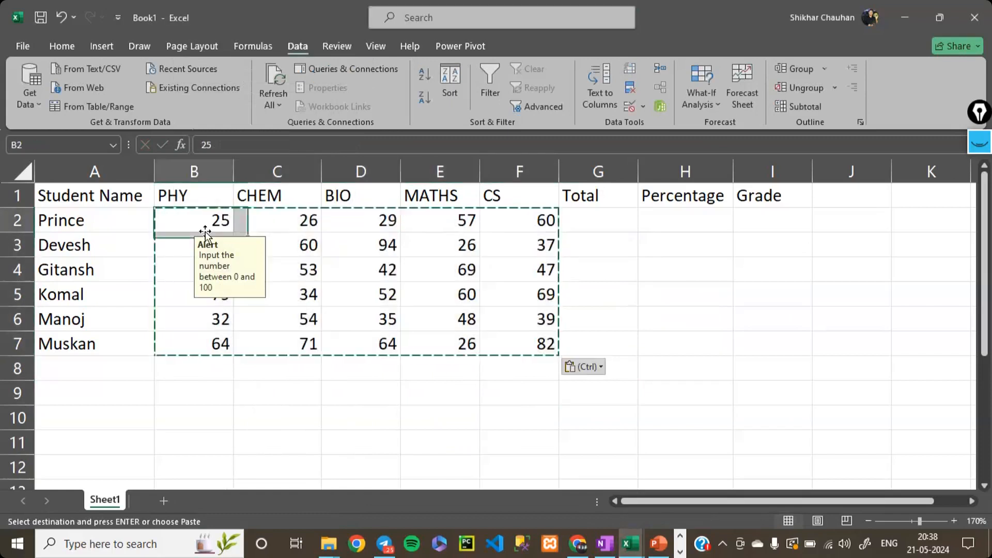
{"action": "left_click", "coordinate": [514, 437]}
{"action": "key", "text": "Escape"}
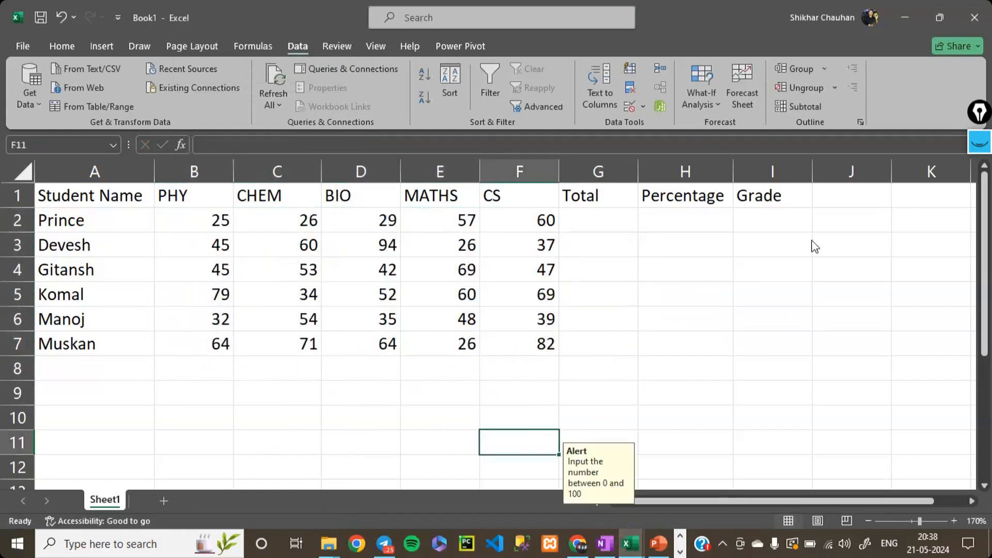
- Try typing nvjkd in cell F11, cancel the entry and select cell H10
{"action": "type", "text": "nvjkd"}
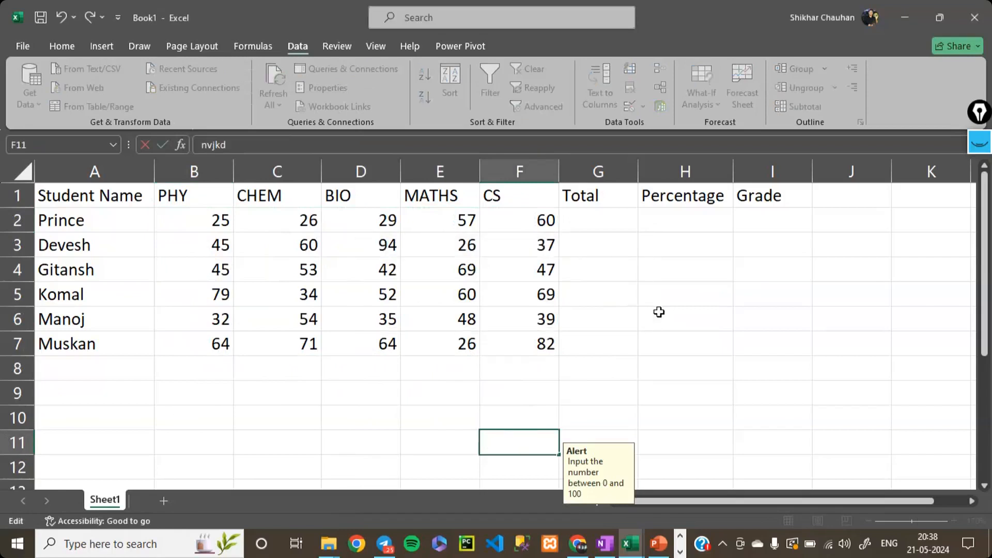
{"action": "key", "text": "Escape"}
{"action": "key", "text": "Right"}
{"action": "key", "text": "Right"}
{"action": "key", "text": "Up"}
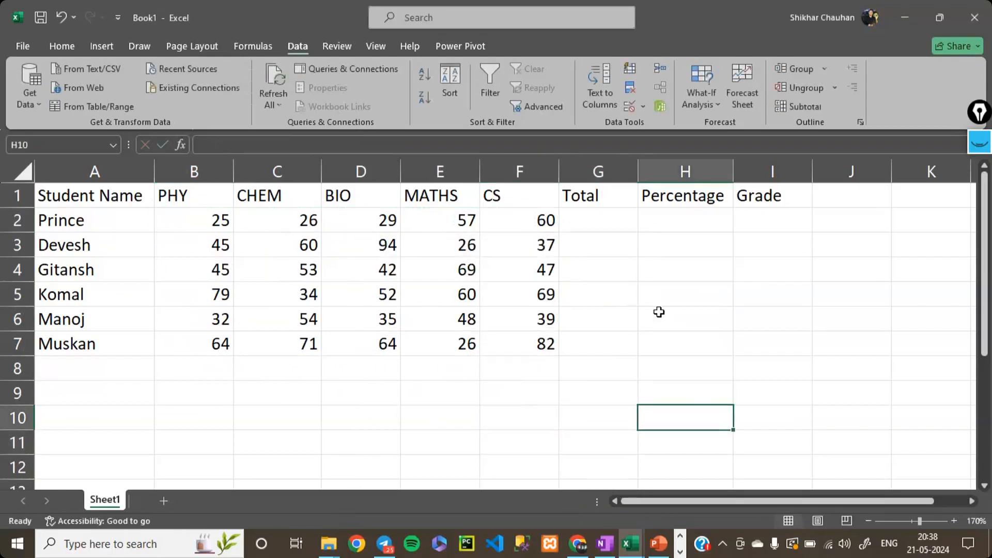
- Try entering the sample texts vs, vsv, vsd, vs and cdsv in H9:H13, outside the validated marks area
{"action": "key", "text": "Up"}
{"action": "type", "text": "vs vsv vsd vs"}
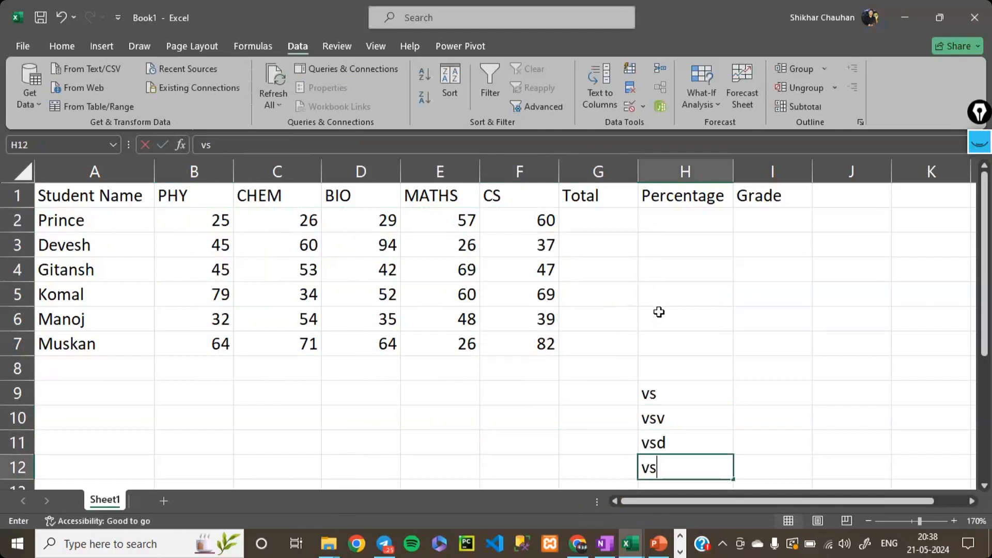
{"action": "key", "text": "Return"}
{"action": "type", "text": "cdsv"}
{"action": "key", "text": "Up"}
{"action": "key", "text": "Down"}
- Clear the sample texts from cells H9:H13
{"action": "key", "text": "shift+Up"}
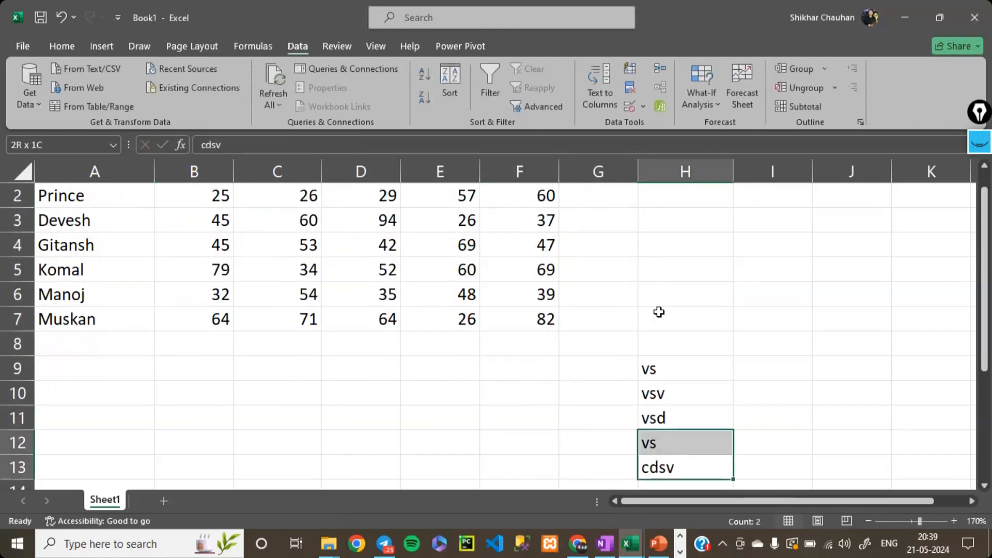
{"action": "key", "text": "shift+Up"}
{"action": "key", "text": "shift+Up"}
{"action": "key", "text": "shift+Up"}
{"action": "key", "text": "shift+Up"}
{"action": "key", "text": "Delete"}
{"action": "scroll", "coordinate": [659, 312], "scroll_direction": "up", "scroll_amount": 2}
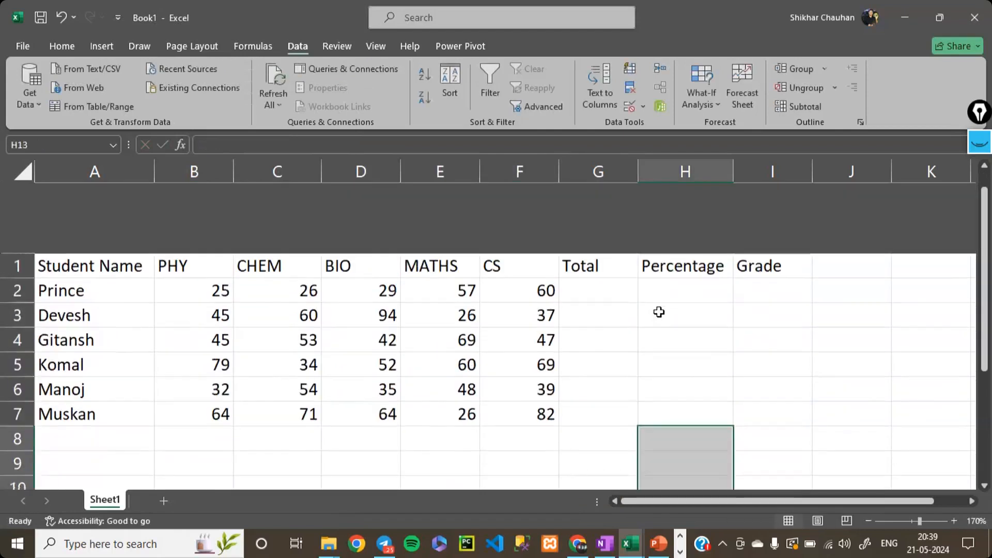
- Enter =SUM(B2:F2) in G2 to total the first student's marks
{"action": "left_click", "coordinate": [585, 212]}
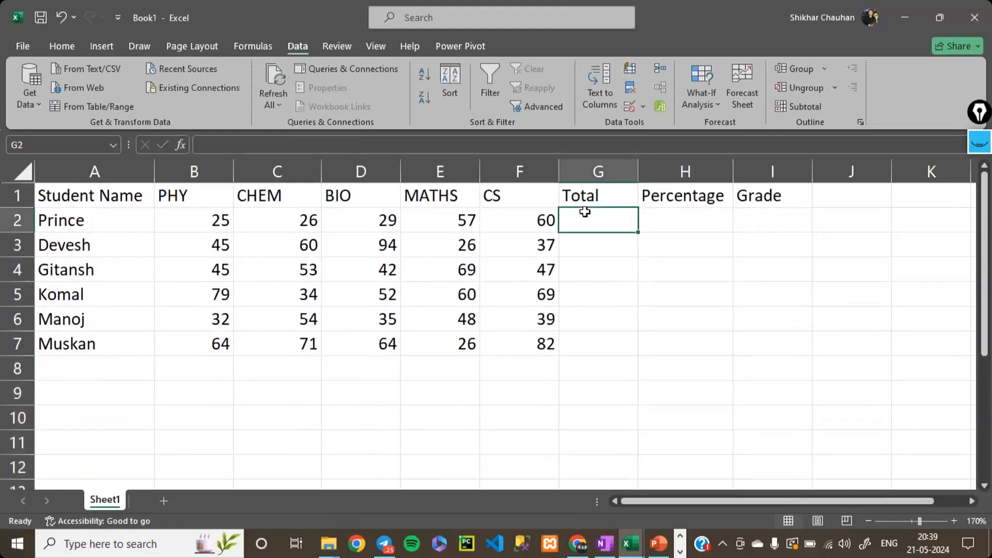
{"action": "type", "text": "=sum("}
{"action": "key", "text": "Left"}
{"action": "key", "text": "Left"}
{"action": "key", "text": "Left"}
{"action": "key", "text": "Left"}
{"action": "key", "text": "Left"}
{"action": "key", "text": "shift+Right"}
{"action": "key", "text": "shift+Right"}
{"action": "key", "text": "shift+Right"}
{"action": "key", "text": "shift+Right"}
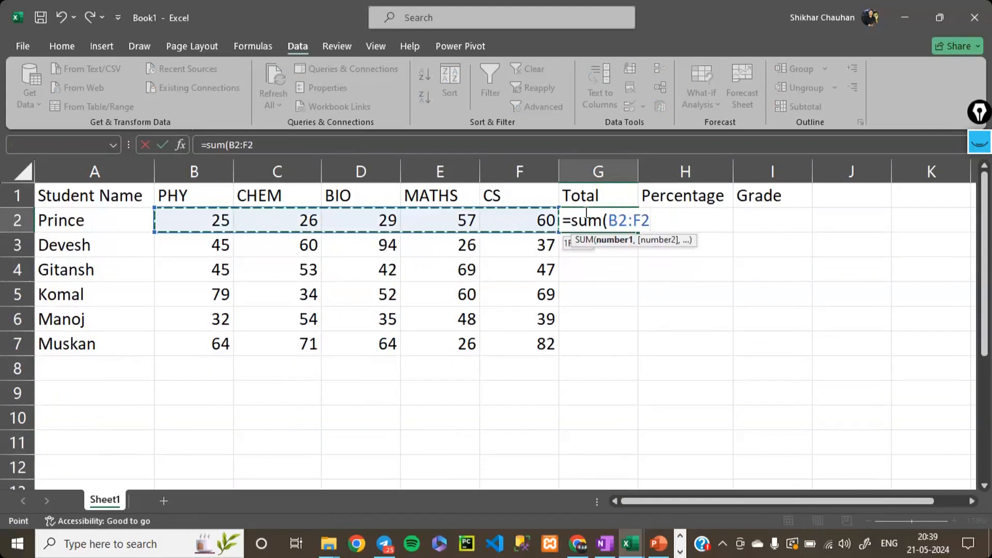
{"action": "key", "text": "Return"}
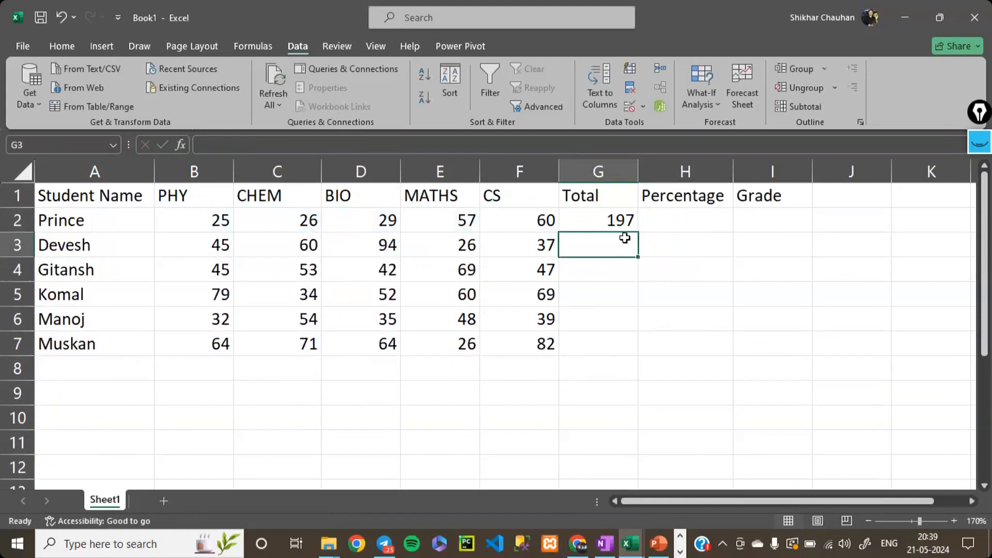
- Examine the total formula in G2 against the subject marks it adds up in row 2
{"action": "key", "text": "Up"}
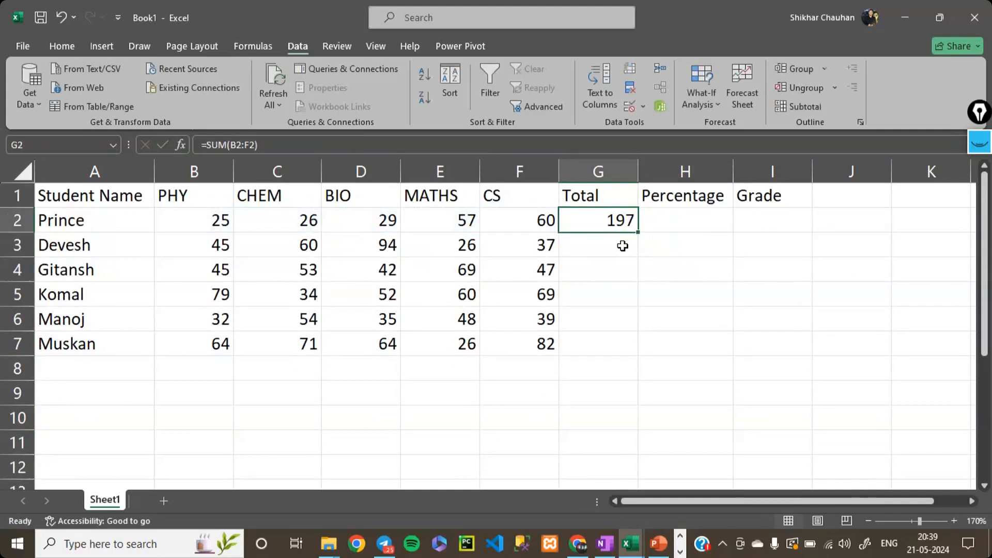
{"action": "left_click", "coordinate": [622, 246]}
{"action": "left_click_drag", "start_coordinate": [95, 216], "coordinate": [443, 356]}
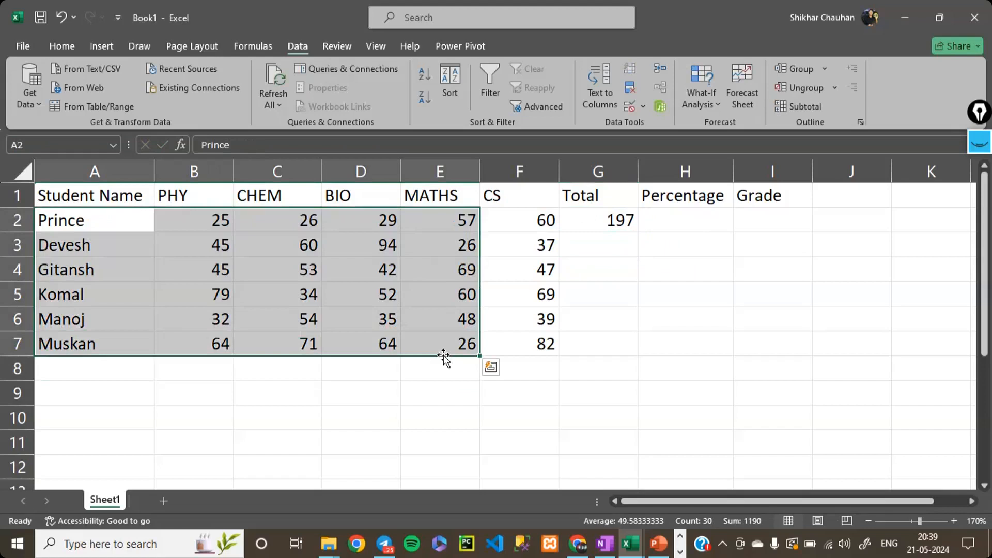
{"action": "key", "text": "Right"}
{"action": "key", "text": "Right"}
{"action": "key", "text": "Right"}
{"action": "key", "text": "Right"}
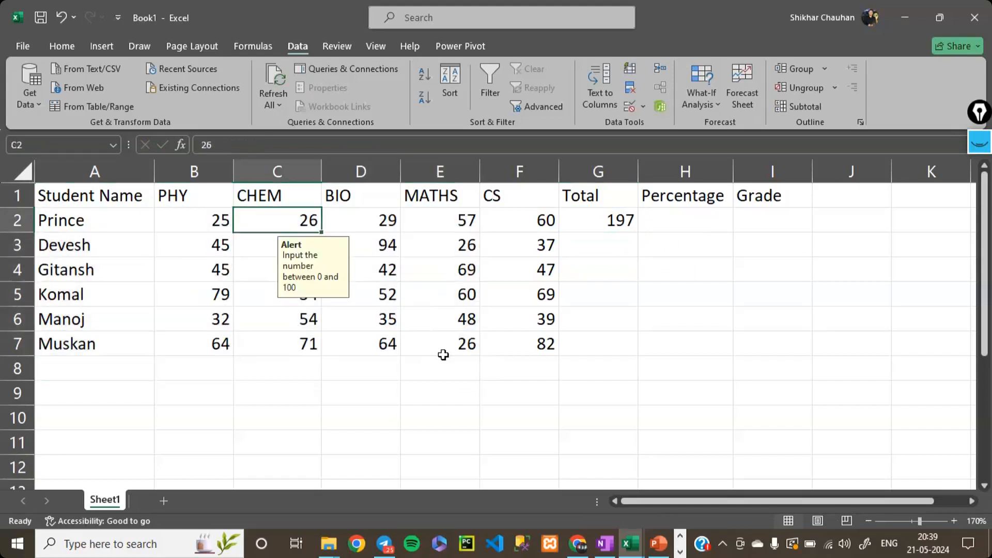
{"action": "key", "text": "Right"}
{"action": "key", "text": "Right"}
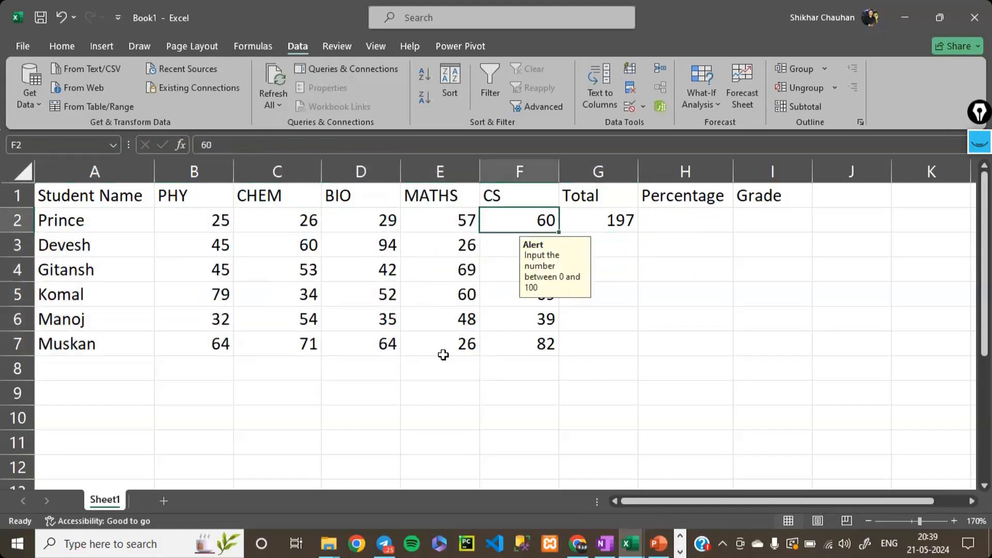
{"action": "key", "text": "Down"}
{"action": "key", "text": "Up"}
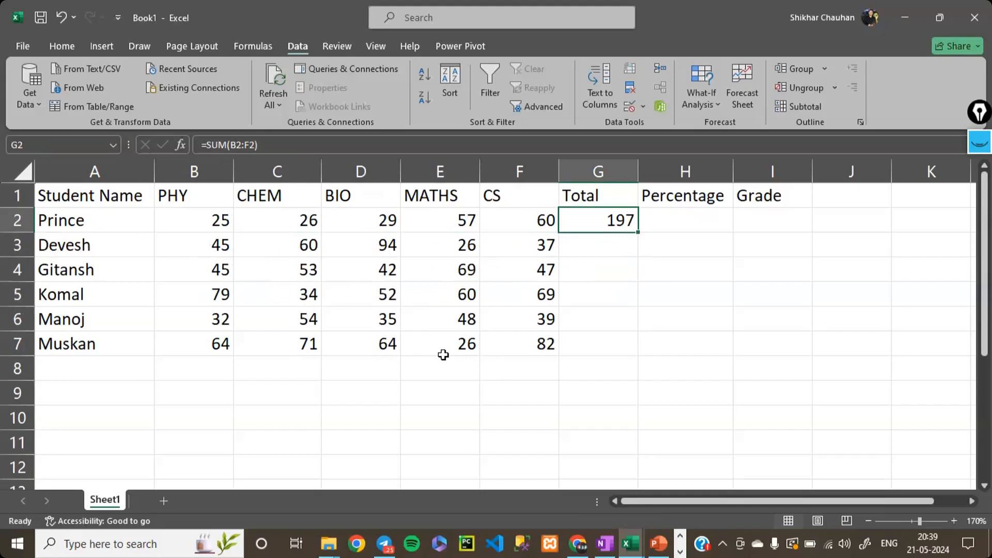
{"action": "key", "text": "Down"}
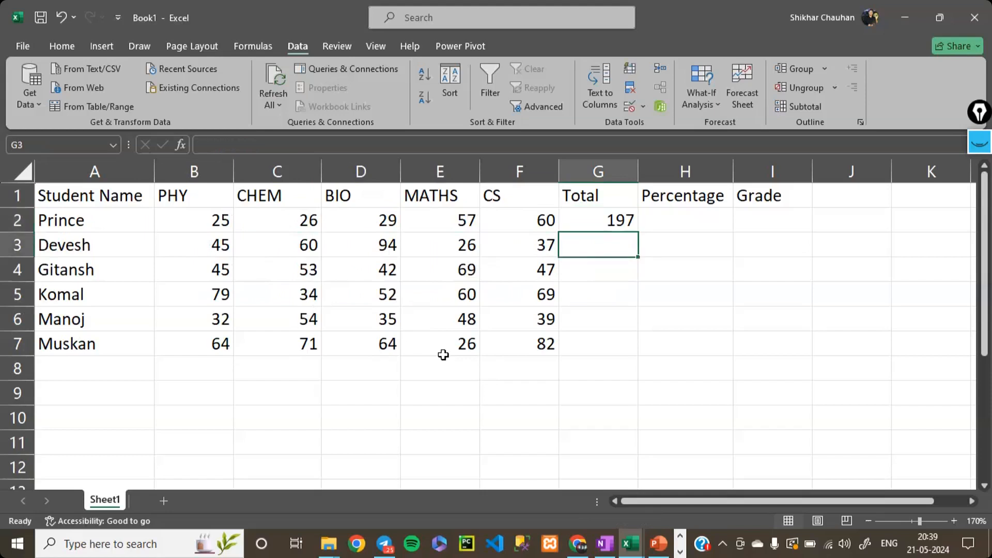
- Fill the total formula from G2 down through G7 for all remaining students
{"action": "key", "text": "Up"}
{"action": "key", "text": "shift+Down"}
{"action": "key", "text": "shift+Down"}
{"action": "key", "text": "shift+Down"}
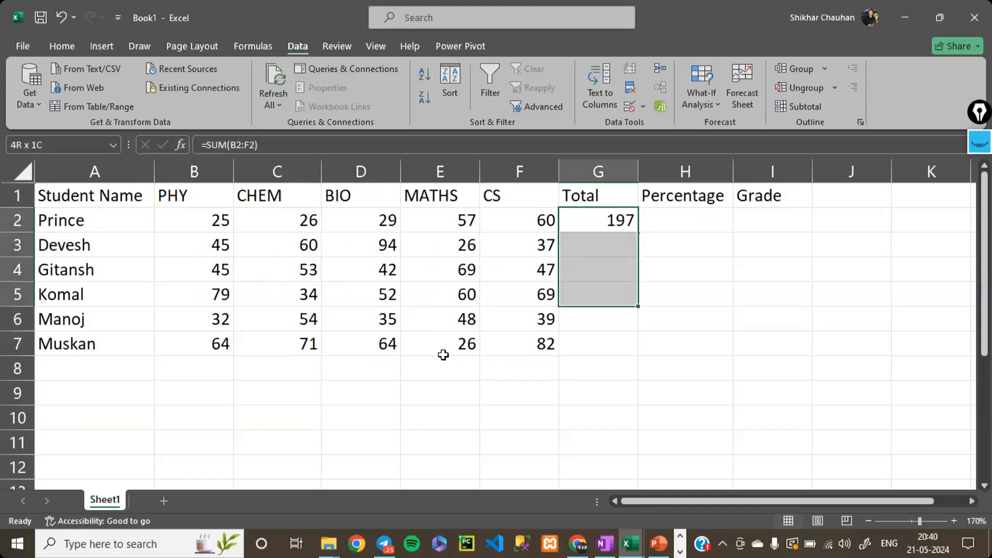
{"action": "key", "text": "shift+Down"}
{"action": "key", "text": "shift+Down"}
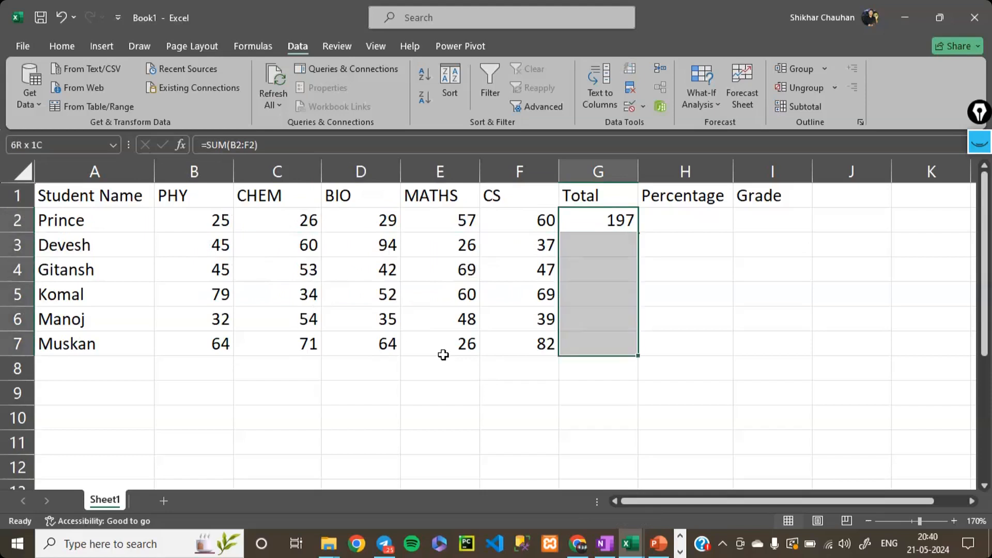
{"action": "key", "text": "ctrl+d"}
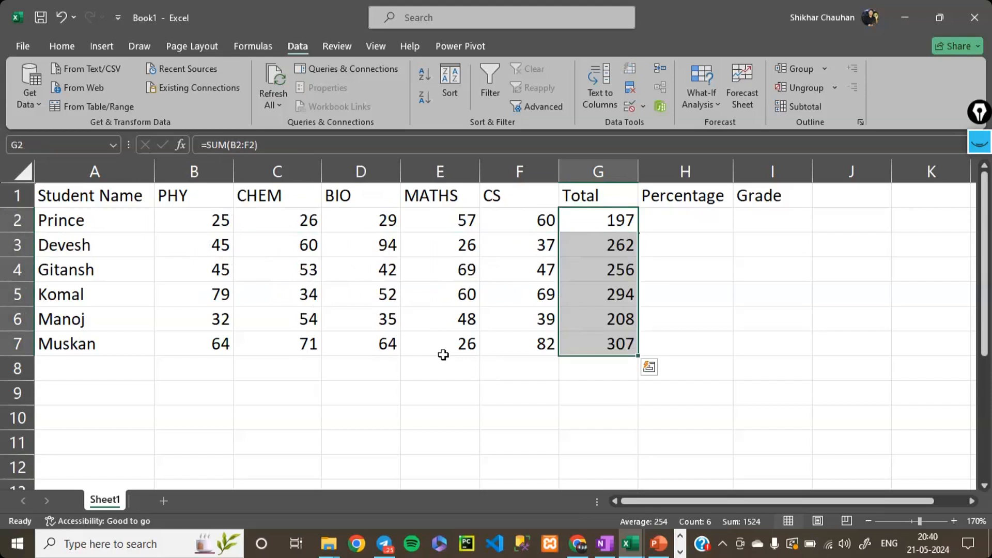
- Change the total formula in G2 to absolute references, =SUM($B$2:$F$2)
{"action": "key", "text": "Right"}
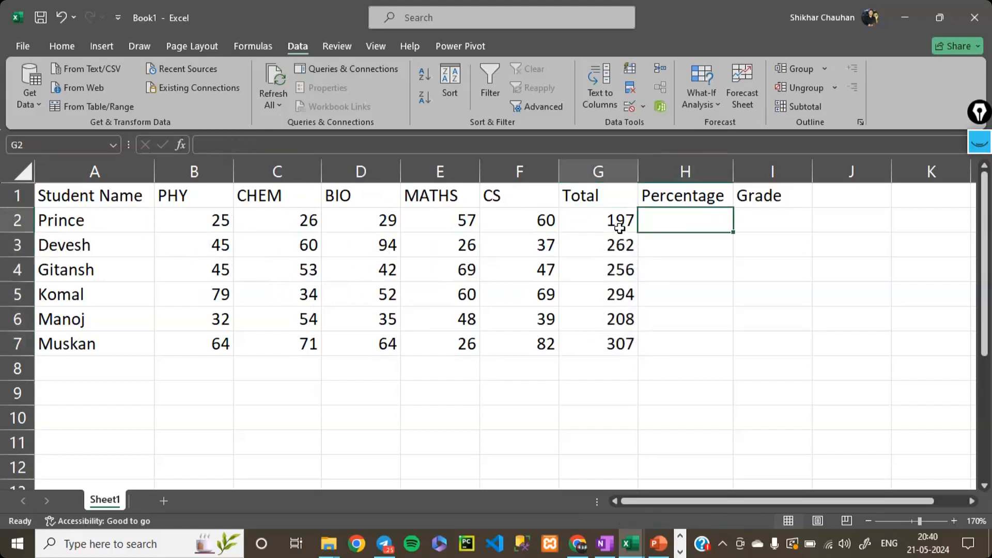
{"action": "left_click", "coordinate": [619, 227]}
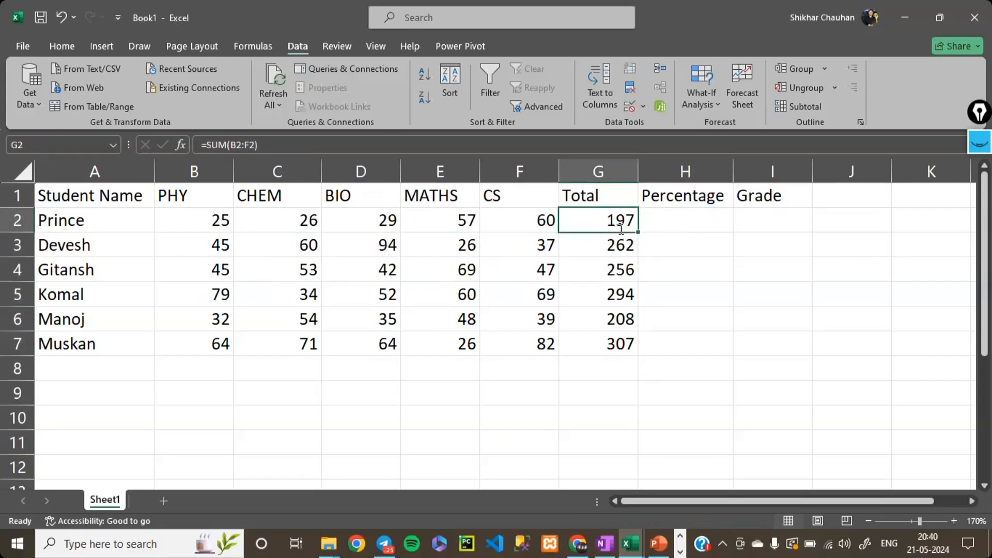
{"action": "double_click", "coordinate": [621, 229]}
{"action": "key", "text": "Left"}
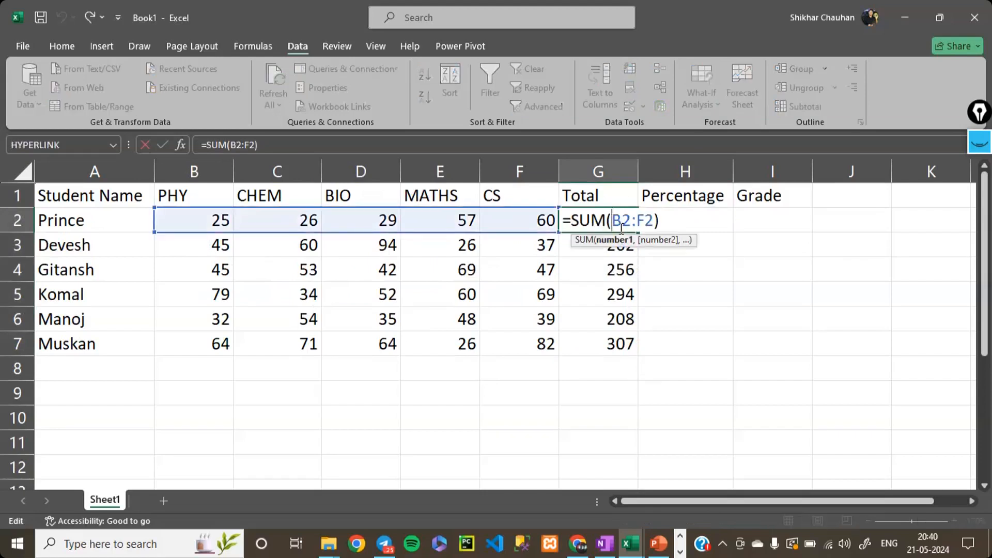
{"action": "type", "text": "$"}
{"action": "key", "text": "Right"}
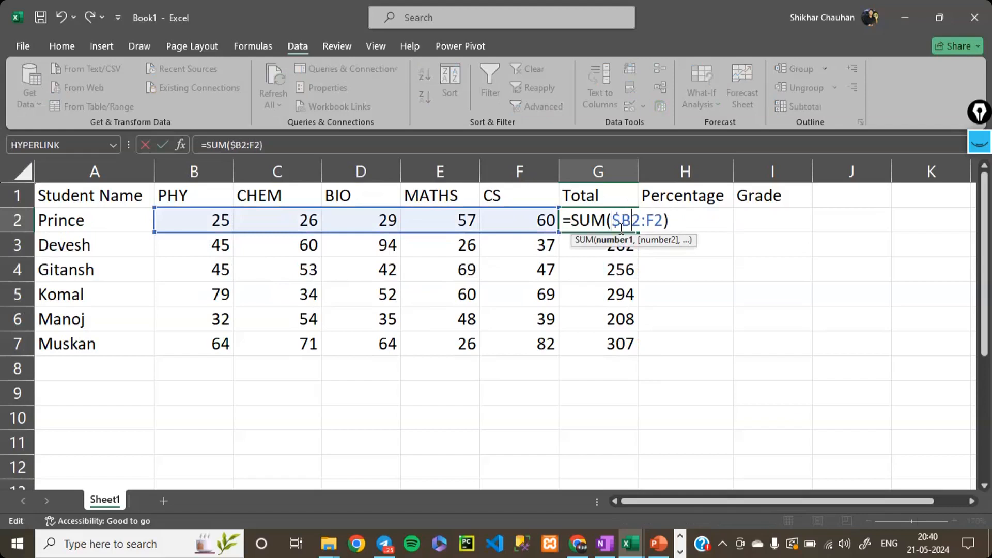
{"action": "type", "text": "$"}
{"action": "key", "text": "Right"}
{"action": "key", "text": "Right"}
{"action": "key", "text": "Right"}
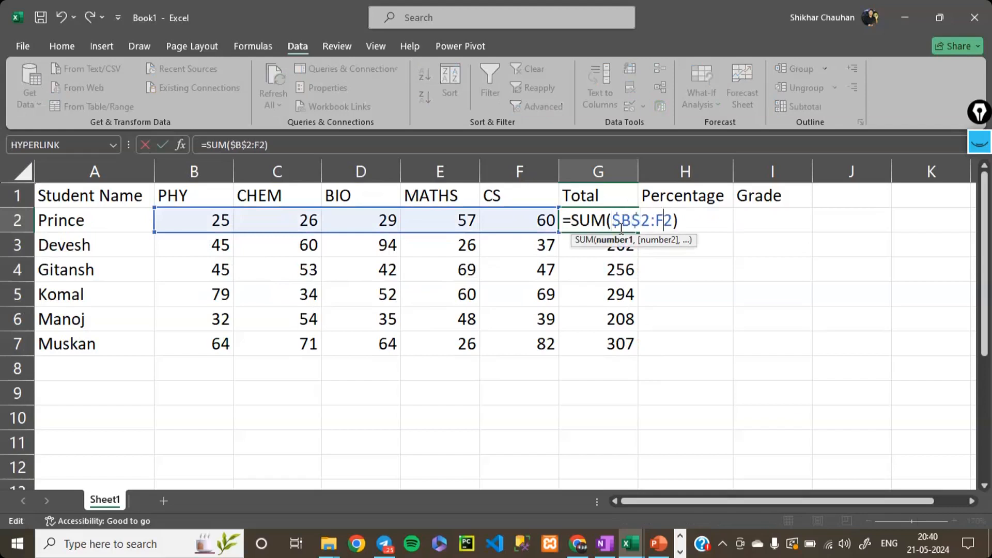
{"action": "key", "text": "Left"}
{"action": "type", "text": "$"}
{"action": "key", "text": "Right"}
{"action": "type", "text": "$"}
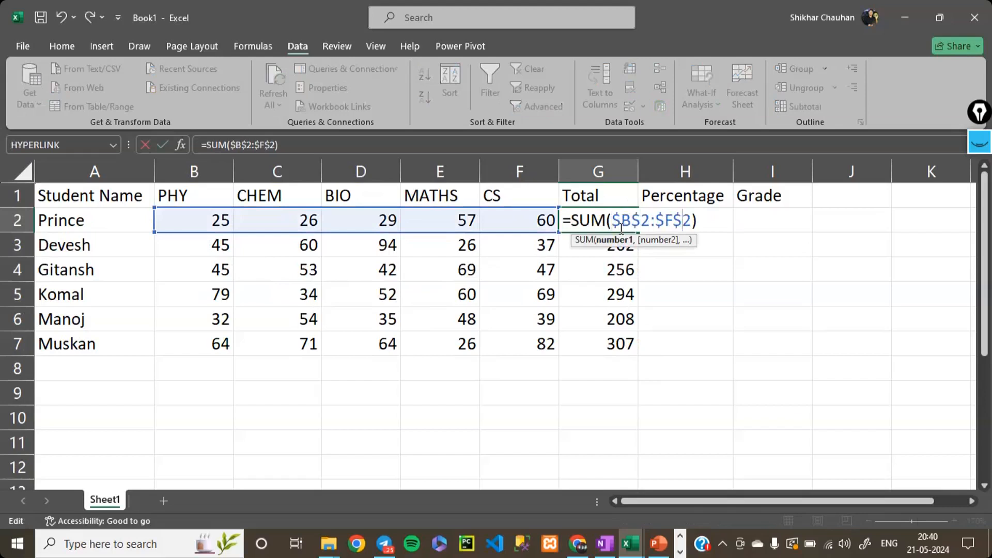
{"action": "key", "text": "Return"}
- Copy the absolute-reference total formula from G2 into G3 and end the copy mode
{"action": "left_click", "coordinate": [620, 228]}
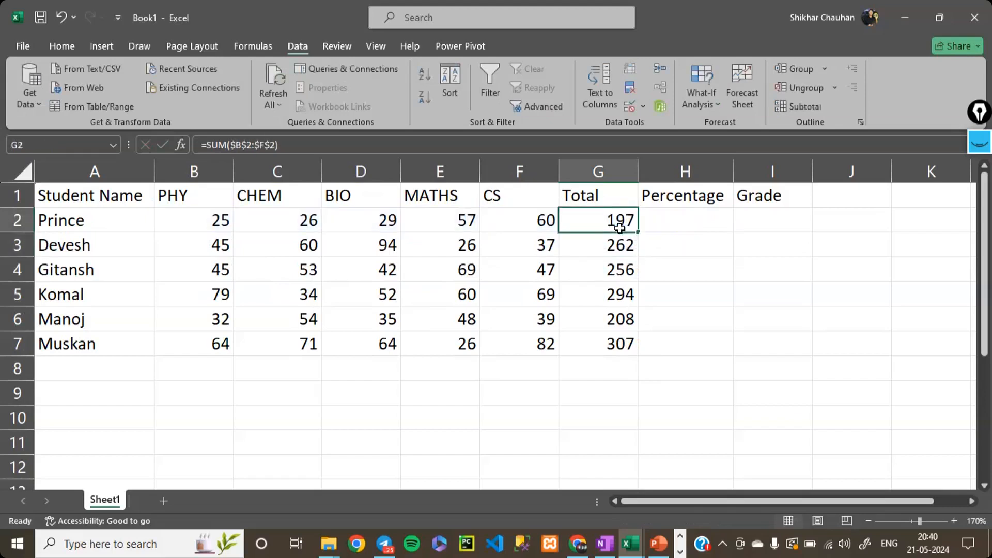
{"action": "key", "text": "ctrl+c"}
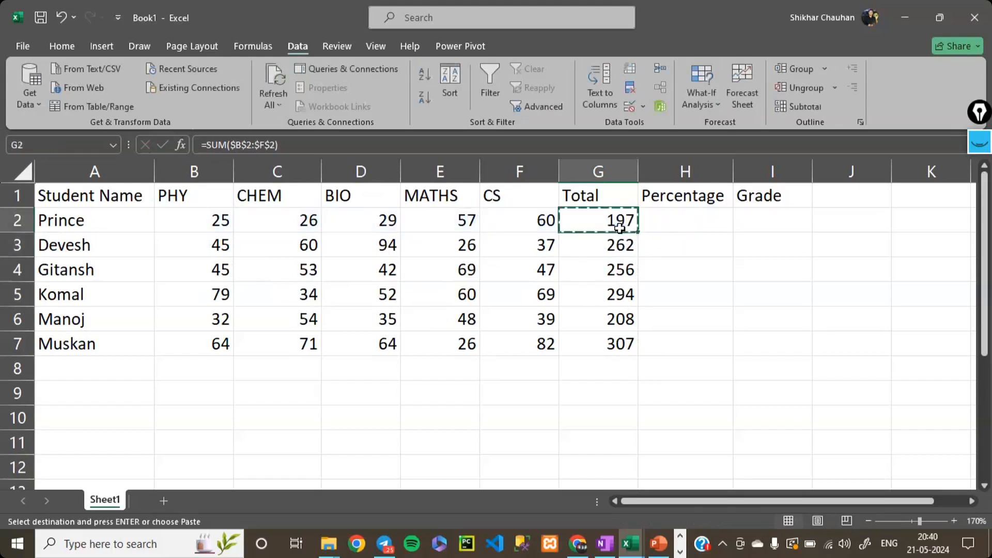
{"action": "left_click", "coordinate": [617, 243]}
{"action": "key", "text": "ctrl+v"}
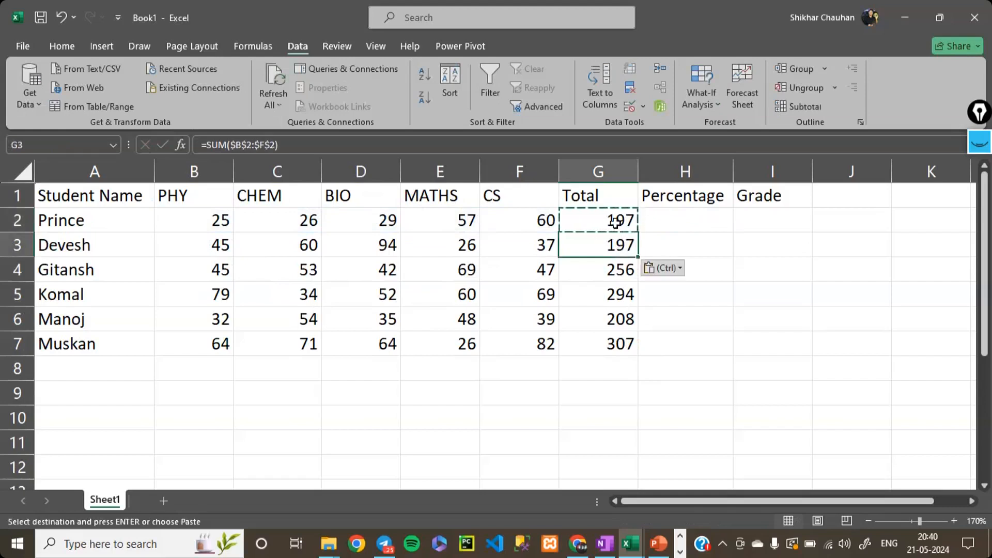
{"action": "left_click", "coordinate": [620, 226]}
{"action": "left_click", "coordinate": [616, 242]}
{"action": "key", "text": "Escape"}
- Try a mixed reference in G2 by changing its total formula to =SUM(B$2:$F$2)
{"action": "left_click", "coordinate": [612, 221]}
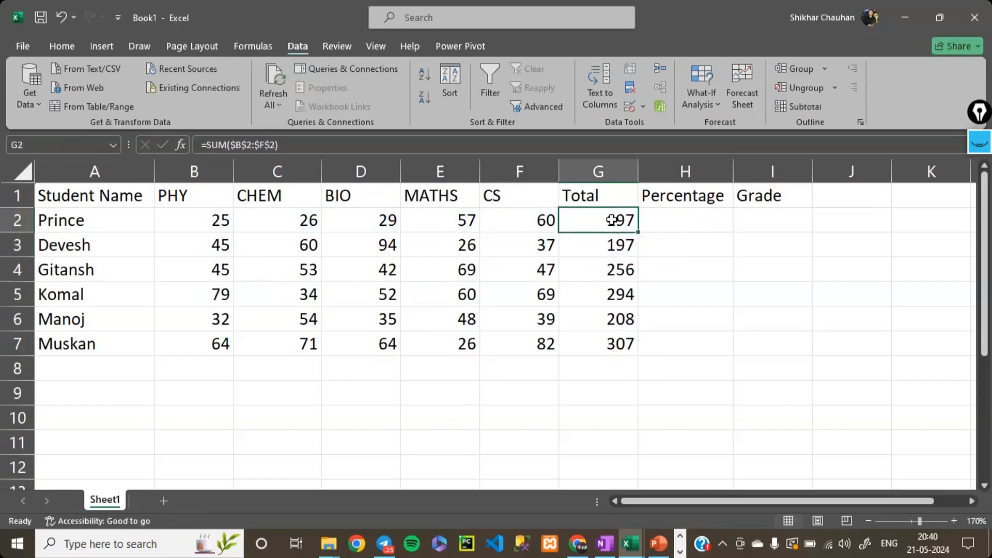
{"action": "double_click", "coordinate": [612, 220]}
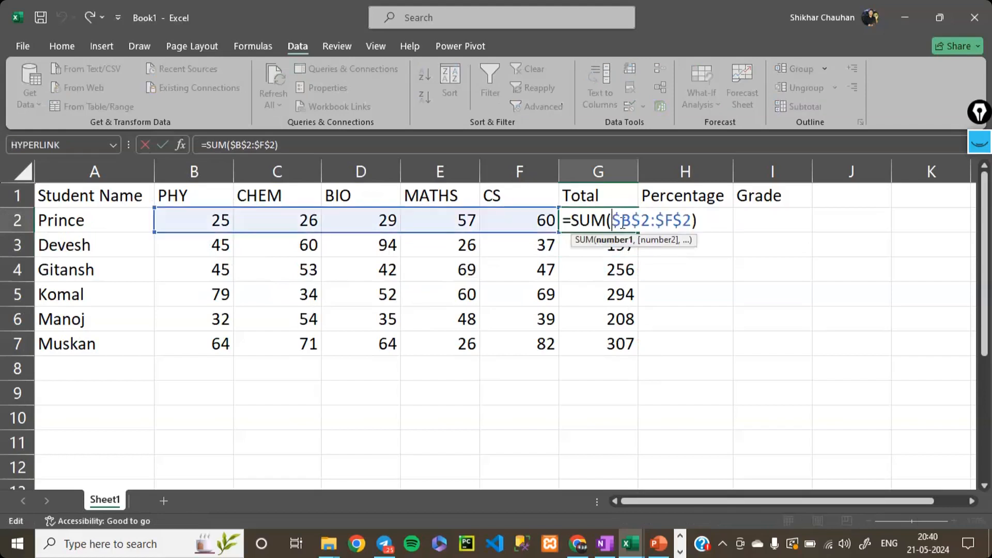
{"action": "key", "text": "Right"}
{"action": "left_click_drag", "start_coordinate": [672, 222], "coordinate": [690, 223]}
{"action": "left_click", "coordinate": [689, 222]}
{"action": "key", "text": "Left"}
{"action": "key", "text": "BackSpace"}
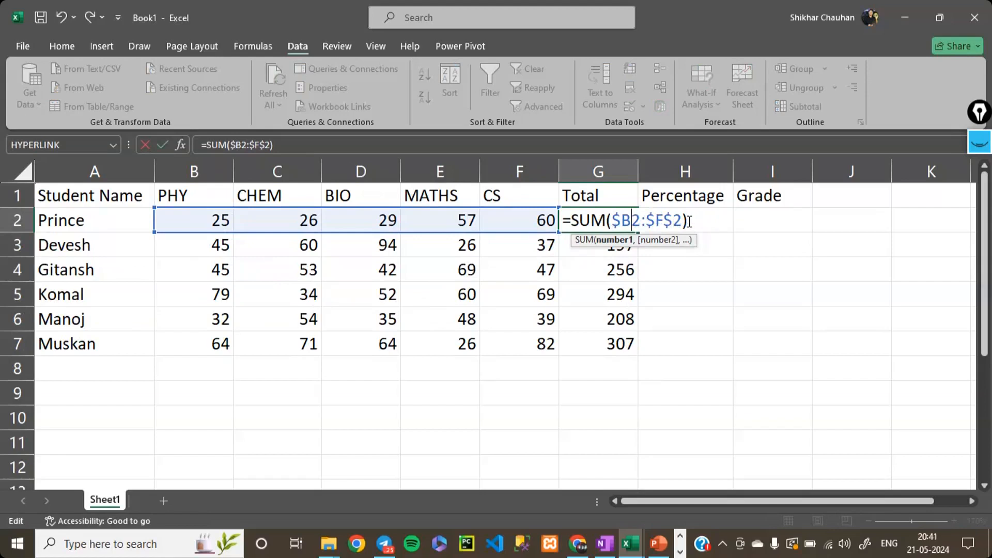
{"action": "type", "text": "$"}
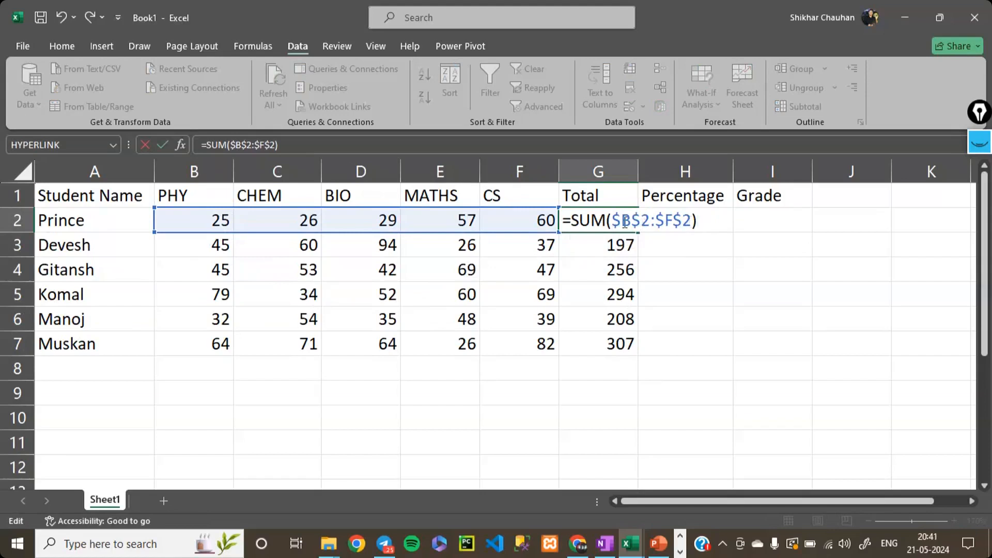
{"action": "key", "text": "Return"}
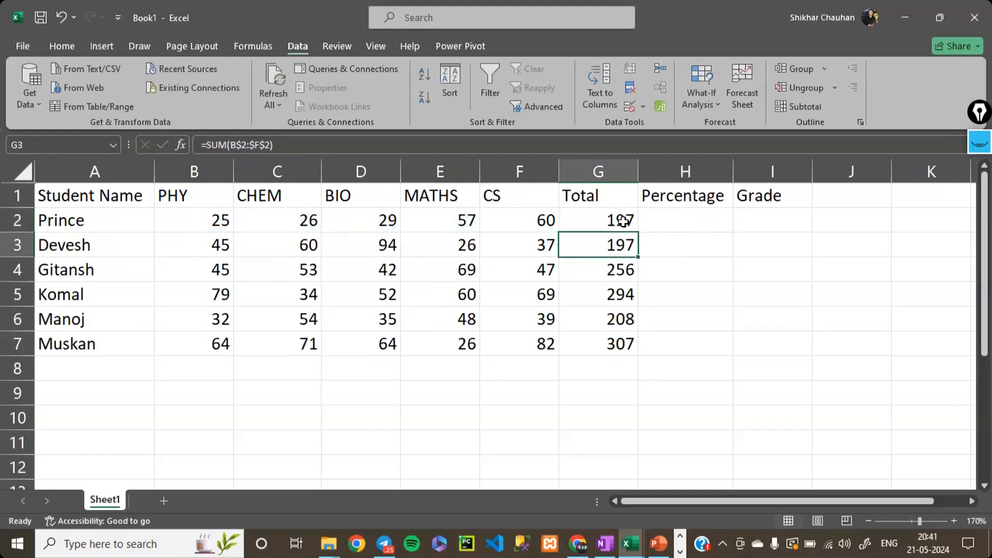
- Copy the row-locked total formula from G2 and paste it into G3
{"action": "key", "text": "Down"}
{"action": "left_click", "coordinate": [623, 221]}
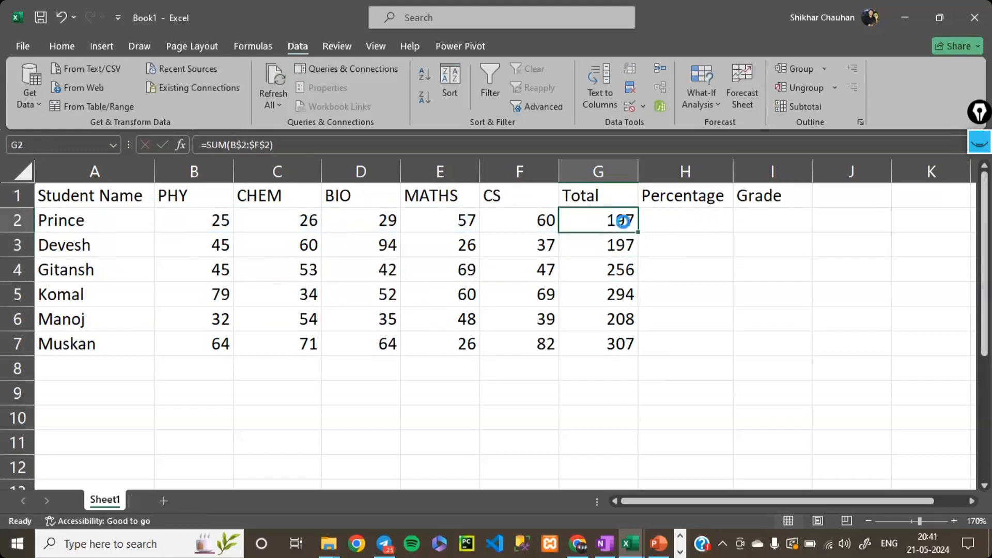
{"action": "key", "text": "ctrl+c"}
{"action": "key", "text": "Down"}
{"action": "key", "text": "ctrl+v"}
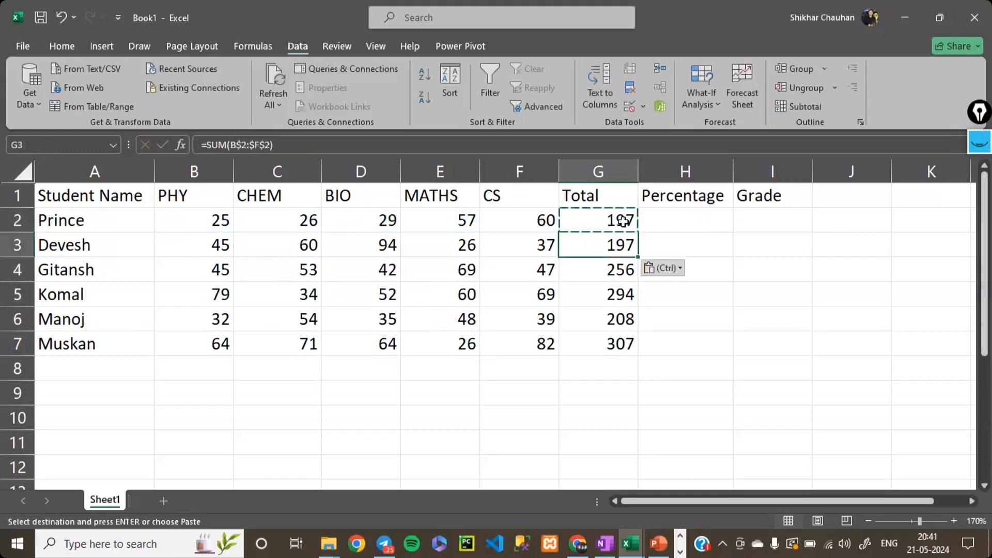
- Change the total formula in G2 to column-locked references, =SUM($B2:$F2), and fill it down into G3
{"action": "double_click", "coordinate": [623, 221]}
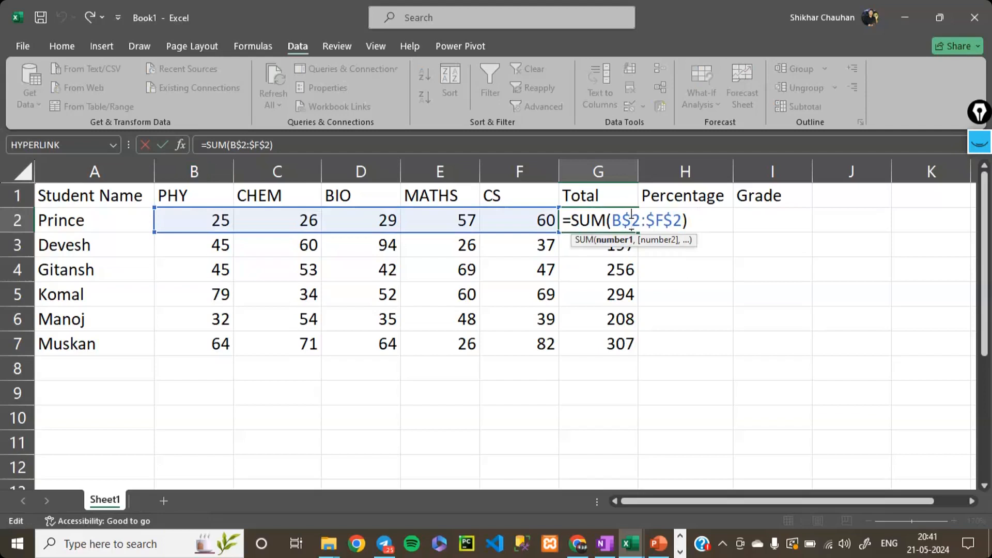
{"action": "key", "text": "BackSpace"}
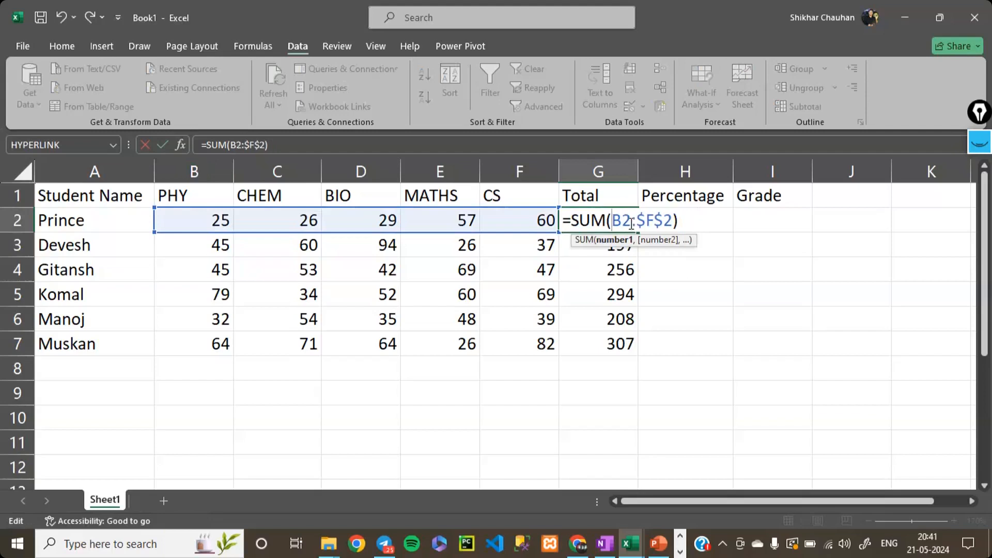
{"action": "type", "text": "$"}
{"action": "key", "text": "Right"}
{"action": "key", "text": "Return"}
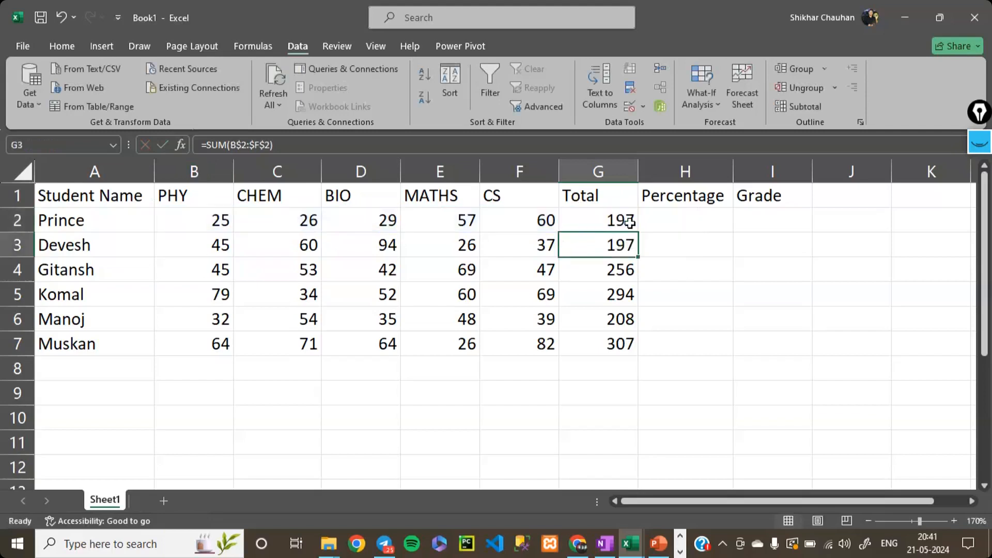
{"action": "key", "text": "ctrl+d"}
{"action": "left_click", "coordinate": [629, 222]}
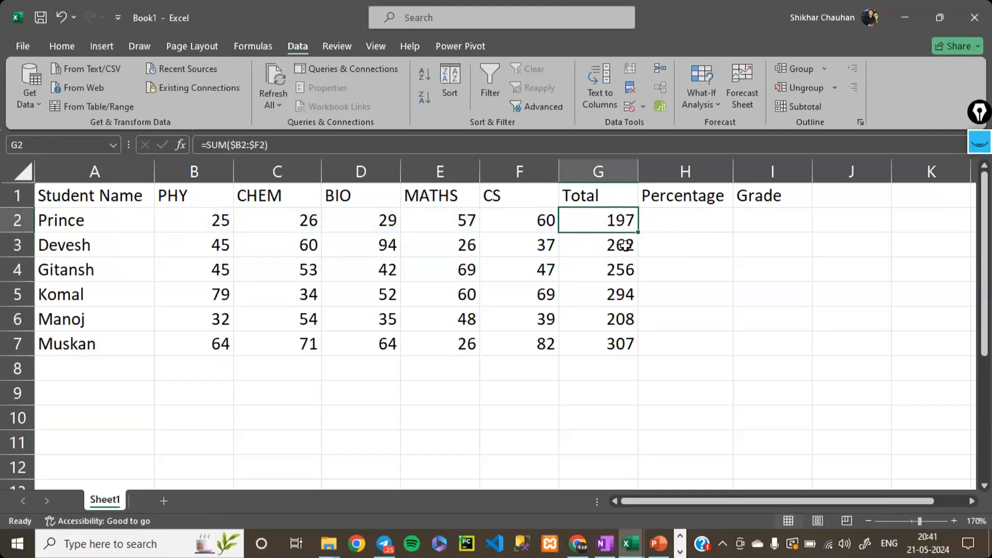
- Compare the column-locked total formulas in G2 and G3, including the ranges they reference
{"action": "left_click", "coordinate": [626, 246]}
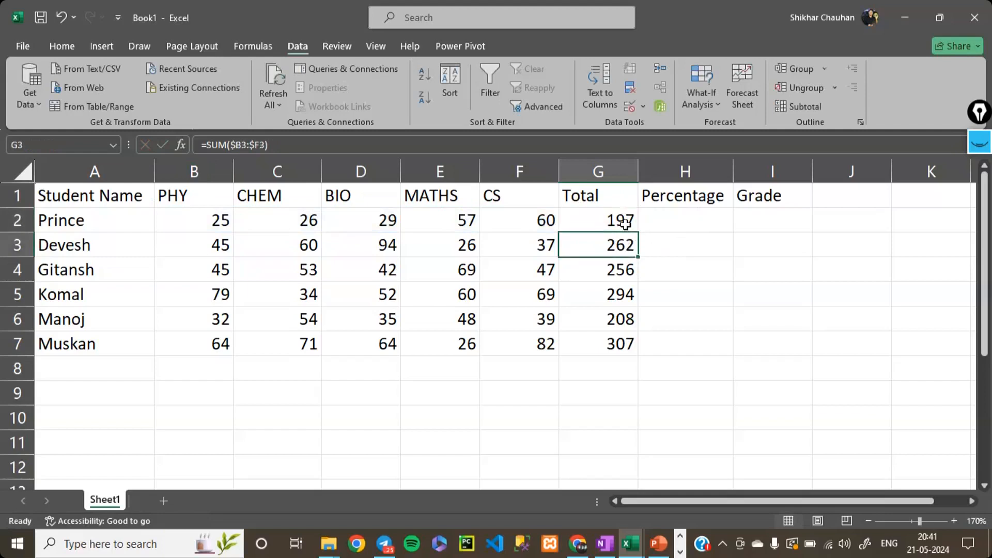
{"action": "double_click", "coordinate": [626, 224]}
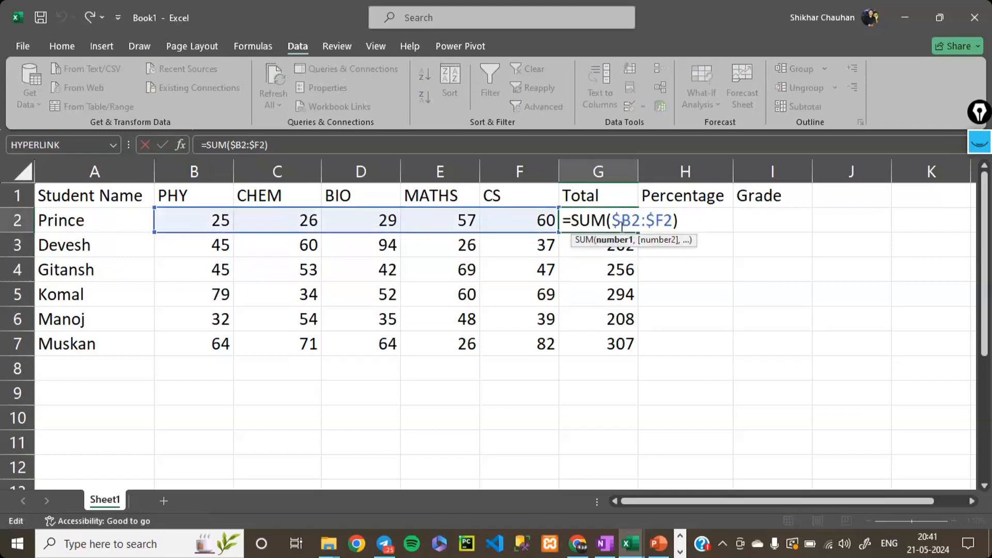
{"action": "left_click", "coordinate": [591, 250]}
{"action": "double_click", "coordinate": [592, 250]}
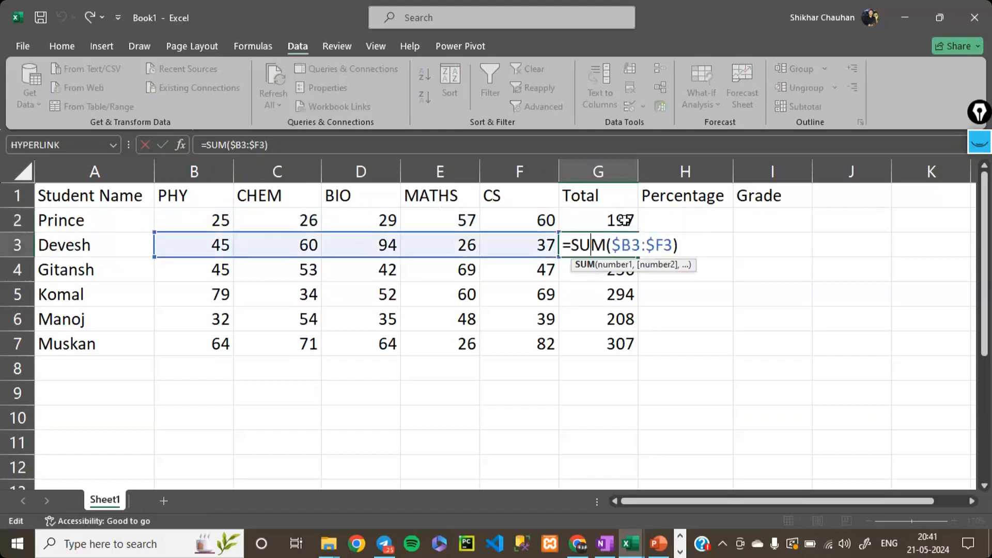
{"action": "double_click", "coordinate": [626, 223]}
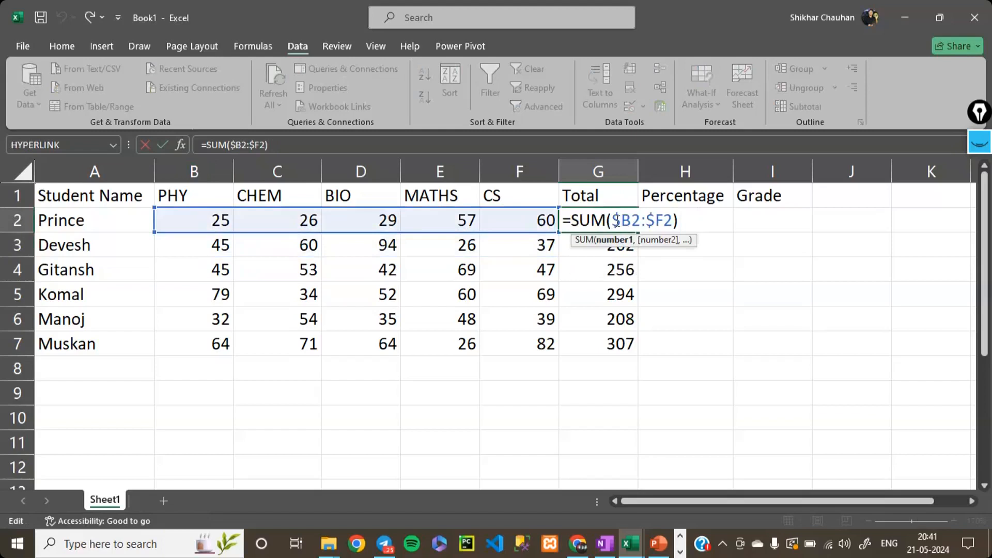
{"action": "left_click", "coordinate": [569, 250]}
{"action": "double_click", "coordinate": [569, 250]}
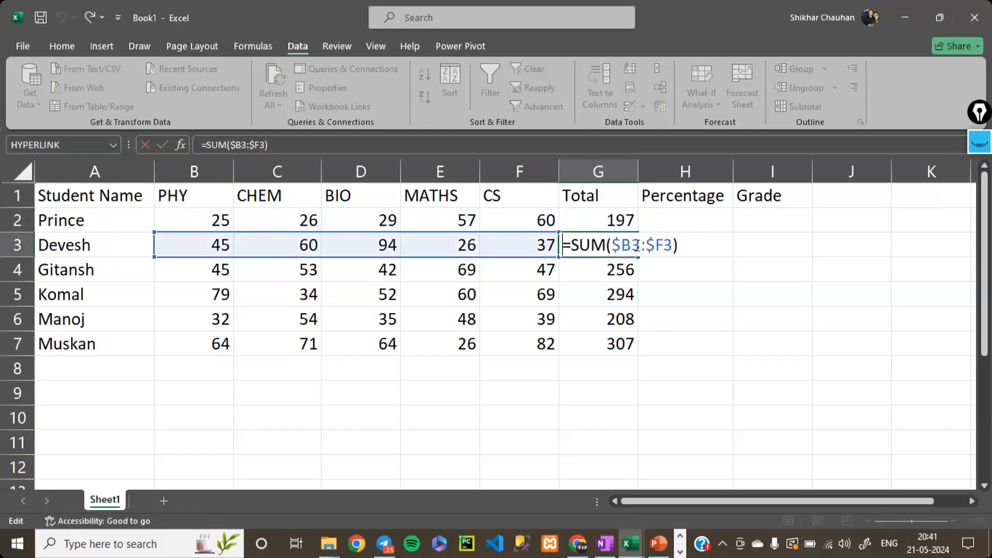
{"action": "type", "text": "="}
{"action": "left_click", "coordinate": [619, 218]}
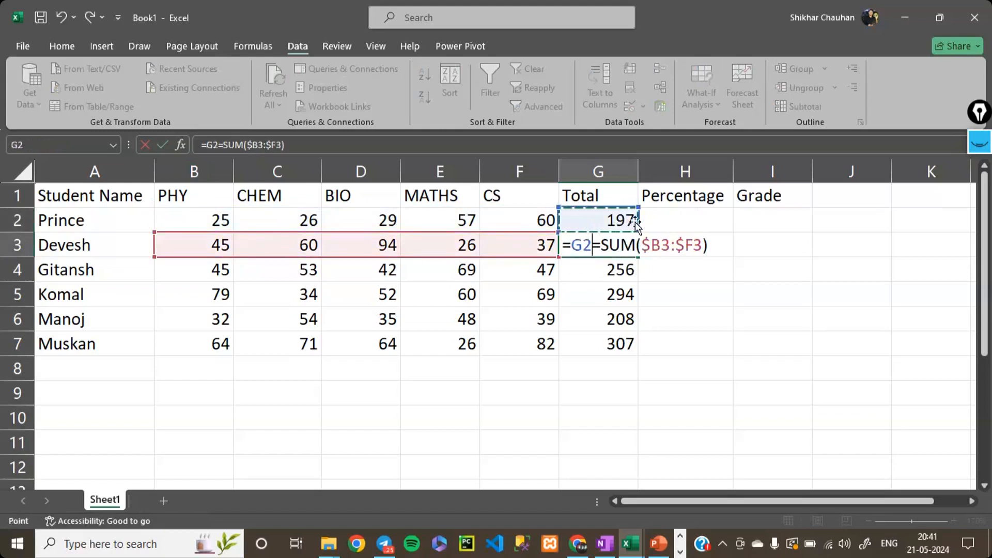
{"action": "key", "text": "Escape"}
{"action": "double_click", "coordinate": [616, 222]}
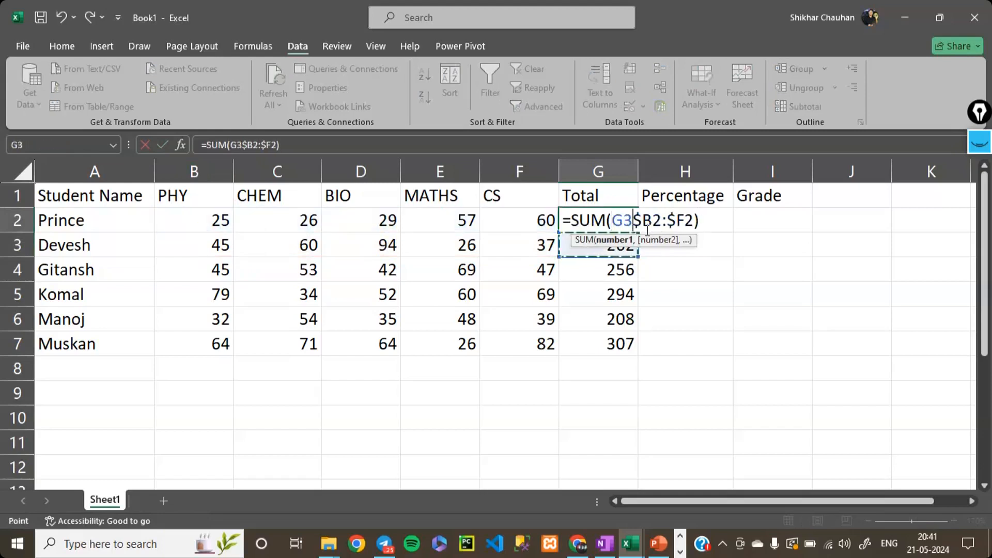
{"action": "key", "text": "Escape"}
- Inspect the total formulas in G3, G4 and G6 for differences in their reference types
{"action": "double_click", "coordinate": [626, 247]}
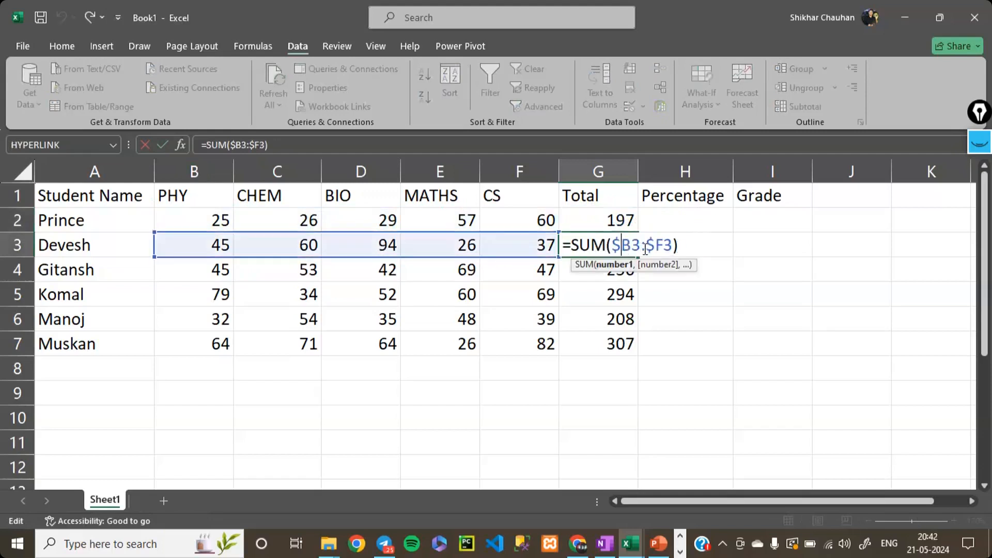
{"action": "key", "text": "Return"}
{"action": "double_click", "coordinate": [607, 269]}
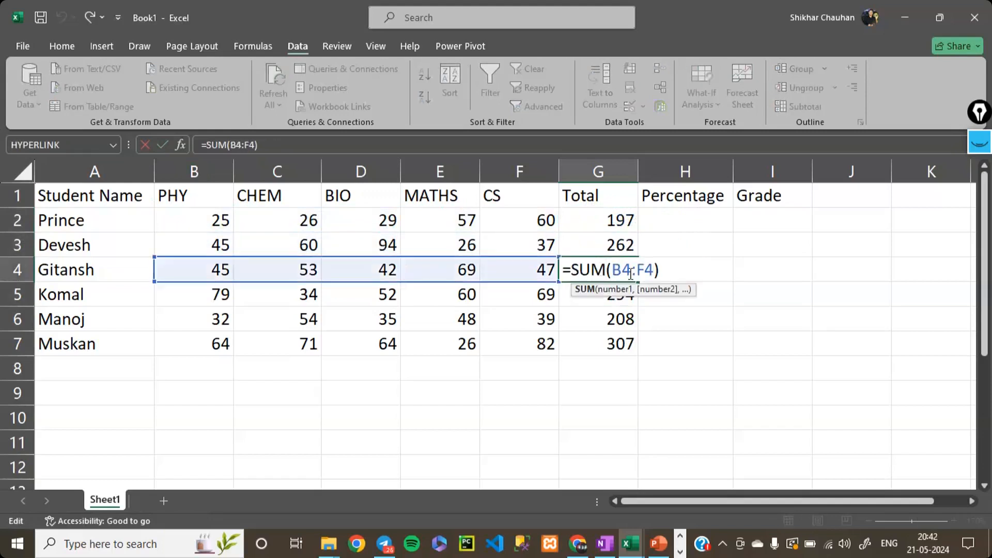
{"action": "left_click", "coordinate": [625, 319]}
{"action": "double_click", "coordinate": [623, 319]}
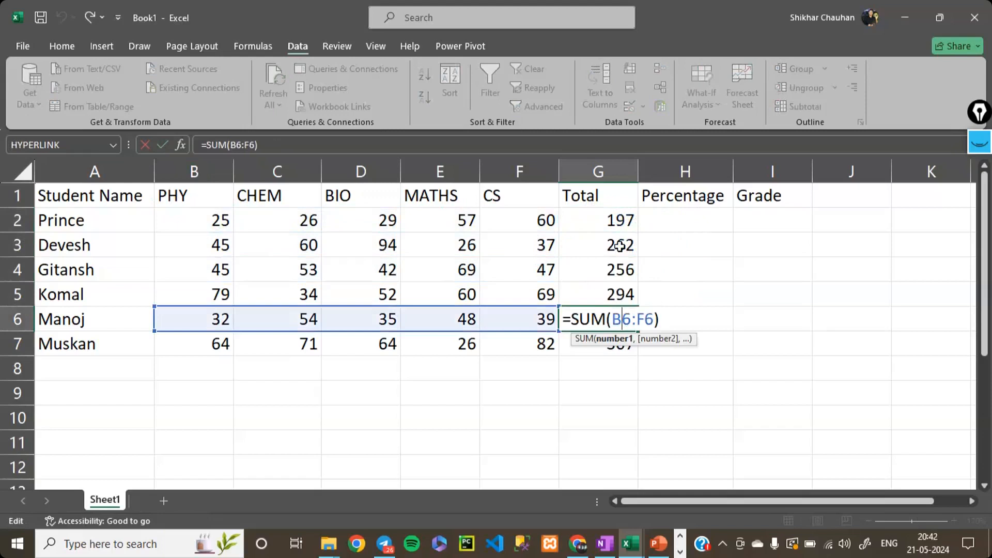
- Try to change the total formula in G3 to relative references, =SUM(B3:F3)
{"action": "left_click", "coordinate": [620, 246]}
{"action": "double_click", "coordinate": [620, 246]}
{"action": "key", "text": "BackSpace"}
{"action": "key", "text": "Right"}
{"action": "key", "text": "Right"}
{"action": "key", "text": "Right"}
{"action": "key", "text": "Right"}
{"action": "key", "text": "BackSpace"}
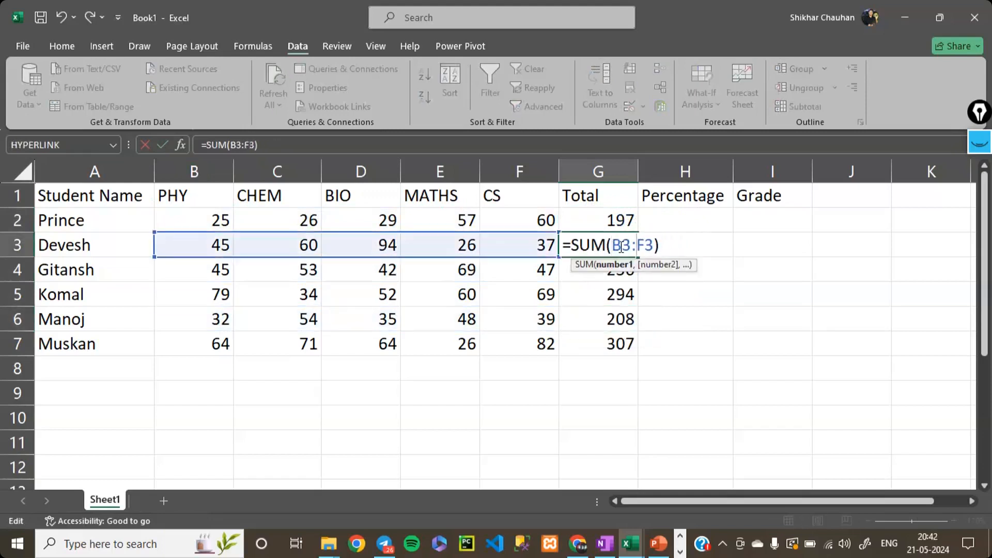
{"action": "key", "text": "ctrl+Return"}
- Remove the column locks from the total formula in G2 so it uses relative references
{"action": "key", "text": "Up"}
{"action": "key", "text": "F2"}
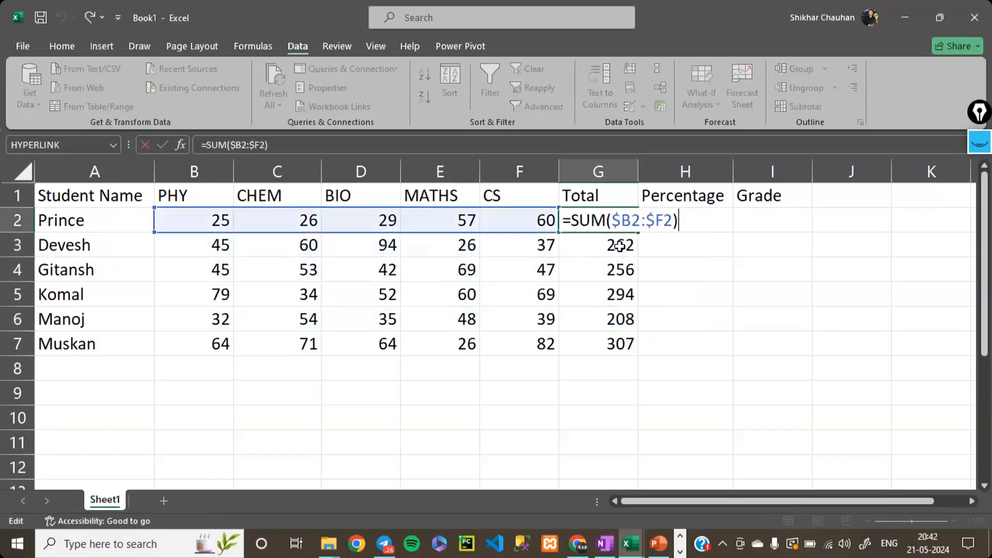
{"action": "key", "text": "Left"}
{"action": "key", "text": "Left"}
{"action": "key", "text": "Left"}
{"action": "key", "text": "BackSpace"}
{"action": "key", "text": "Left"}
{"action": "key", "text": "Left"}
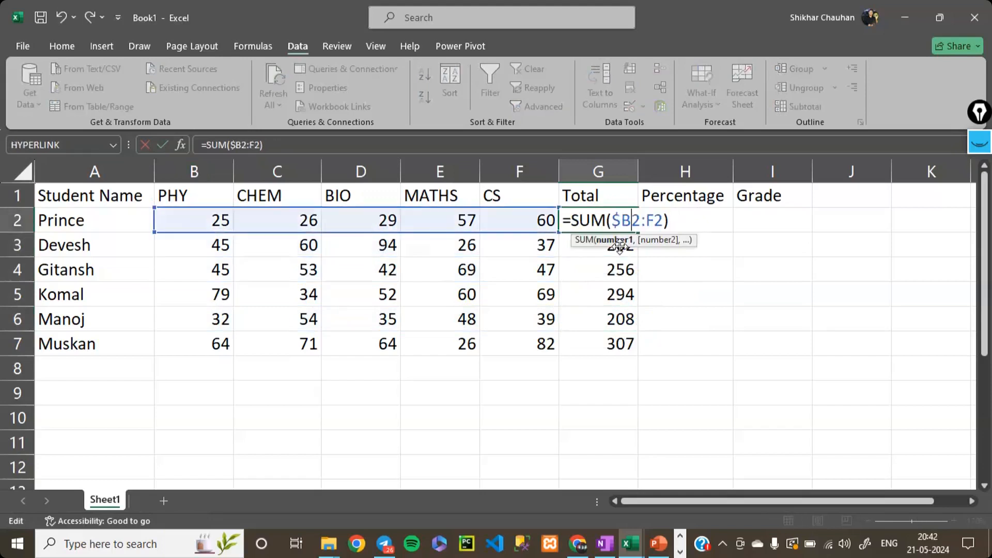
{"action": "key", "text": "ctrl+Return"}
{"action": "key", "text": "Down"}
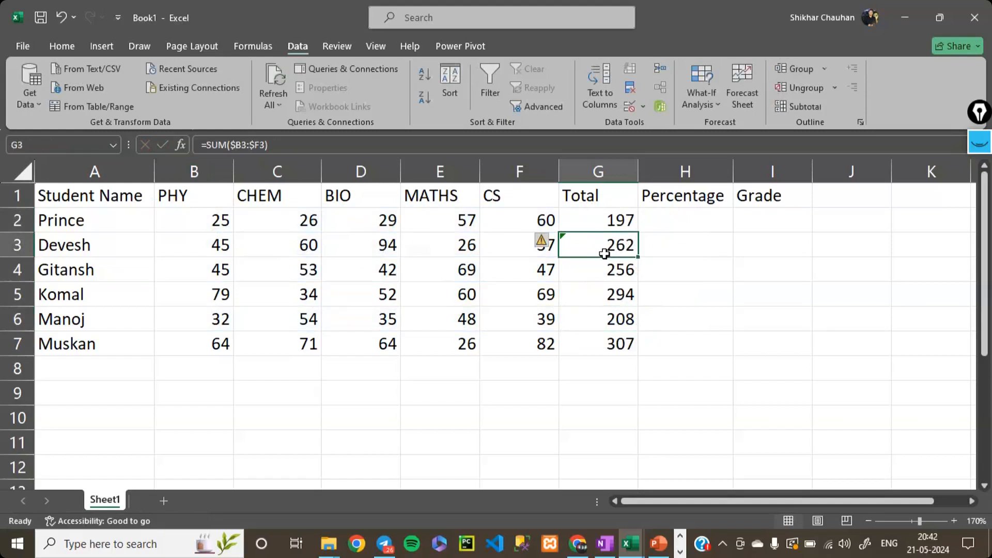
{"action": "right_click", "coordinate": [604, 254]}
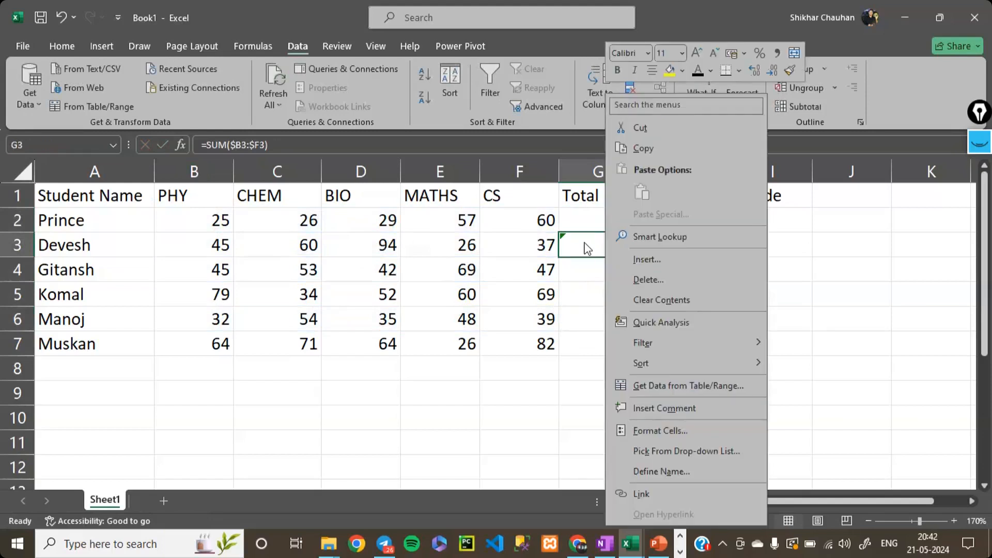
{"action": "key", "text": "Escape"}
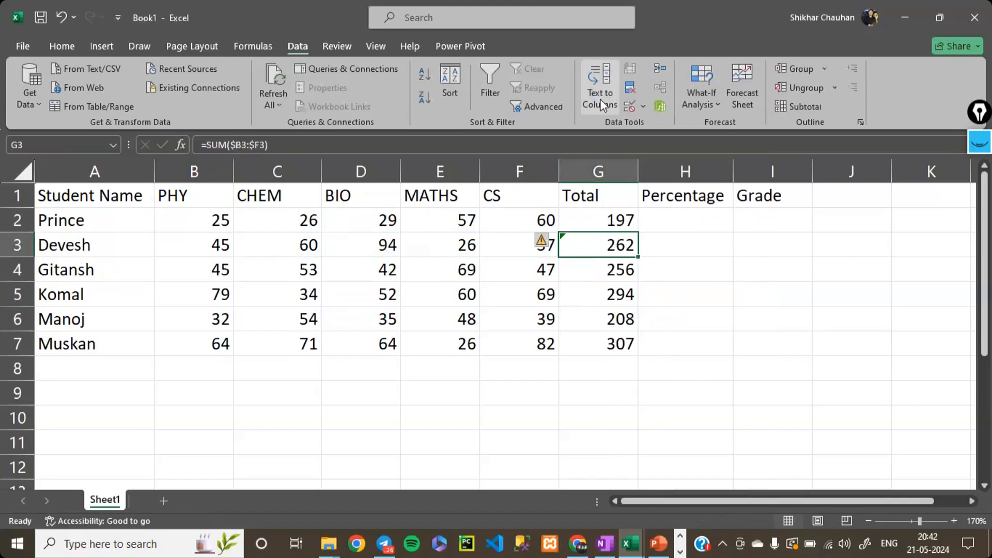
{"action": "key", "text": "Down"}
{"action": "key", "text": "Down"}
{"action": "key", "text": "Up"}
{"action": "key", "text": "Up"}
{"action": "left_click", "coordinate": [600, 98]}
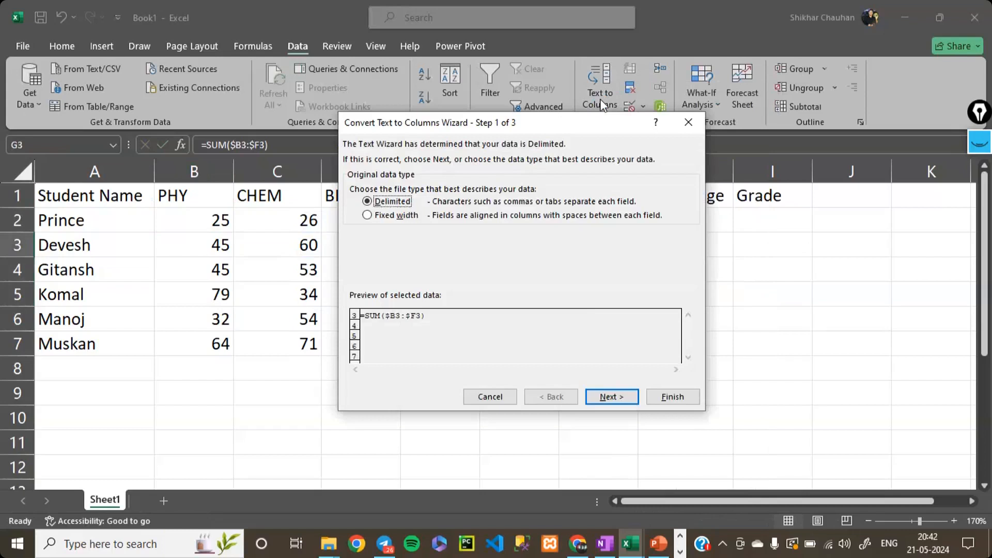
{"action": "key", "text": "Escape"}
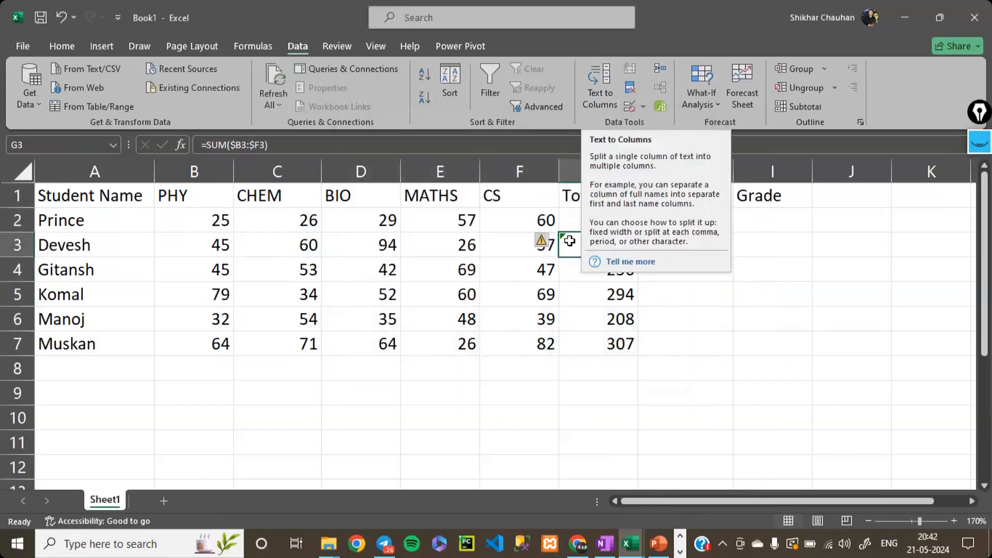
- Check the error flag on G3 and remove the column locks from its total formula
{"action": "left_click", "coordinate": [544, 241]}
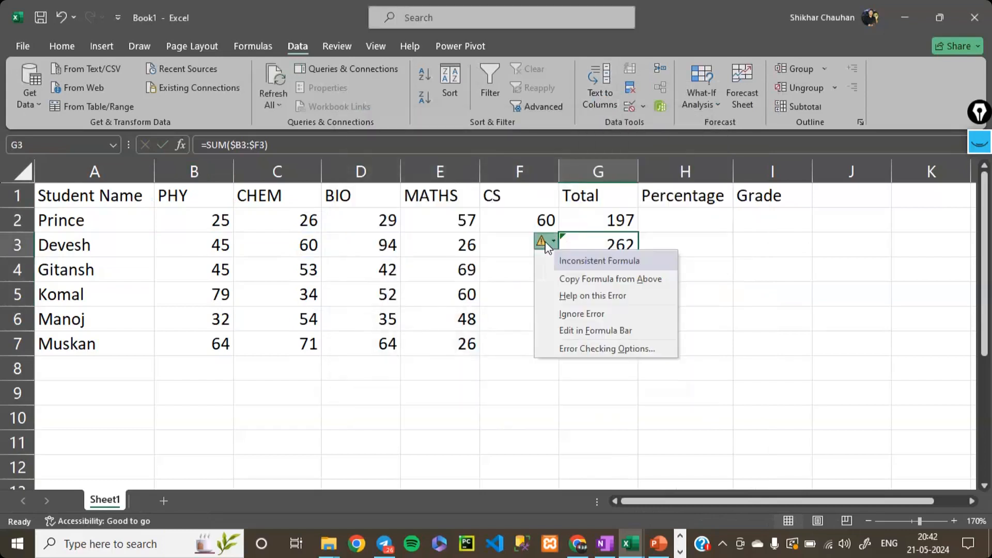
{"action": "left_click", "coordinate": [616, 248]}
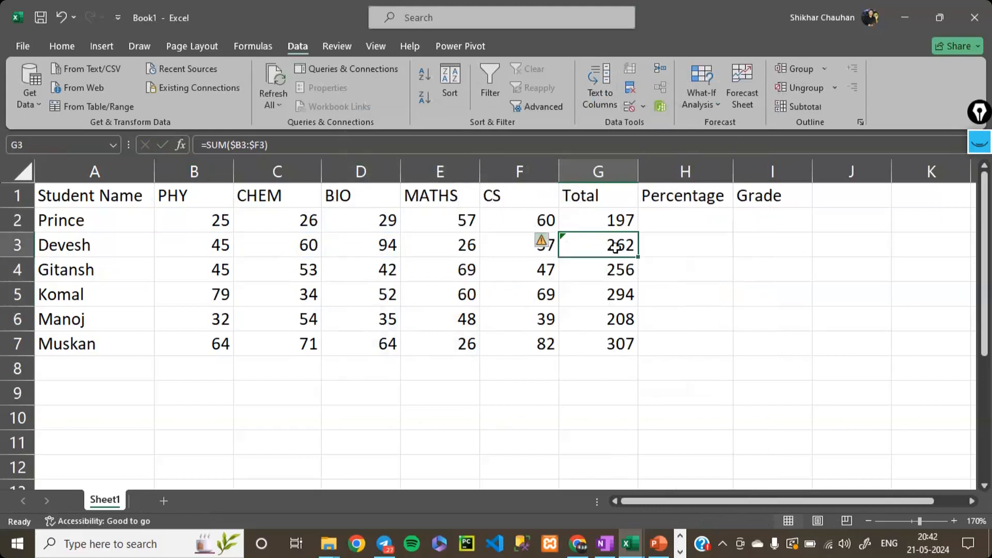
{"action": "double_click", "coordinate": [615, 247]}
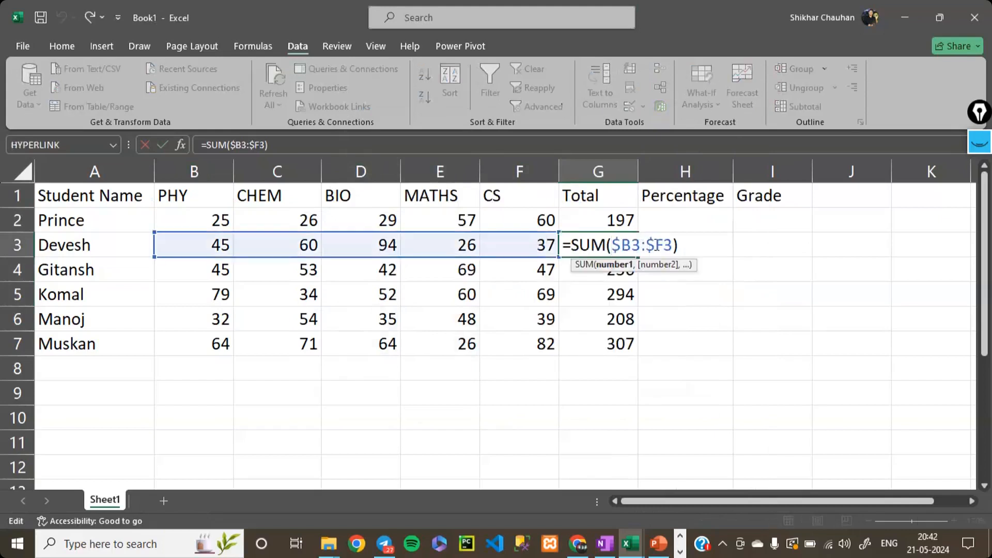
{"action": "key", "text": "Return"}
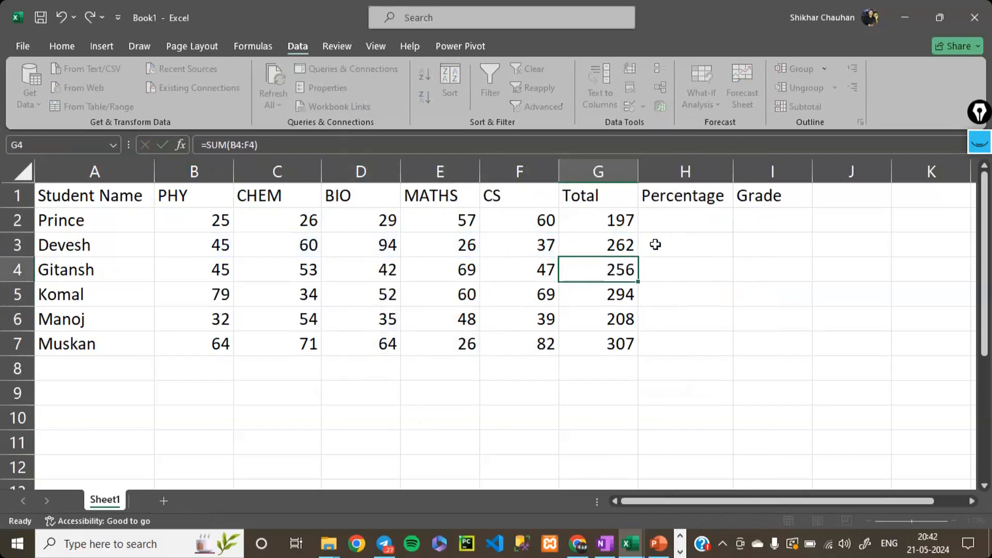
{"action": "left_click", "coordinate": [842, 199]}
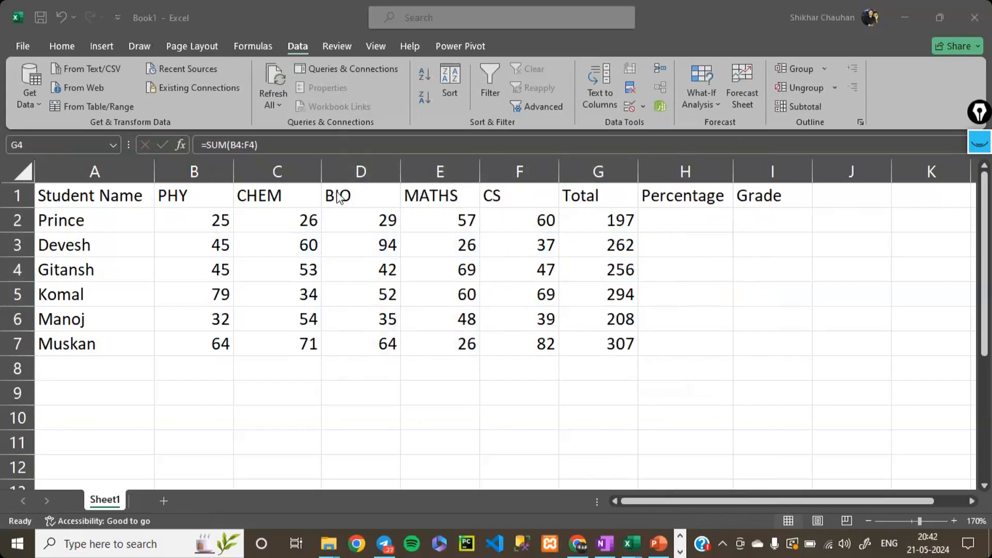
{"action": "left_click", "coordinate": [212, 48]}
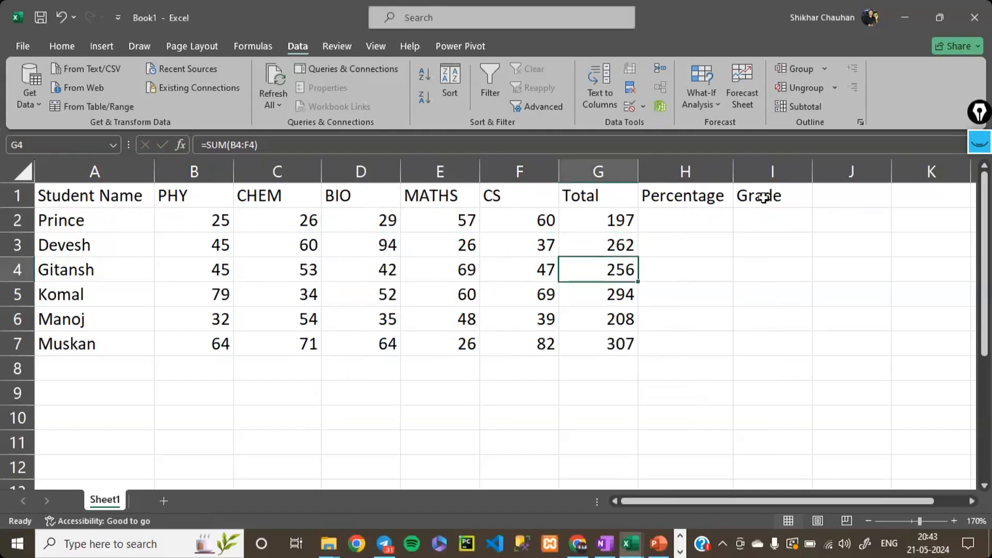
- Replace the Grade header in I1 with "Pass / Fail"
{"action": "double_click", "coordinate": [764, 199]}
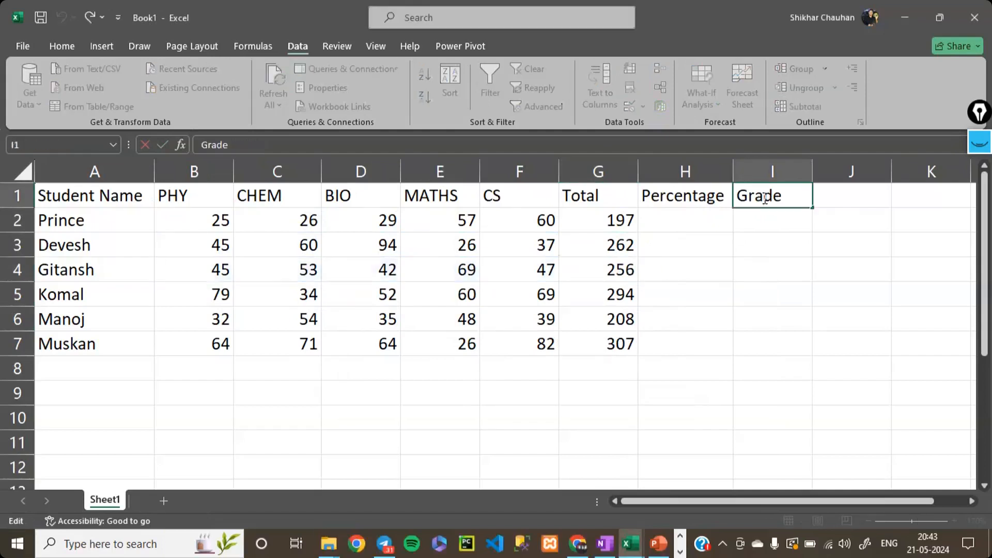
{"action": "key", "text": "BackSpace"}
{"action": "key", "text": "BackSpace"}
{"action": "key", "text": "BackSpace"}
{"action": "key", "text": "BackSpace"}
{"action": "key", "text": "BackSpace"}
{"action": "type", "text": "Pa"}
{"action": "type", "text": "ss ?"}
{"action": "key", "text": "BackSpace"}
{"action": "key", "text": "BackSpace"}
{"action": "type", "text": "/"}
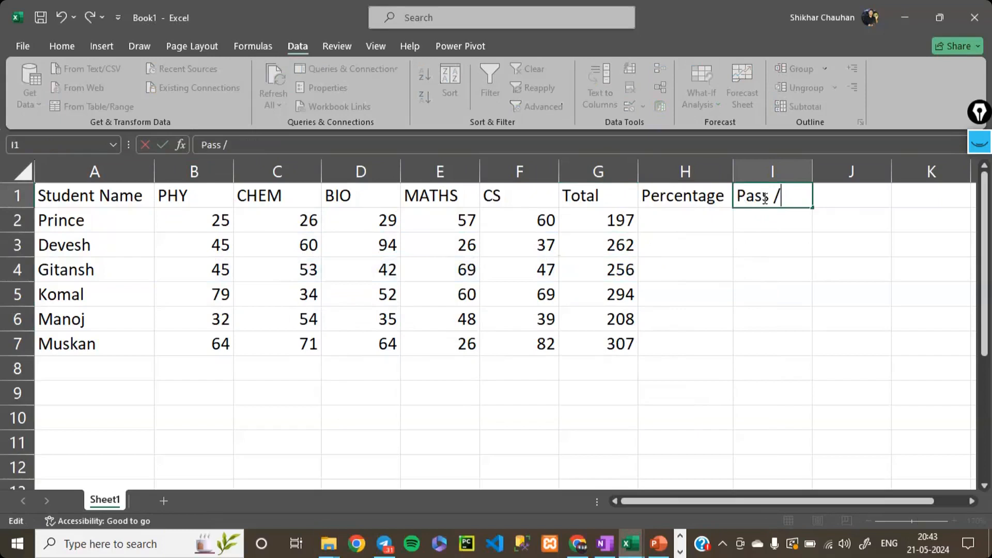
{"action": "type", "text": " Fail"}
{"action": "key", "text": "Return"}
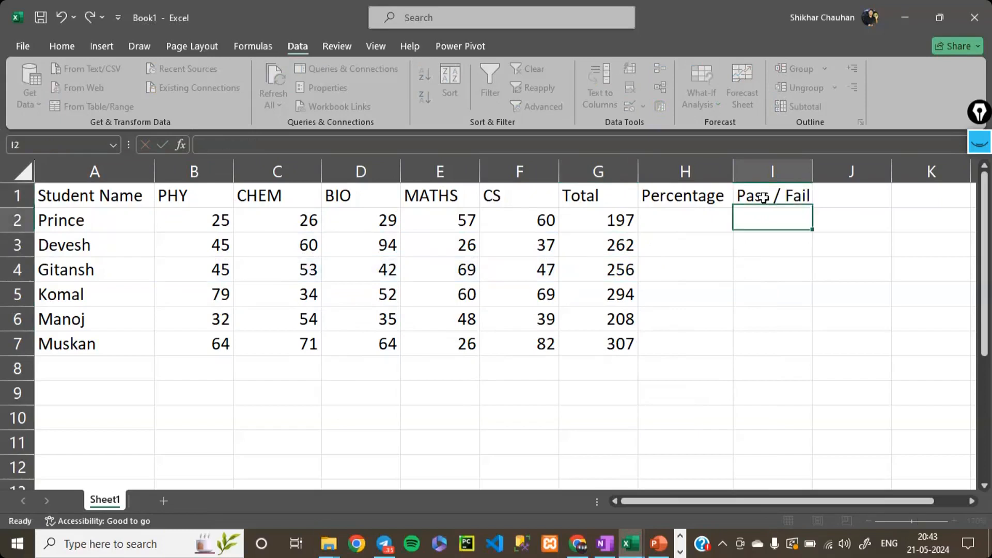
- Add a "Grade" header in J1, beside the Pass / Fail column
{"action": "key", "text": "Up"}
{"action": "key", "text": "Right"}
{"action": "type", "text": "Grade"}
{"action": "key", "text": "Return"}
- Begin the percentage formula in H2 by dividing the first student's total by 500, entering =G2/500)
{"action": "key", "text": "Left"}
{"action": "key", "text": "Left"}
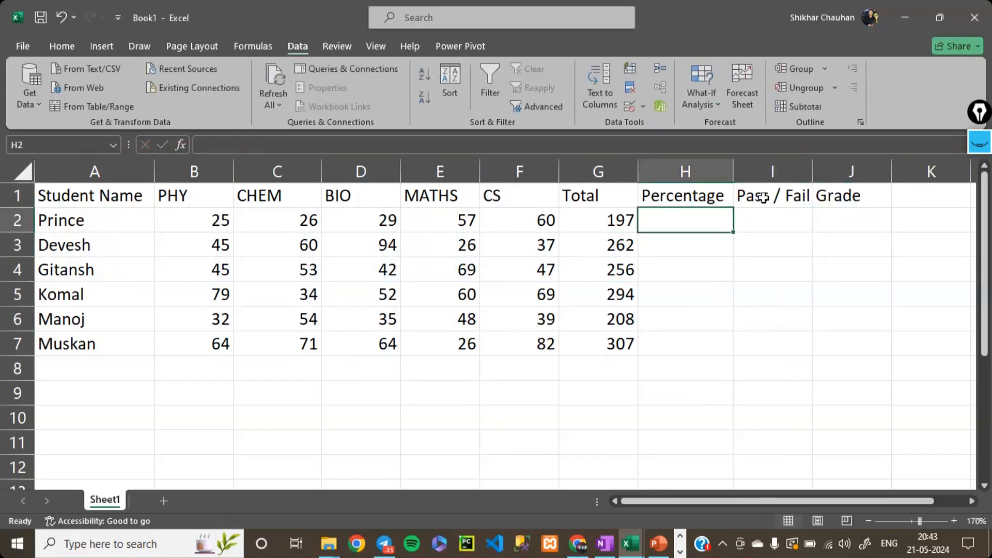
{"action": "type", "text": "="}
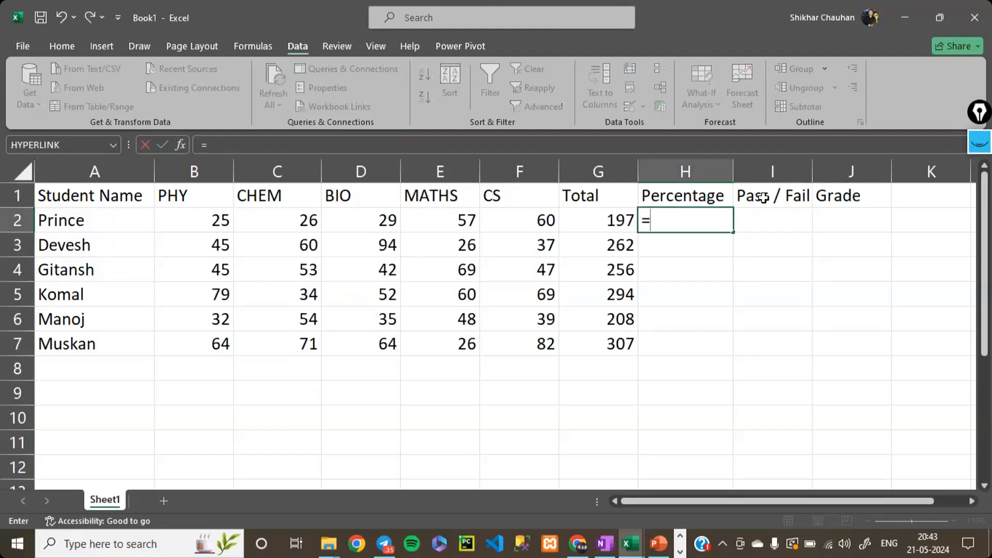
{"action": "key", "text": "Left"}
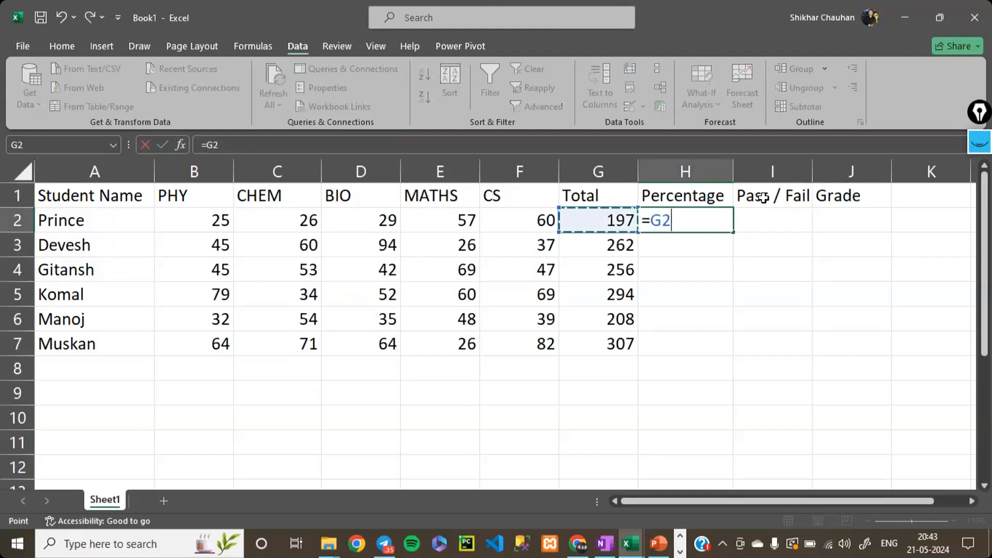
{"action": "type", "text": "/"}
{"action": "type", "text": "500"}
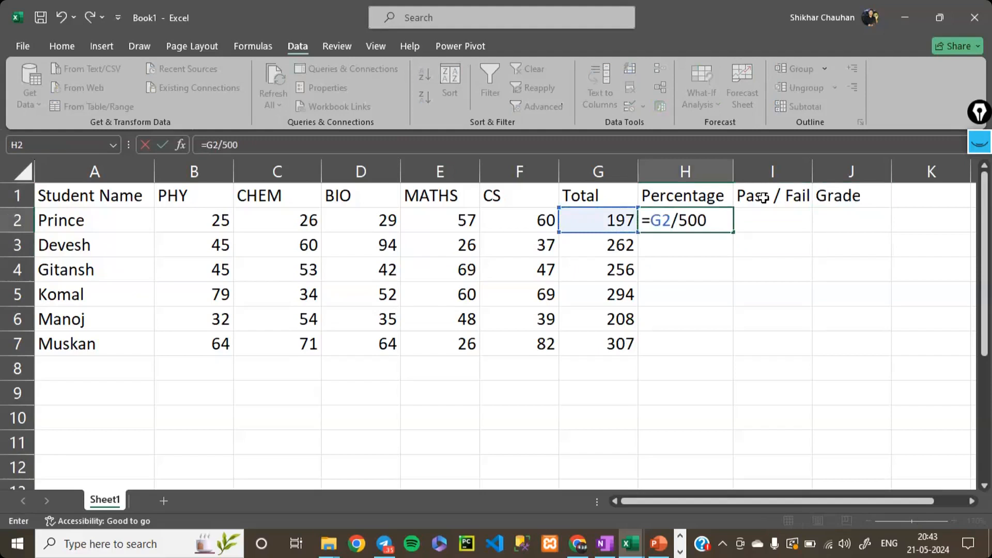
{"action": "type", "text": ")"}
{"action": "key", "text": "Return"}
{"action": "left_click", "coordinate": [628, 242]}
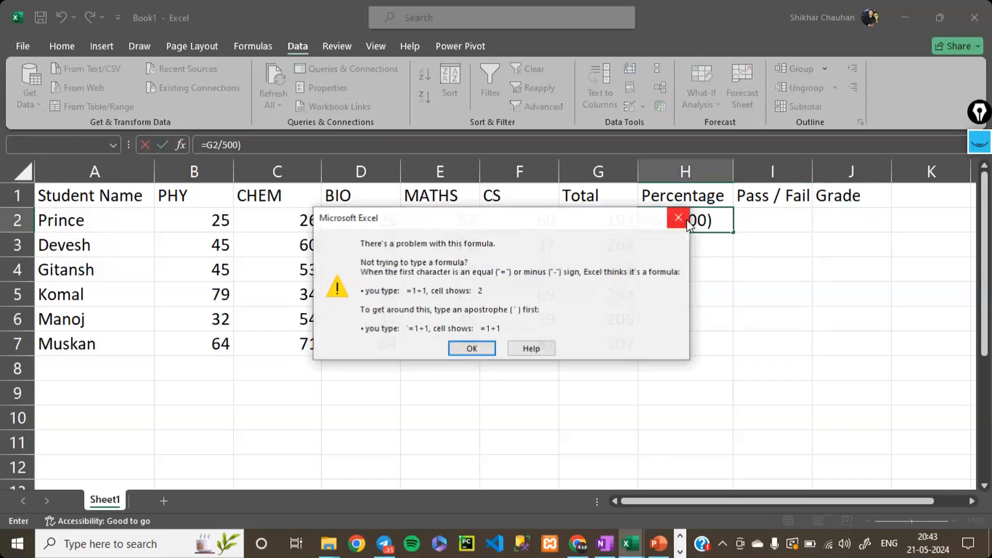
{"action": "left_click", "coordinate": [687, 221]}
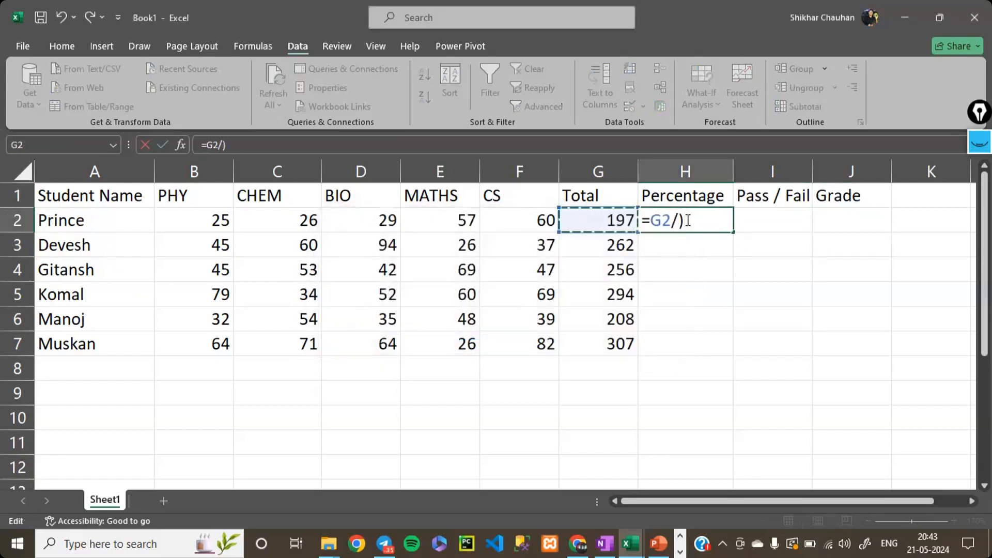
- Correct and complete the percentage formula in H2 as =(G2/500) * 100
{"action": "key", "text": "BackSpace"}
{"action": "type", "text": "599"}
{"action": "key", "text": "BackSpace"}
{"action": "key", "text": "BackSpace"}
{"action": "type", "text": "00)"}
{"action": "key", "text": "Left"}
{"action": "key", "text": "Left"}
{"action": "key", "text": "Left"}
{"action": "key", "text": "Left"}
{"action": "key", "text": "Left"}
{"action": "key", "text": "Left"}
{"action": "key", "text": "Left"}
{"action": "type", "text": "("}
{"action": "key", "text": "Right"}
{"action": "key", "text": "Right"}
{"action": "key", "text": "Right"}
{"action": "key", "text": "Right"}
{"action": "key", "text": "Right"}
{"action": "key", "text": "Right"}
{"action": "key", "text": "Right"}
{"action": "type", "text": "* 100"}
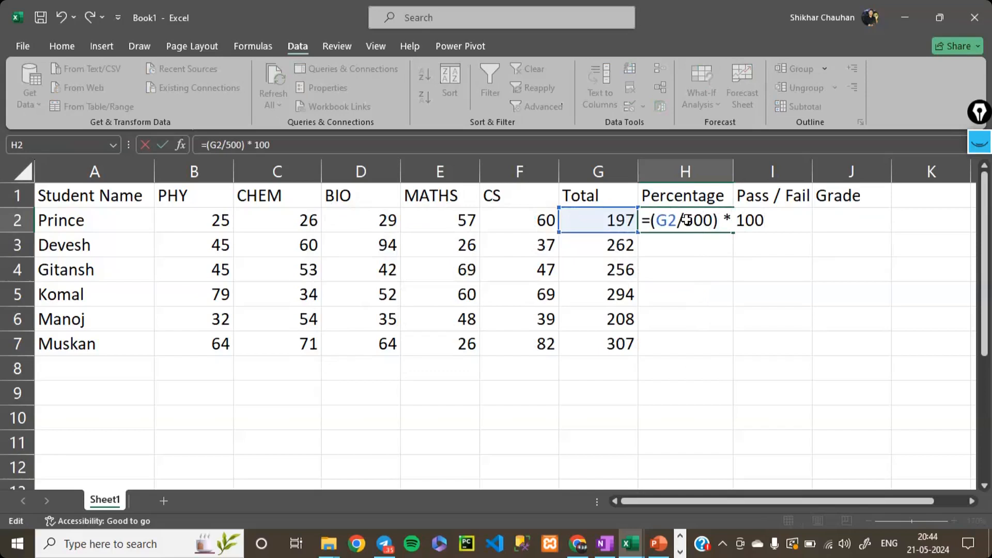
{"action": "key", "text": "Return"}
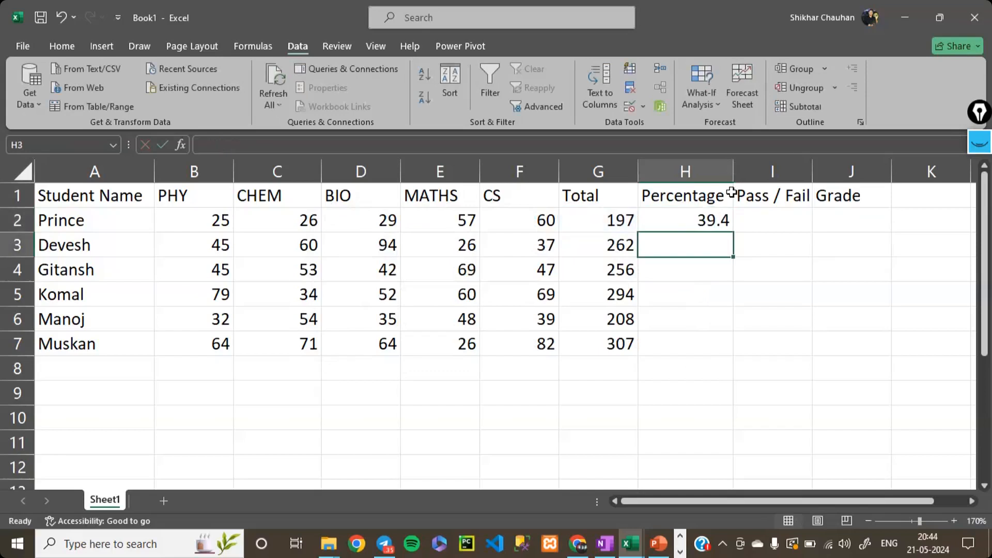
- Copy the percentage formula from H2 down to the remaining students in H3:H7
{"action": "left_click", "coordinate": [721, 216]}
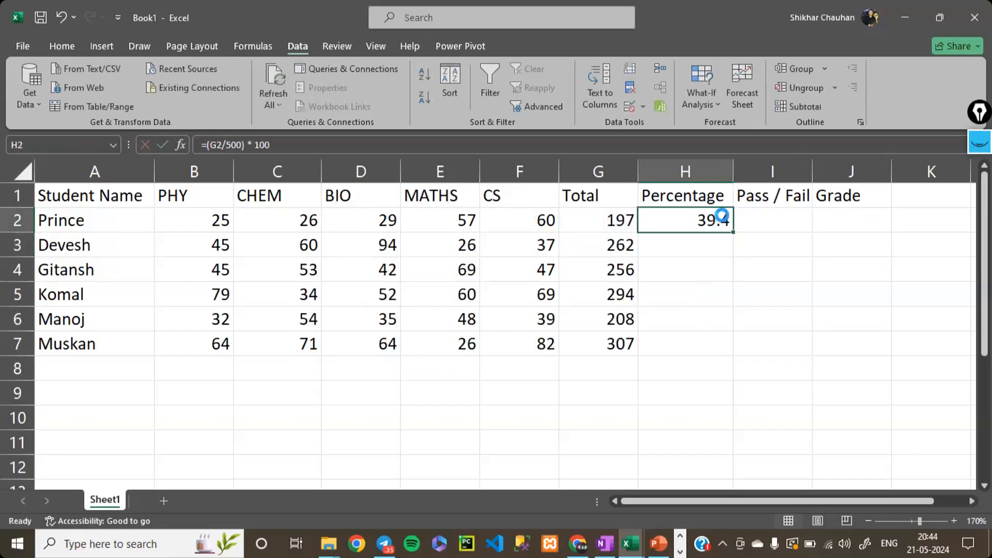
{"action": "key", "text": "ctrl+c"}
{"action": "key", "text": "shift+Down"}
{"action": "key", "text": "shift+Down"}
{"action": "key", "text": "shift+Down"}
{"action": "key", "text": "shift+Down"}
{"action": "key", "text": "shift+Down"}
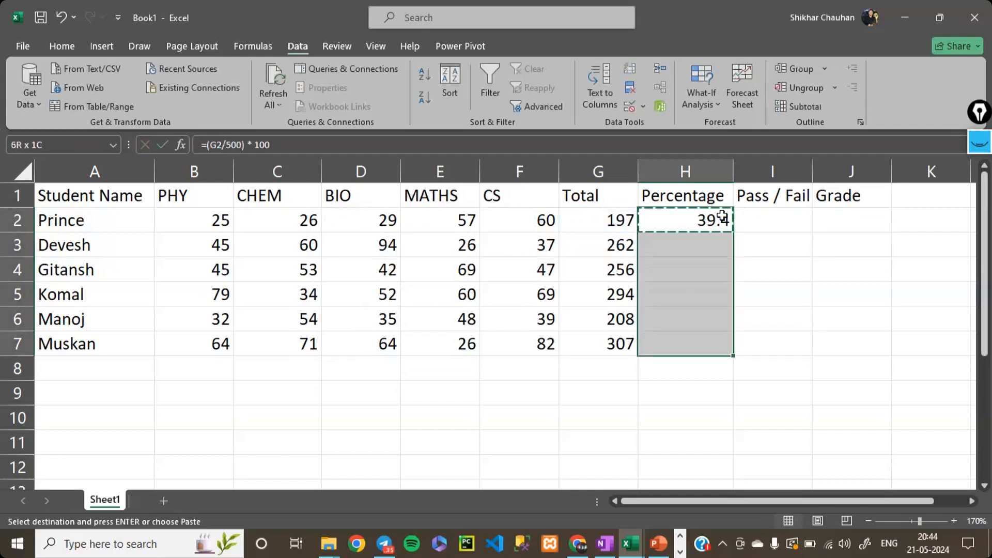
{"action": "key", "text": "Return"}
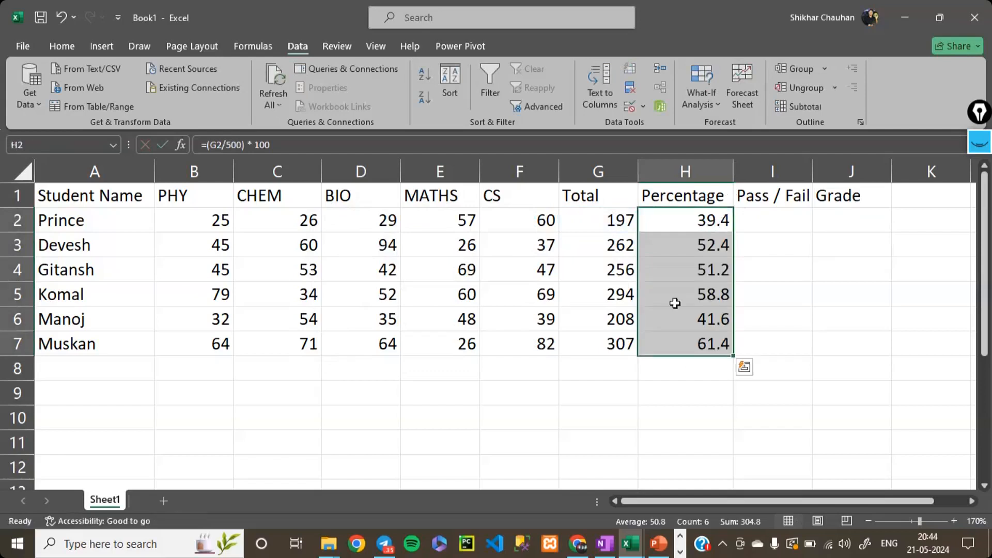
{"action": "left_click", "coordinate": [675, 303]}
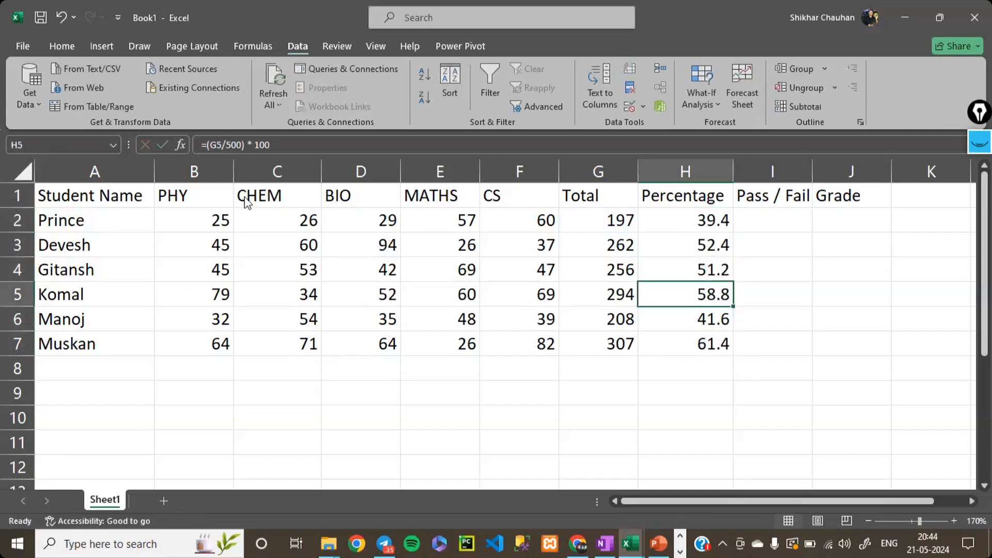
- Enter the formula =IF(H2<50,"Fail","Pass") in I2 for the first student's Pass / Fail result
{"action": "left_click", "coordinate": [778, 219]}
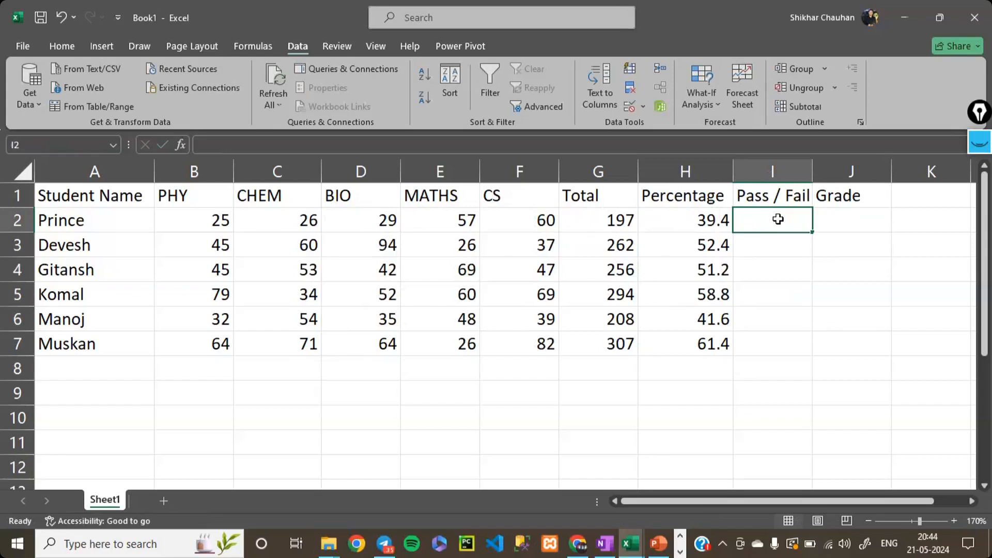
{"action": "type", "text": "=if"}
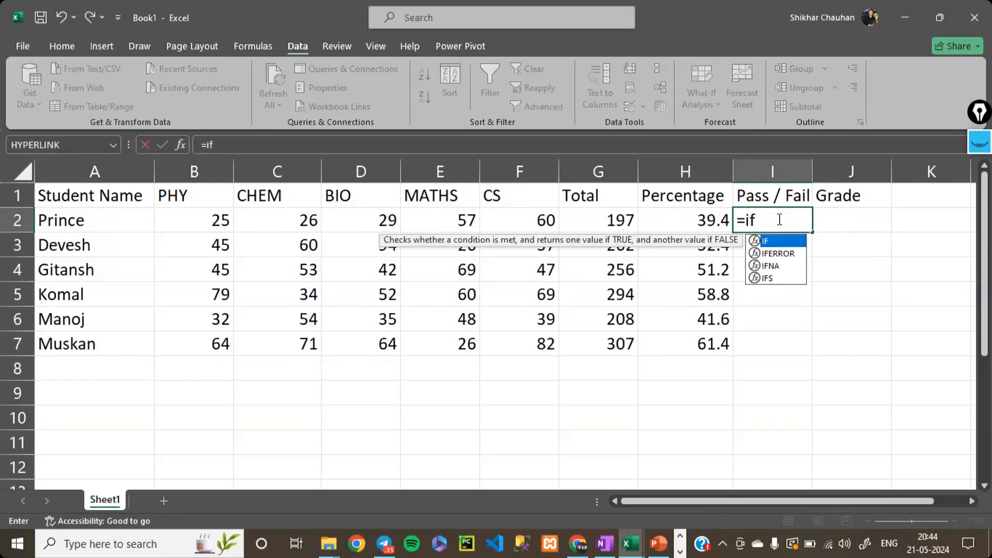
{"action": "type", "text": "("}
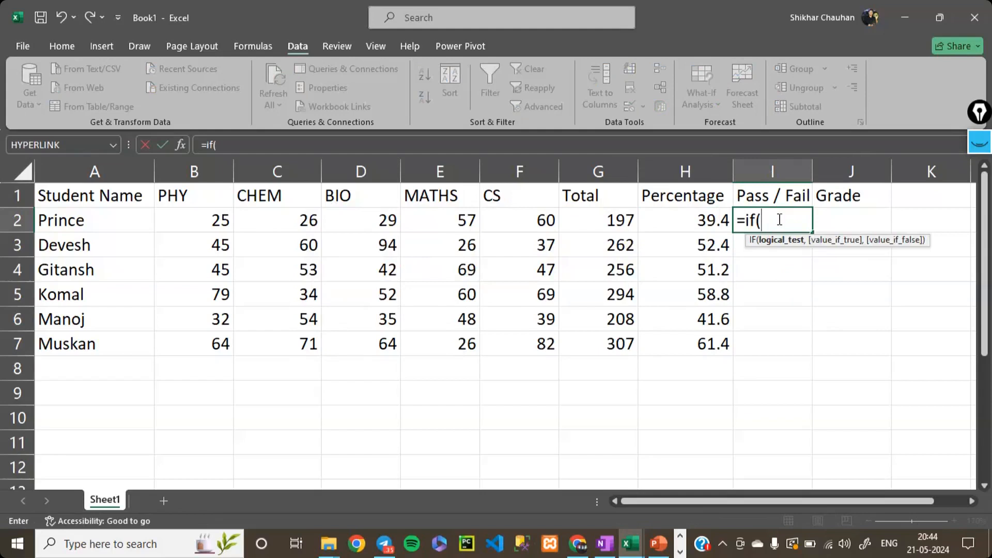
{"action": "left_click", "coordinate": [715, 223]}
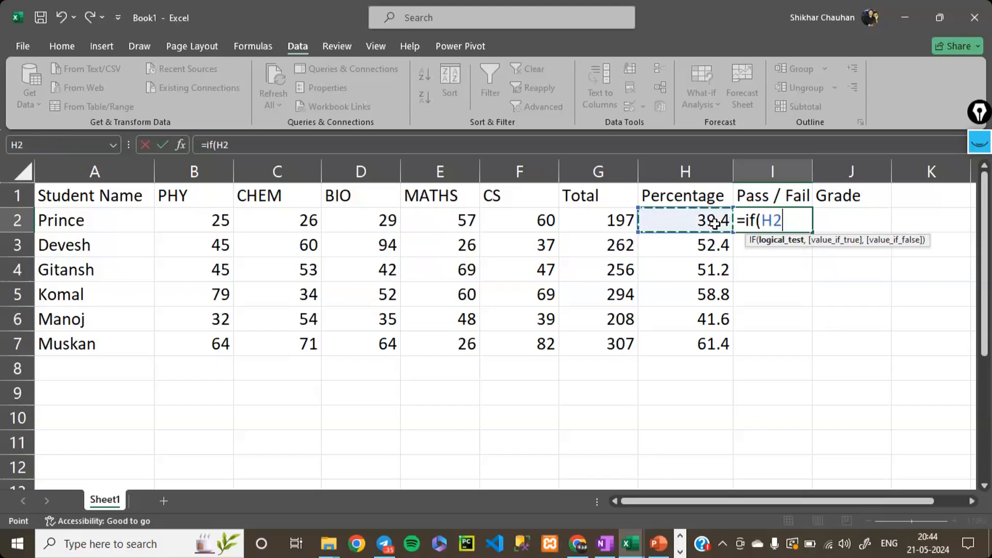
{"action": "type", "text": "<50"}
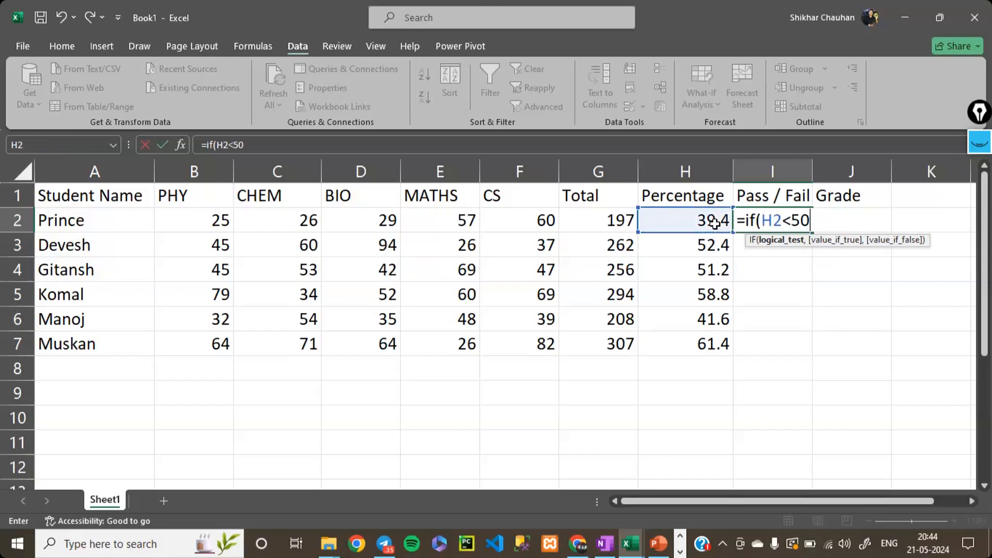
{"action": "type", "text": ","}
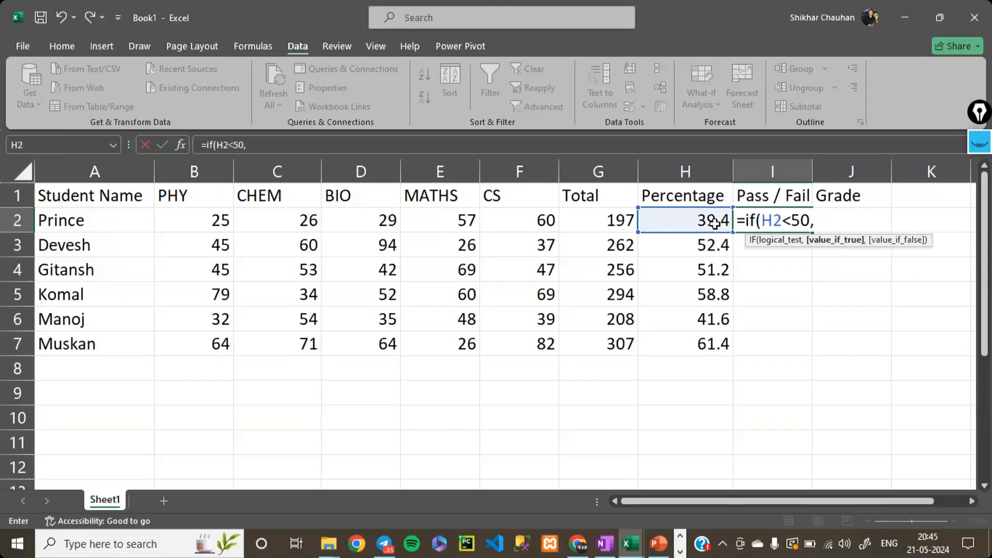
{"action": "type", "text": "\"Fail\",Pass"}
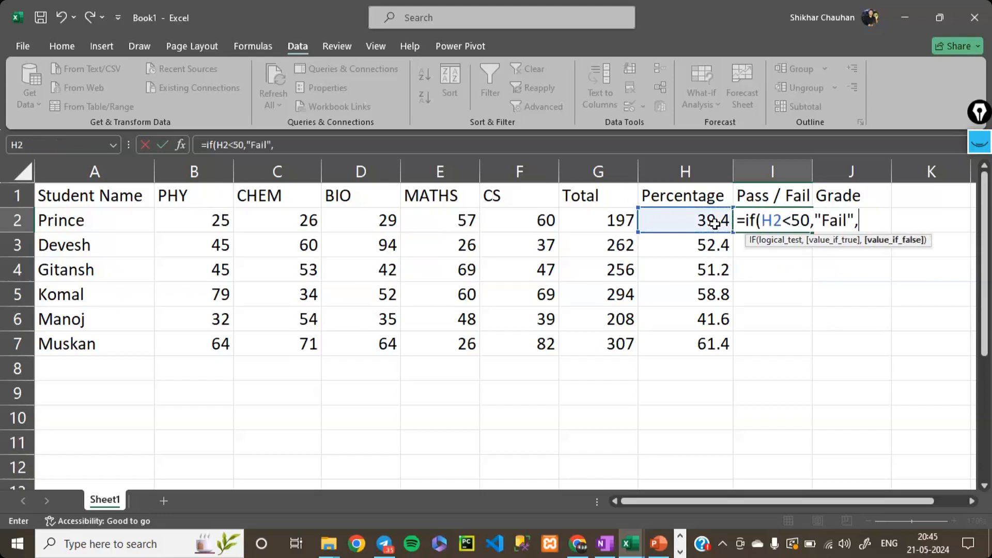
{"action": "type", "text": "\""}
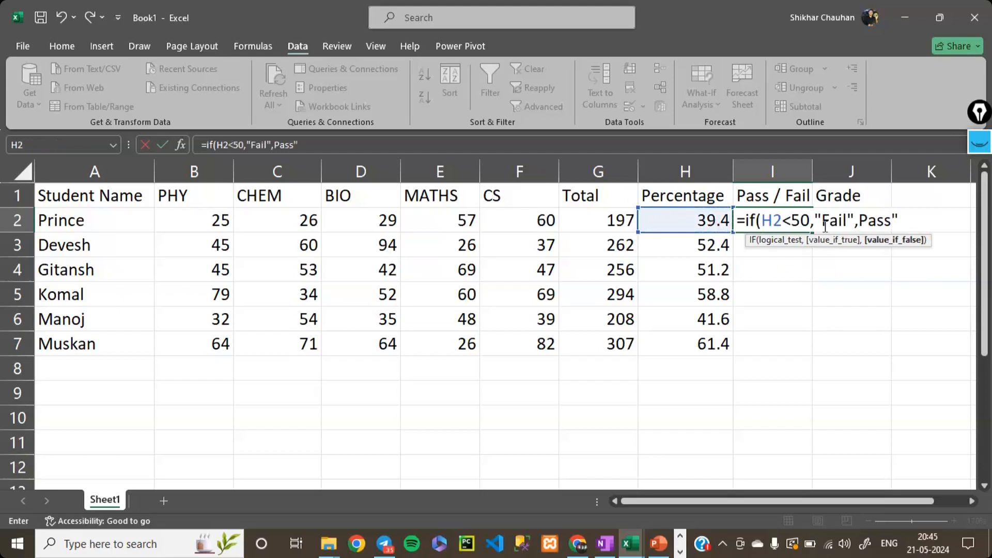
{"action": "left_click", "coordinate": [856, 223]}
{"action": "type", "text": "\""}
{"action": "key", "text": "Return"}
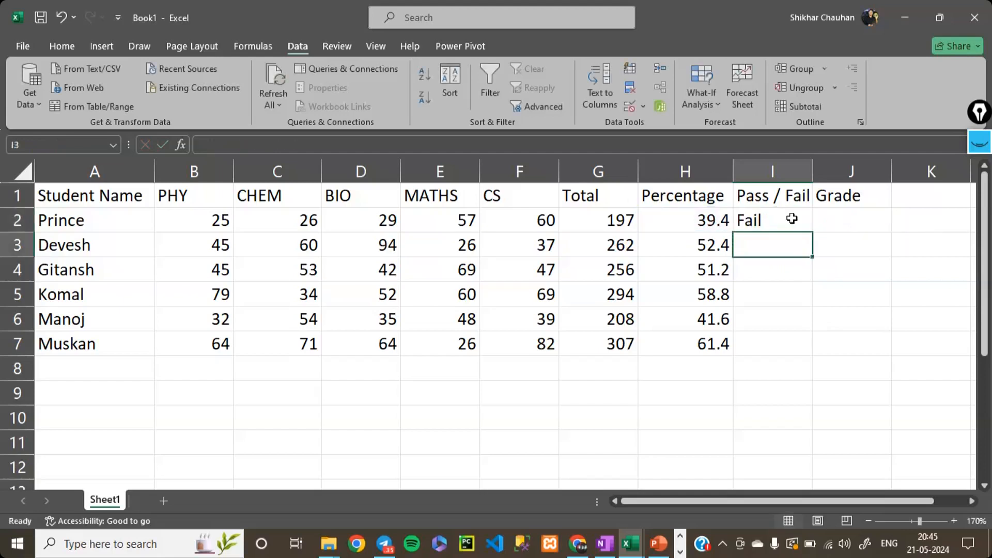
- Fill the Pass / Fail formula from I2 down through I7
{"action": "left_click", "coordinate": [792, 219]}
{"action": "key", "text": "shift+Down"}
{"action": "key", "text": "shift+Down"}
{"action": "key", "text": "shift+Down"}
{"action": "key", "text": "shift+Down"}
{"action": "key", "text": "shift+Down"}
{"action": "key", "text": "shift+Down"}
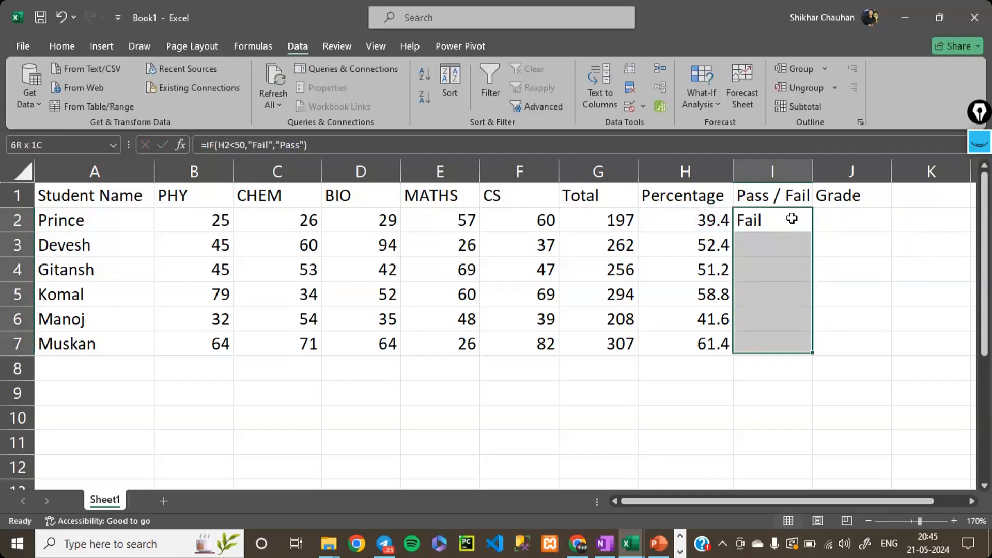
{"action": "key", "text": "shift+Up"}
{"action": "key", "text": "ctrl+d"}
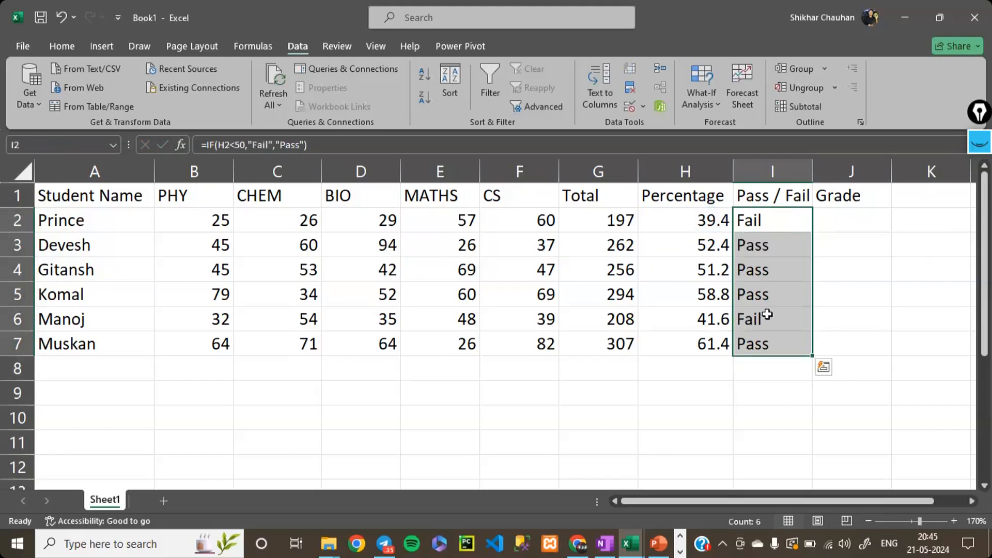
- Examine the percentage formula in H2 and the condition, true value and false value of the IF formula in I2, leaving both unedited
{"action": "left_click", "coordinate": [765, 222]}
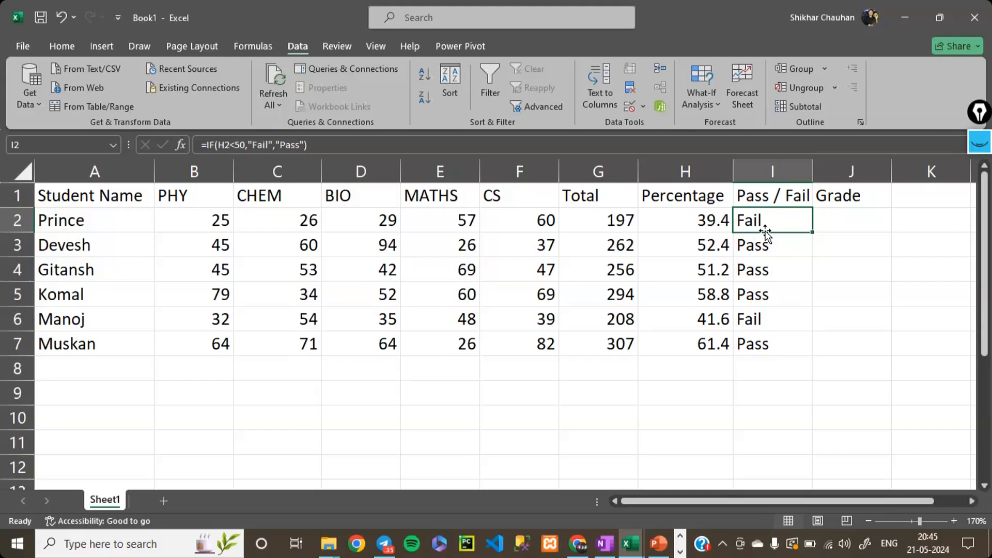
{"action": "double_click", "coordinate": [701, 226]}
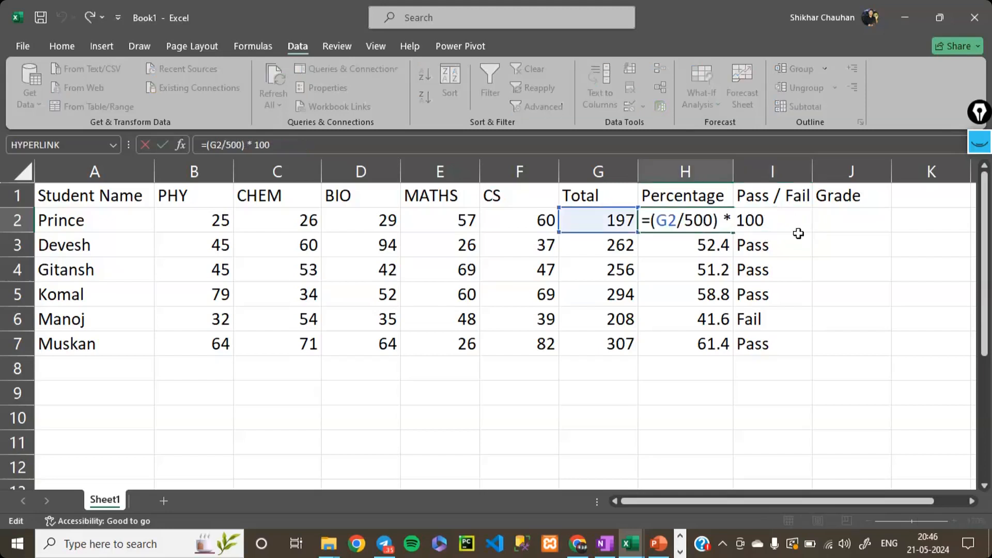
{"action": "left_click", "coordinate": [708, 270]}
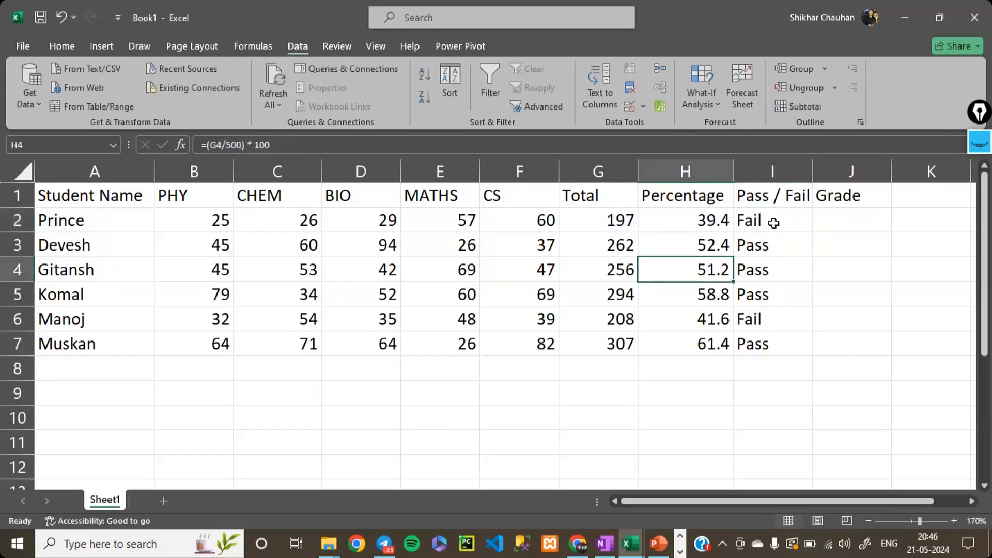
{"action": "double_click", "coordinate": [773, 223]}
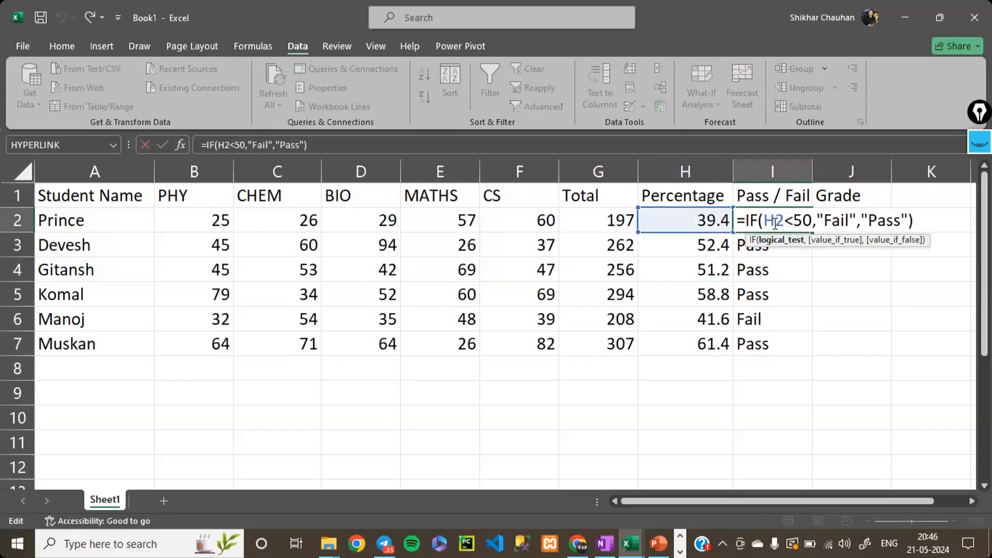
{"action": "left_click_drag", "start_coordinate": [812, 220], "coordinate": [763, 220]}
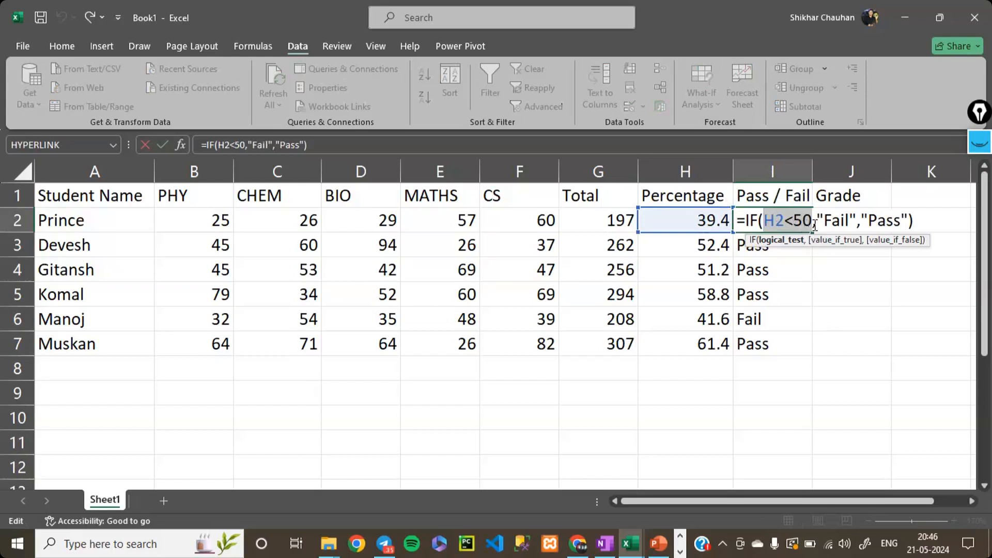
{"action": "left_click_drag", "start_coordinate": [848, 221], "coordinate": [818, 223]}
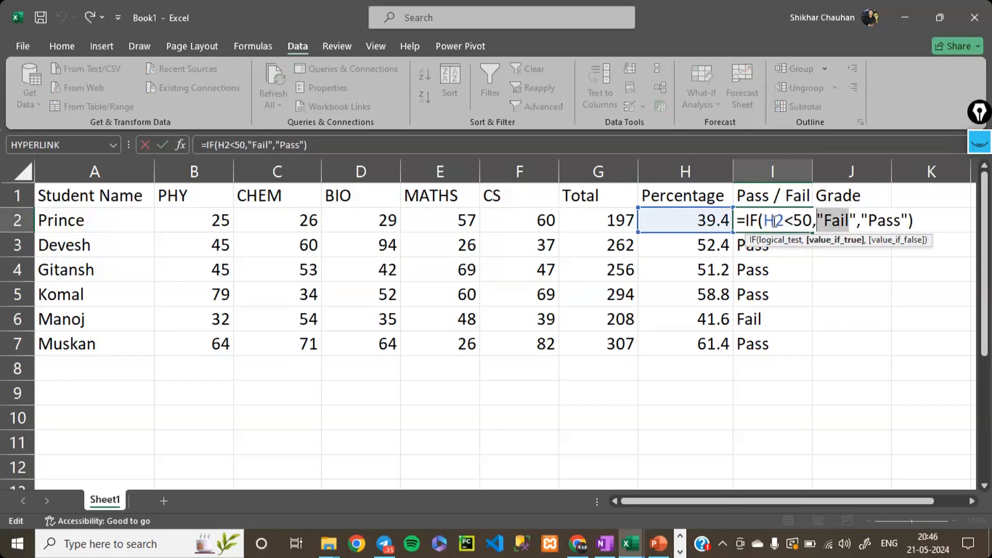
{"action": "left_click_drag", "start_coordinate": [766, 221], "coordinate": [810, 223]}
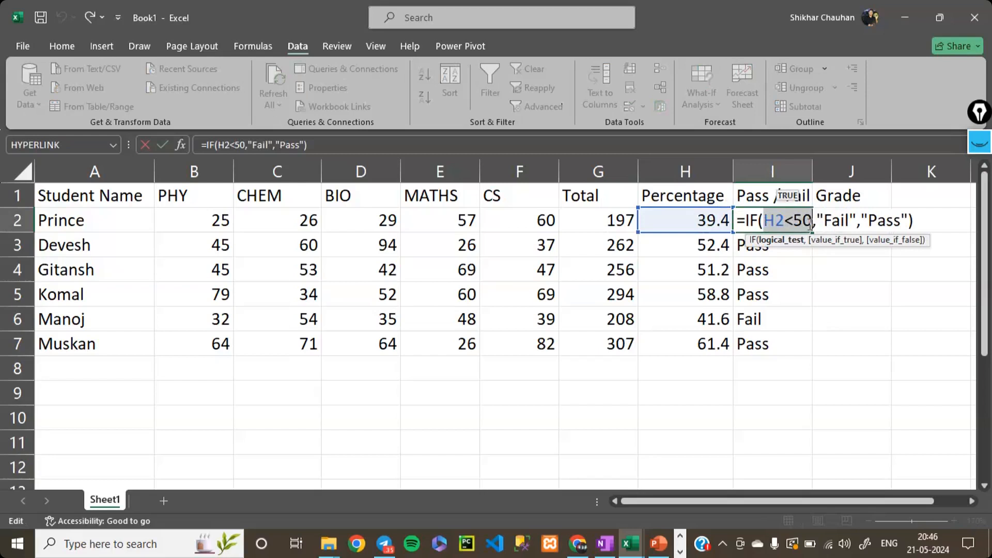
{"action": "left_click_drag", "start_coordinate": [816, 222], "coordinate": [857, 222]}
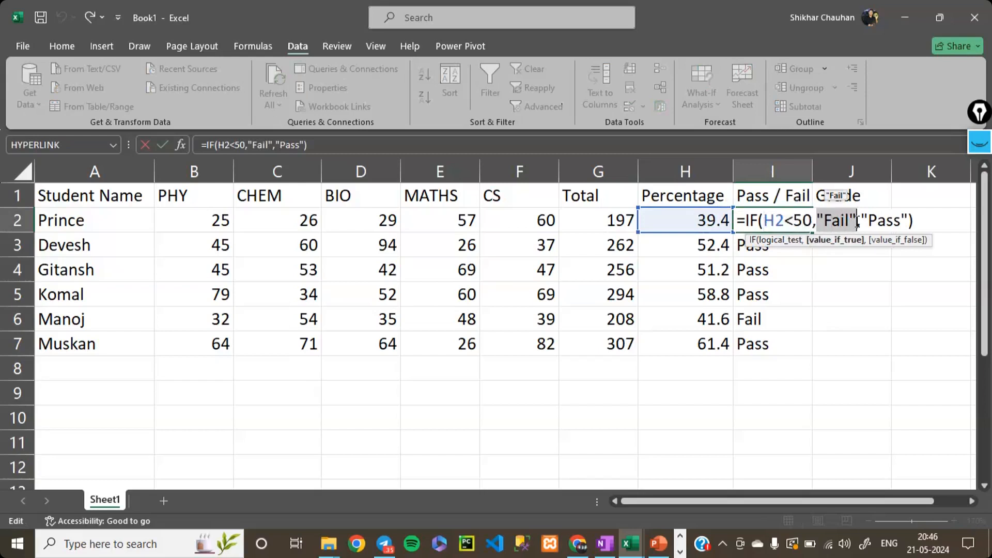
{"action": "double_click", "coordinate": [800, 221]}
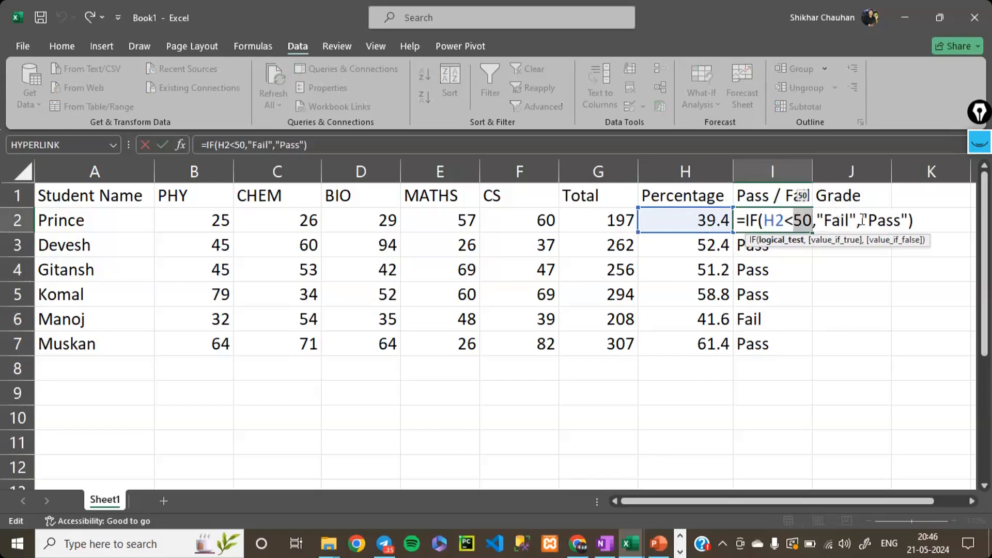
{"action": "left_click_drag", "start_coordinate": [862, 221], "coordinate": [908, 220]}
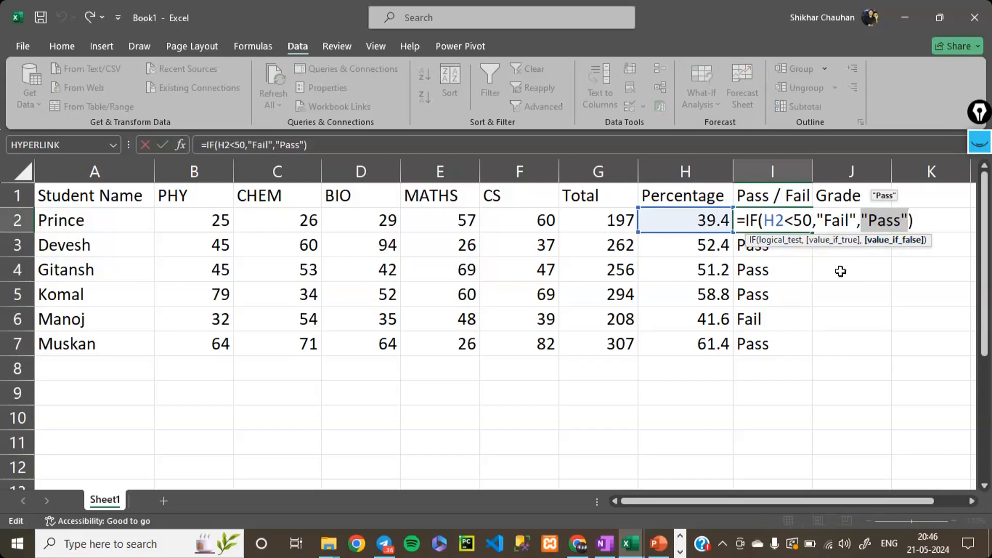
{"action": "left_click_drag", "start_coordinate": [768, 222], "coordinate": [907, 219]}
{"action": "left_click", "coordinate": [852, 298]}
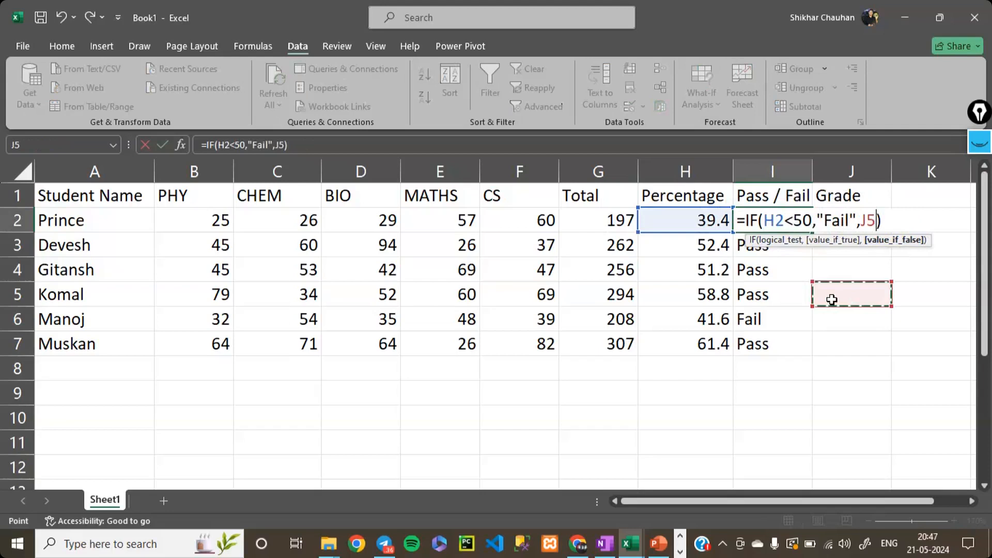
{"action": "key", "text": "Escape"}
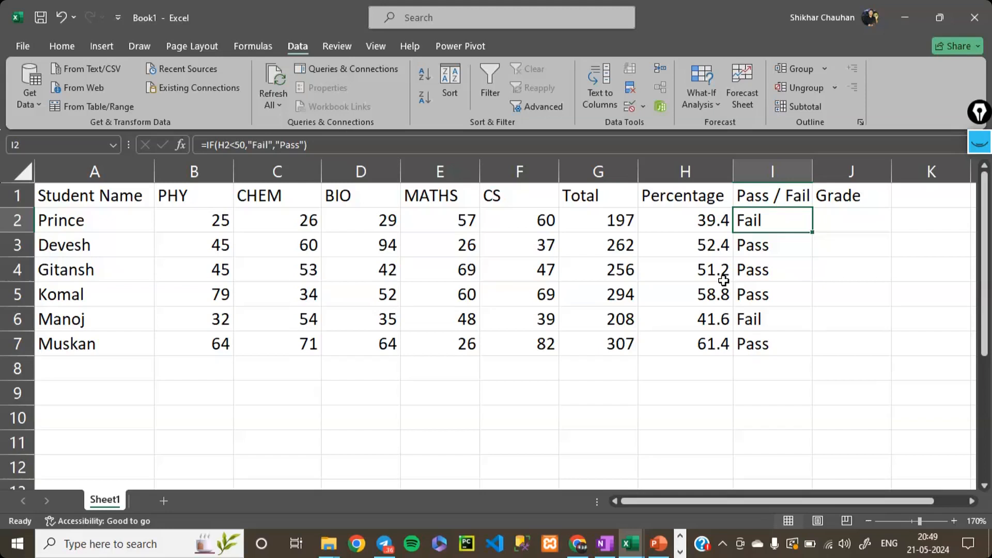
- Begin the grade formula in J2 as an IF testing whether the first student's percentage is below 50, entering =if(H2<50
{"action": "key", "text": "Right"}
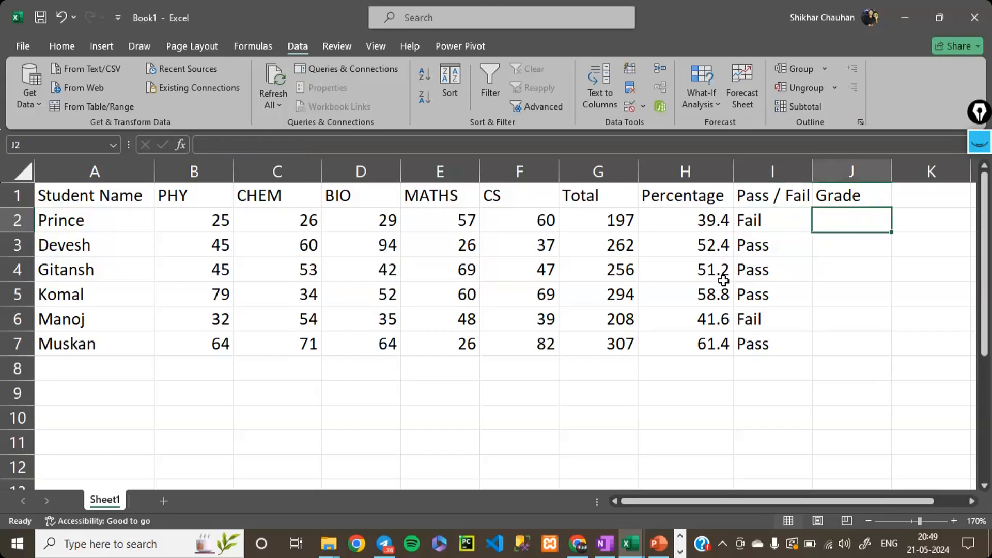
{"action": "type", "text": "if("}
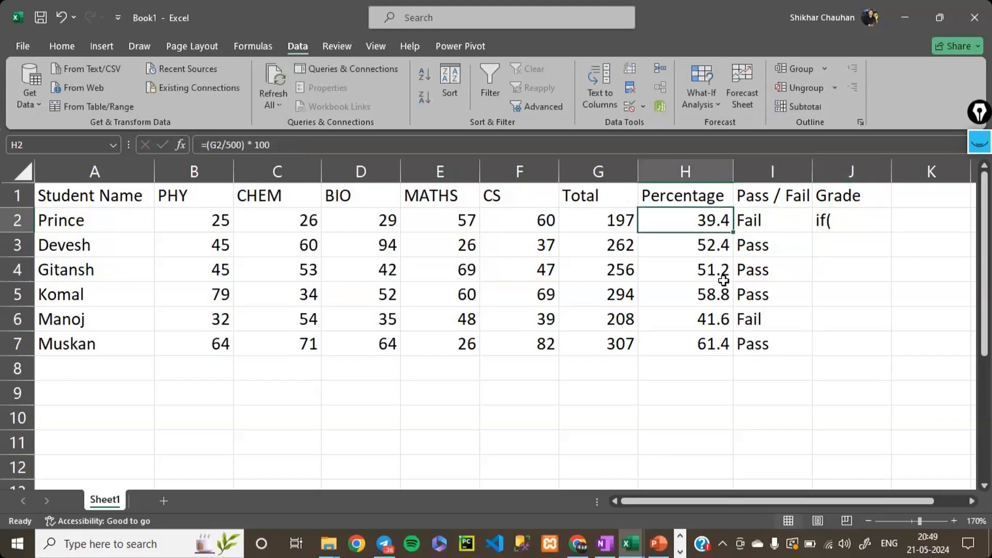
{"action": "key", "text": "Right"}
{"action": "key", "text": "Right"}
{"action": "key", "text": "F2"}
{"action": "key", "text": "Home"}
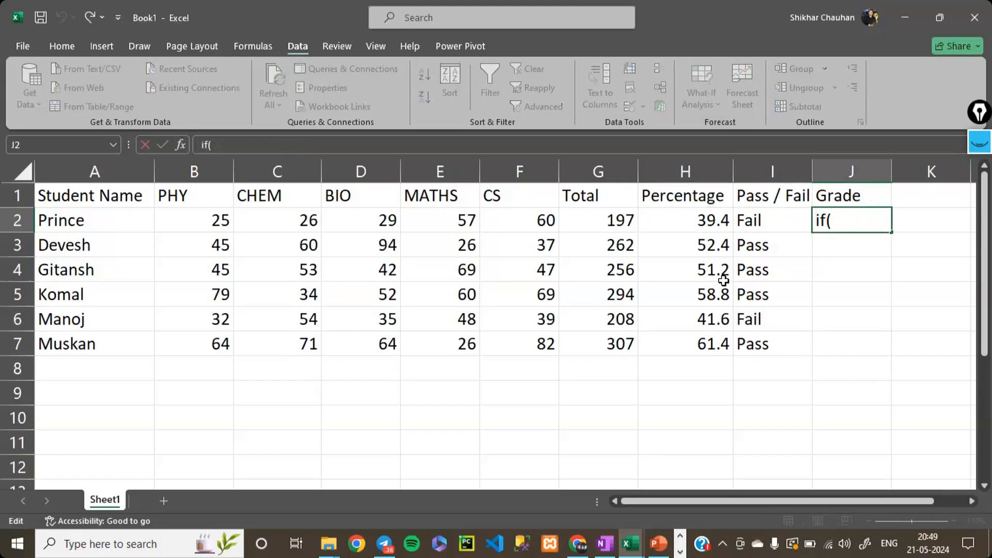
{"action": "type", "text": "="}
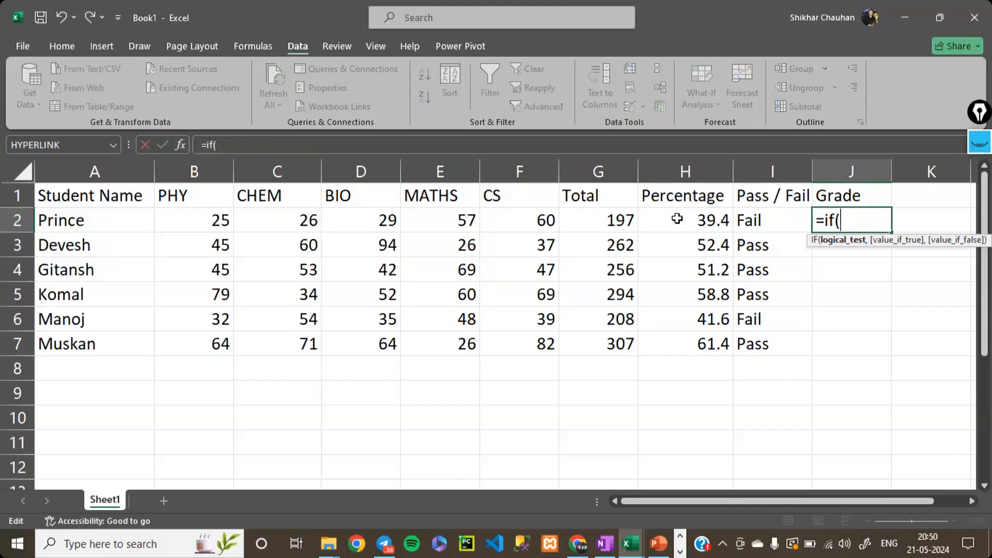
{"action": "left_click", "coordinate": [701, 220]}
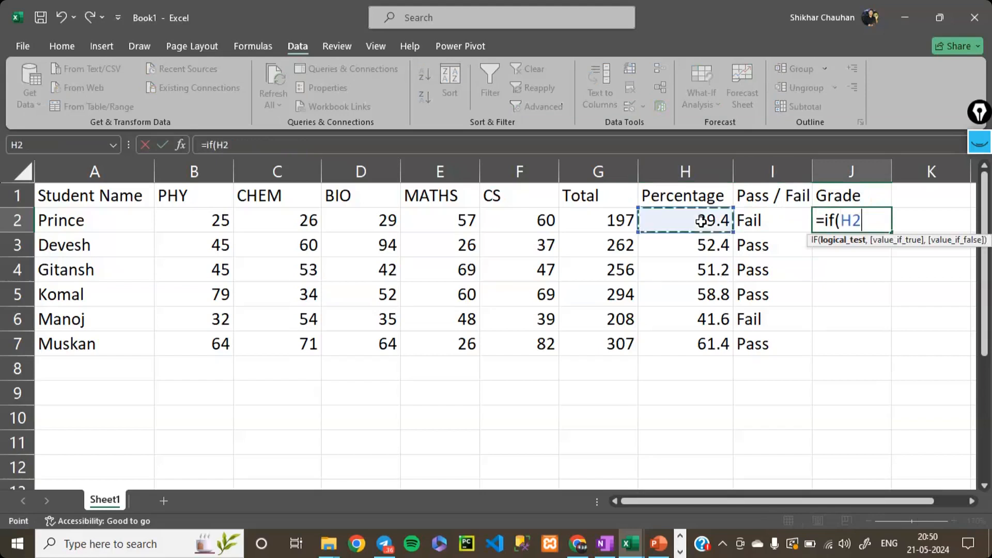
{"action": "type", "text": "<50"}
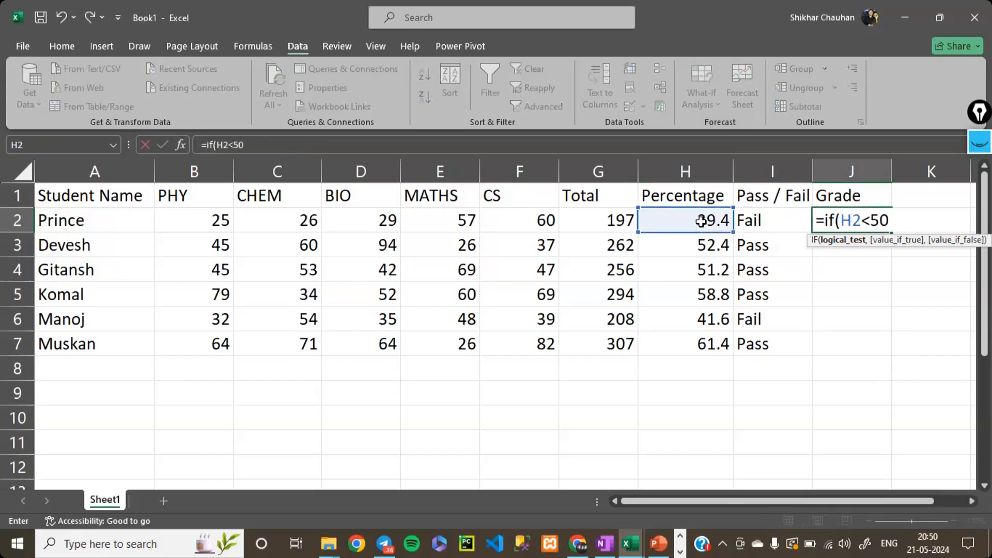
- Add an empty text string as the value if true in the J2 grade formula and commit it as =IF(H2<50,"")
{"action": "type", "text": ",\"\""}
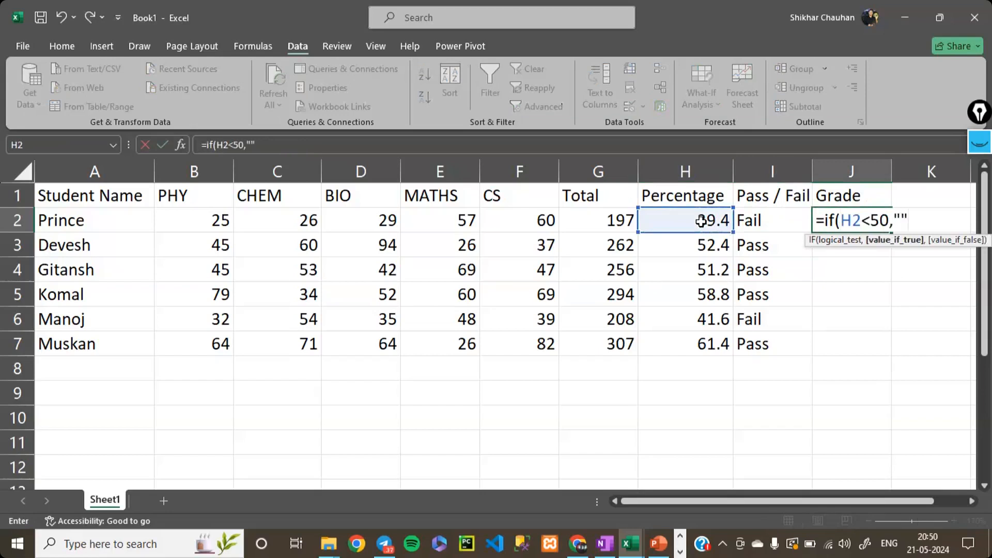
{"action": "key", "text": "Left"}
{"action": "key", "text": "Right"}
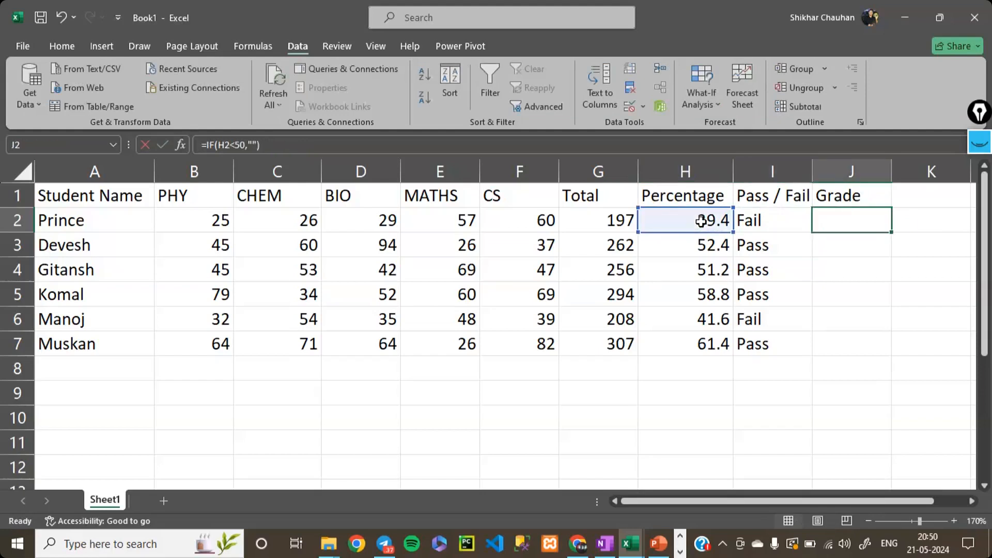
{"action": "key", "text": "F2"}
{"action": "key", "text": "Left"}
{"action": "key", "text": "Left"}
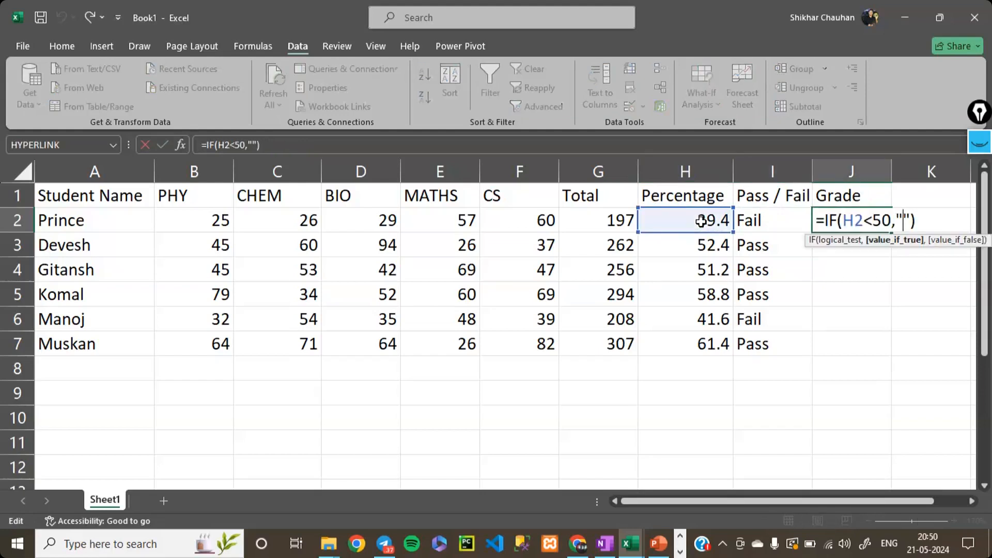
{"action": "type", "text": "F"}
{"action": "key", "text": "Right"}
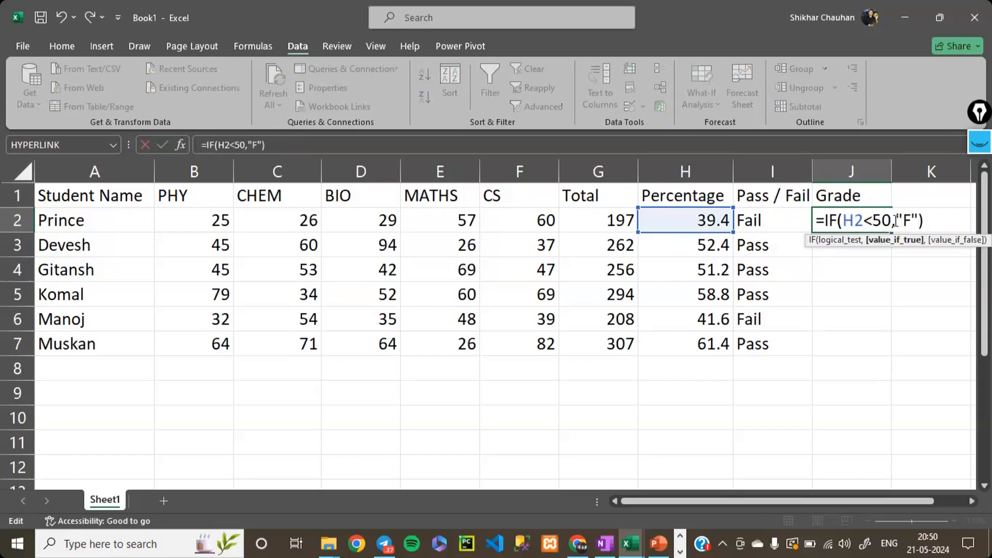
{"action": "left_click_drag", "start_coordinate": [892, 221], "coordinate": [842, 223]}
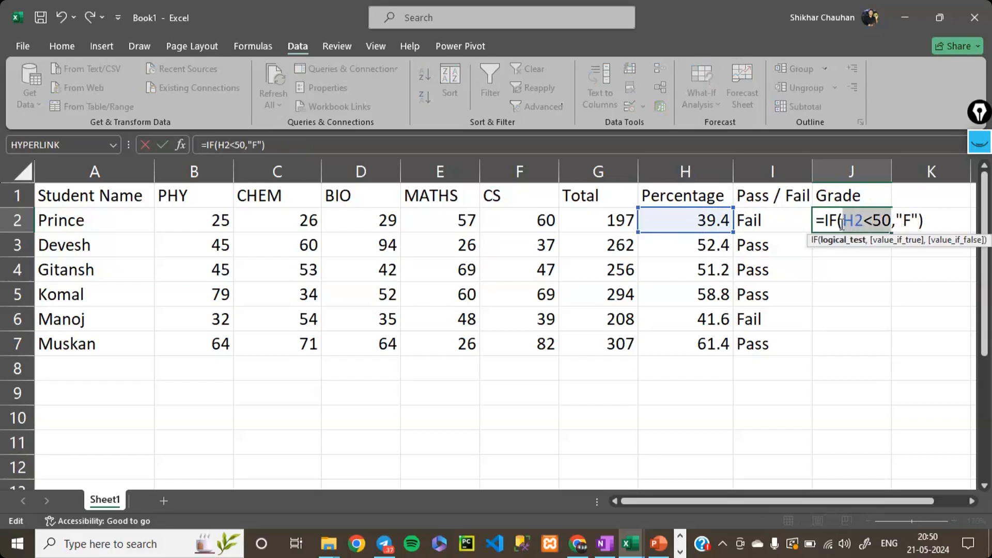
{"action": "scroll", "coordinate": [792, 310], "scroll_direction": "right", "scroll_amount": 3}
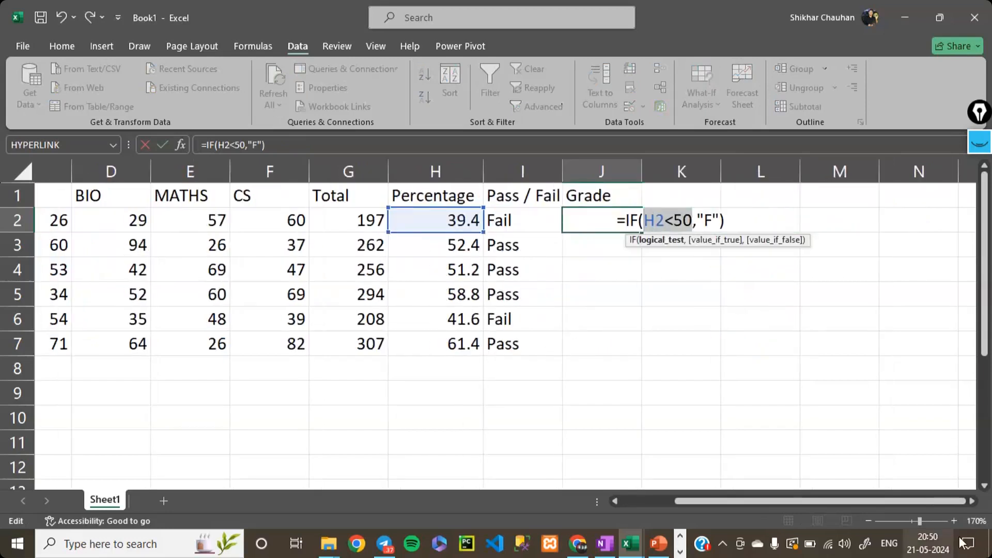
{"action": "double_click", "coordinate": [954, 523]}
{"action": "left_click", "coordinate": [954, 522]}
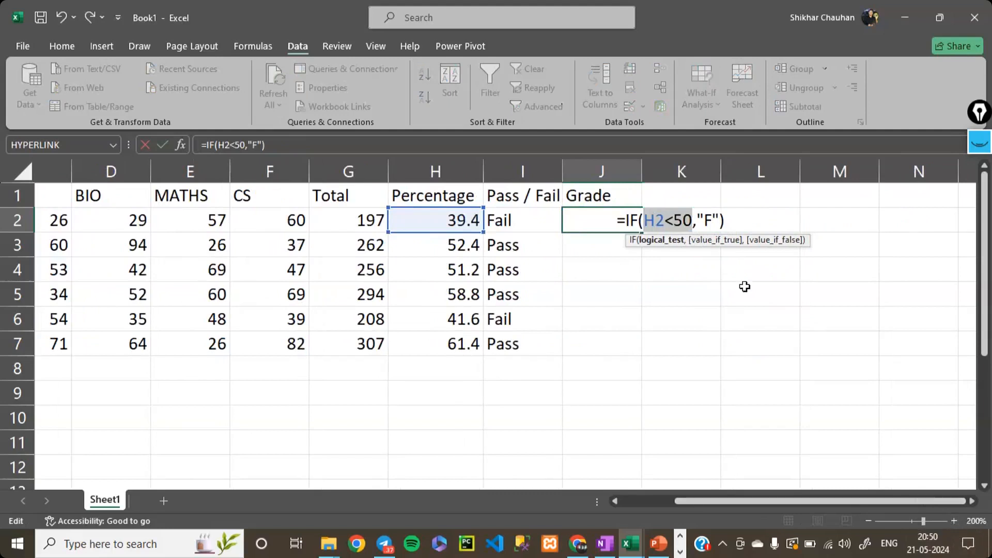
{"action": "left_click", "coordinate": [708, 293]}
{"action": "key", "text": "Escape"}
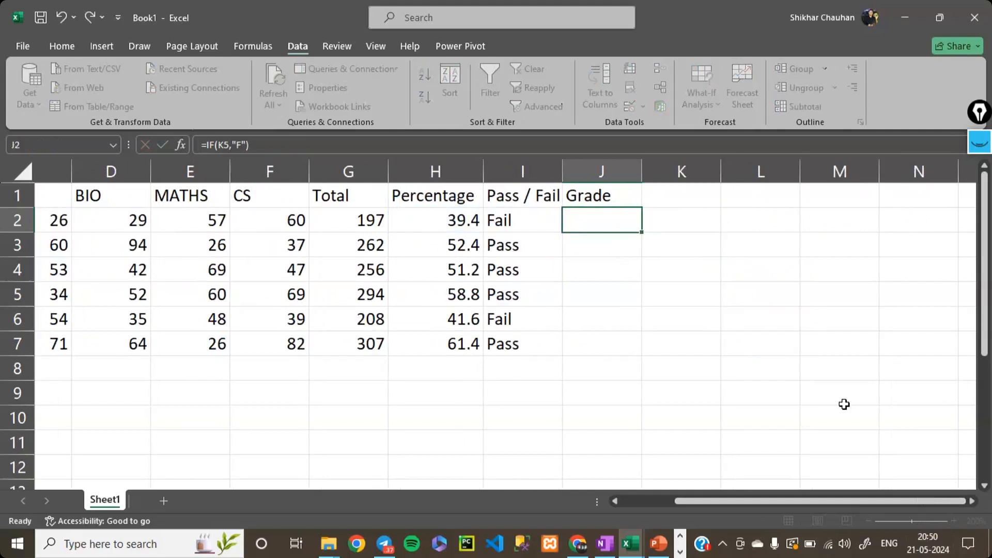
- Enlarge the sheet view and set the value if true in the J2 grade formula to "F"
{"action": "left_click", "coordinate": [953, 520]}
{"action": "scroll", "coordinate": [838, 392], "scroll_direction": "right", "scroll_amount": 4}
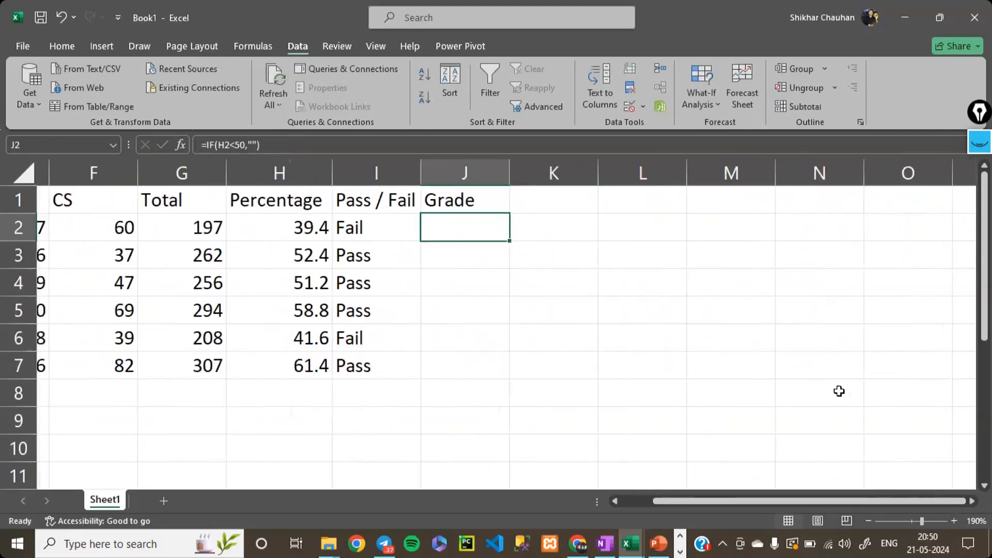
{"action": "double_click", "coordinate": [440, 228]}
{"action": "key", "text": "Left"}
{"action": "left_click_drag", "start_coordinate": [439, 228], "coordinate": [500, 228]}
{"action": "key", "text": "shift+Left"}
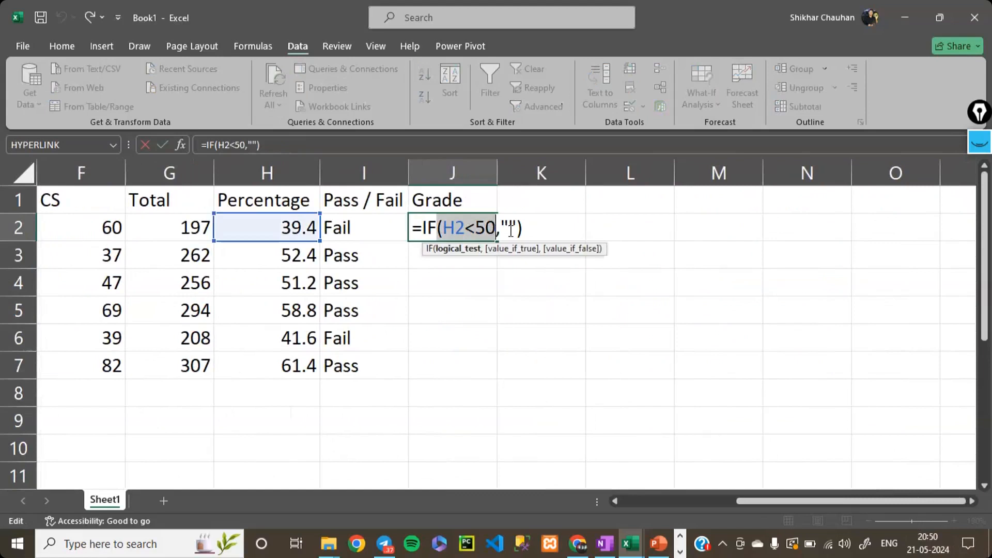
{"action": "left_click", "coordinate": [510, 228]}
{"action": "type", "text": "F\""}
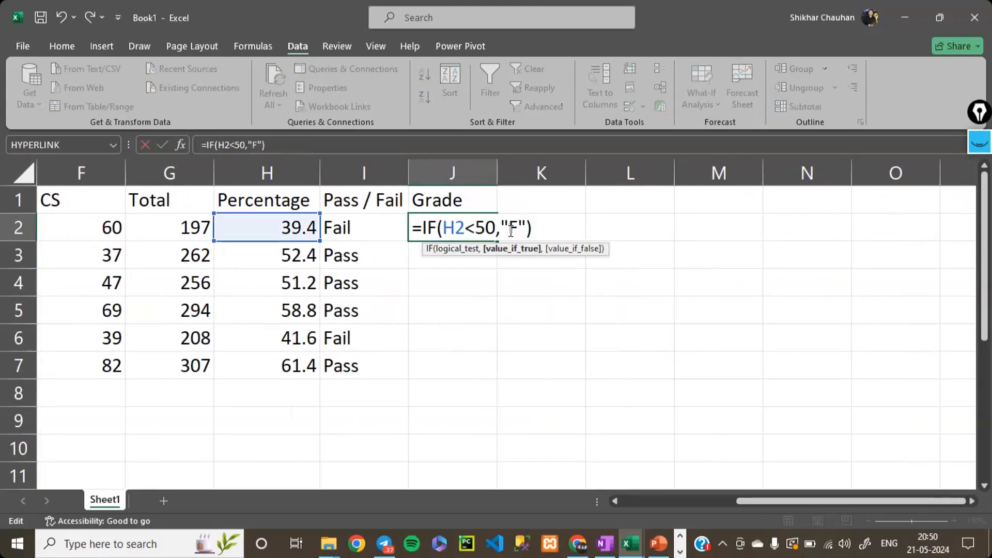
{"action": "type", "text": ", "}
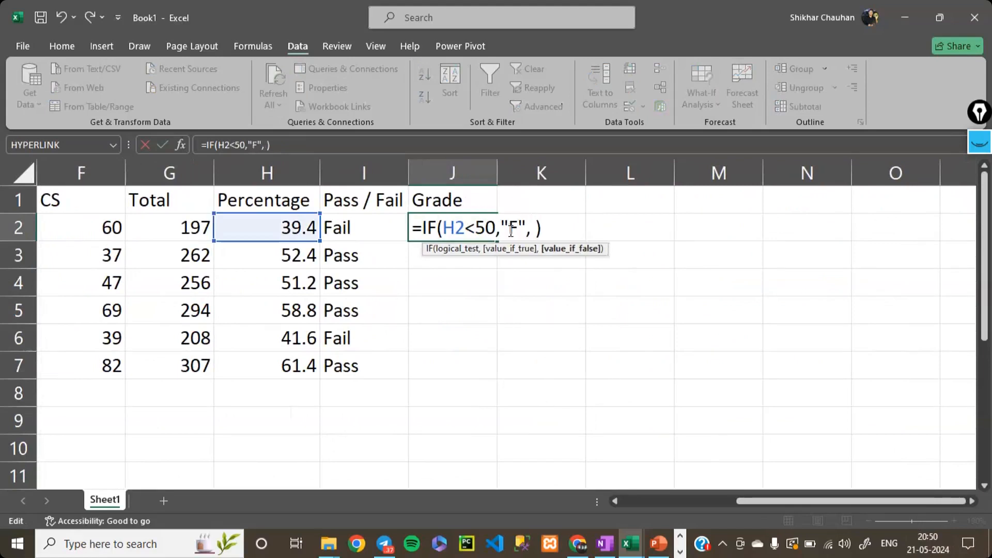
{"action": "type", "text": "id"}
- Add an empty nested IF function as the value if false in the J2 grade formula
{"action": "key", "text": "BackSpace"}
{"action": "type", "text": "f"}
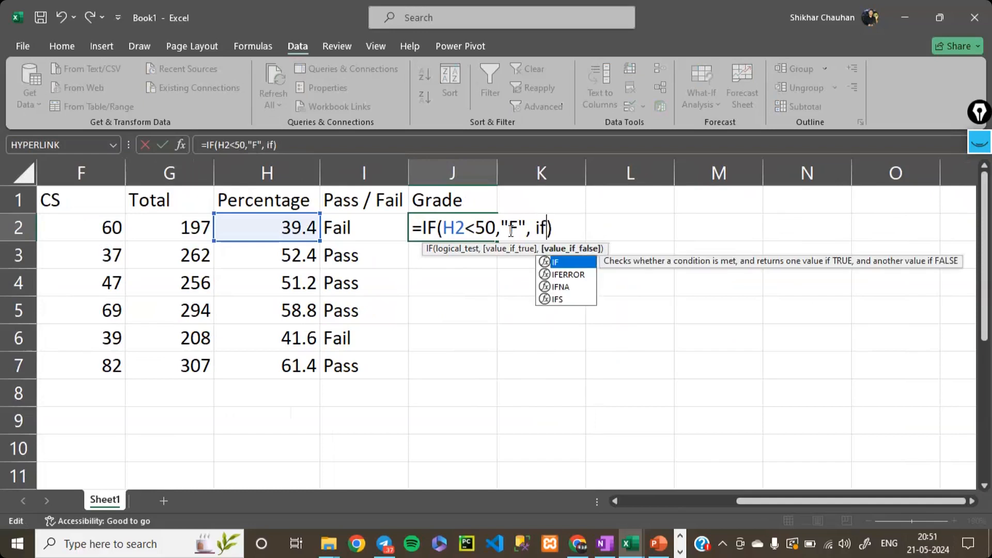
{"action": "type", "text": "()"}
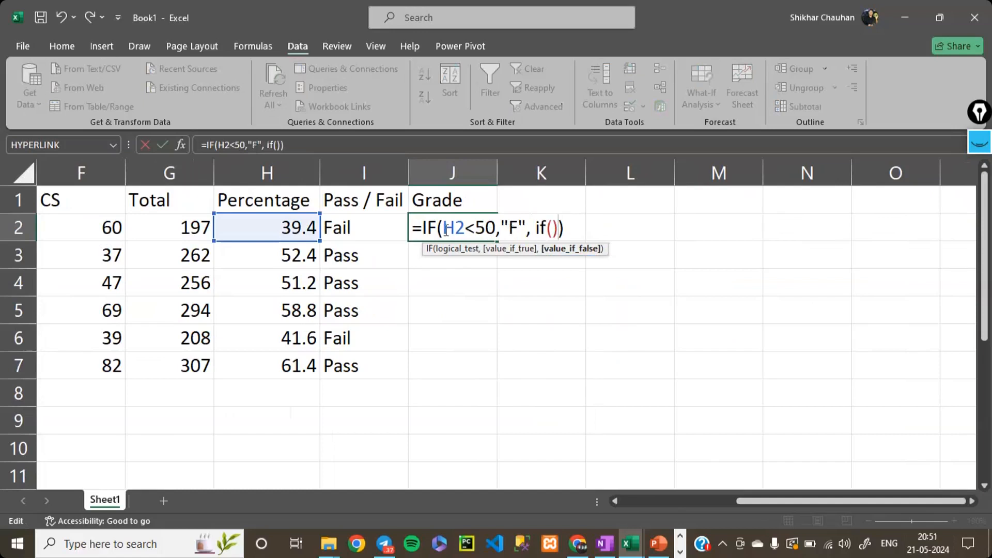
{"action": "left_click", "coordinate": [552, 229]}
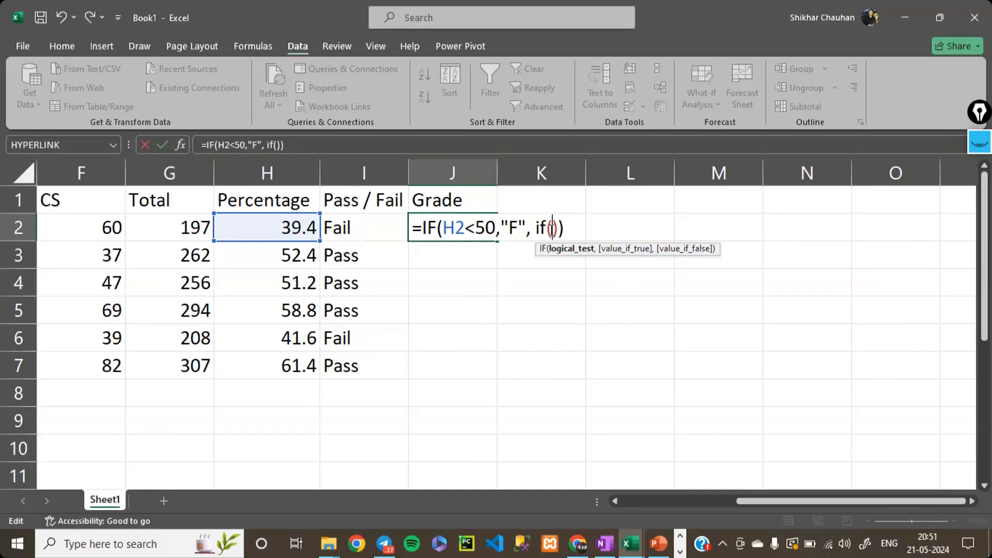
{"action": "type", "text": "AND"}
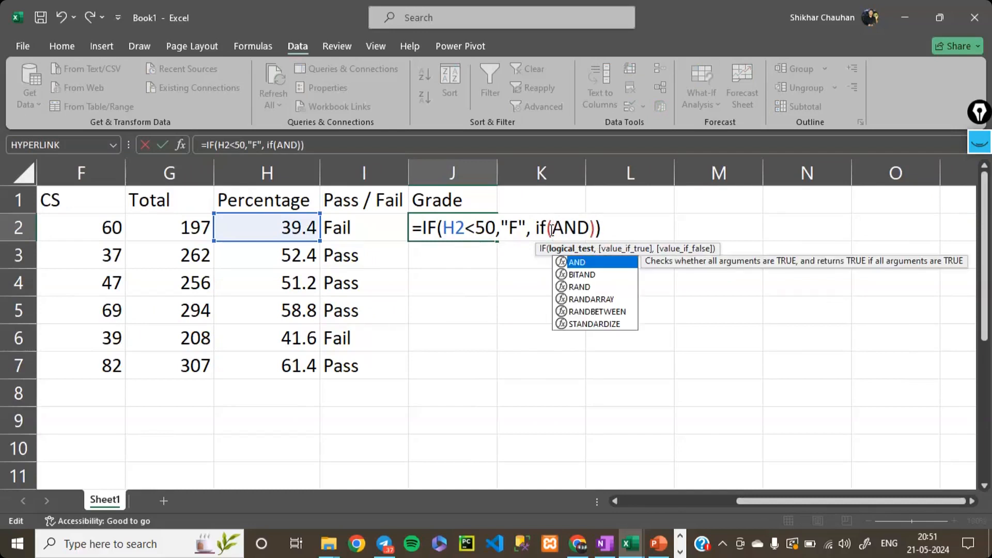
{"action": "type", "text": "()"}
{"action": "key", "text": "Left"}
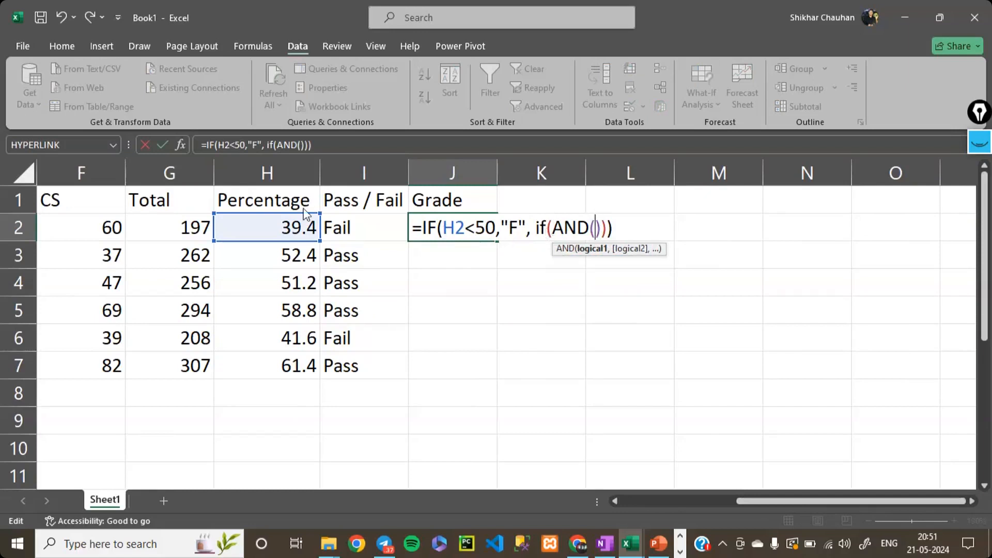
{"action": "left_click", "coordinate": [259, 221]}
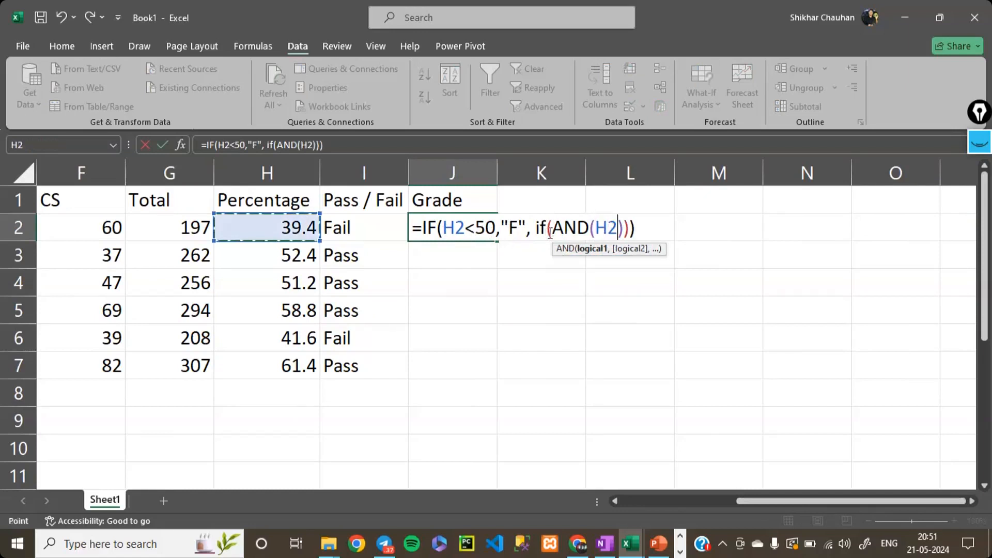
{"action": "type", "text": ">50,"}
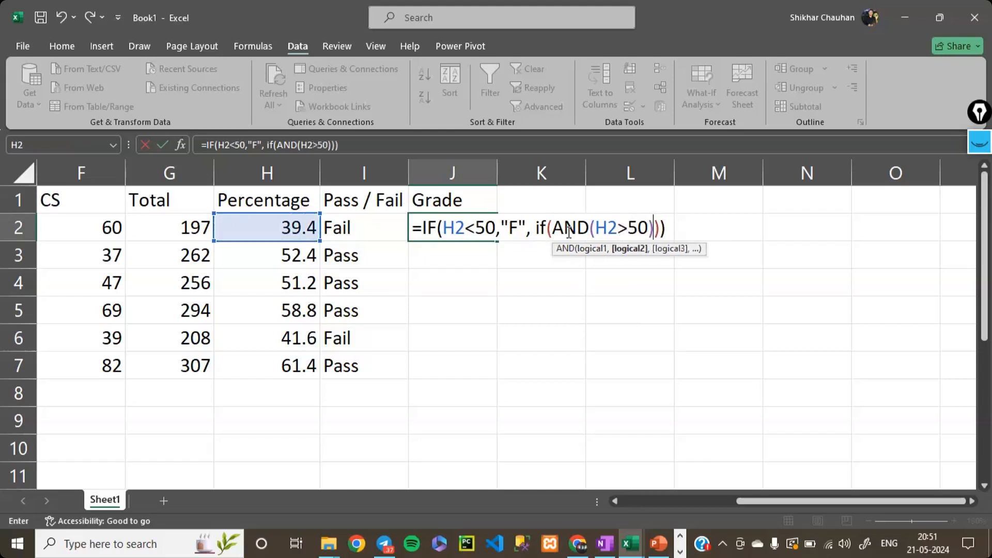
{"action": "left_click", "coordinate": [289, 231]}
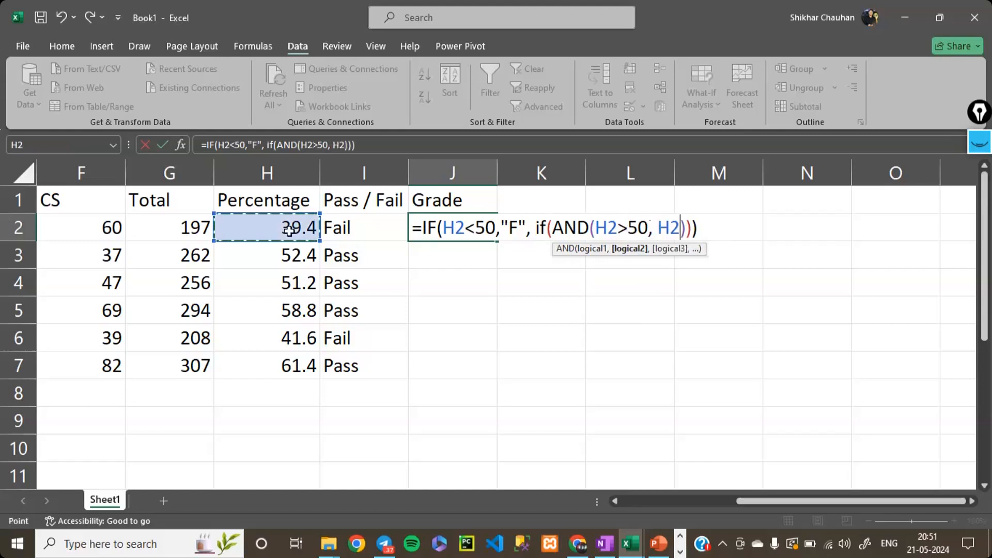
{"action": "type", "text": "<"}
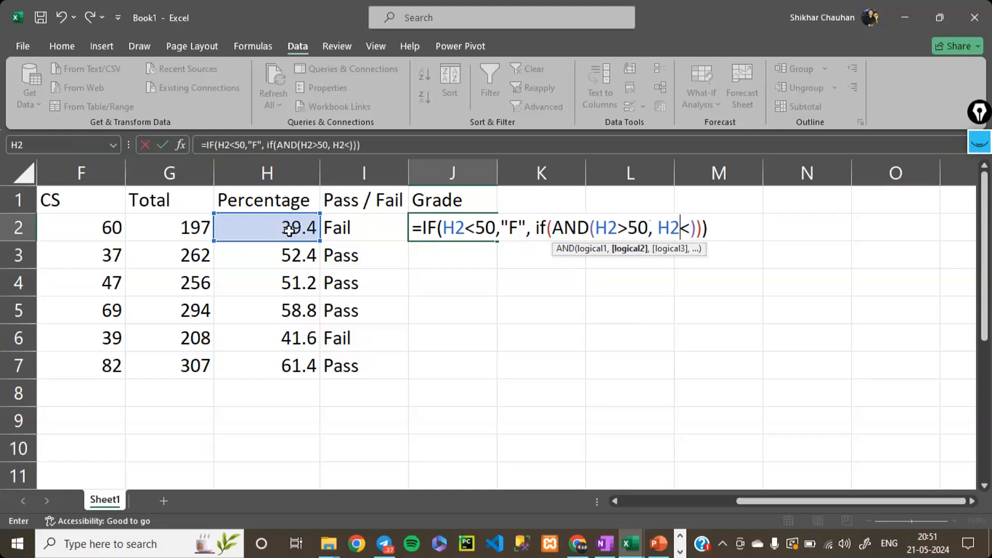
{"action": "key", "text": "BackSpace"}
{"action": "key", "text": "BackSpace"}
{"action": "key", "text": "BackSpace"}
{"action": "key", "text": "BackSpace"}
{"action": "key", "text": "BackSpace"}
{"action": "key", "text": "BackSpace"}
{"action": "key", "text": "BackSpace"}
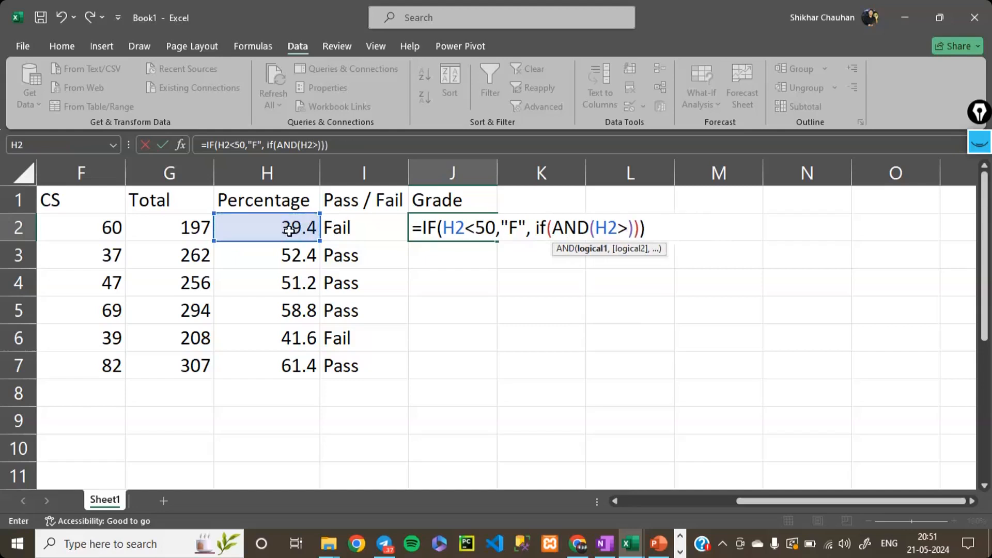
{"action": "key", "text": "BackSpace"}
{"action": "key", "text": "BackSpace"}
{"action": "key", "text": "BackSpace"}
{"action": "key", "text": "BackSpace"}
{"action": "key", "text": "BackSpace"}
{"action": "key", "text": "BackSpace"}
{"action": "key", "text": "BackSpace"}
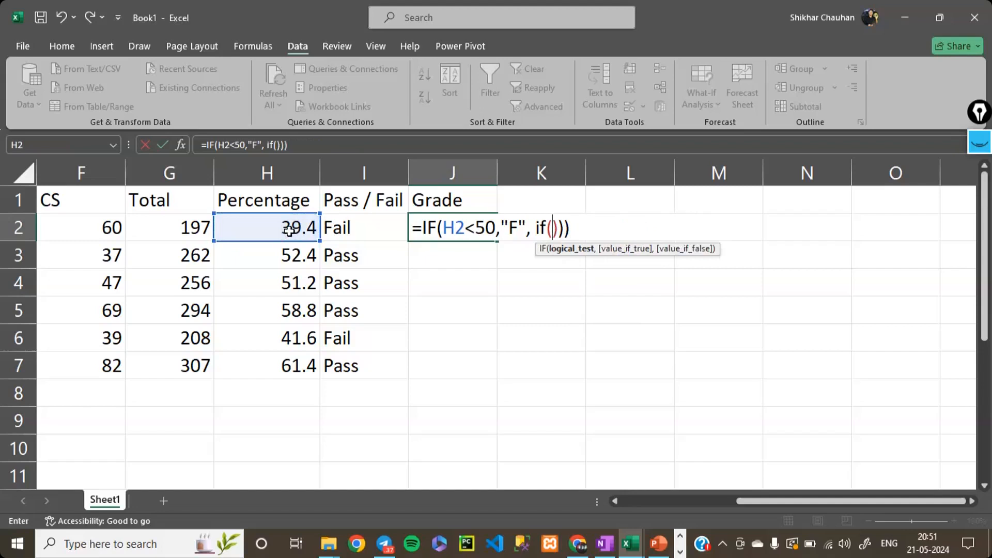
- Set the logical test of the nested IF in J2 to H2<50
{"action": "type", "text": "<50"}
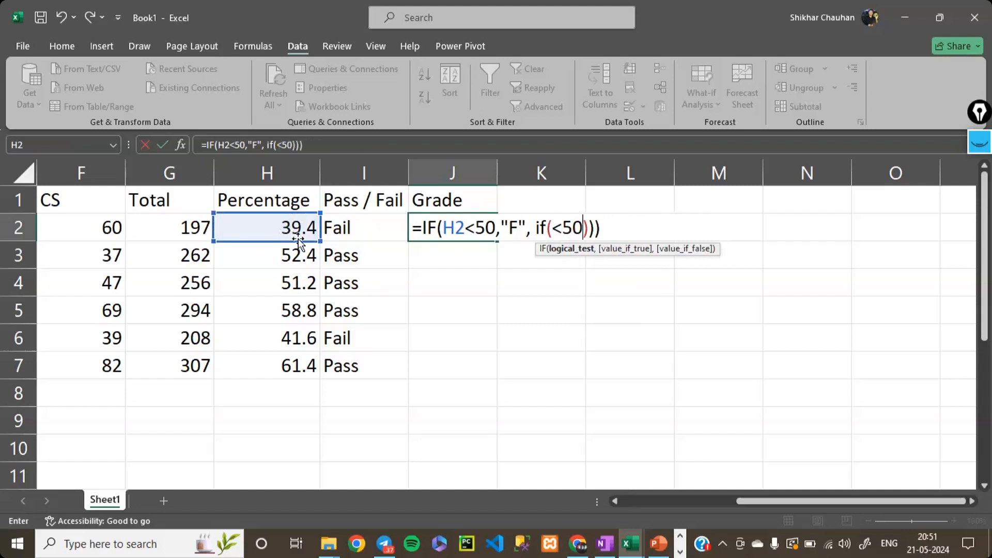
{"action": "key", "text": "Return"}
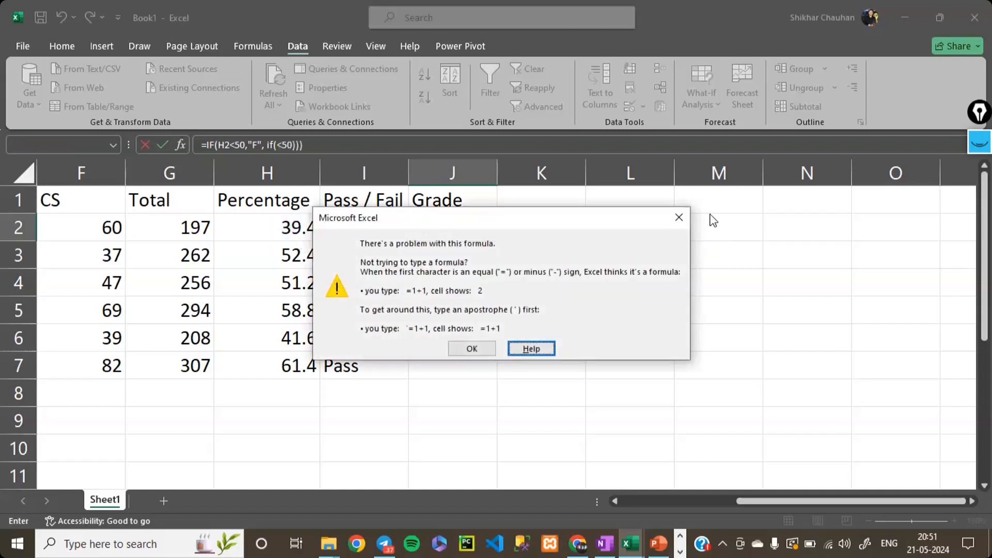
{"action": "left_click", "coordinate": [679, 217]}
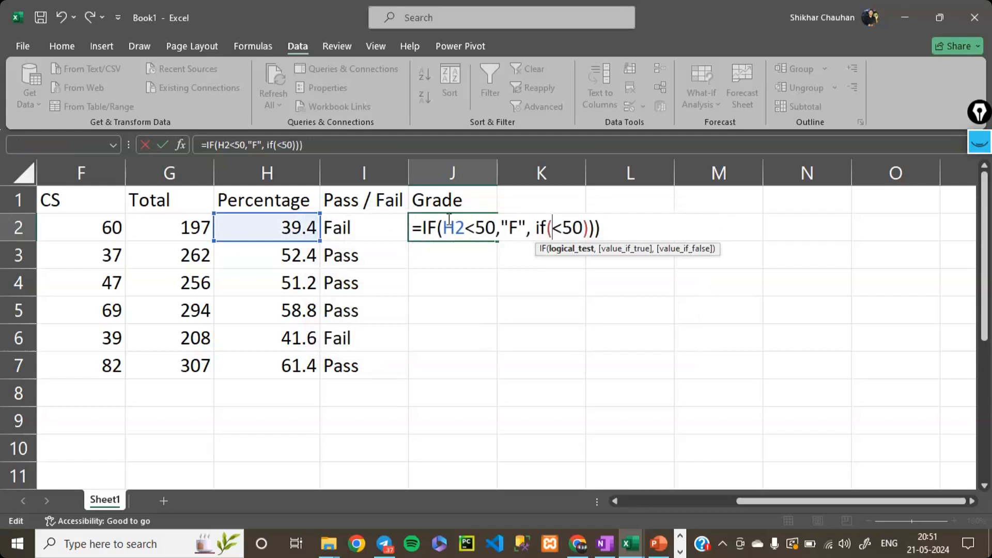
{"action": "left_click", "coordinate": [269, 224]}
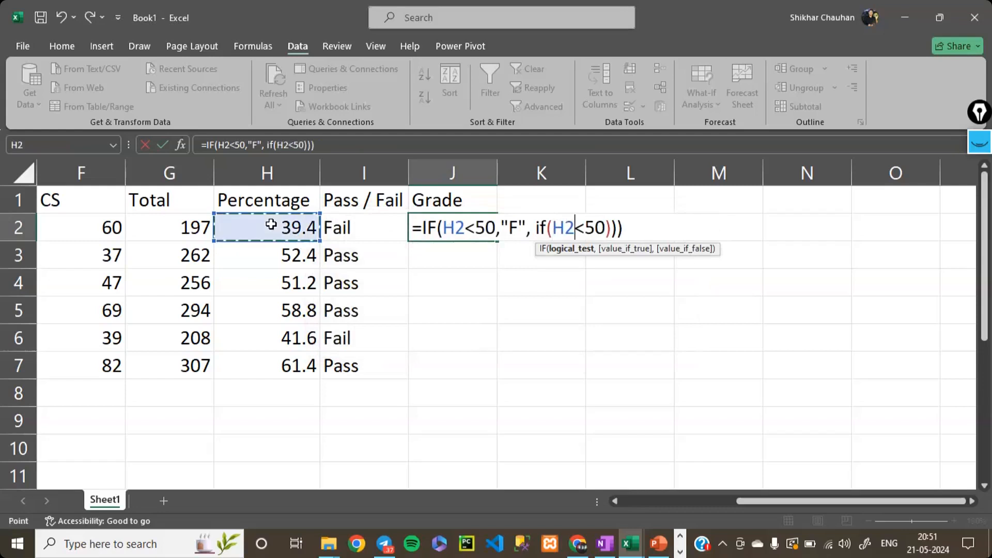
{"action": "left_click", "coordinate": [605, 228]}
- Set the value if true of the nested IF in J2 to "C"
{"action": "type", "text": ", "}
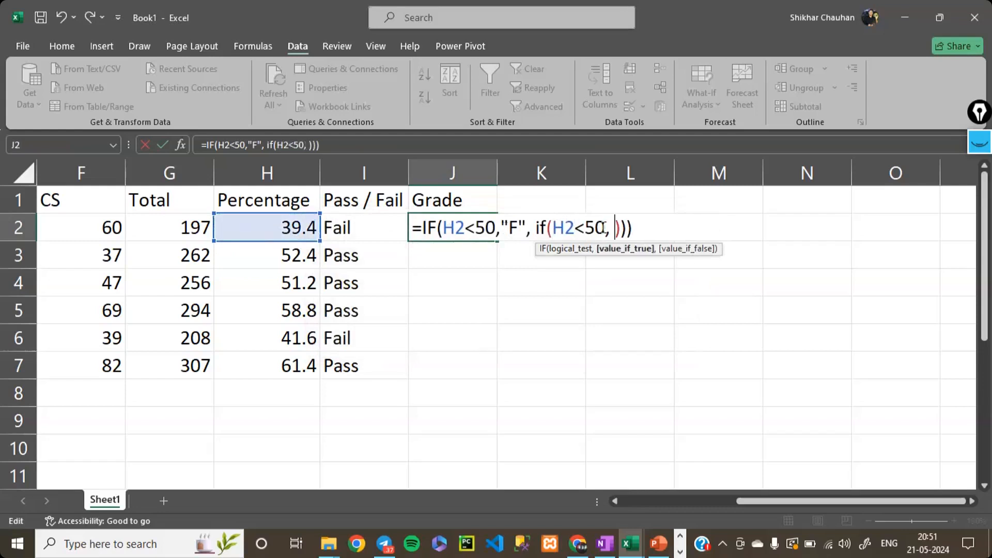
{"action": "type", "text": "C"}
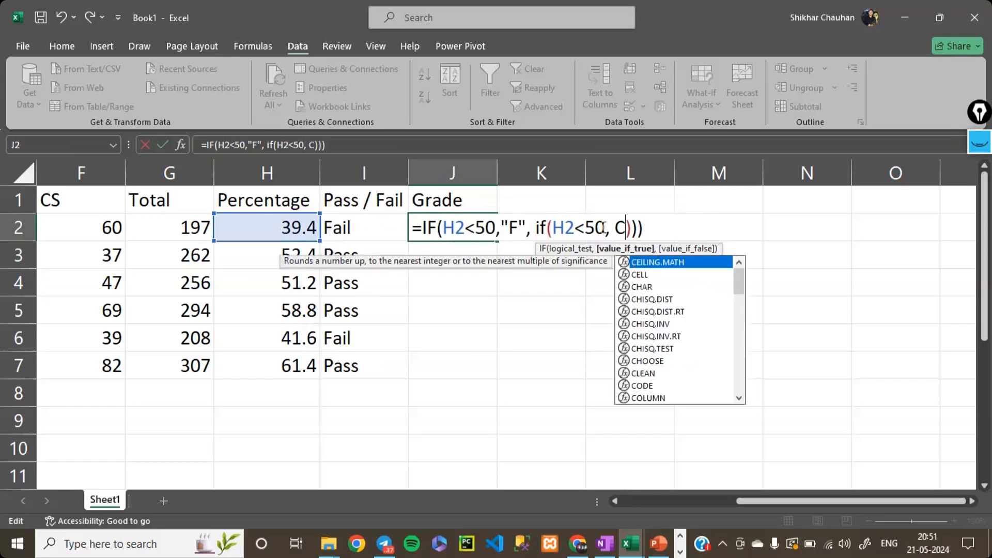
{"action": "key", "text": "BackSpace"}
{"action": "type", "text": "\"c\""}
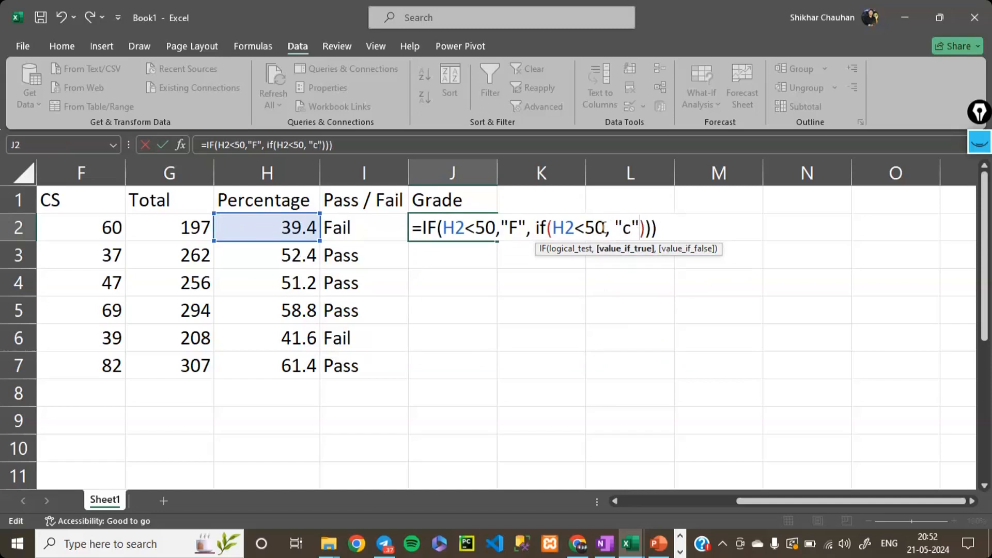
{"action": "type", "text": "C\", if"}
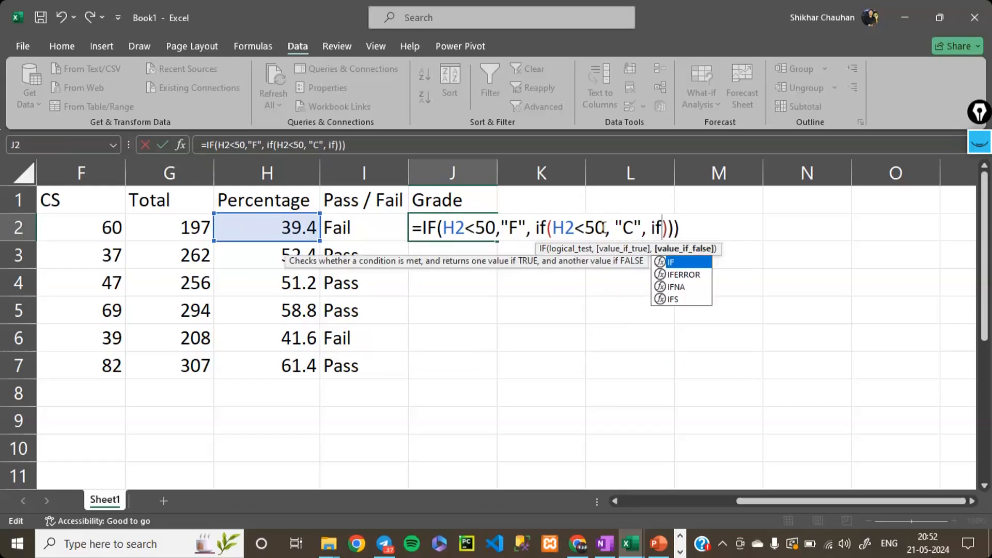
- Add a third IF as the value if false of the second IF in J2, with the logical test H2<75
{"action": "key", "text": "Tab"}
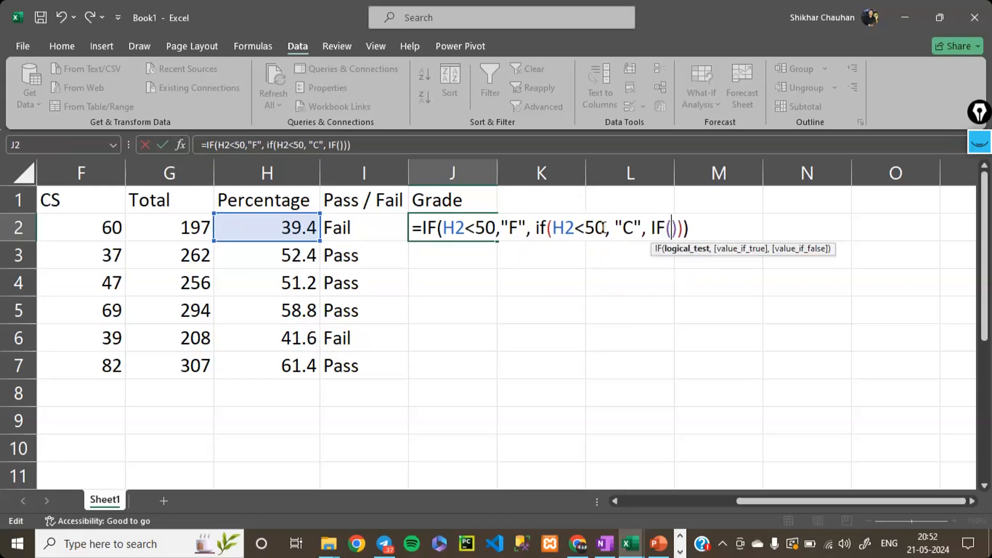
{"action": "left_click", "coordinate": [274, 222]}
{"action": "type", "text": "<"}
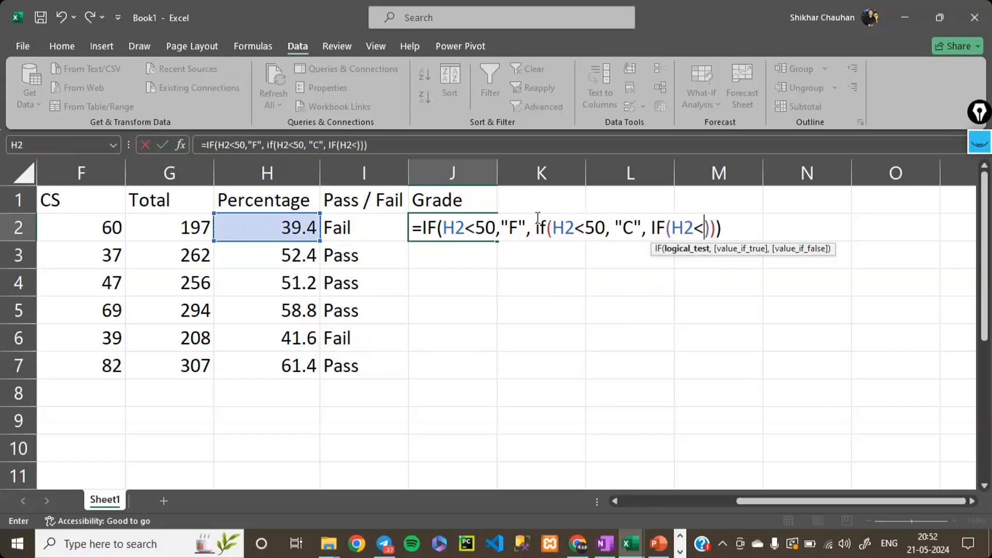
{"action": "type", "text": "75"}
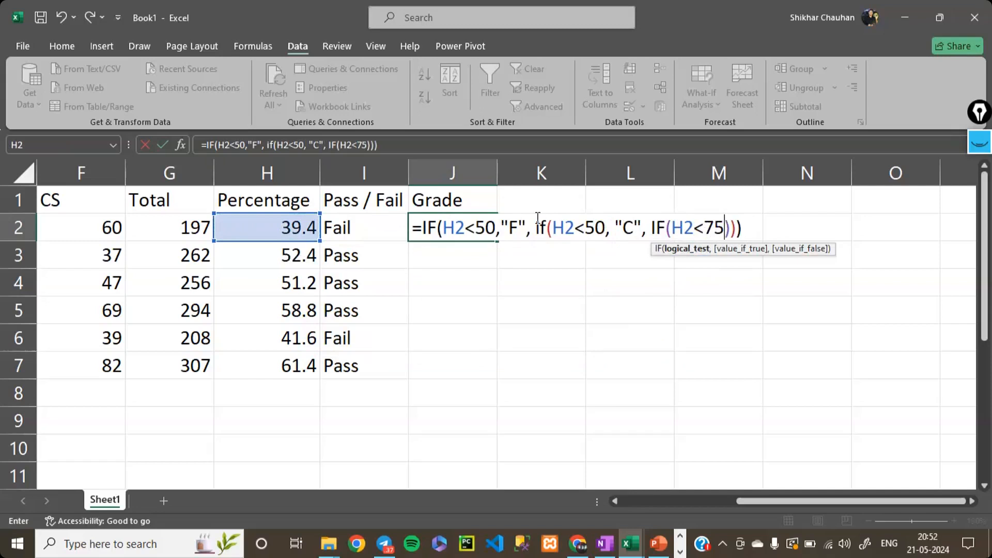
{"action": "type", "text": ",\"\""}
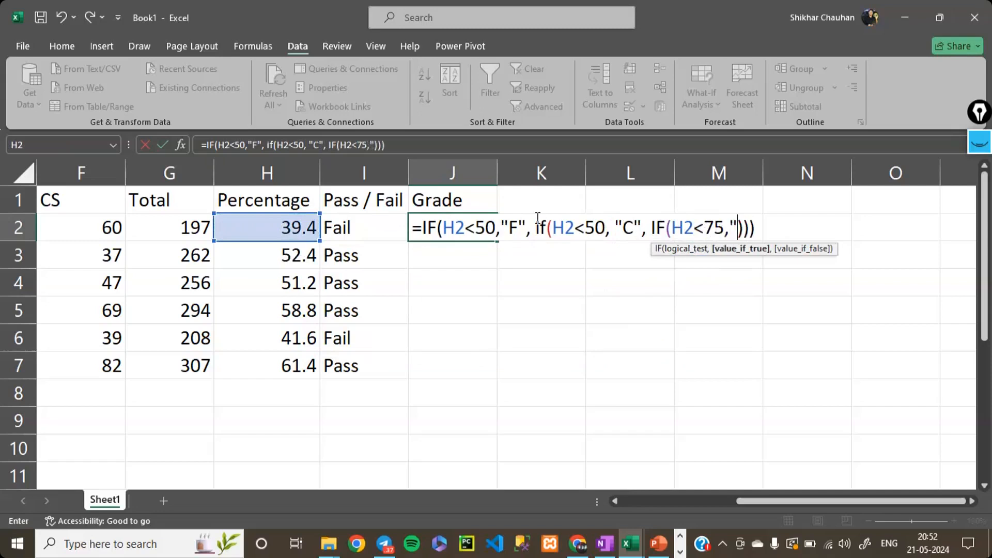
{"action": "type", "text": "A"}
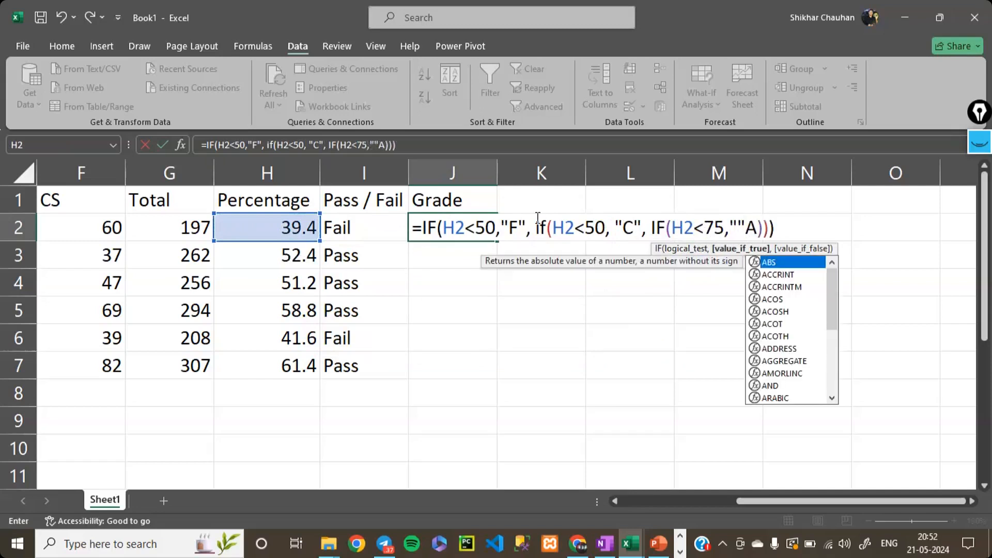
- Set the value if true of the third IF in the J2 grade formula to "B"
{"action": "key", "text": "Left"}
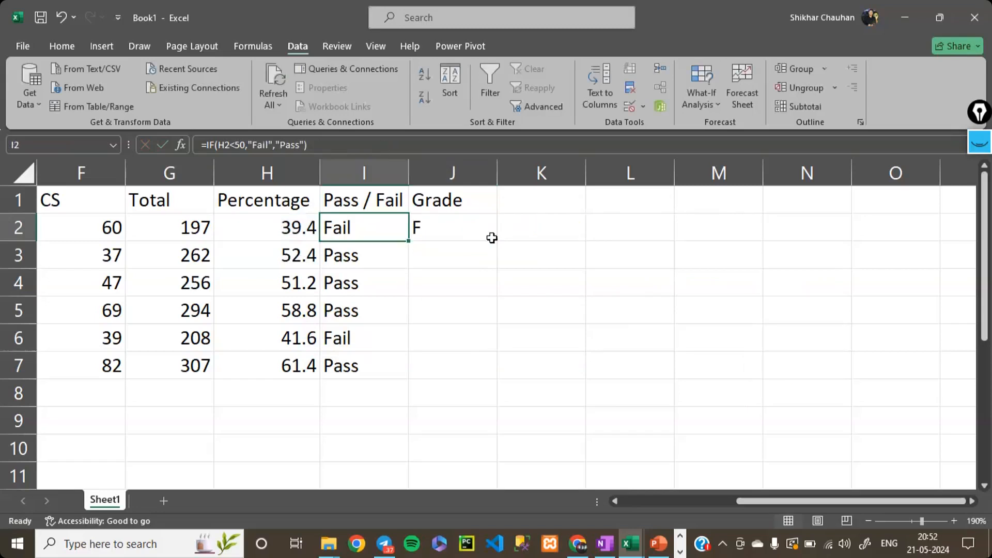
{"action": "left_click", "coordinate": [532, 231]}
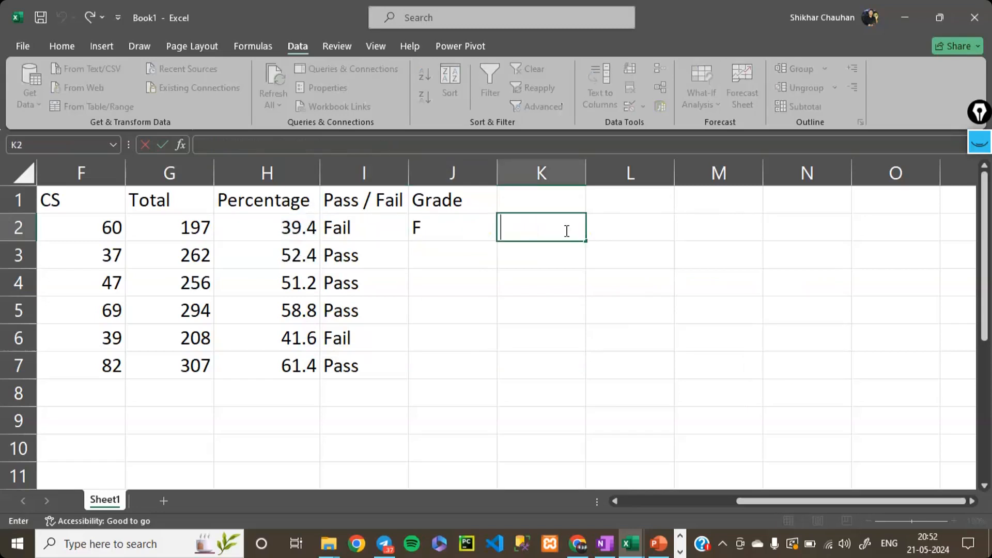
{"action": "left_click", "coordinate": [461, 238]}
{"action": "double_click", "coordinate": [540, 231]}
{"action": "double_click", "coordinate": [458, 225]}
{"action": "left_click", "coordinate": [743, 227]}
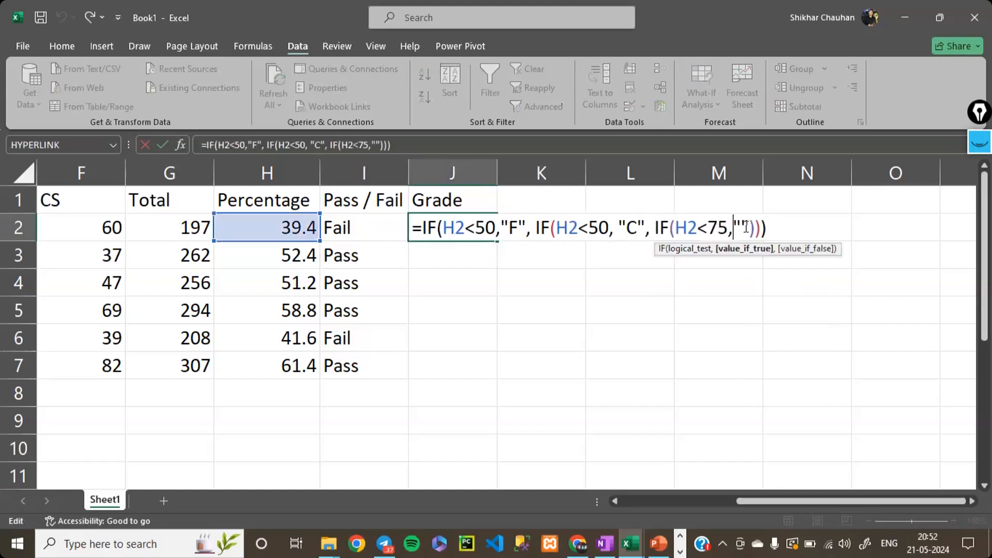
{"action": "type", "text": "A"}
{"action": "key", "text": "BackSpace"}
{"action": "type", "text": "B"}
{"action": "key", "text": "Right"}
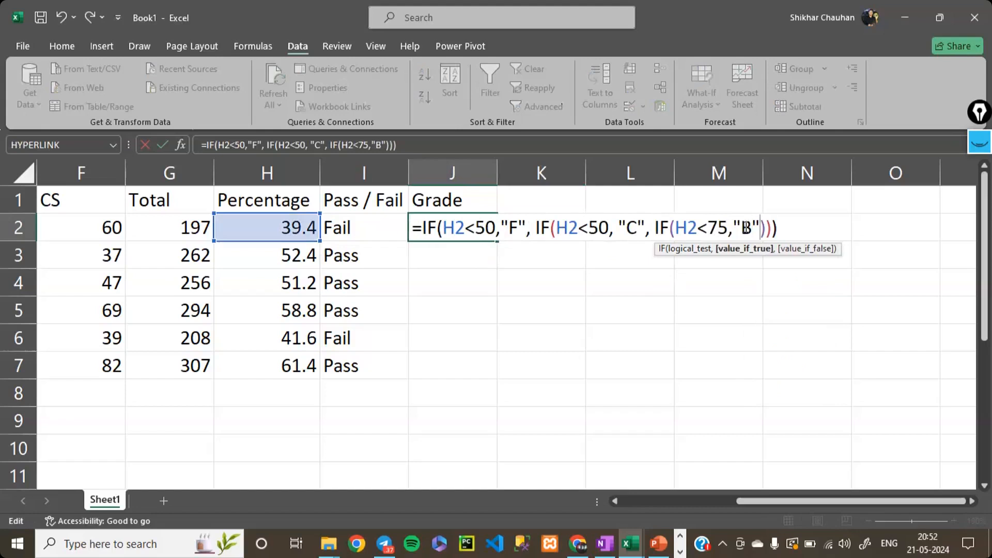
- Add a fourth IF as the value if false of the third IF in J2, with the logical test H2>75
{"action": "type", "text": ", if"}
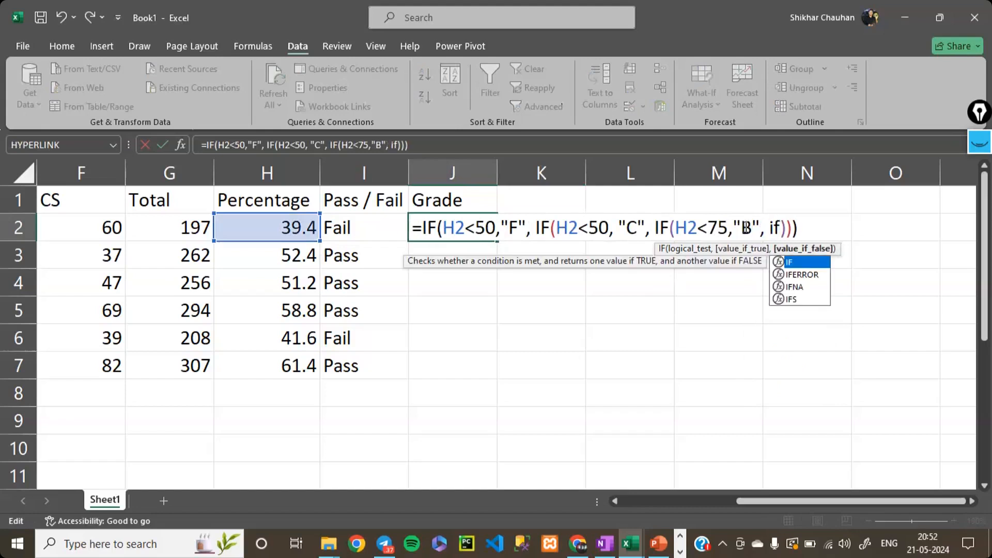
{"action": "type", "text": "()"}
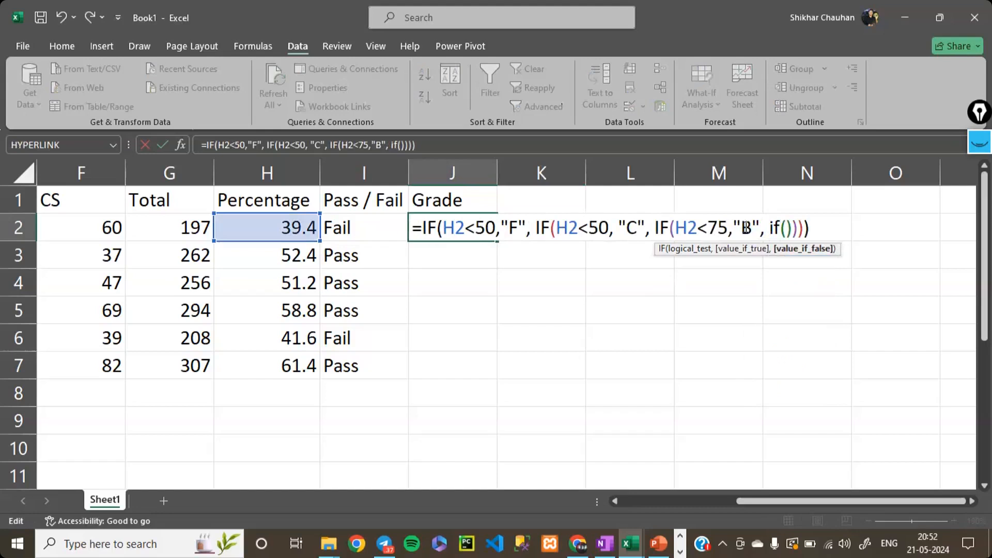
{"action": "key", "text": "Left"}
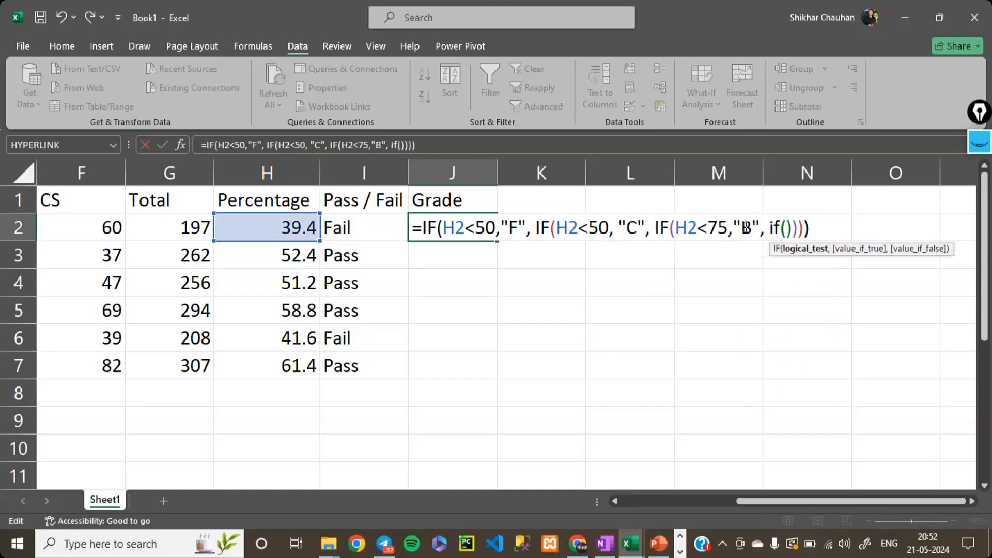
{"action": "left_click", "coordinate": [304, 233]}
{"action": "type", "text": ">"}
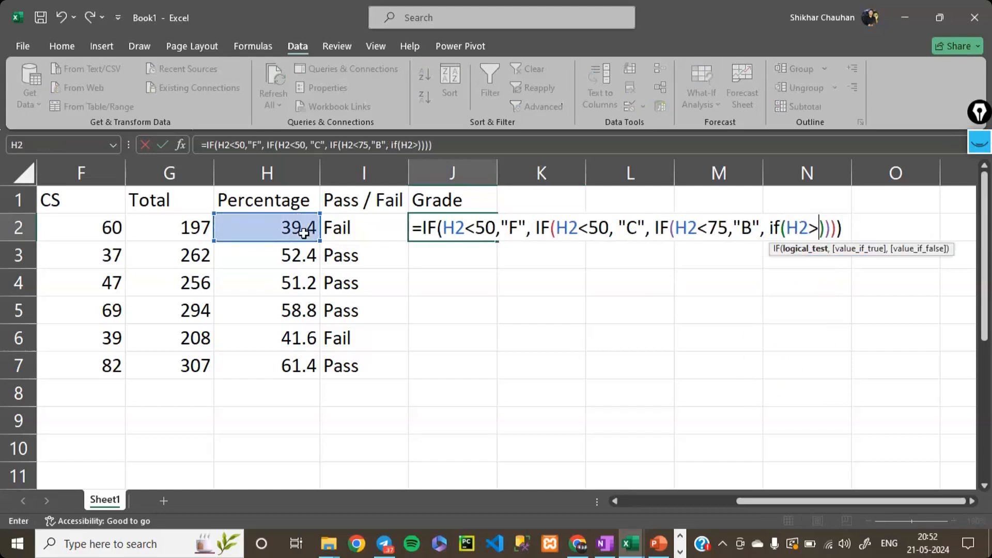
{"action": "type", "text": "75,"}
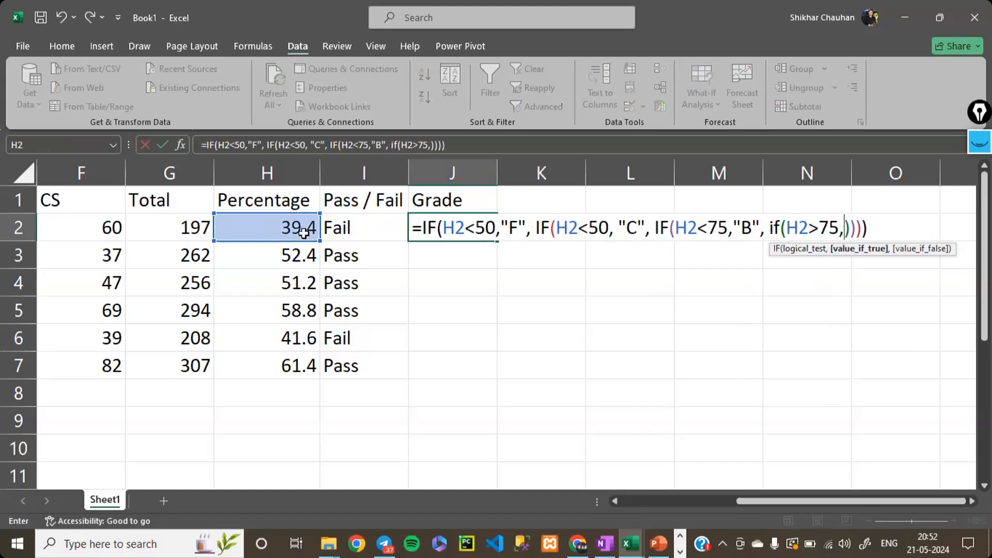
- Remove the stray I2 reference and change the fourth IF's logical test in J2 to H2<75
{"action": "key", "text": "Left"}
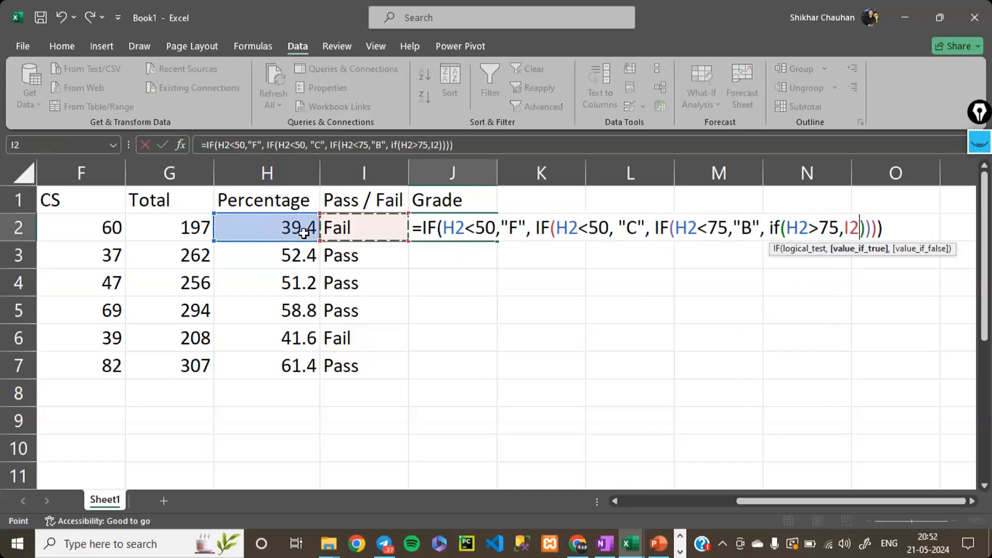
{"action": "key", "text": "BackSpace"}
{"action": "key", "text": "BackSpace"}
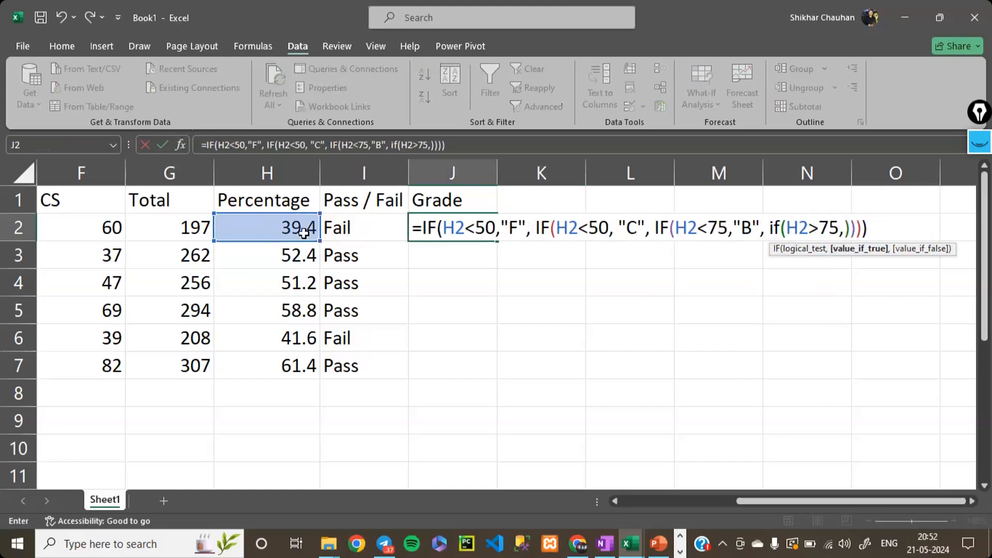
{"action": "left_click", "coordinate": [819, 229]}
{"action": "key", "text": "BackSpace"}
{"action": "type", "text": "<"}
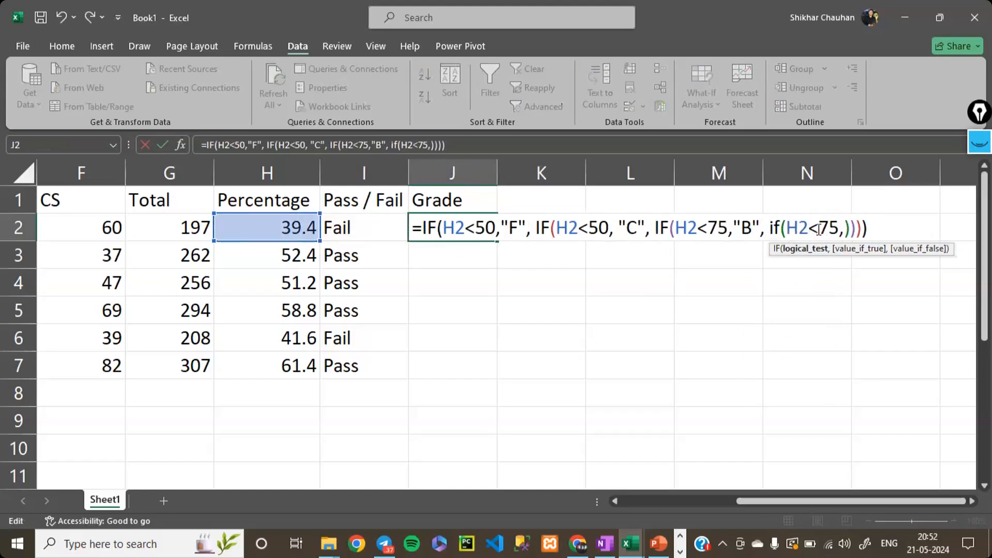
- Set the fourth IF in J2 to return "A" if true and "S" if false, and enter the formula
{"action": "left_click", "coordinate": [842, 229]}
{"action": "key", "text": "BackSpace"}
{"action": "type", "text": ","}
{"action": "key", "text": "Right"}
{"action": "type", "text": "\"A\""}
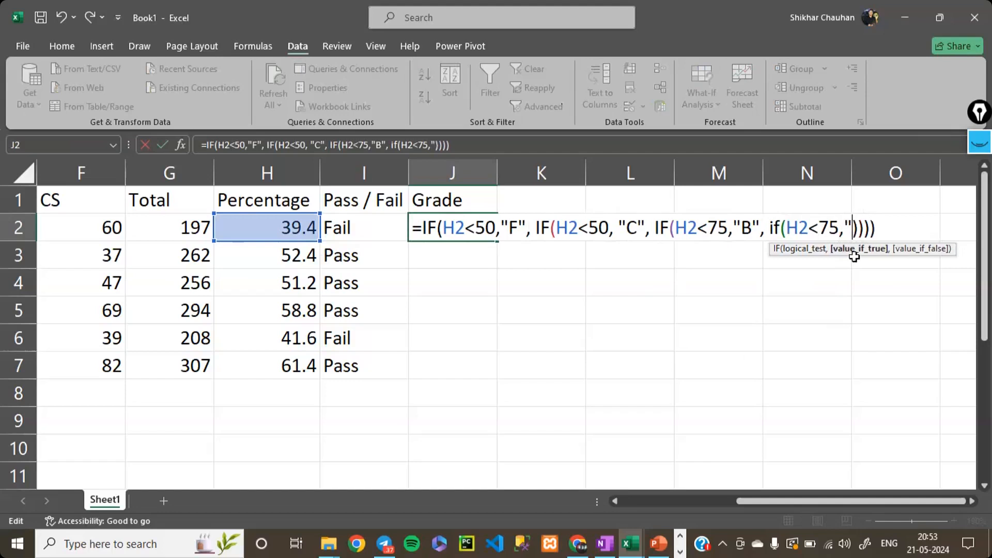
{"action": "type", "text": ", \""}
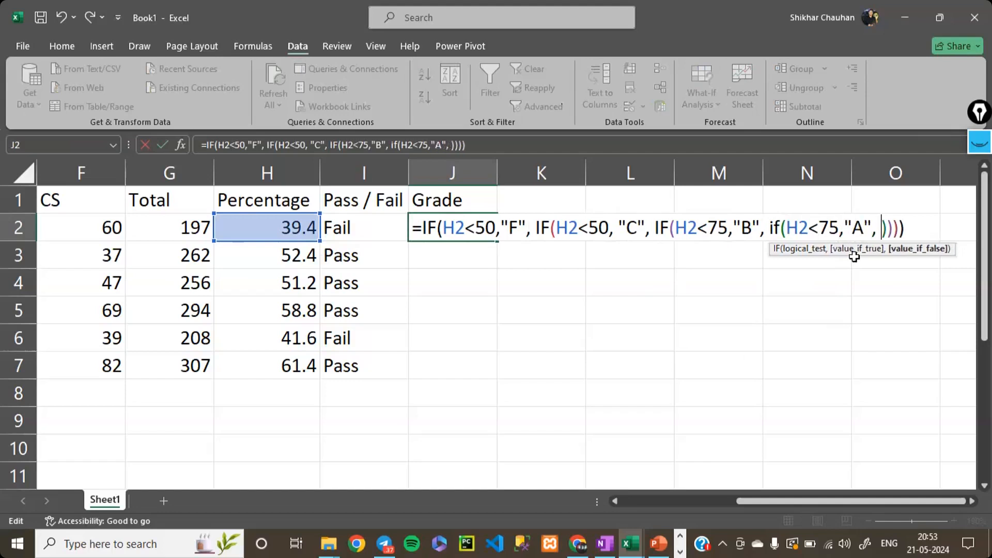
{"action": "type", "text": "S\""}
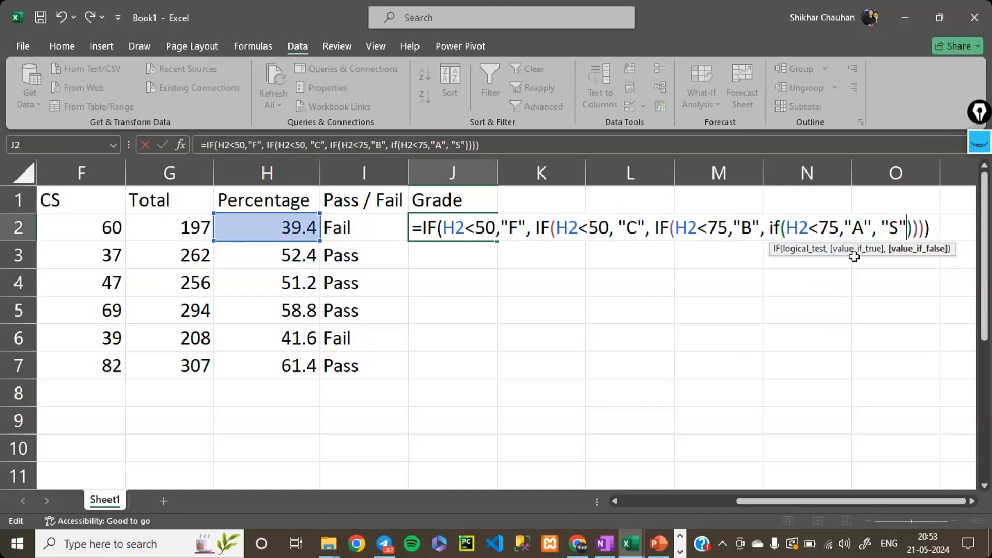
{"action": "key", "text": "Return"}
- Fill the grade formula from J2 down through J7
{"action": "key", "text": "Up"}
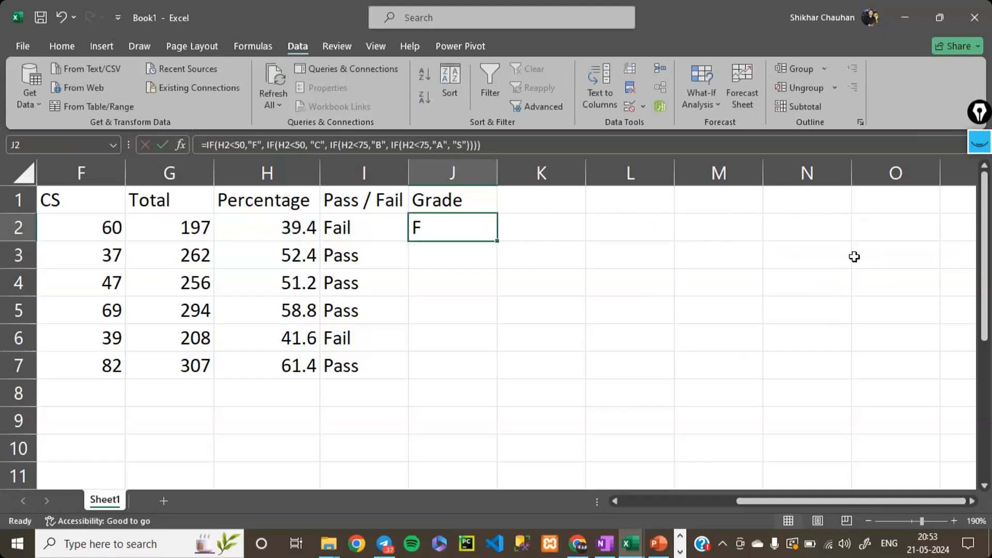
{"action": "key", "text": "shift+Down"}
{"action": "key", "text": "shift+Down"}
{"action": "key", "text": "shift+Down"}
{"action": "key", "text": "shift+Down"}
{"action": "key", "text": "shift+Down"}
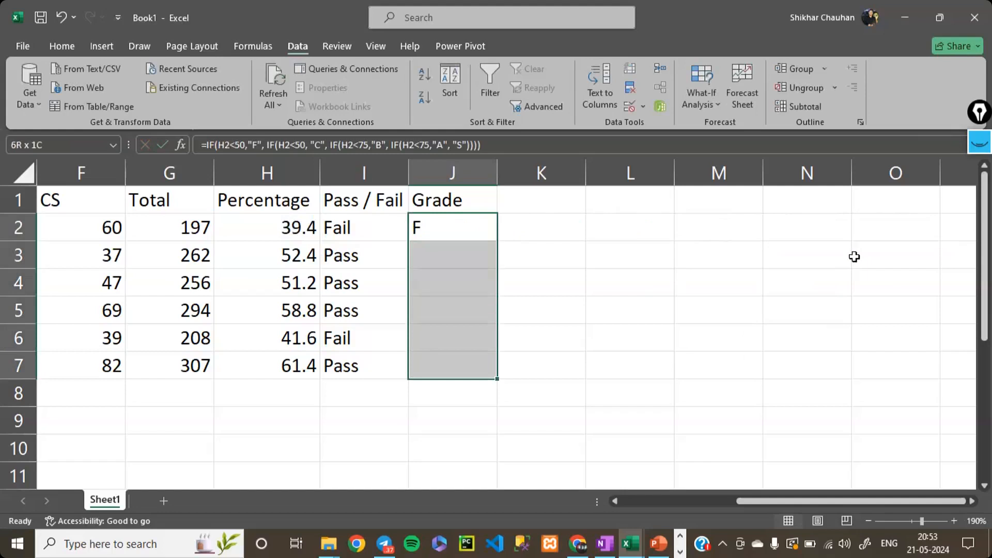
{"action": "key", "text": "ctrl+d"}
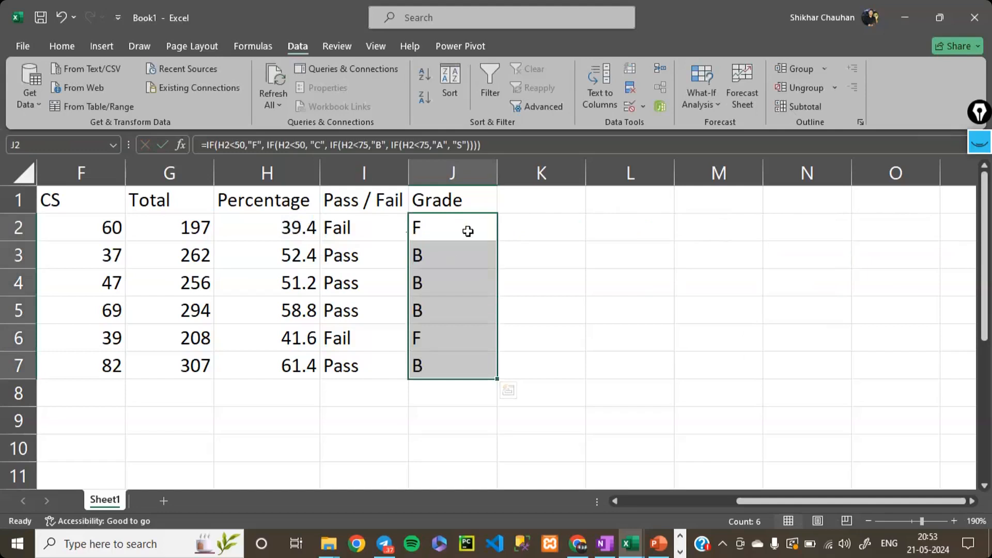
- Reopen the J2 grade formula, review its first conditions and set the second IF's logical test to H2<60
{"action": "double_click", "coordinate": [468, 231]}
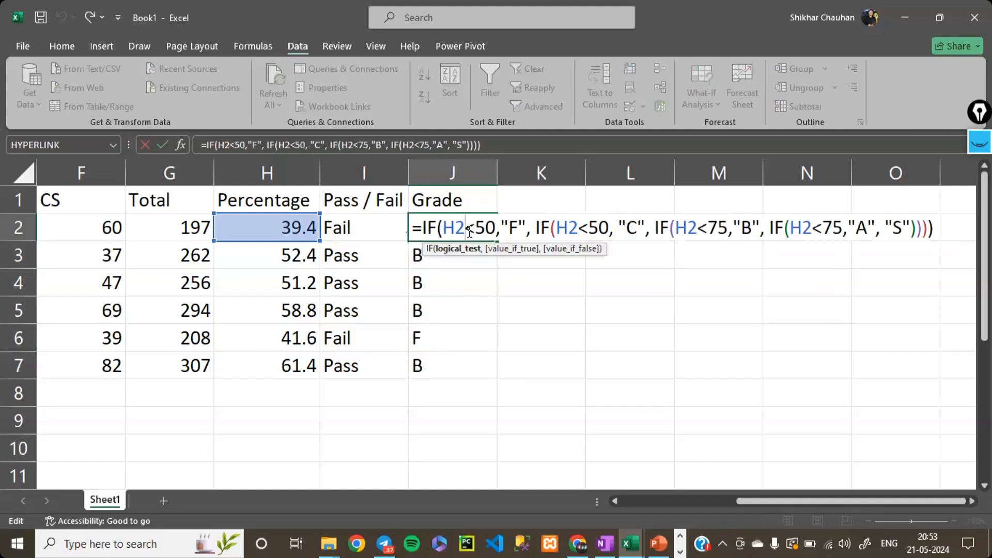
{"action": "left_click_drag", "start_coordinate": [494, 229], "coordinate": [466, 230]}
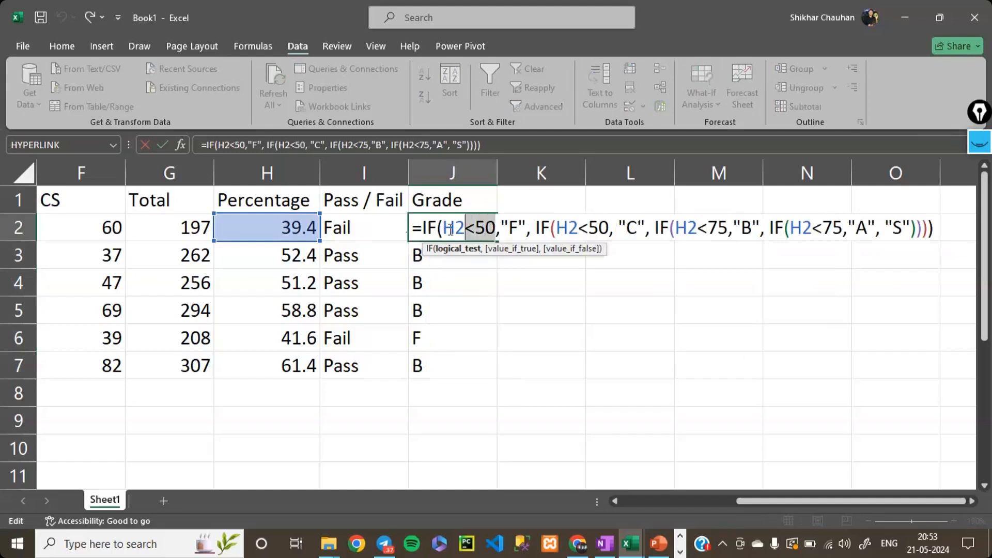
{"action": "left_click_drag", "start_coordinate": [526, 227], "coordinate": [439, 232]}
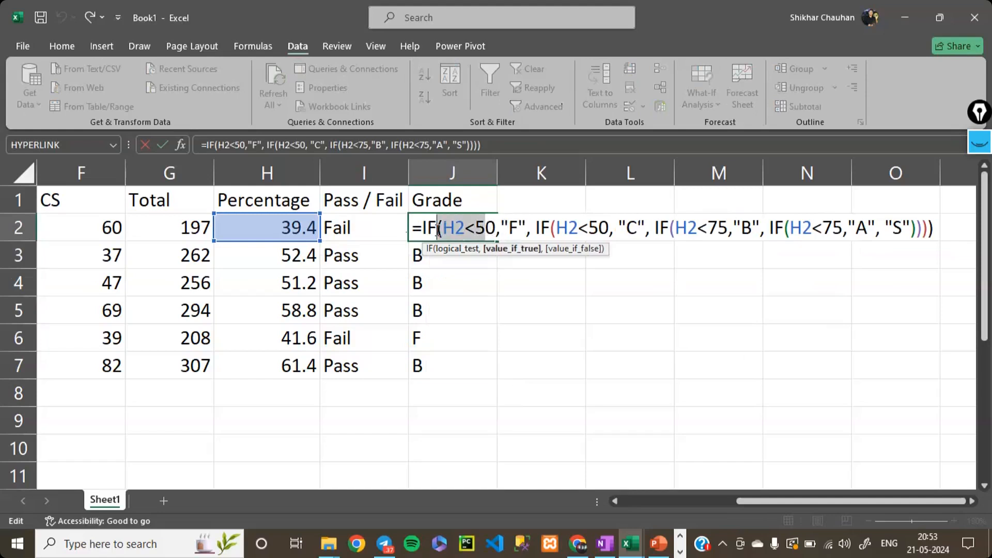
{"action": "left_click_drag", "start_coordinate": [610, 231], "coordinate": [557, 232]}
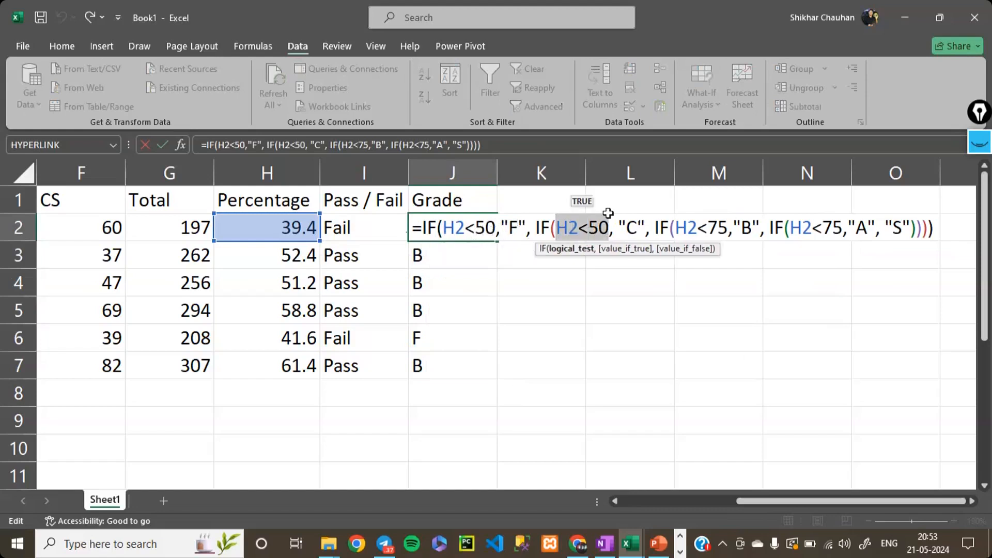
{"action": "left_click", "coordinate": [610, 232]}
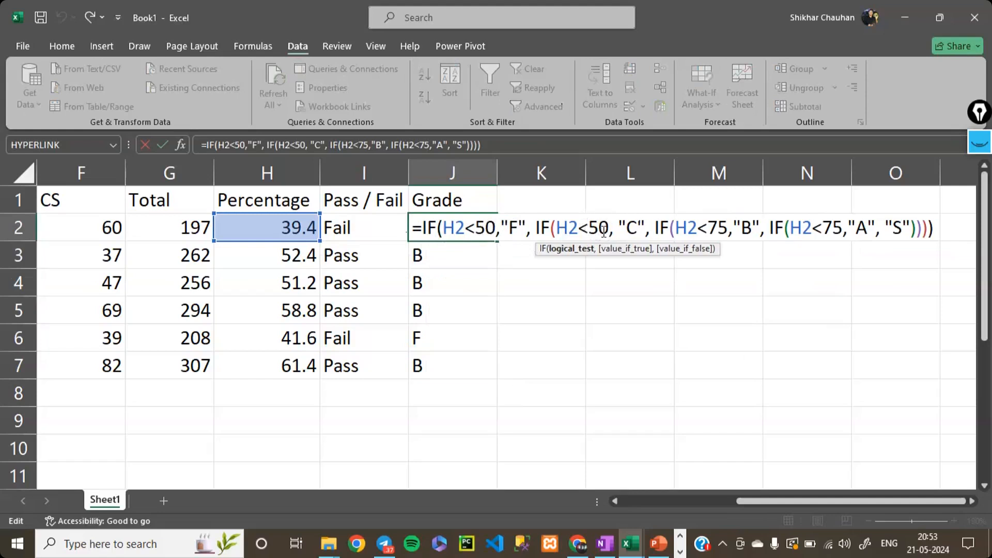
{"action": "key", "text": "BackSpace"}
{"action": "key", "text": "BackSpace"}
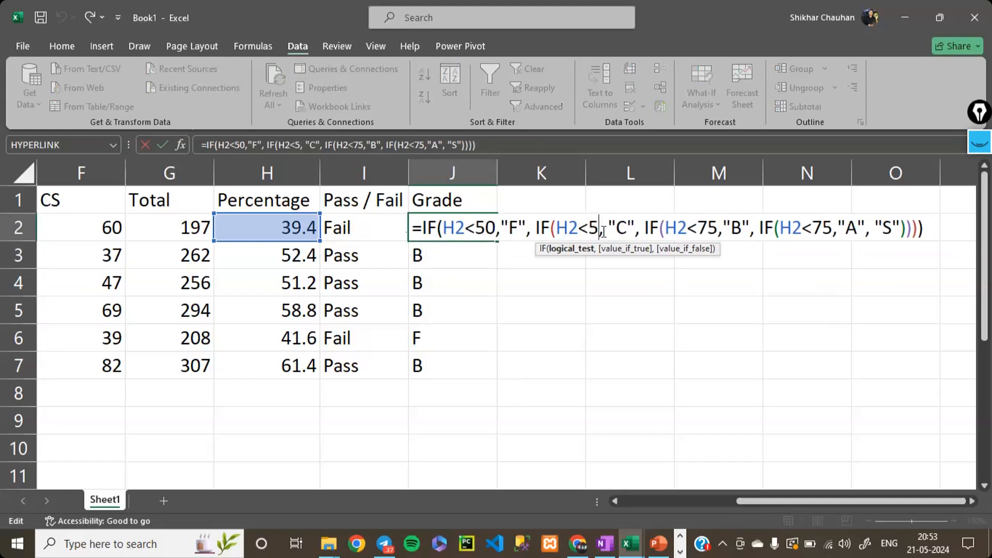
{"action": "type", "text": "60"}
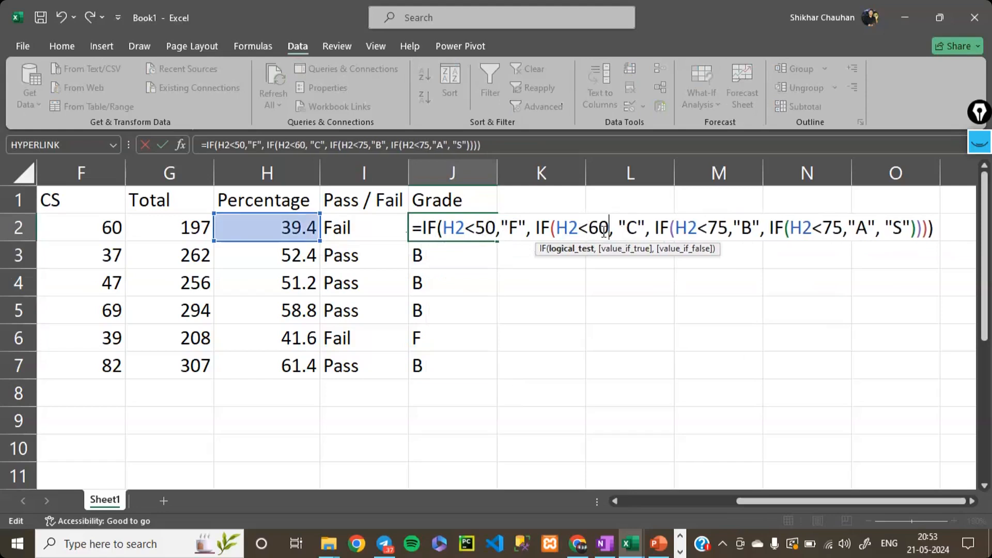
- Set the fourth IF's logical test in J2 to H2<85, enter the formula and reselect J2
{"action": "key", "text": "Right"}
{"action": "key", "text": "Right"}
{"action": "key", "text": "Right"}
{"action": "key", "text": "Right"}
{"action": "key", "text": "Right"}
{"action": "key", "text": "Right"}
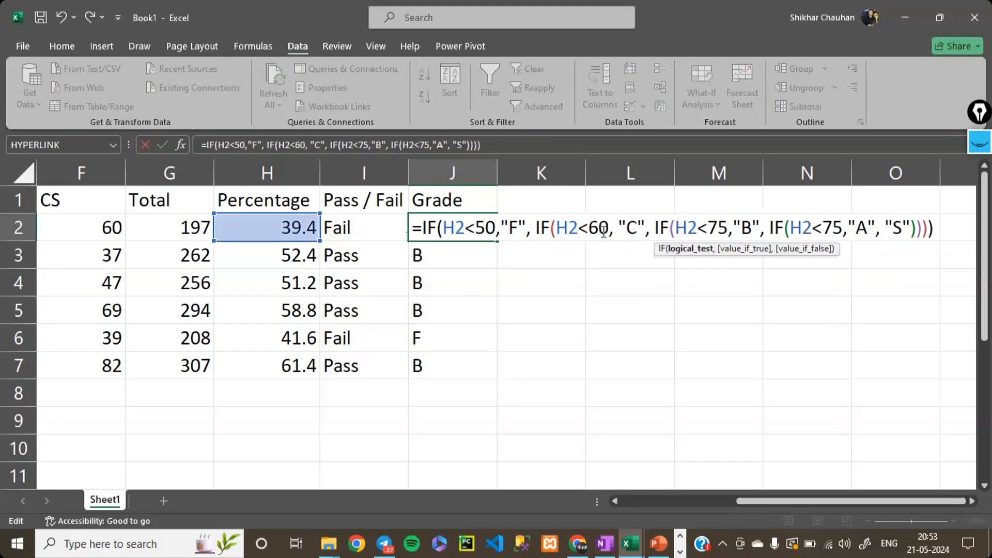
{"action": "key", "text": "Right"}
{"action": "key", "text": "Right"}
{"action": "key", "text": "Right"}
{"action": "key", "text": "Right"}
{"action": "key", "text": "Right"}
{"action": "key", "text": "Right"}
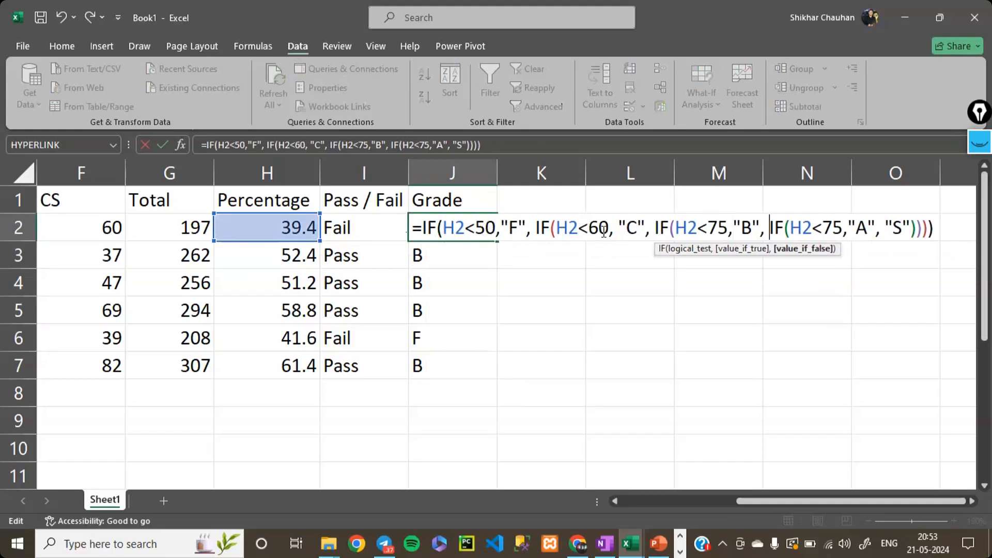
{"action": "key", "text": "Right"}
{"action": "key", "text": "Right"}
{"action": "key", "text": "Right"}
{"action": "key", "text": "Right"}
{"action": "key", "text": "Right"}
{"action": "key", "text": "Right"}
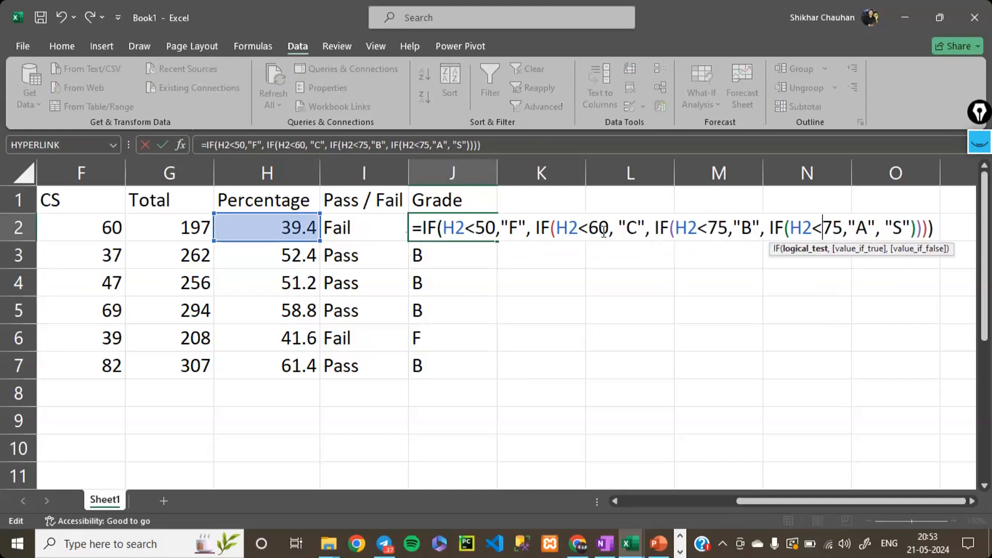
{"action": "key", "text": "Delete"}
{"action": "key", "text": "Delete"}
{"action": "type", "text": "85"}
{"action": "key", "text": "Return"}
{"action": "key", "text": "Up"}
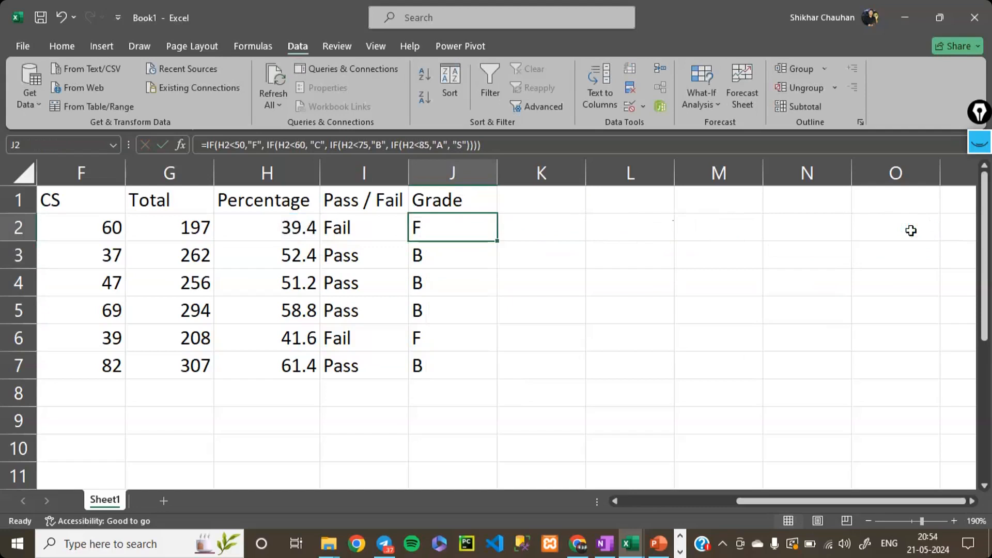
- Fill the corrected grade formula from J2 down through J7
{"action": "key", "text": "shift+Down"}
{"action": "key", "text": "shift+Down"}
{"action": "key", "text": "shift+Down"}
{"action": "key", "text": "shift+Down"}
{"action": "key", "text": "shift+Down"}
{"action": "key", "text": "ctrl+d"}
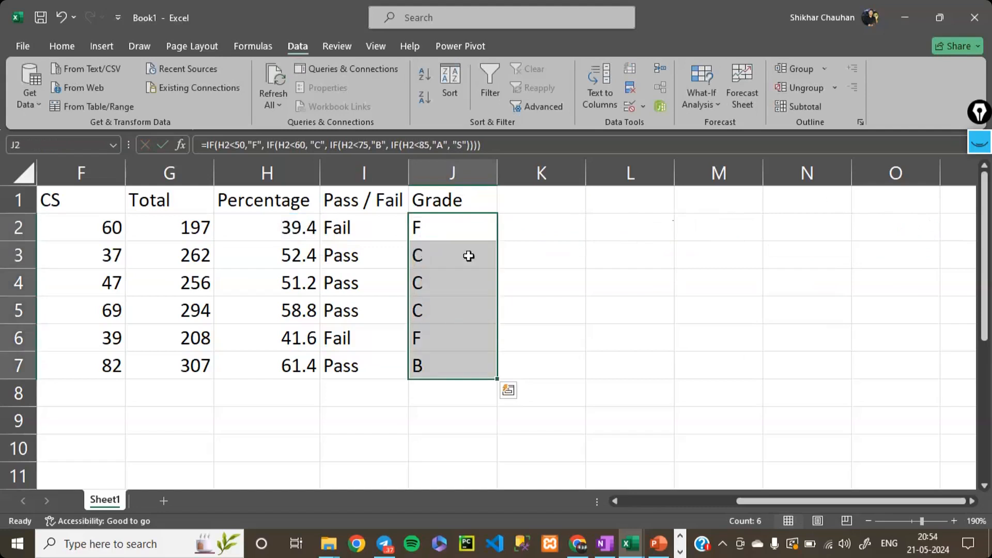
- Review the nested IF grade formulas in J3 and J7 against their row percentages, keeping both formulas as they are
{"action": "left_click", "coordinate": [443, 257]}
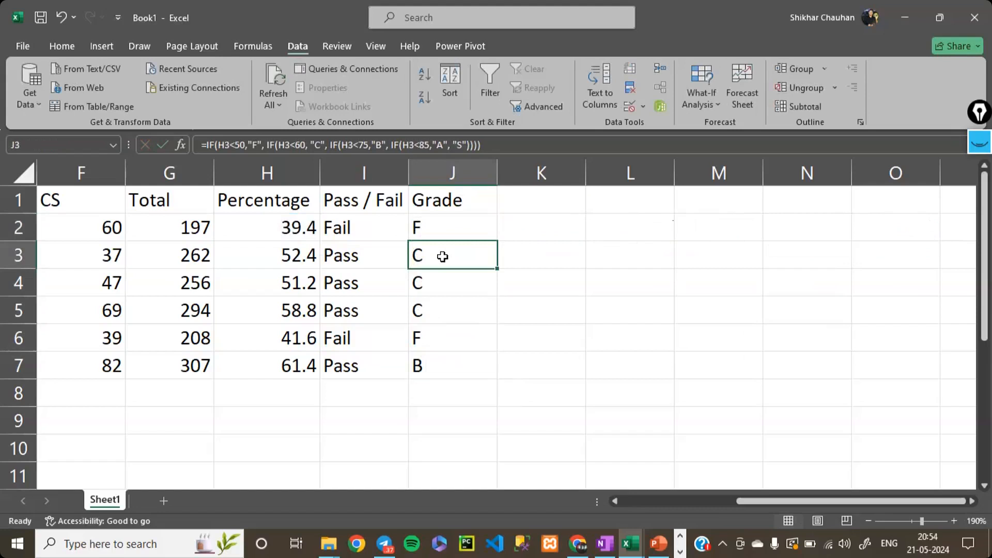
{"action": "double_click", "coordinate": [442, 256]}
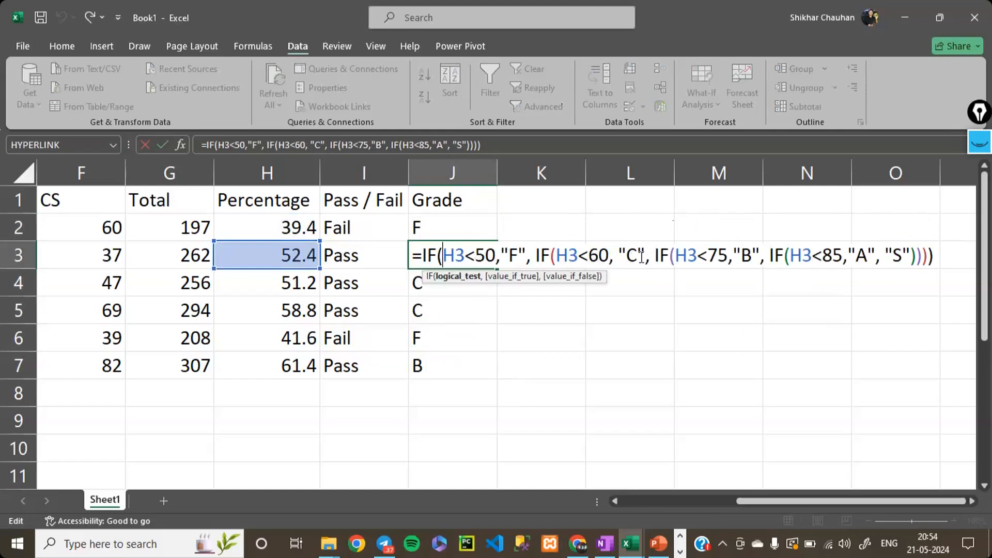
{"action": "left_click", "coordinate": [419, 357]}
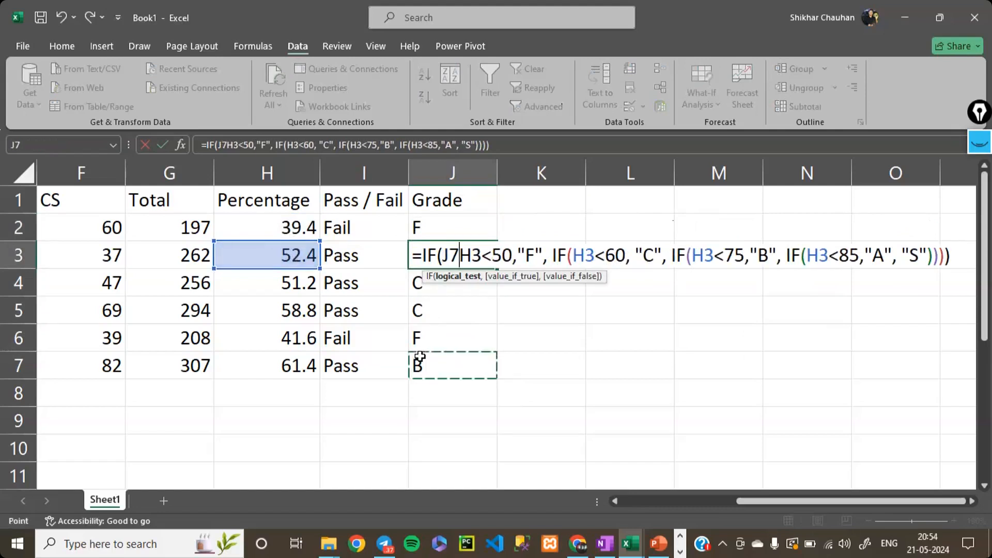
{"action": "key", "text": "Escape"}
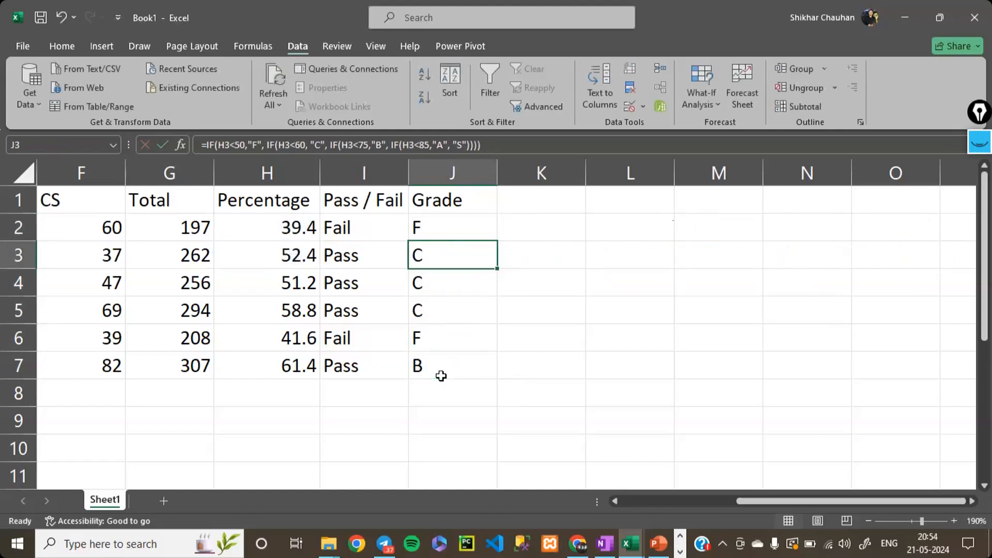
{"action": "double_click", "coordinate": [441, 375]}
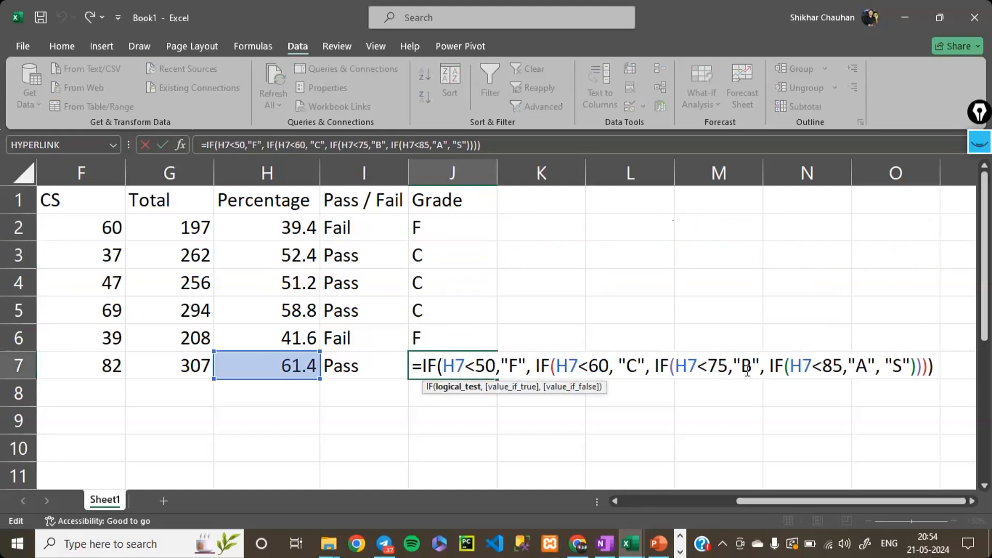
{"action": "key", "text": "Return"}
- Enter a test percentage of 85 in H8 and fill the grade formula down into J8
{"action": "key", "text": "Up"}
{"action": "key", "text": "Down"}
{"action": "key", "text": "Left"}
{"action": "key", "text": "Left"}
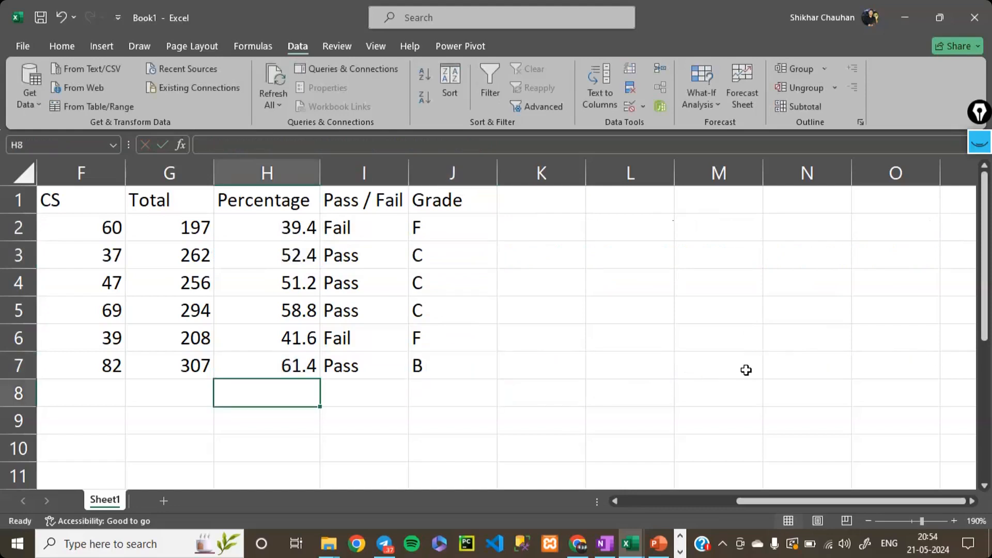
{"action": "type", "text": "85"}
{"action": "key", "text": "Return"}
{"action": "key", "text": "Right"}
{"action": "key", "text": "Right"}
{"action": "key", "text": "Up"}
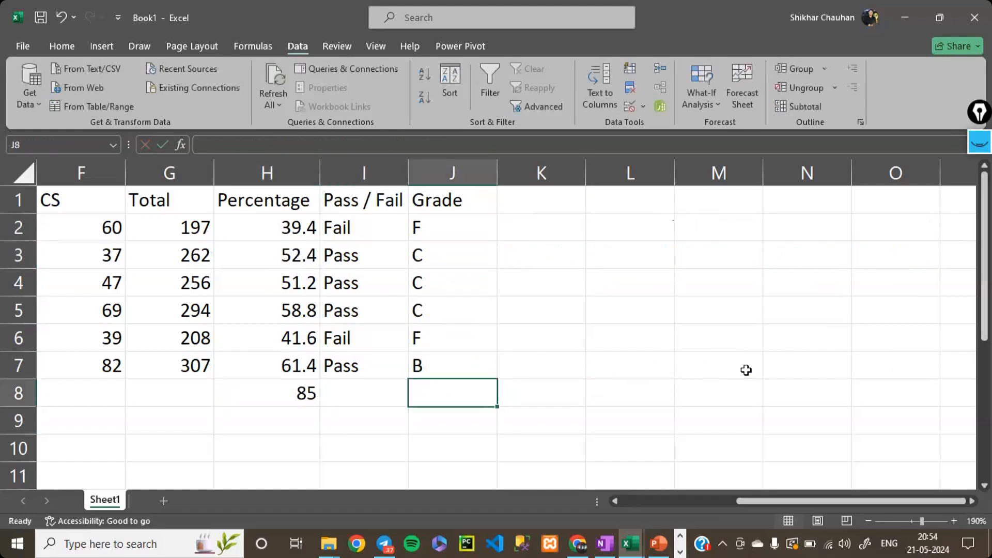
{"action": "key", "text": "ctrl+d"}
- Set the test percentages to 84 in H8 and 85 in H9, and clear the test cells H8:J9
{"action": "key", "text": "Left"}
{"action": "key", "text": "Left"}
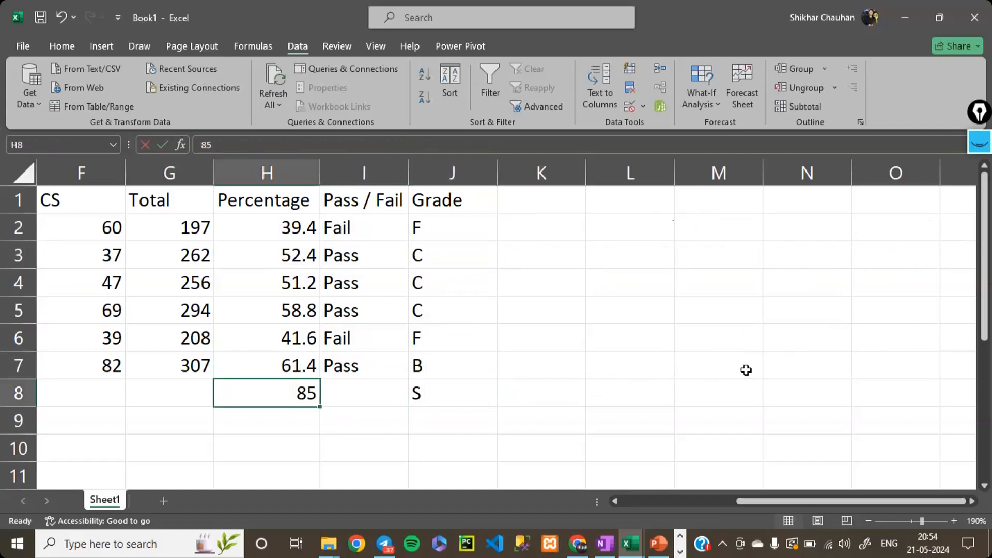
{"action": "type", "text": "84"}
{"action": "key", "text": "Return"}
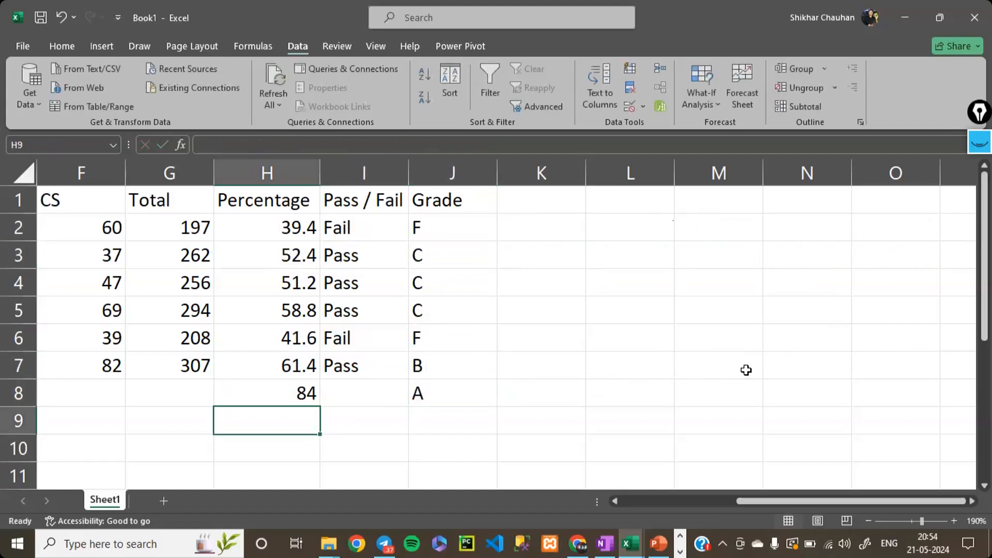
{"action": "type", "text": "85"}
{"action": "key", "text": "ctrl+Return"}
{"action": "key", "text": "Right"}
{"action": "key", "text": "Right"}
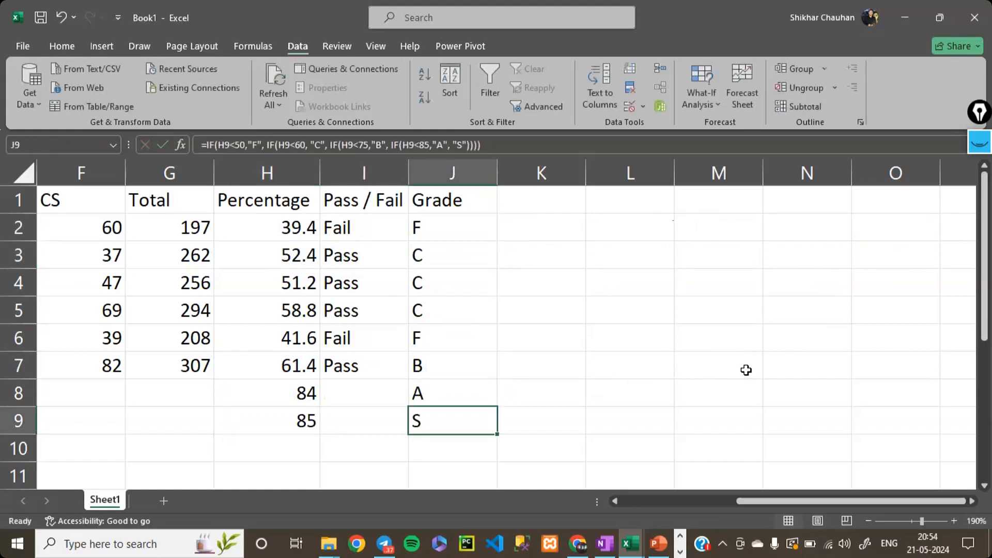
{"action": "left_click_drag", "start_coordinate": [308, 393], "coordinate": [438, 428]}
{"action": "key", "text": "Delete"}
- Open the grade formula in J2 to review its nested IF conditions, and cancel the edit
{"action": "double_click", "coordinate": [446, 227]}
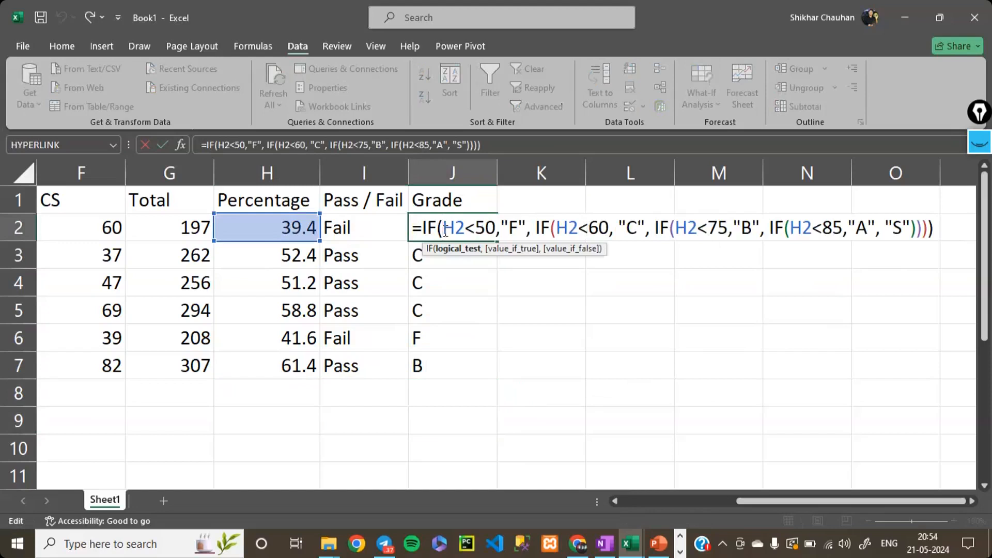
{"action": "left_click_drag", "start_coordinate": [416, 227], "coordinate": [833, 216]}
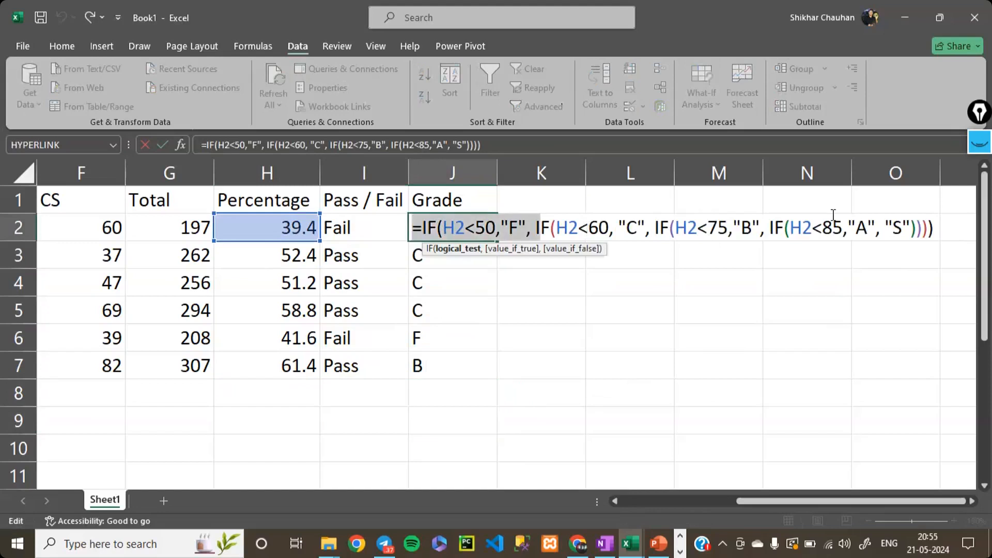
{"action": "left_click", "coordinate": [548, 308]}
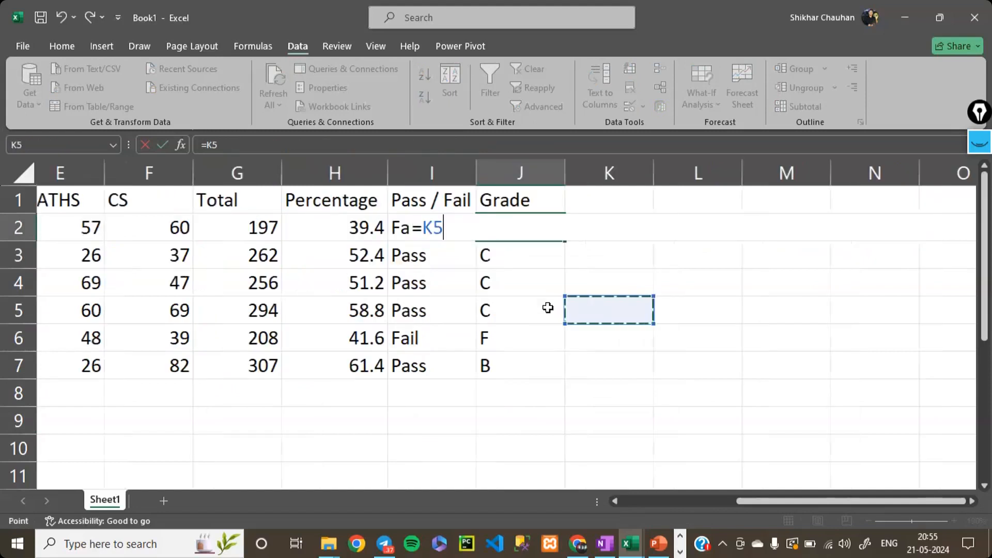
{"action": "scroll", "coordinate": [547, 308], "scroll_direction": "left", "scroll_amount": 4}
{"action": "key", "text": "Escape"}
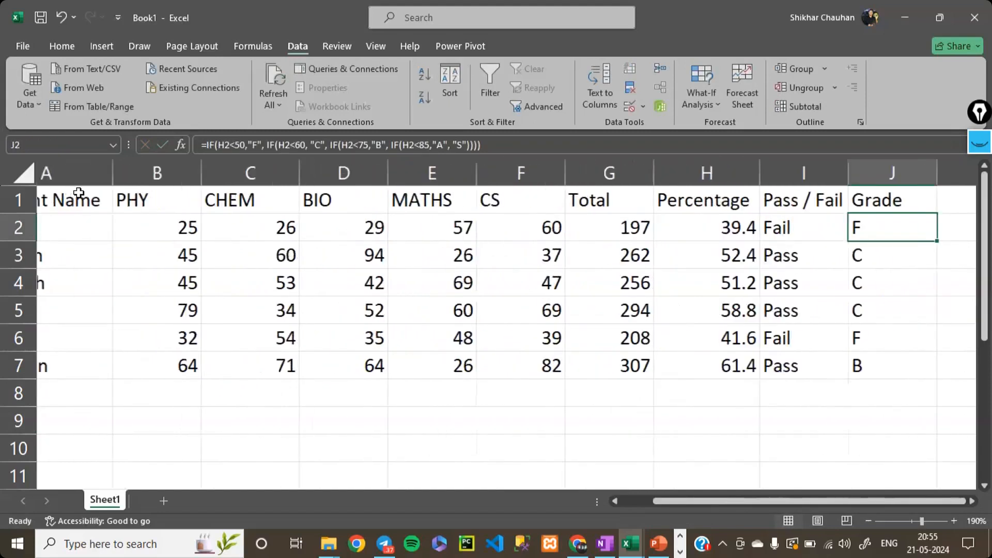
- Copy the whole marksheet range A1:J7, from Student Name through Grade
{"action": "scroll", "coordinate": [78, 193], "scroll_direction": "left", "scroll_amount": 1}
{"action": "left_click_drag", "start_coordinate": [85, 198], "coordinate": [486, 212]}
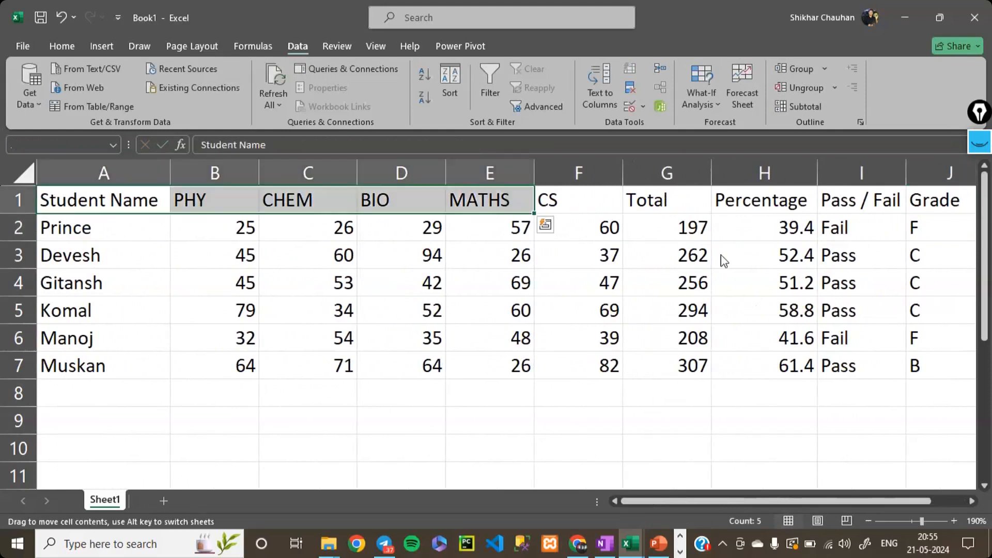
{"action": "left_click_drag", "start_coordinate": [721, 255], "coordinate": [878, 298]}
{"action": "key", "text": "Escape"}
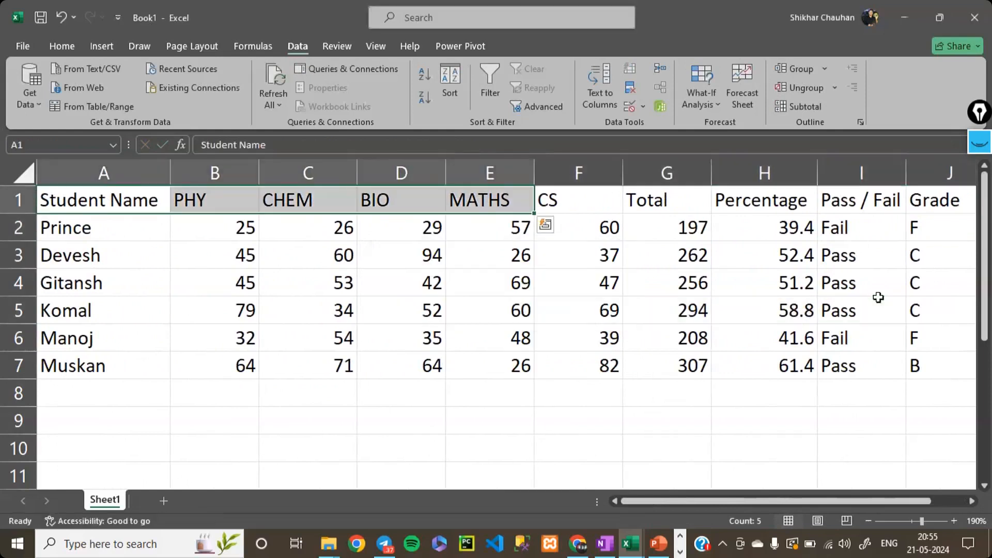
{"action": "key", "text": "shift+Right"}
{"action": "key", "text": "shift+Right"}
{"action": "key", "text": "shift+Right"}
{"action": "key", "text": "shift+Right"}
{"action": "key", "text": "shift+Right"}
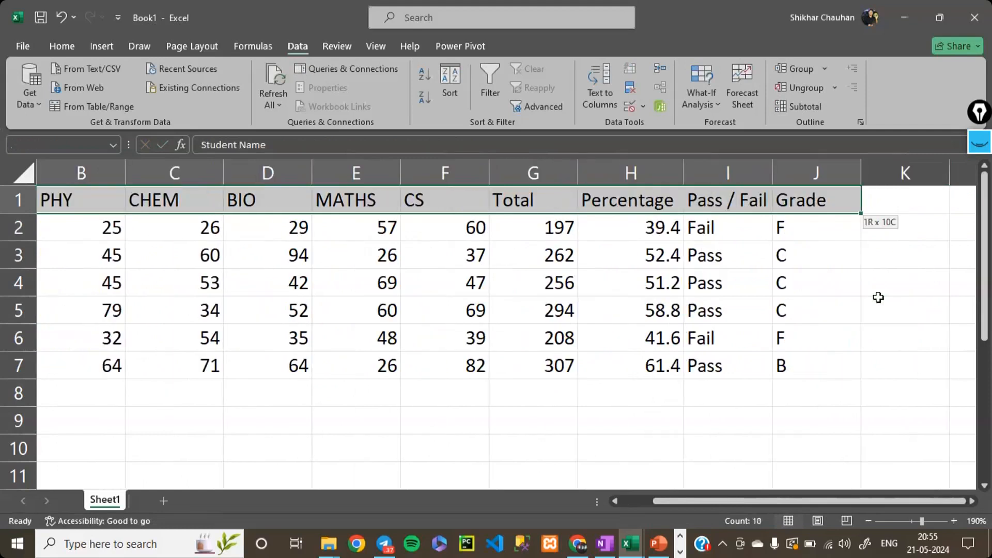
{"action": "key", "text": "ctrl+shift+Down"}
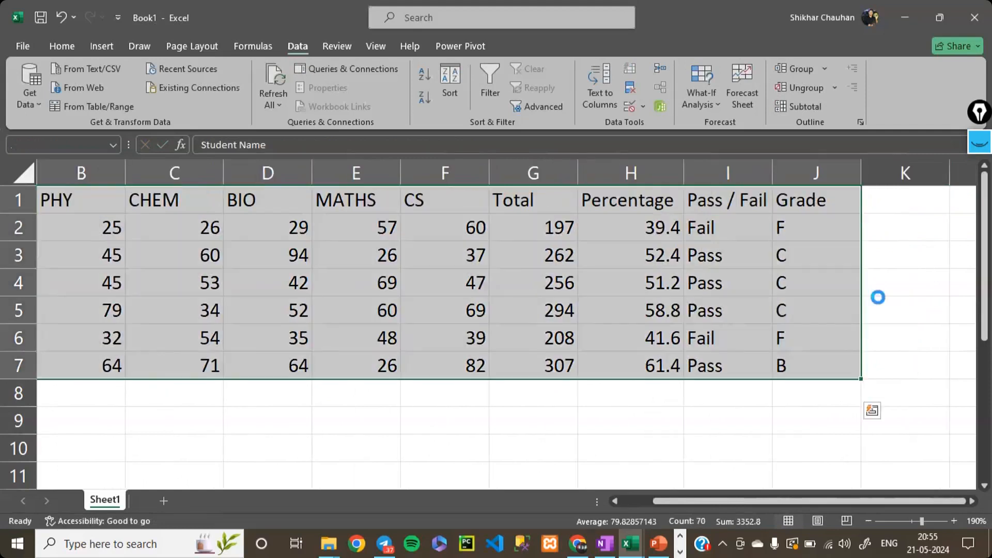
{"action": "key", "text": "ctrl+c"}
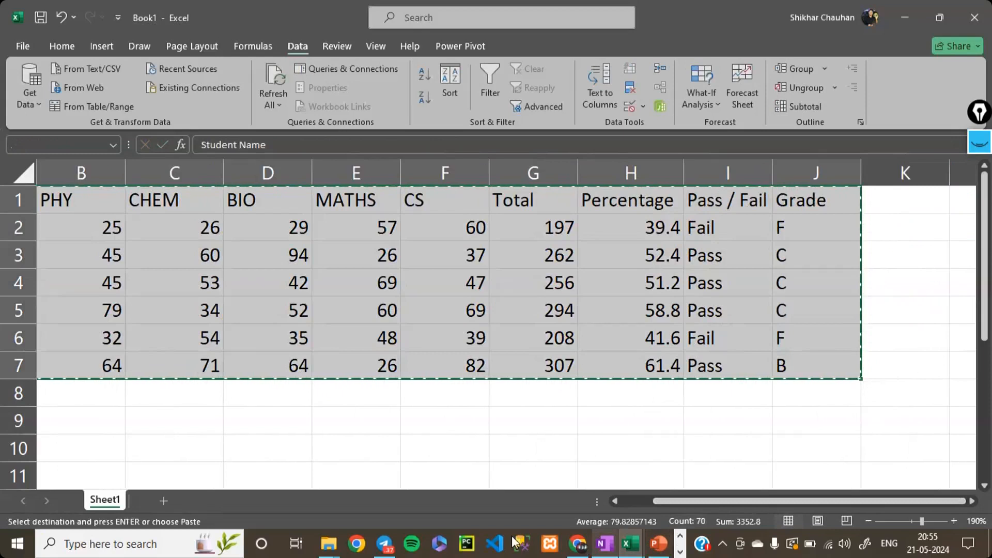